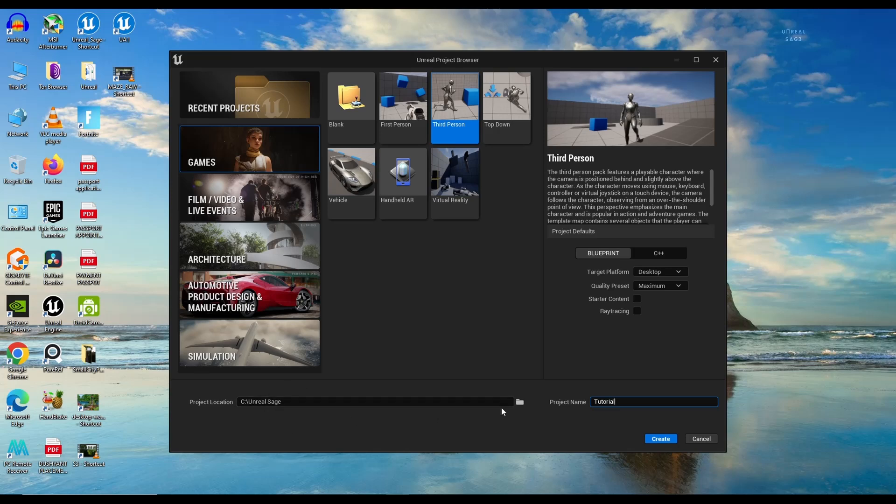
Step: Set the project location to the Unreal Sage folder, then cancel the Project Browser to open Countryside_path
{"action": "left_click", "coordinate": [519, 402]}
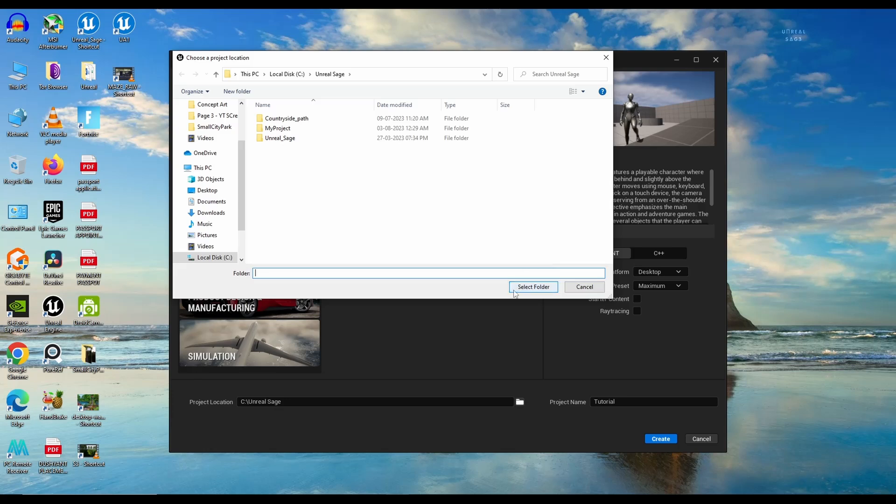
{"action": "left_click", "coordinate": [330, 73]}
{"action": "left_click", "coordinate": [533, 286]}
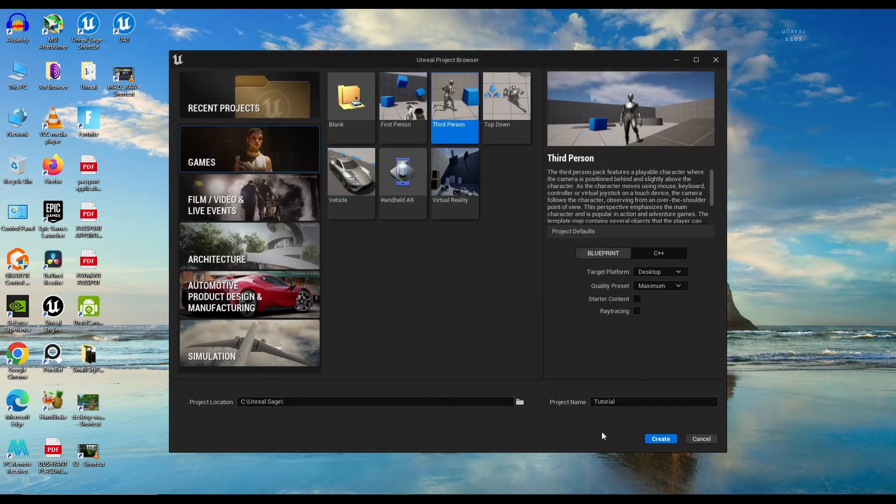
{"action": "left_click", "coordinate": [696, 442]}
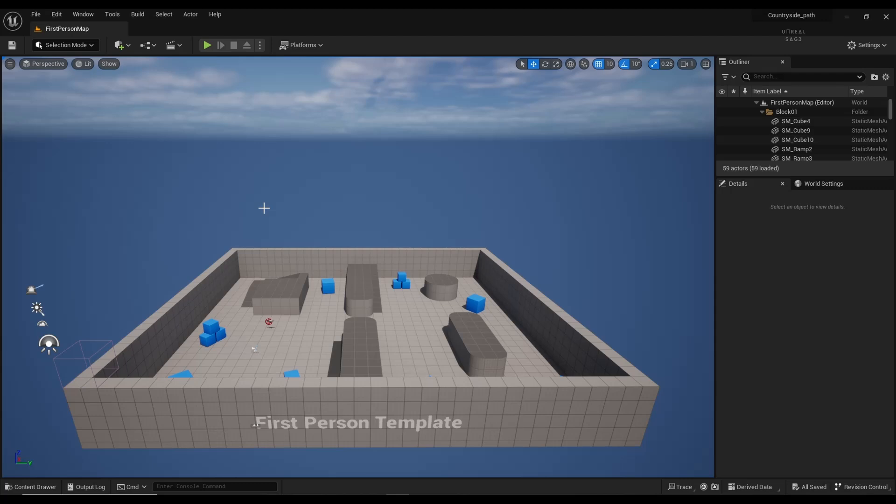
Step: Show all assets in the top-level Content folder by clearing the Static Mesh filter
{"action": "left_click", "coordinate": [43, 488]}
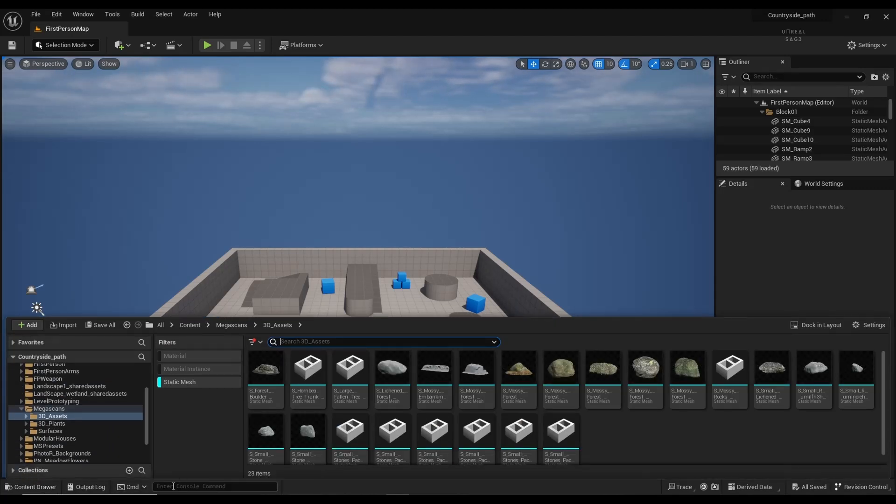
{"action": "left_click", "coordinate": [183, 327]}
{"action": "left_click", "coordinate": [174, 383]}
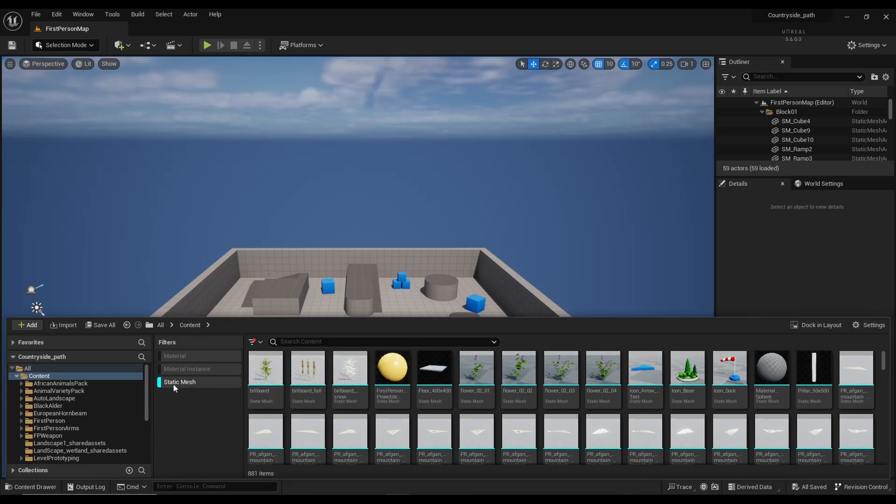
{"action": "scroll", "coordinate": [436, 410], "scroll_direction": "down", "scroll_amount": 1}
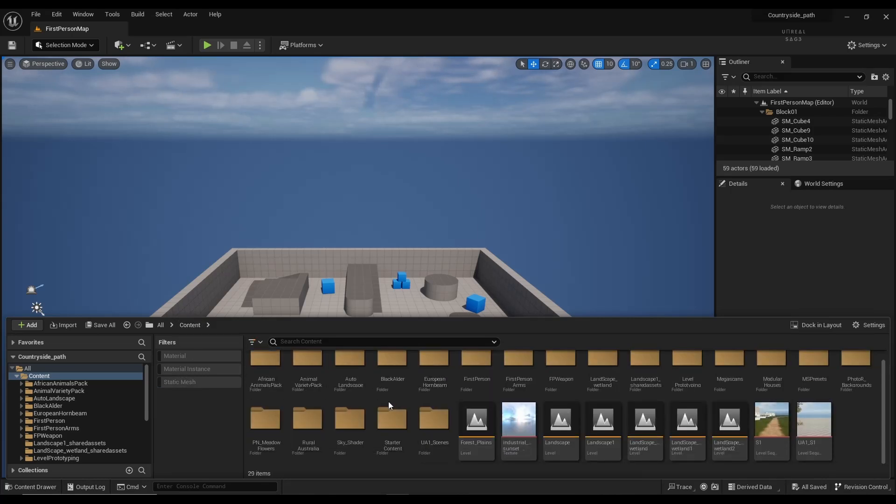
Step: Create a new folder named A_Tutorial in Content
{"action": "right_click", "coordinate": [851, 432]}
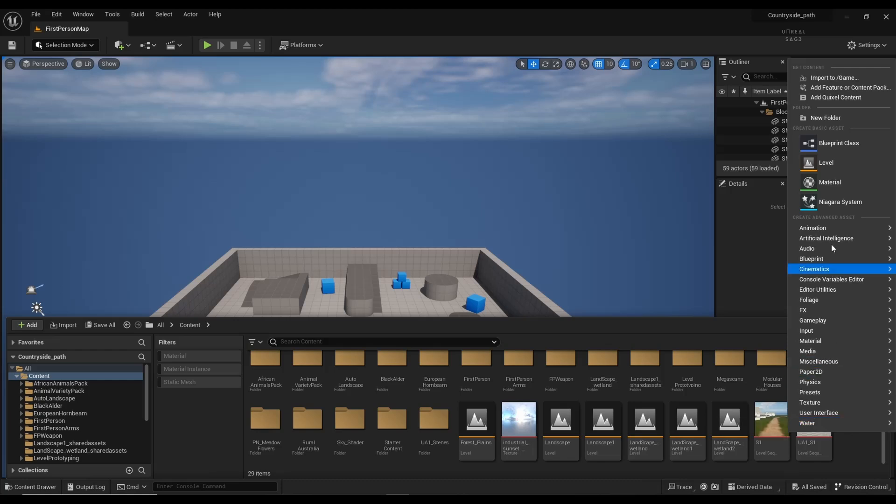
{"action": "left_click", "coordinate": [833, 118]}
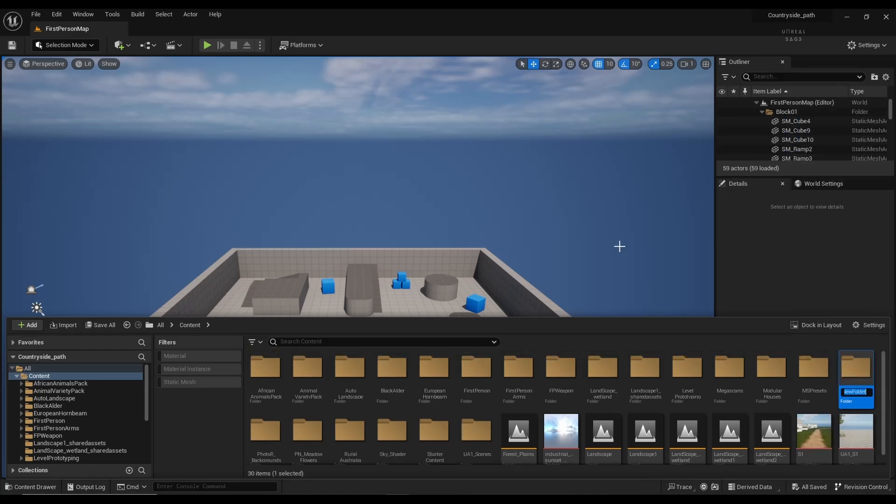
{"action": "type", "text": "A"}
{"action": "key", "text": "BackSpace"}
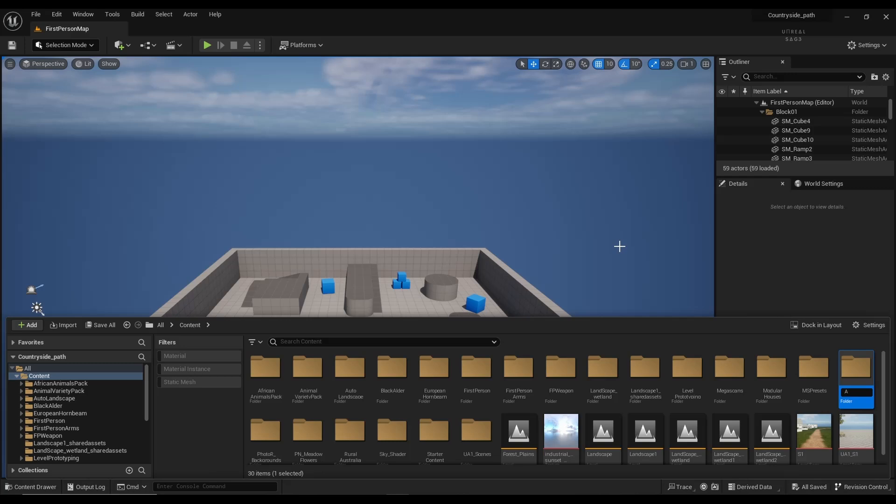
{"action": "type", "text": "_Tutorial"}
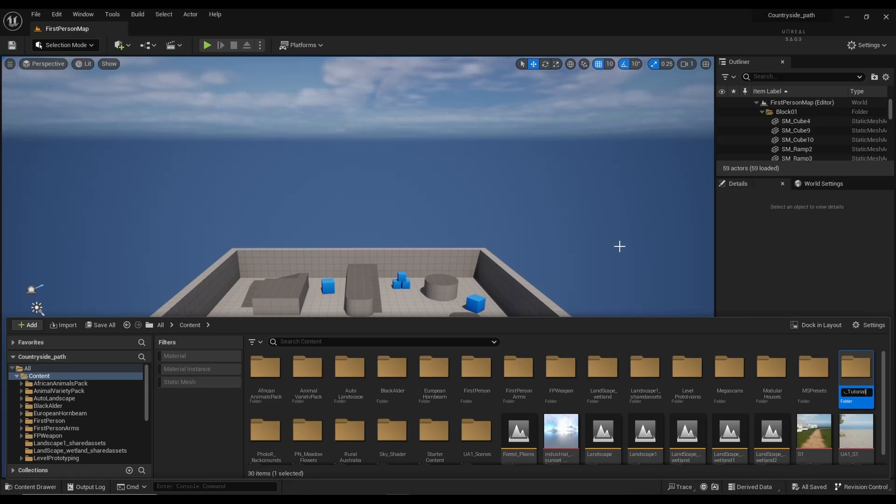
{"action": "key", "text": "Return"}
{"action": "key", "text": "Return"}
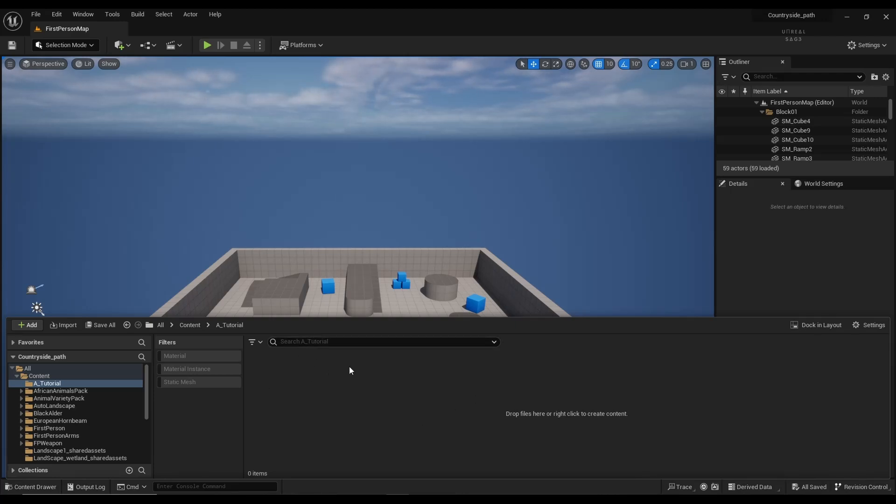
Step: Create a level asset named Tutorial1 in A_Tutorial, open it and save it
{"action": "right_click", "coordinate": [308, 383]}
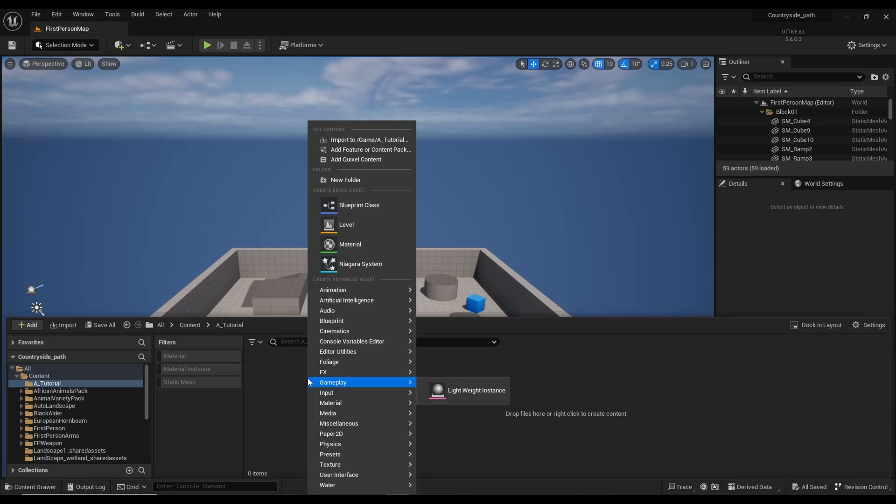
{"action": "left_click", "coordinate": [360, 224]}
{"action": "type", "text": "Tu"}
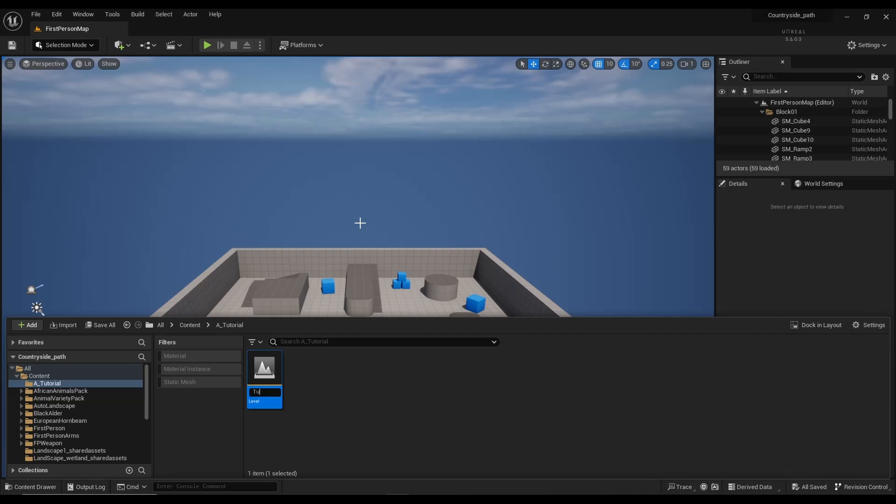
{"action": "type", "text": "torial1"}
{"action": "key", "text": "Return"}
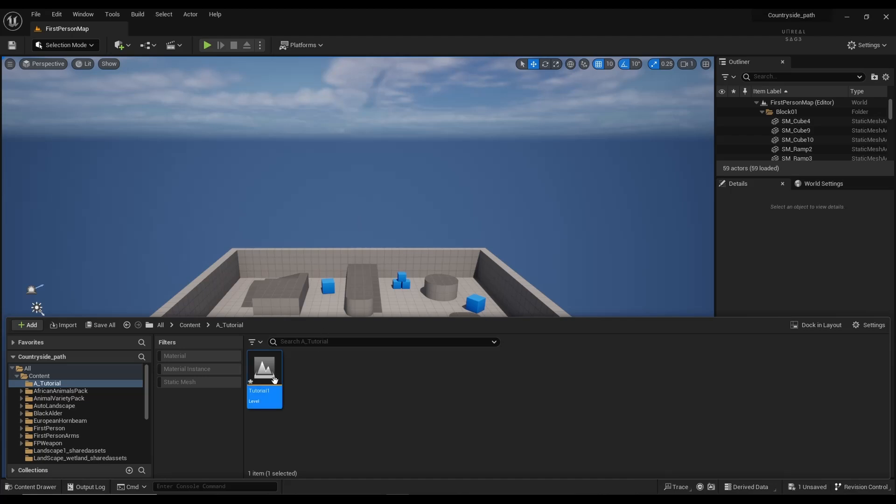
{"action": "double_click", "coordinate": [264, 371]}
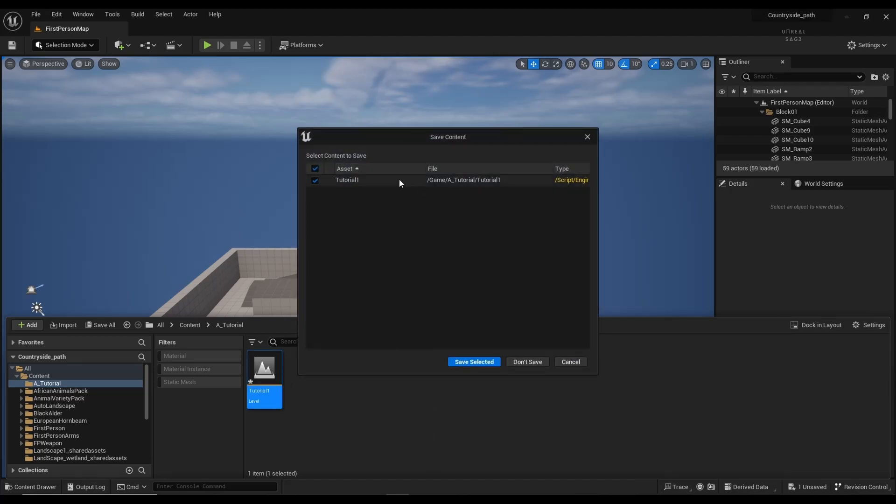
{"action": "left_click", "coordinate": [465, 363]}
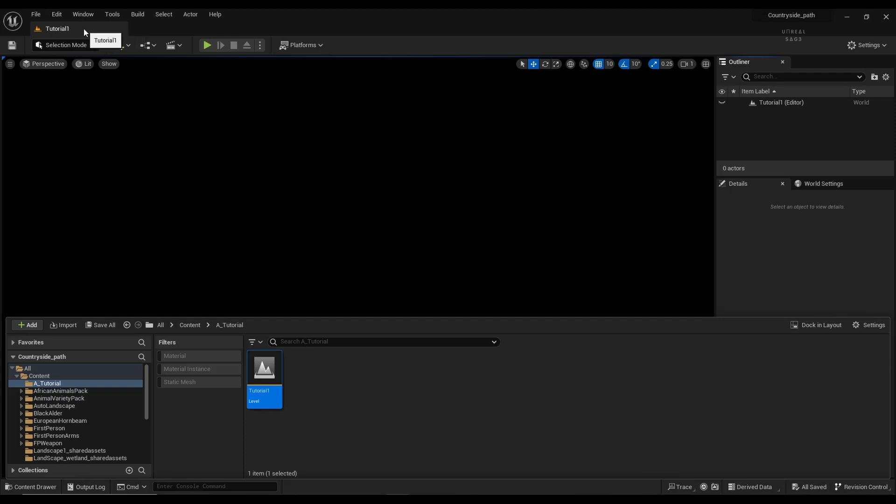
Step: Use the Environment Light Mixer to add sky light, sun, sky atmosphere, volumetric clouds and height fog
{"action": "left_click", "coordinate": [80, 15]}
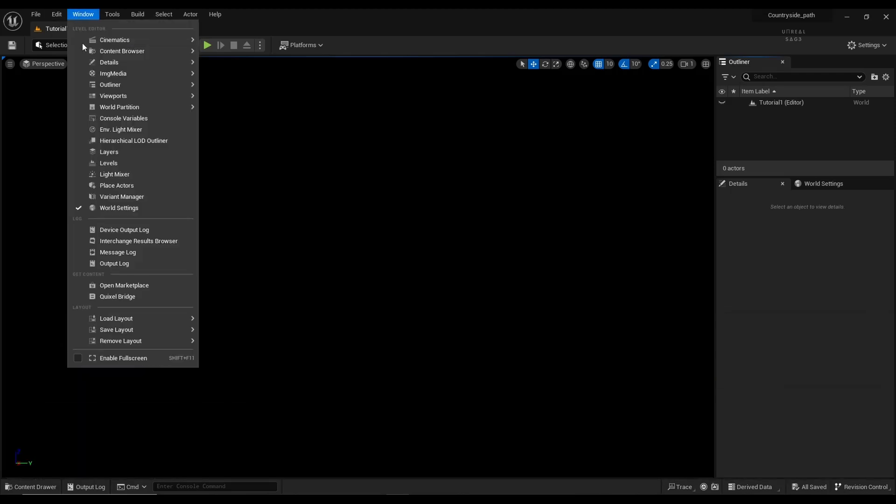
{"action": "left_click", "coordinate": [122, 129]}
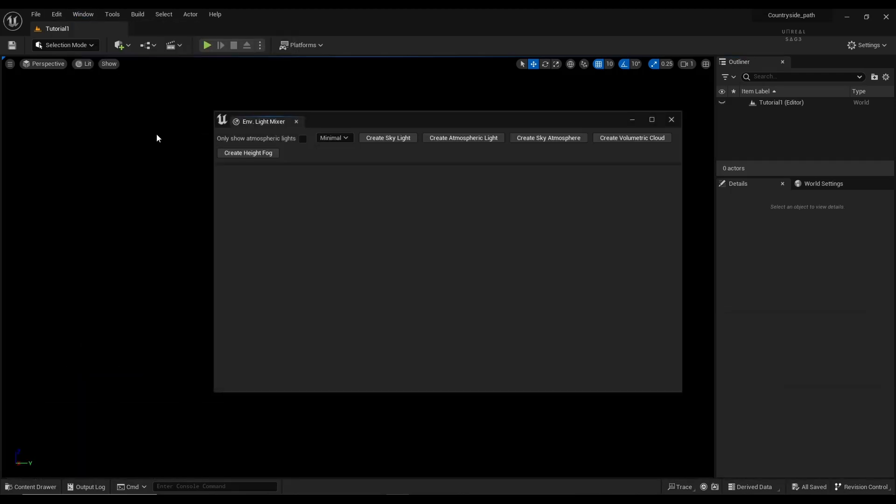
{"action": "left_click", "coordinate": [367, 139]}
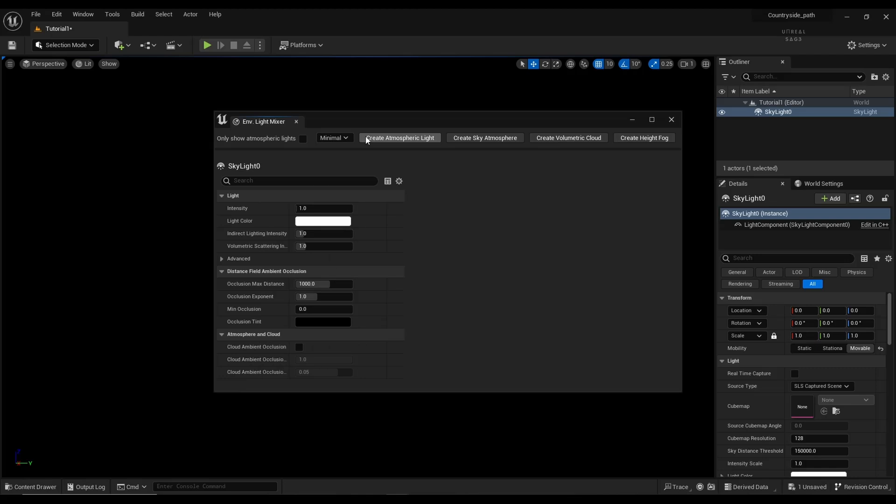
{"action": "left_click", "coordinate": [368, 138]}
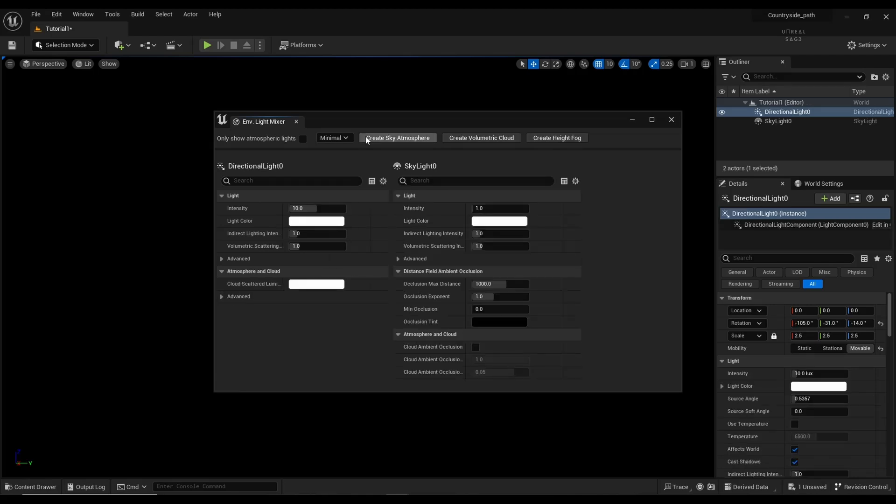
{"action": "left_click", "coordinate": [368, 139]}
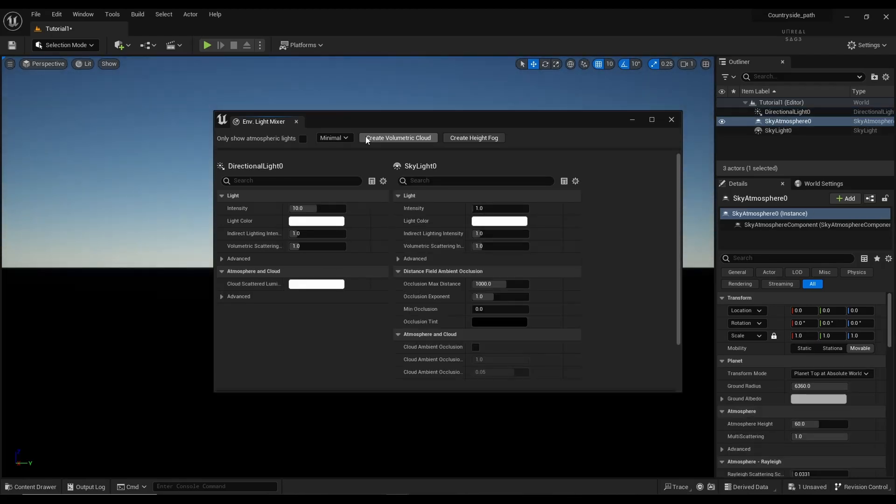
{"action": "left_click", "coordinate": [367, 140]}
{"action": "left_click", "coordinate": [366, 137]}
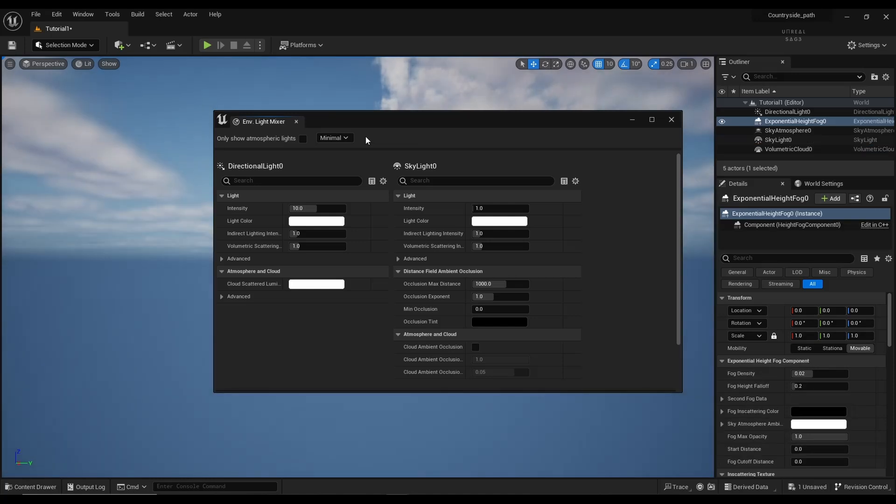
{"action": "left_click", "coordinate": [672, 119]}
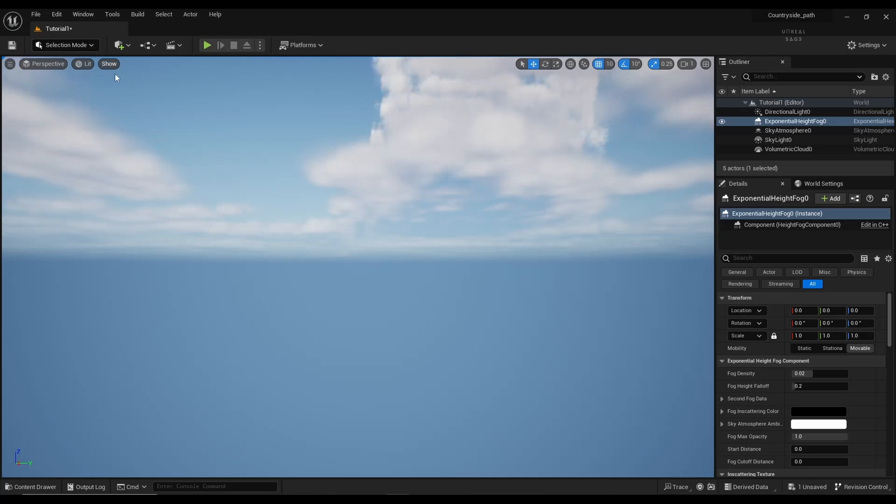
Step: In Landscape mode, create a landscape with 127×127-quad sections at 1017×1017 resolution
{"action": "left_click", "coordinate": [88, 48]}
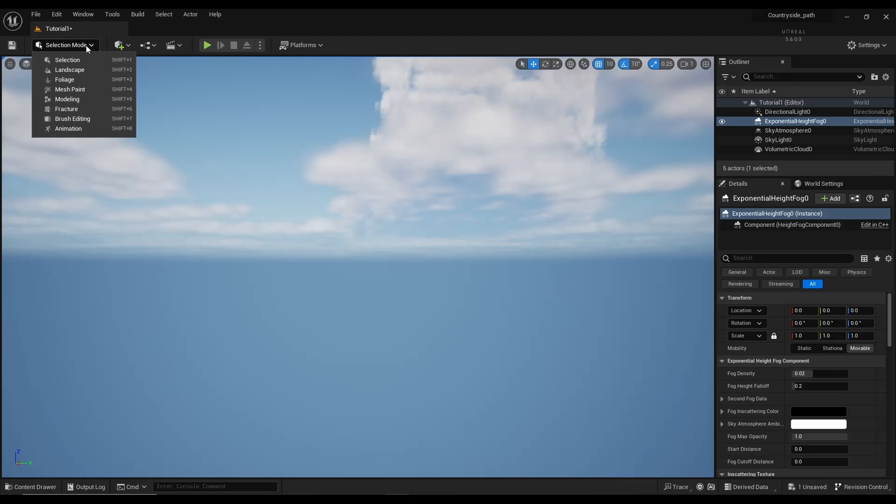
{"action": "left_click", "coordinate": [86, 69]}
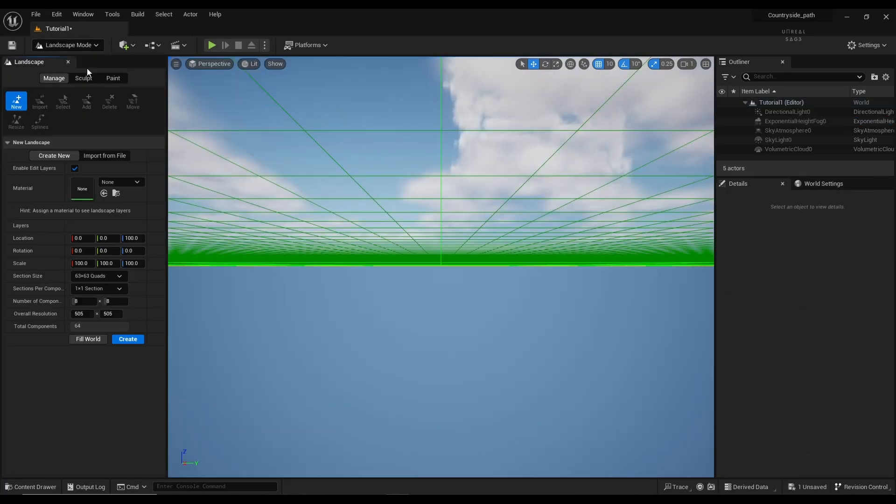
{"action": "left_click", "coordinate": [111, 277]}
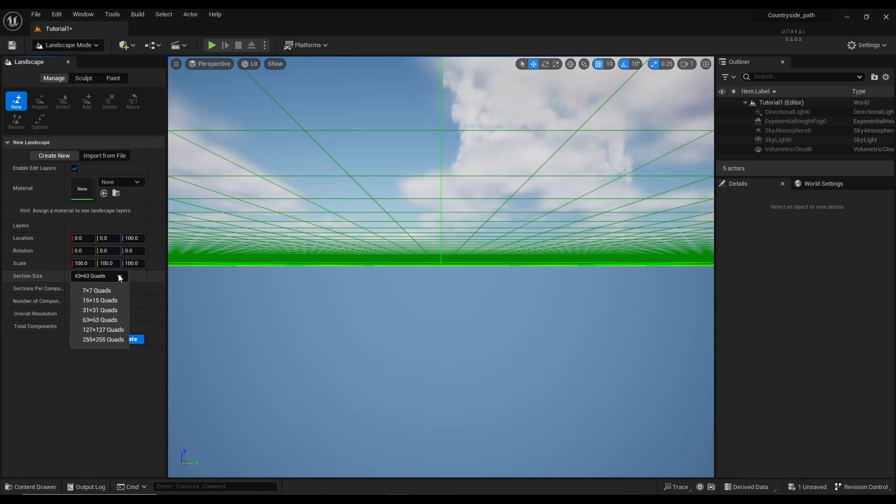
{"action": "left_click", "coordinate": [114, 330]}
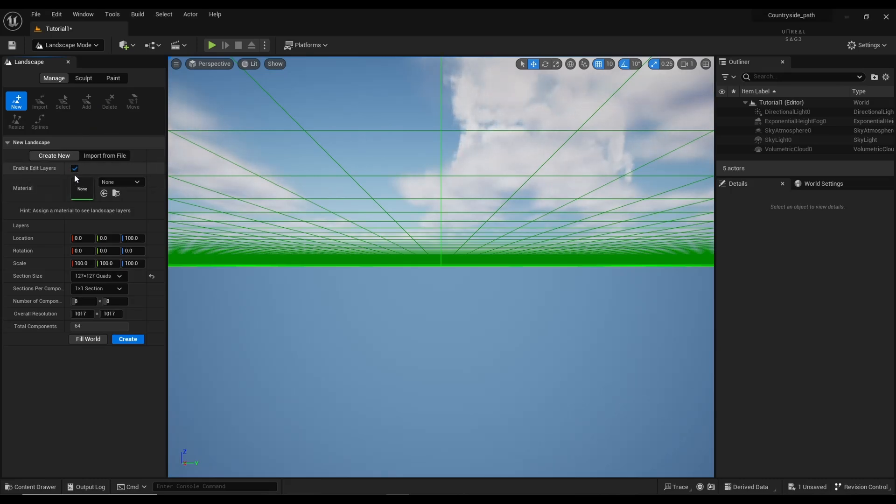
{"action": "left_click", "coordinate": [128, 340]}
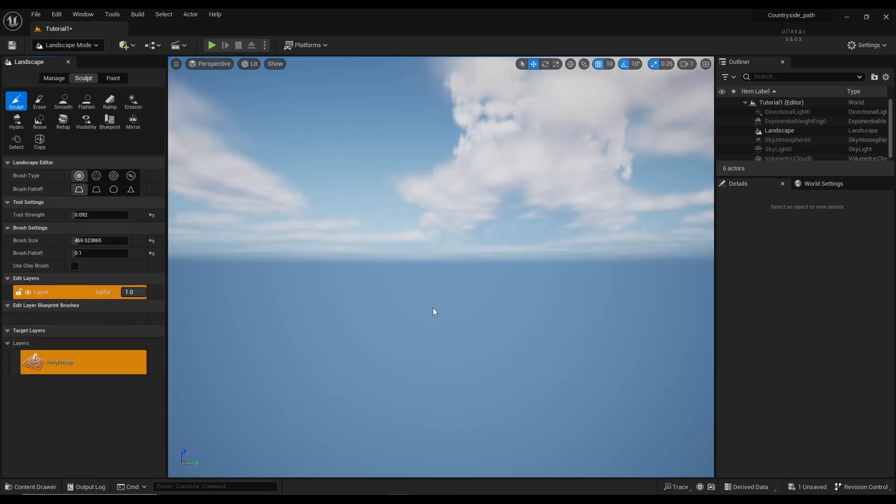
Step: Set the viewport camera speed to 8 and fly back above the landscape
{"action": "right_click_drag", "start_coordinate": [433, 307], "coordinate": [439, 290]}
{"action": "key", "text": "w"}
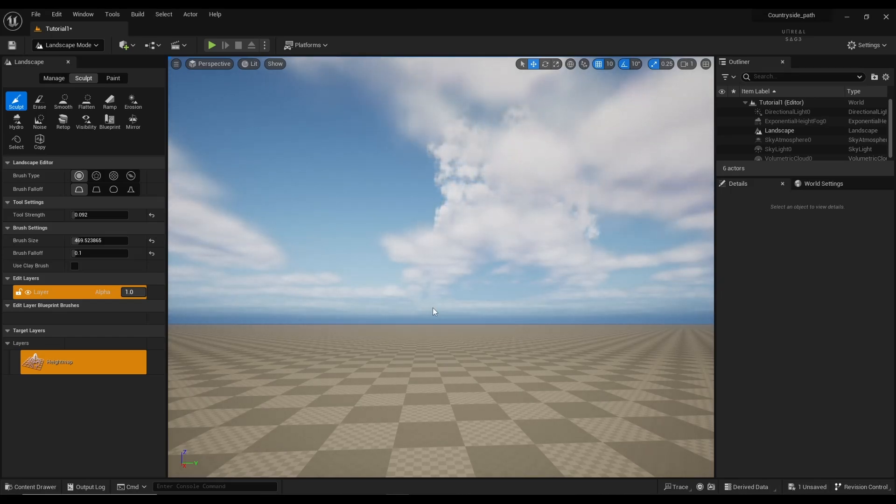
{"action": "right_click_drag", "start_coordinate": [433, 307], "coordinate": [425, 351]}
{"action": "key", "text": "s"}
{"action": "left_click", "coordinate": [688, 65]}
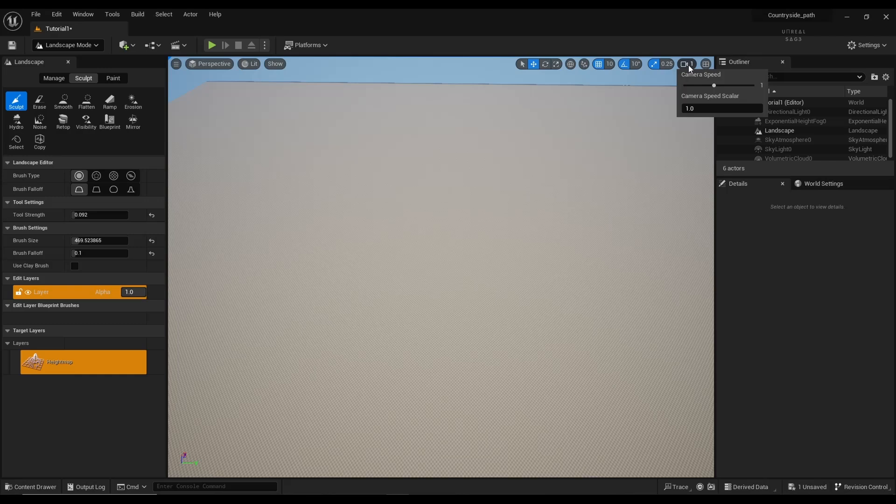
{"action": "left_click_drag", "start_coordinate": [714, 86], "coordinate": [742, 86]}
{"action": "key", "text": "s"}
{"action": "right_click_drag", "start_coordinate": [479, 168], "coordinate": [480, 170]}
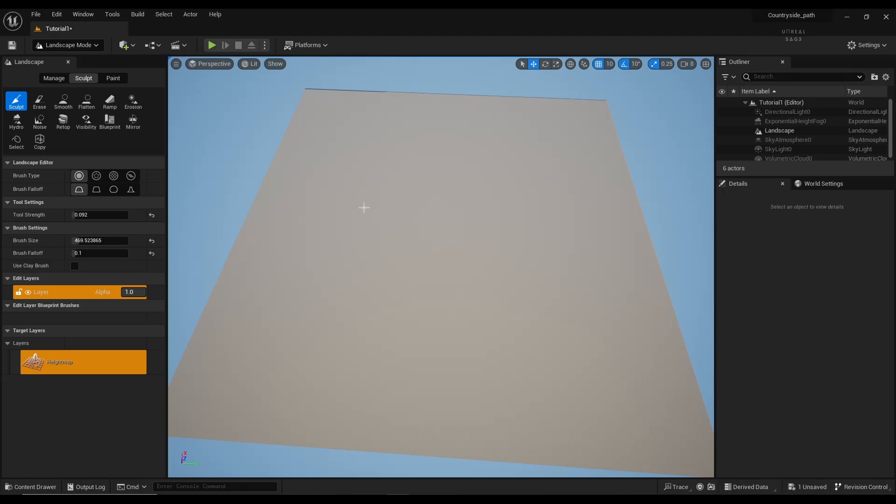
Step: Enlarge the landscape sculpt brush size to 8192
{"action": "right_click_drag", "start_coordinate": [364, 207], "coordinate": [364, 207]}
{"action": "key", "text": "w"}
{"action": "scroll", "coordinate": [364, 207], "scroll_direction": "down", "scroll_amount": 5}
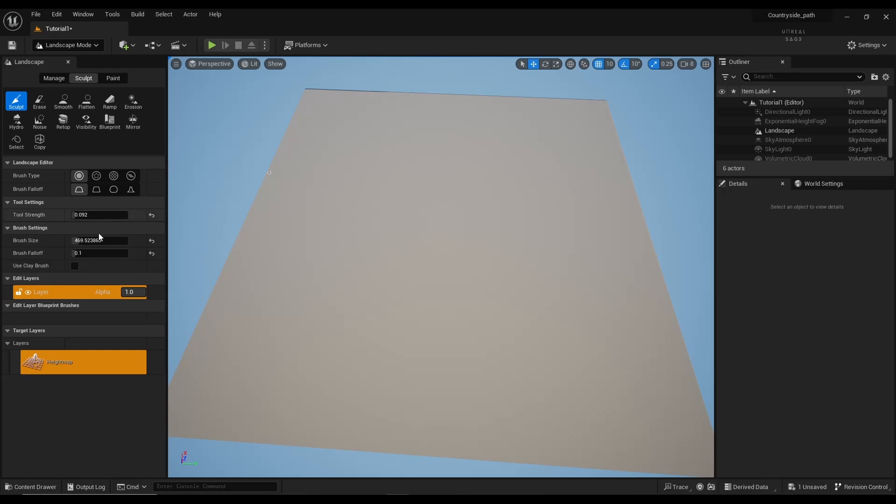
{"action": "left_click_drag", "start_coordinate": [99, 241], "coordinate": [140, 240]}
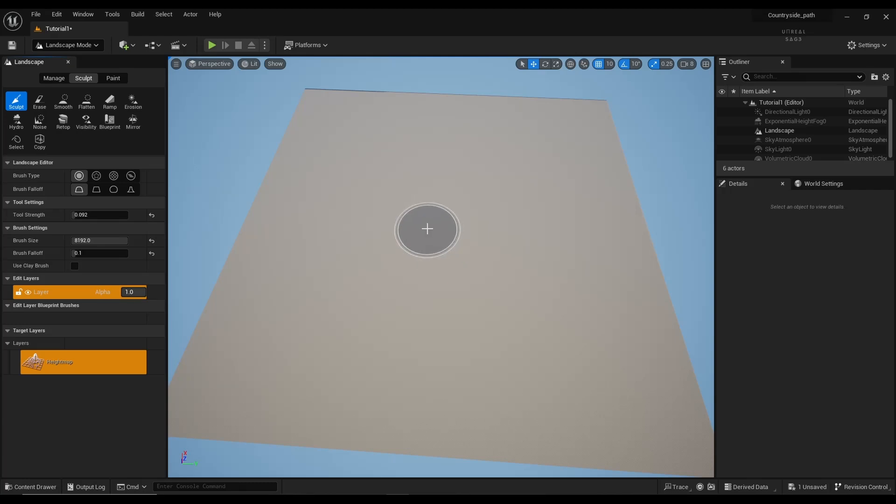
Step: Sculpt large round mounds across the center, left, lower-left and upper landscape, undoing the first stroke
{"action": "mouse_move", "coordinate": [428, 229]}
{"action": "left_mouse_down"}
{"action": "mouse_move", "coordinate": [444, 229]}
{"action": "mouse_move", "coordinate": [455, 214]}
{"action": "mouse_move", "coordinate": [444, 220]}
{"action": "left_mouse_up"}
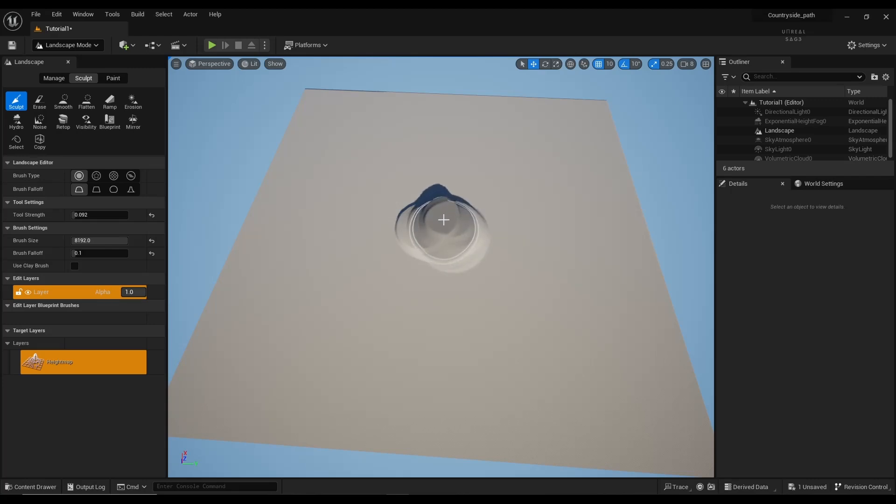
{"action": "key", "text": "ctrl+z"}
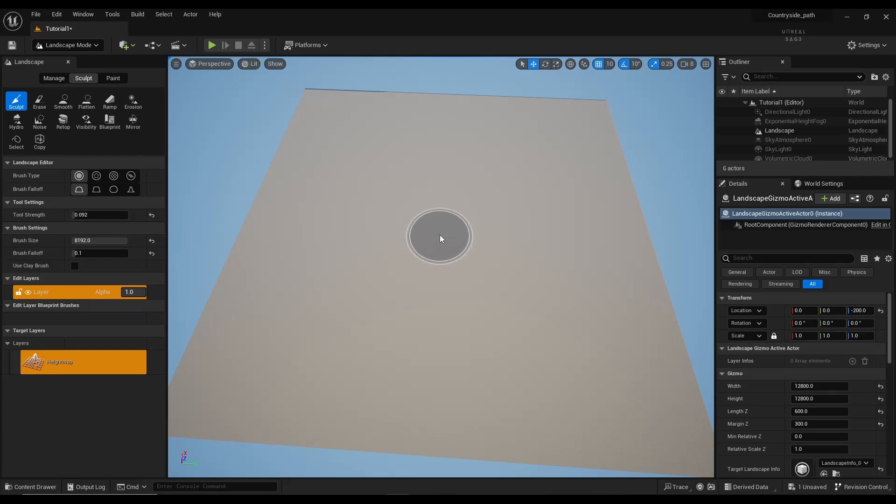
{"action": "mouse_move", "coordinate": [439, 229]}
{"action": "left_mouse_down"}
{"action": "mouse_move", "coordinate": [436, 242]}
{"action": "mouse_move", "coordinate": [460, 234]}
{"action": "mouse_move", "coordinate": [434, 243]}
{"action": "left_mouse_up"}
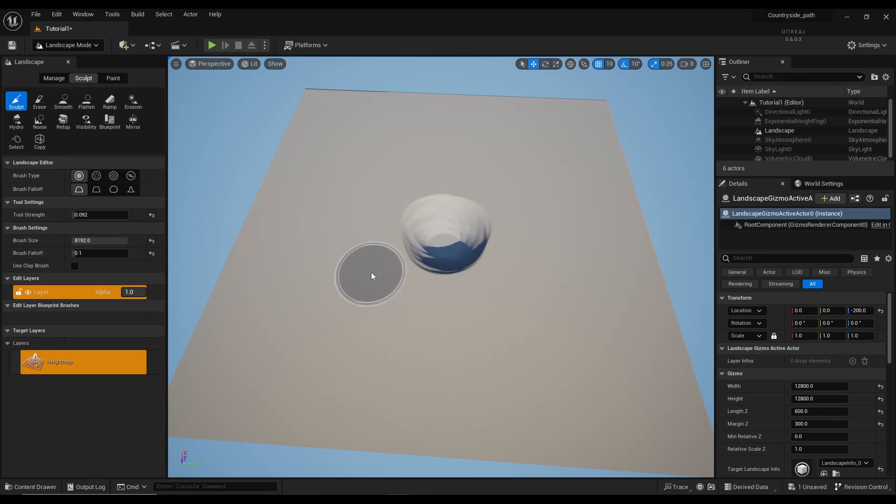
{"action": "mouse_move", "coordinate": [364, 279]}
{"action": "left_mouse_down"}
{"action": "mouse_move", "coordinate": [343, 264]}
{"action": "mouse_move", "coordinate": [371, 301]}
{"action": "mouse_move", "coordinate": [357, 306]}
{"action": "mouse_move", "coordinate": [346, 291]}
{"action": "mouse_move", "coordinate": [344, 281]}
{"action": "mouse_move", "coordinate": [385, 322]}
{"action": "mouse_move", "coordinate": [369, 327]}
{"action": "mouse_move", "coordinate": [352, 312]}
{"action": "mouse_move", "coordinate": [356, 304]}
{"action": "left_mouse_up"}
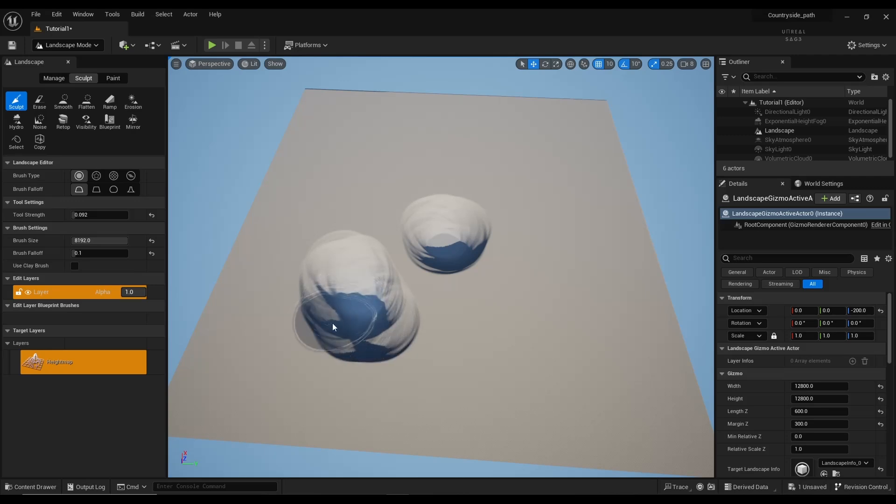
{"action": "mouse_move", "coordinate": [252, 348]}
{"action": "left_mouse_down"}
{"action": "mouse_move", "coordinate": [255, 329]}
{"action": "mouse_move", "coordinate": [270, 384]}
{"action": "mouse_move", "coordinate": [243, 382]}
{"action": "mouse_move", "coordinate": [250, 346]}
{"action": "mouse_move", "coordinate": [259, 355]}
{"action": "mouse_move", "coordinate": [251, 332]}
{"action": "mouse_move", "coordinate": [234, 343]}
{"action": "mouse_move", "coordinate": [235, 366]}
{"action": "mouse_move", "coordinate": [250, 365]}
{"action": "mouse_move", "coordinate": [231, 380]}
{"action": "mouse_move", "coordinate": [233, 406]}
{"action": "mouse_move", "coordinate": [251, 411]}
{"action": "mouse_move", "coordinate": [257, 321]}
{"action": "left_mouse_up"}
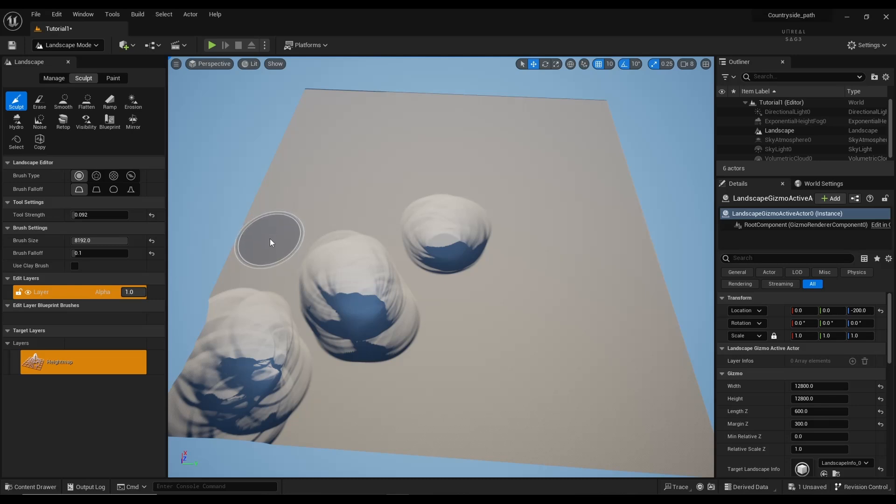
{"action": "mouse_move", "coordinate": [270, 238]}
{"action": "left_mouse_down"}
{"action": "mouse_move", "coordinate": [278, 225]}
{"action": "mouse_move", "coordinate": [274, 239]}
{"action": "mouse_move", "coordinate": [306, 220]}
{"action": "left_mouse_up"}
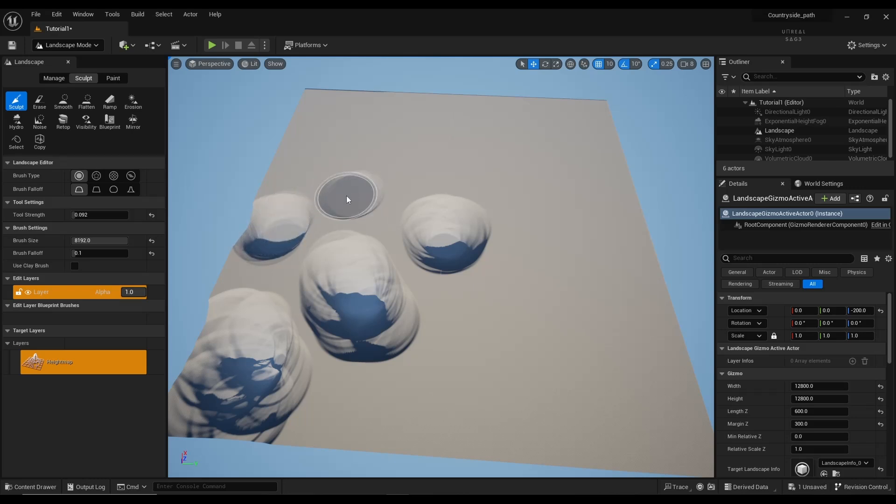
{"action": "mouse_move", "coordinate": [346, 196]}
{"action": "left_mouse_down"}
{"action": "mouse_move", "coordinate": [403, 171]}
{"action": "mouse_move", "coordinate": [355, 197]}
{"action": "mouse_move", "coordinate": [350, 179]}
{"action": "left_mouse_up"}
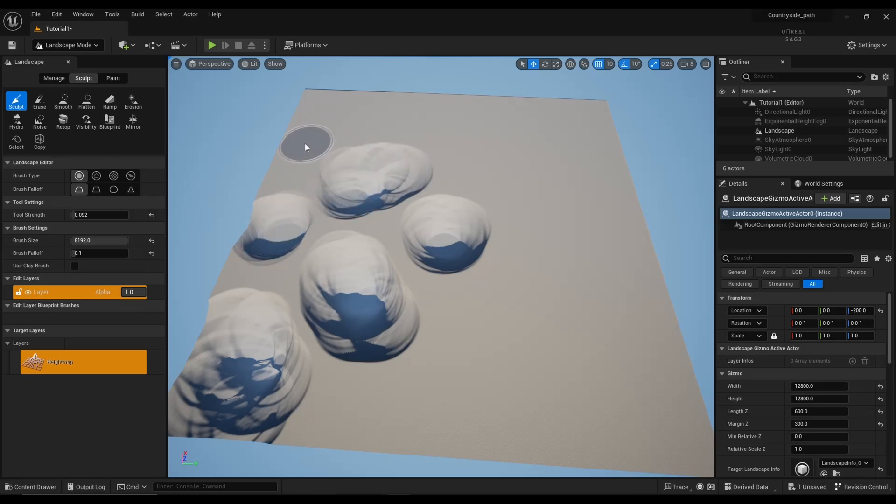
{"action": "mouse_move", "coordinate": [280, 167]}
{"action": "left_mouse_down"}
{"action": "mouse_move", "coordinate": [294, 145]}
{"action": "mouse_move", "coordinate": [359, 118]}
{"action": "mouse_move", "coordinate": [413, 137]}
{"action": "mouse_move", "coordinate": [444, 119]}
{"action": "mouse_move", "coordinate": [524, 122]}
{"action": "mouse_move", "coordinate": [495, 178]}
{"action": "mouse_move", "coordinate": [578, 181]}
{"action": "mouse_move", "coordinate": [583, 151]}
{"action": "mouse_move", "coordinate": [607, 236]}
{"action": "mouse_move", "coordinate": [580, 193]}
{"action": "mouse_move", "coordinate": [480, 314]}
{"action": "mouse_move", "coordinate": [622, 337]}
{"action": "mouse_move", "coordinate": [484, 370]}
{"action": "mouse_move", "coordinate": [644, 346]}
{"action": "mouse_move", "coordinate": [644, 407]}
{"action": "mouse_move", "coordinate": [366, 448]}
{"action": "mouse_move", "coordinate": [385, 430]}
{"action": "mouse_move", "coordinate": [528, 442]}
{"action": "mouse_move", "coordinate": [551, 462]}
{"action": "left_mouse_up"}
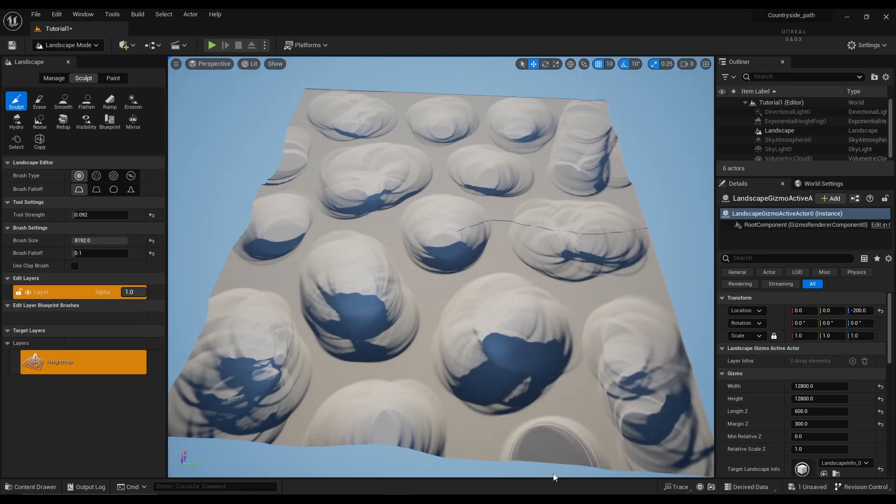
Step: Save the level, return to Selection Mode and drop a Plane shape onto the landscape
{"action": "key", "text": "ctrl+s"}
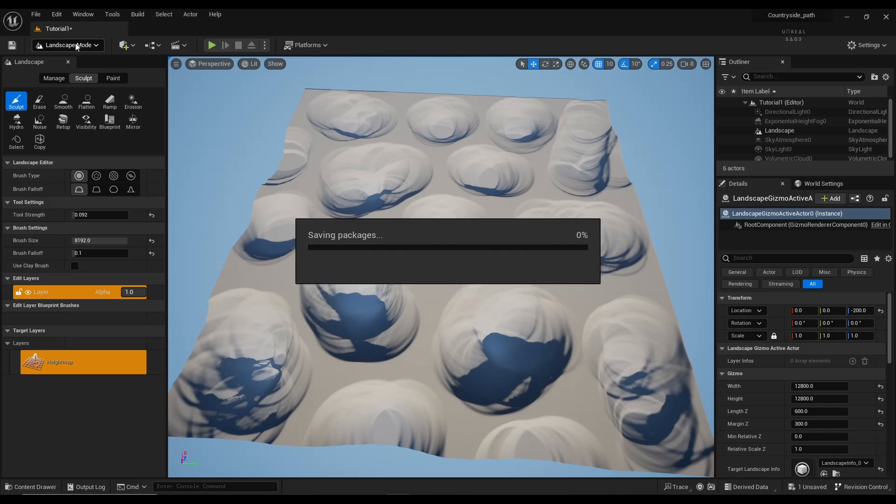
{"action": "left_click", "coordinate": [77, 45]}
{"action": "left_click", "coordinate": [68, 59]}
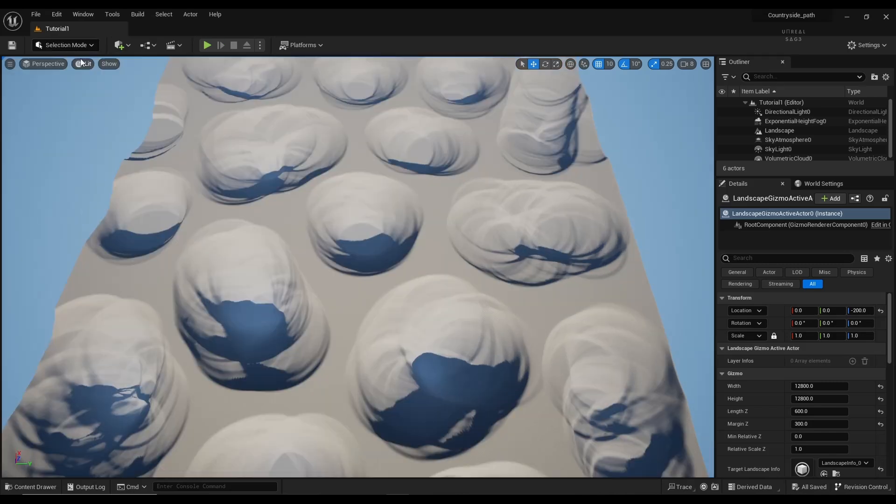
{"action": "left_click", "coordinate": [123, 46]}
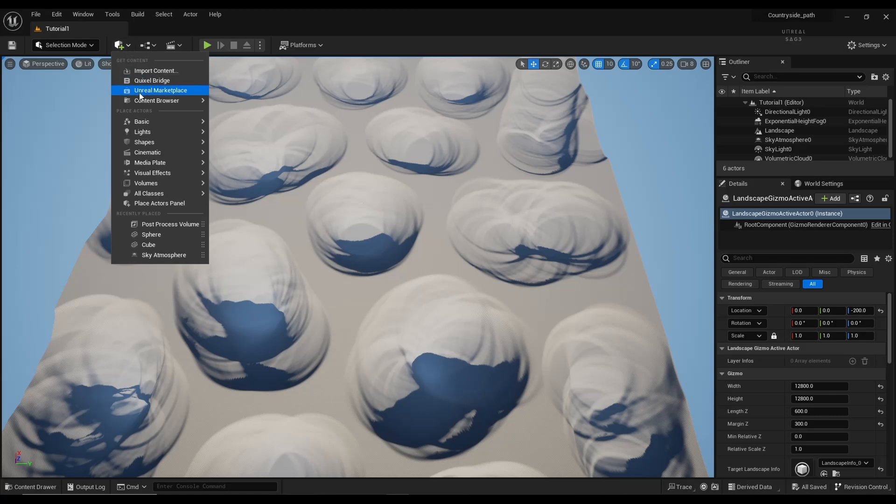
{"action": "mouse_move", "coordinate": [158, 126]}
{"action": "mouse_move", "coordinate": [172, 148]}
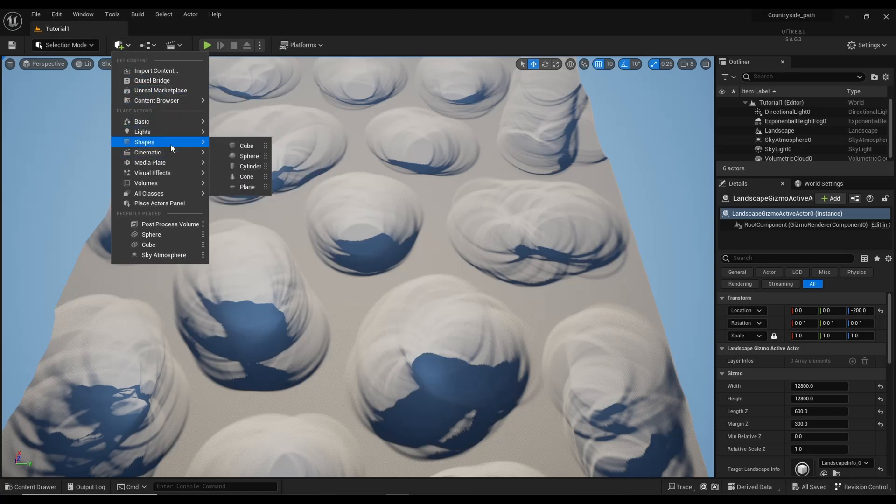
{"action": "left_click_drag", "start_coordinate": [247, 186], "coordinate": [291, 218]}
{"action": "left_click_drag", "start_coordinate": [332, 285], "coordinate": [305, 165]}
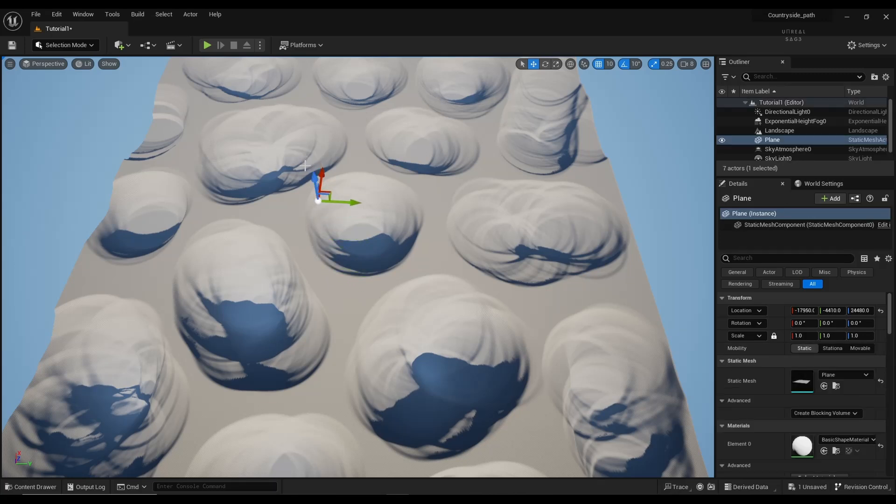
{"action": "key", "text": "ctrl+z"}
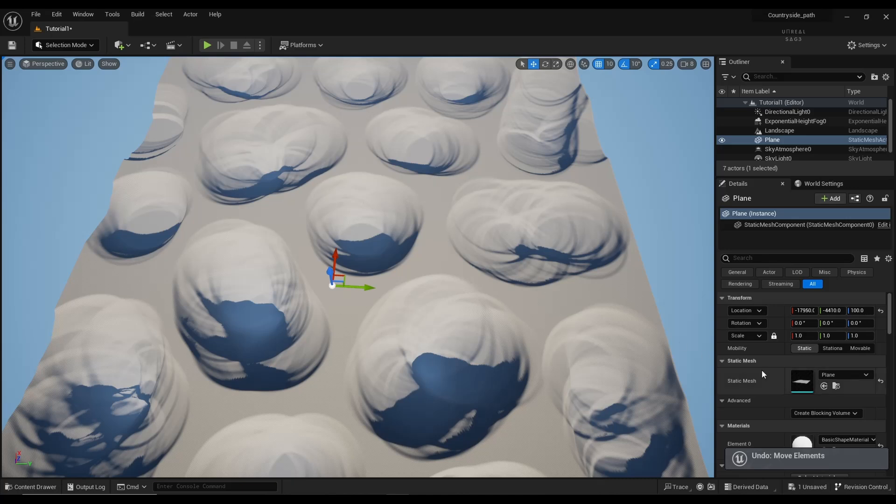
Step: Scale the Plane uniformly to 1000 and move it to location -840, 530, 90
{"action": "left_click", "coordinate": [803, 334]}
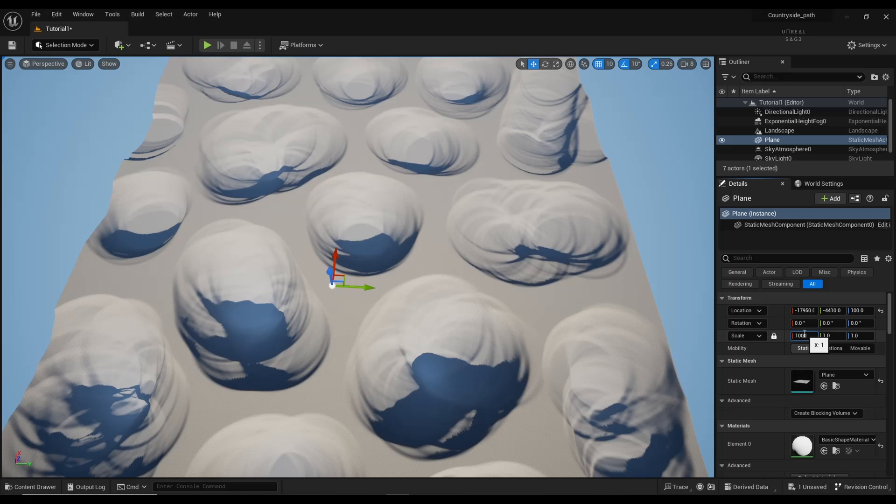
{"action": "key", "text": "BackSpace"}
{"action": "key", "text": "BackSpace"}
{"action": "key", "text": "Return"}
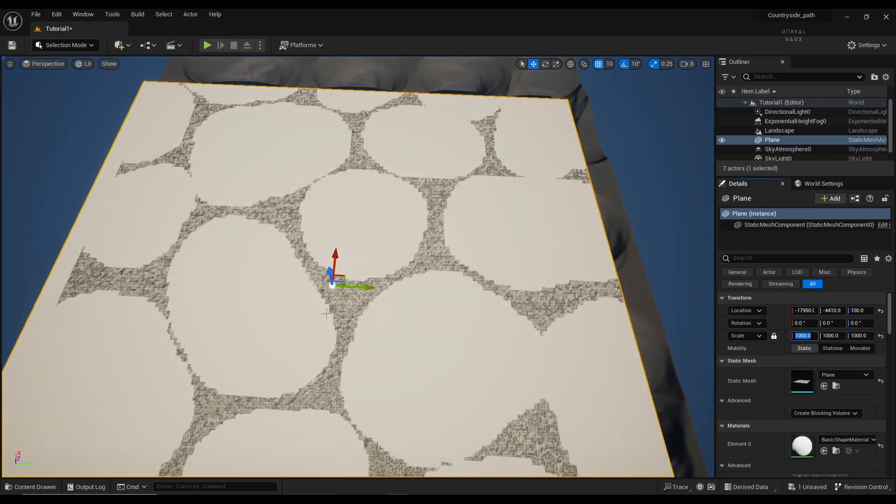
{"action": "left_click_drag", "start_coordinate": [364, 288], "coordinate": [388, 289]}
{"action": "left_click_drag", "start_coordinate": [366, 262], "coordinate": [378, 186]}
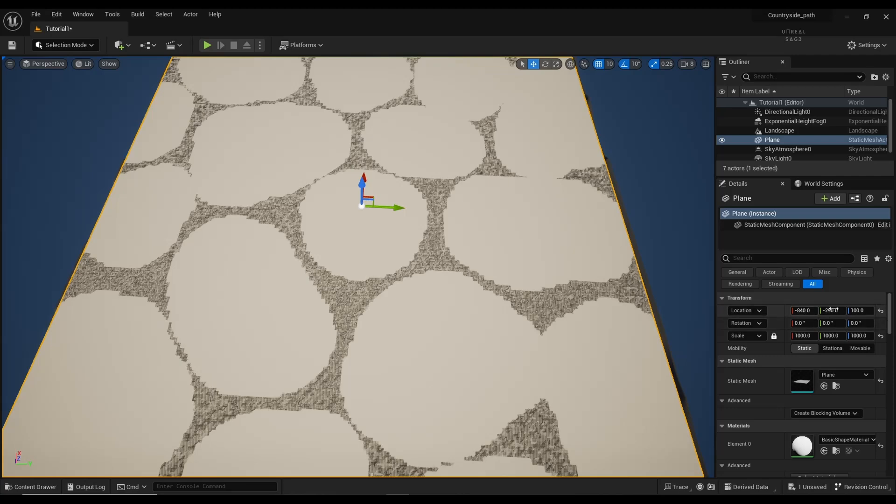
{"action": "left_click", "coordinate": [860, 311]}
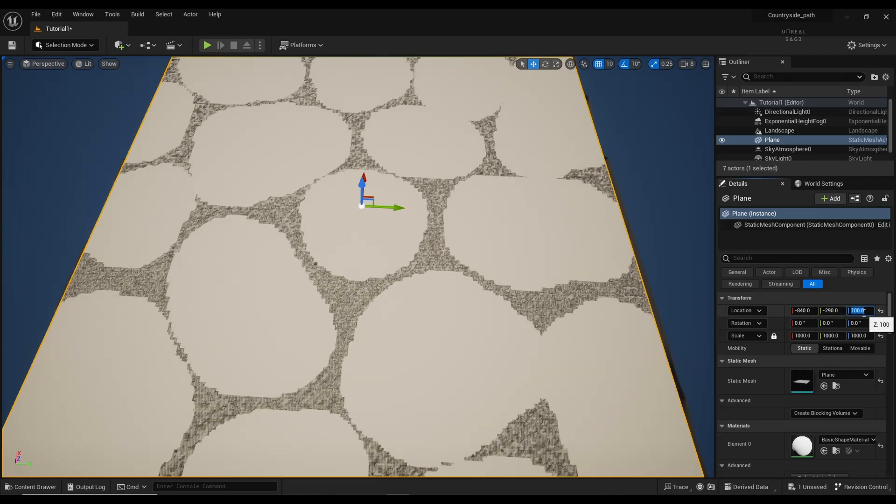
{"action": "type", "text": "90"}
{"action": "key", "text": "Return"}
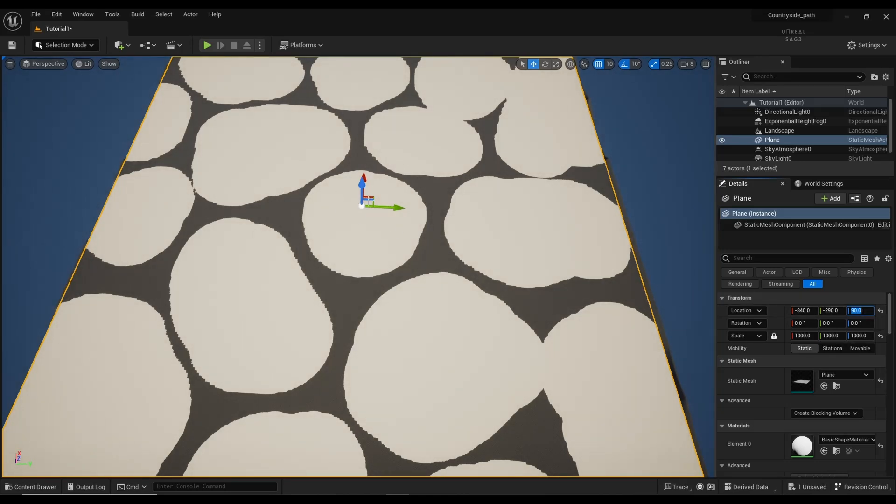
{"action": "left_click_drag", "start_coordinate": [380, 207], "coordinate": [385, 206]}
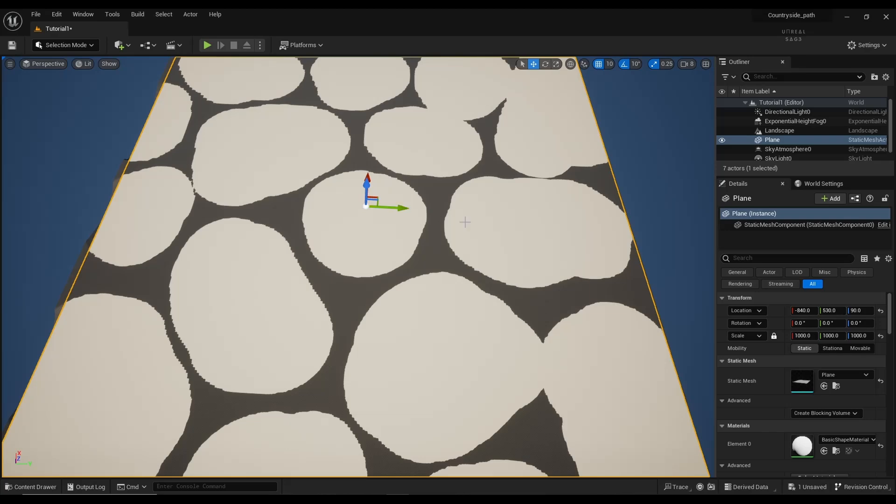
Step: Reconfirm the Plane's Z height of 90 and back the camera away to view the whole plane
{"action": "mouse_move", "coordinate": [692, 206]}
{"action": "right_mouse_down"}
{"action": "mouse_move", "coordinate": [647, 238]}
{"action": "mouse_move", "coordinate": [645, 175]}
{"action": "mouse_move", "coordinate": [690, 192]}
{"action": "right_mouse_up"}
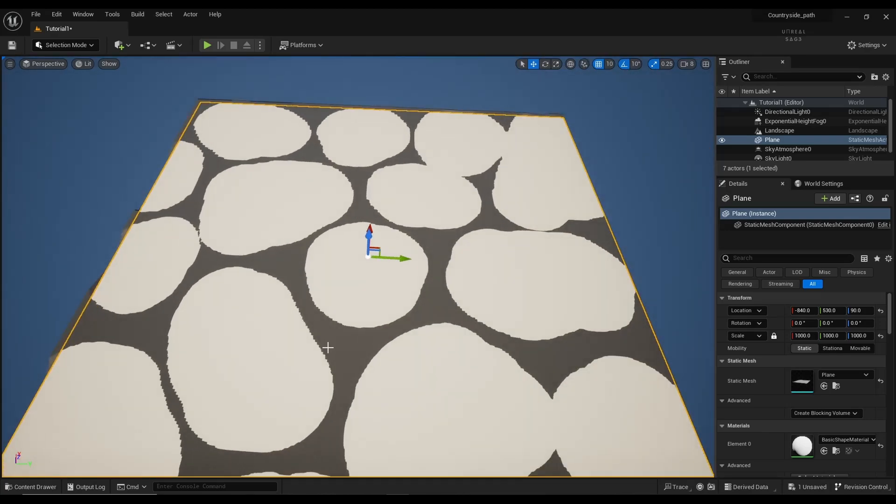
{"action": "key", "text": "w"}
{"action": "mouse_move", "coordinate": [337, 349]}
{"action": "right_mouse_down"}
{"action": "mouse_move", "coordinate": [340, 378]}
{"action": "mouse_move", "coordinate": [348, 369]}
{"action": "mouse_move", "coordinate": [339, 349]}
{"action": "right_mouse_up"}
{"action": "left_click", "coordinate": [861, 311]}
{"action": "type", "text": "90"}
{"action": "key", "text": "Return"}
{"action": "right_click_drag", "start_coordinate": [607, 289], "coordinate": [565, 294]}
{"action": "key", "text": "w"}
{"action": "key", "text": "s"}
{"action": "right_click_drag", "start_coordinate": [145, 248], "coordinate": [139, 251]}
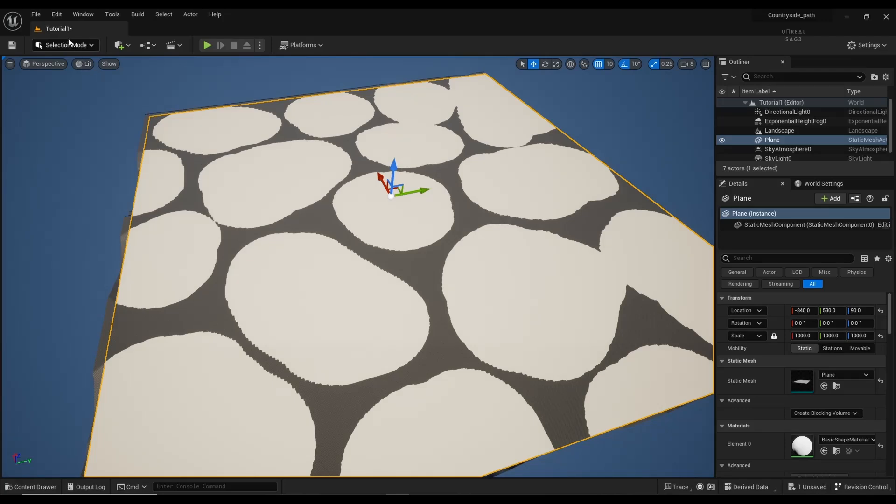
Step: Enable the experimental Water plugin from the Plugins browser, accepting the warning
{"action": "left_click", "coordinate": [60, 18]}
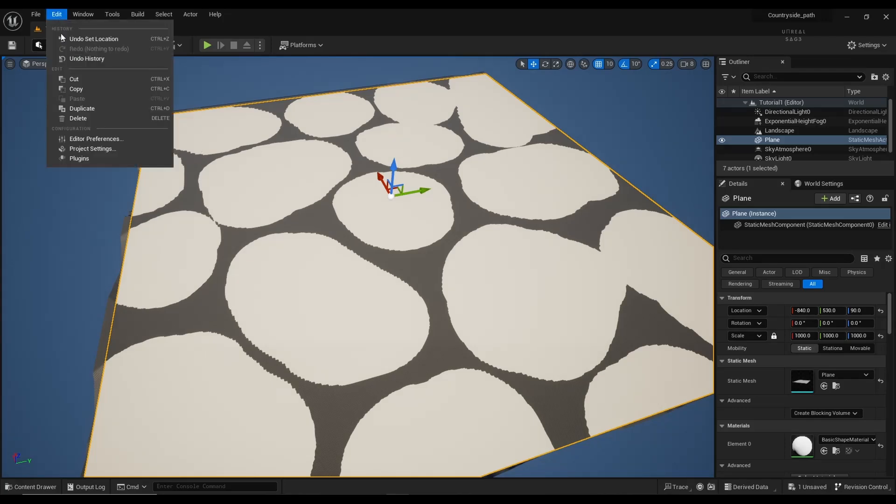
{"action": "left_click", "coordinate": [75, 159]}
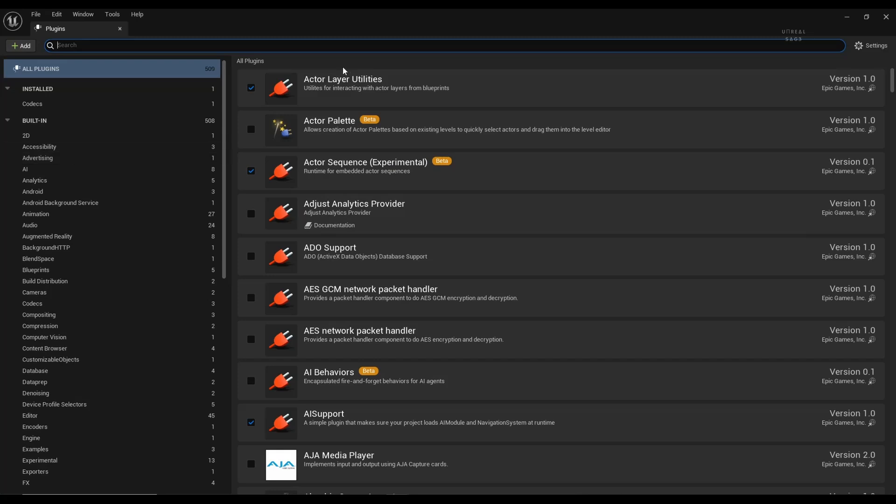
{"action": "type", "text": "water"}
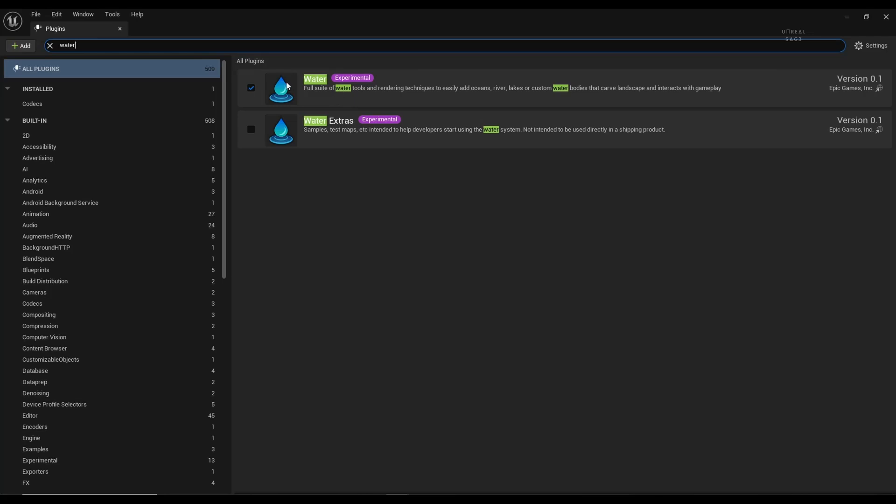
{"action": "double_click", "coordinate": [75, 45]}
{"action": "left_click", "coordinate": [254, 91]}
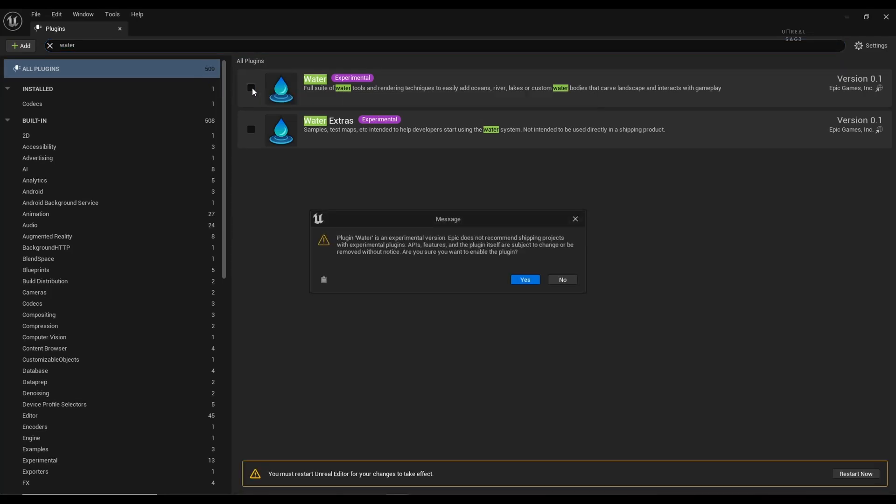
{"action": "left_click", "coordinate": [536, 281]}
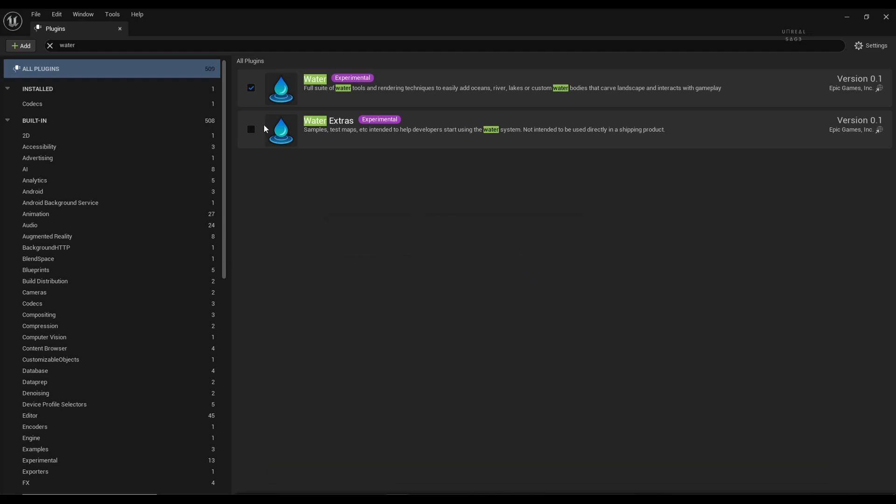
Step: Search the plugins for 'movie render', then clear the search and type 'plane'
{"action": "left_click", "coordinate": [76, 45]}
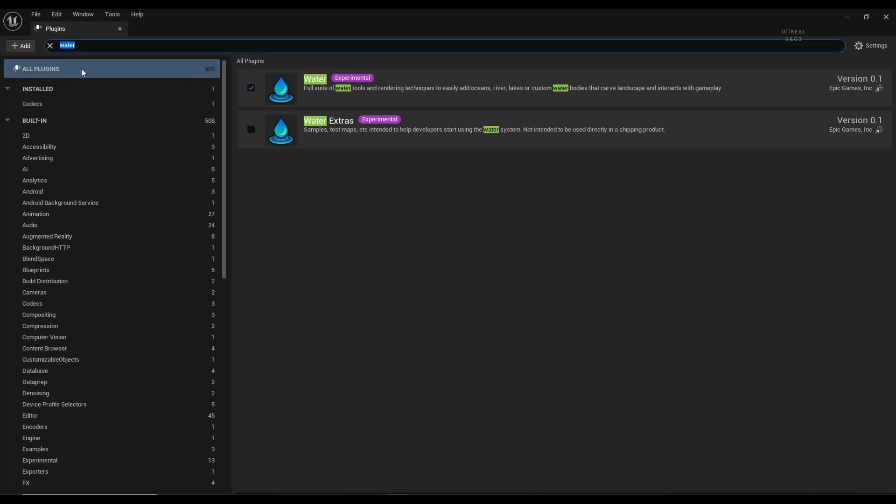
{"action": "type", "text": "mov"}
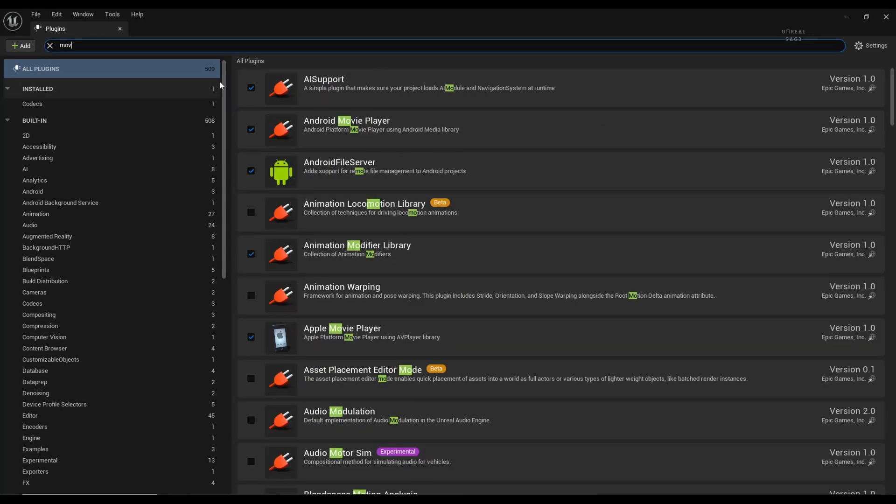
{"action": "type", "text": "ie ren"}
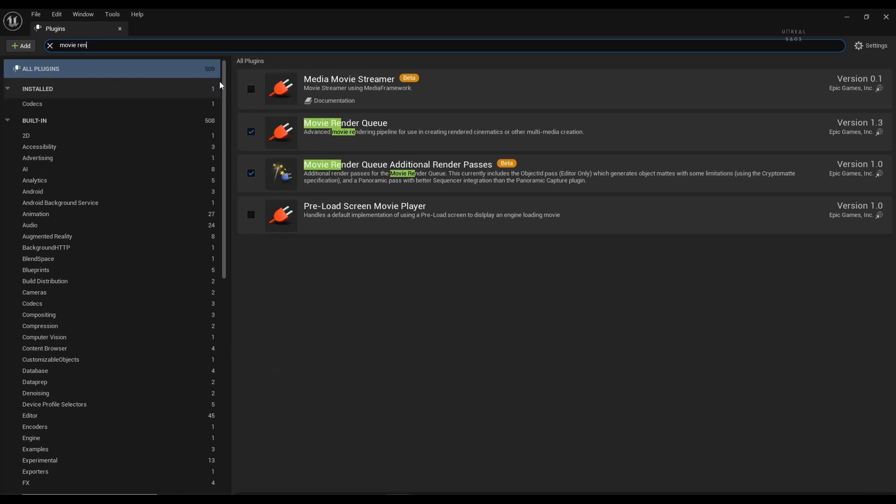
{"action": "type", "text": "der"}
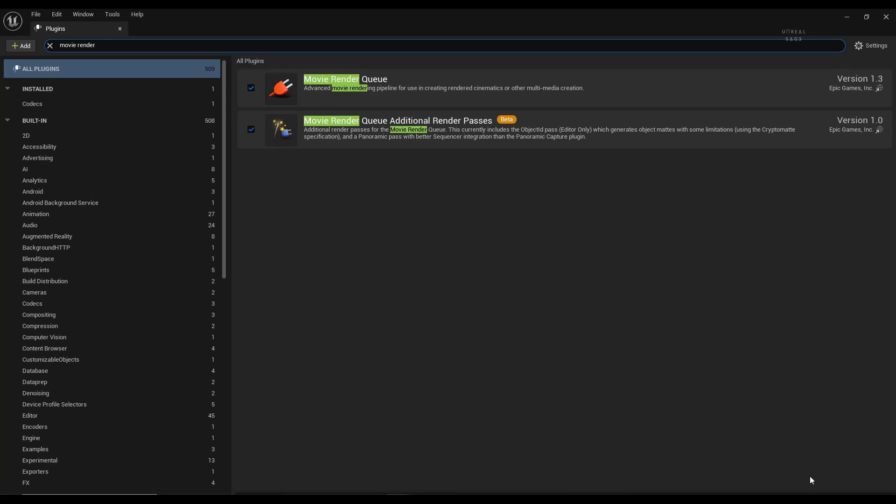
{"action": "left_click", "coordinate": [52, 47]}
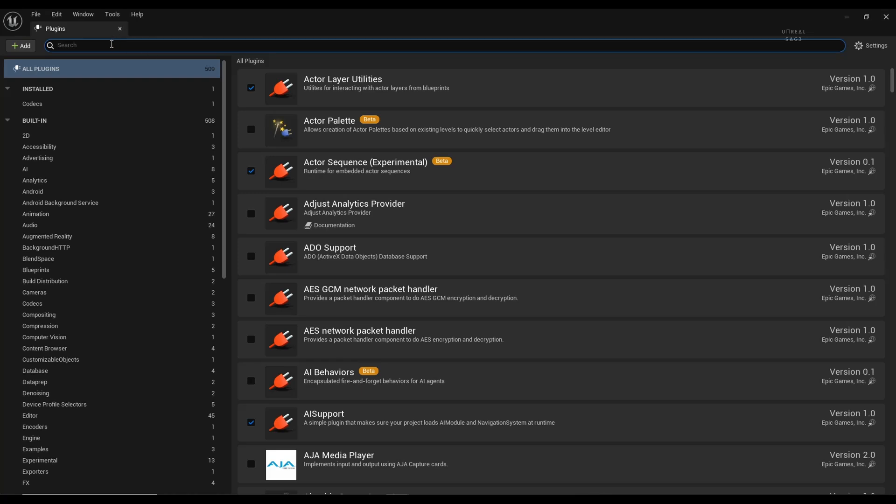
{"action": "type", "text": "plane"}
Step: Close Plugins, save, and assign the MI_Pool_02 material to the Plane's Element 0 slot
{"action": "left_click", "coordinate": [119, 29]}
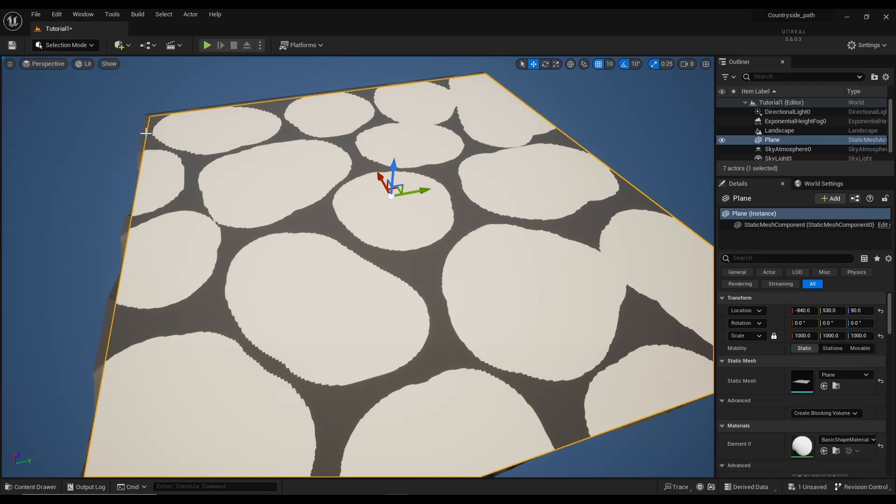
{"action": "key", "text": "ctrl+s"}
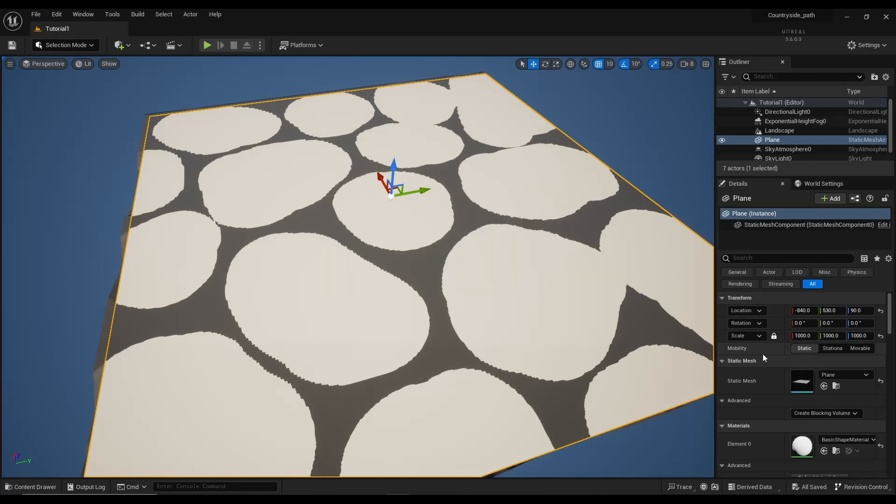
{"action": "left_click", "coordinate": [849, 441]}
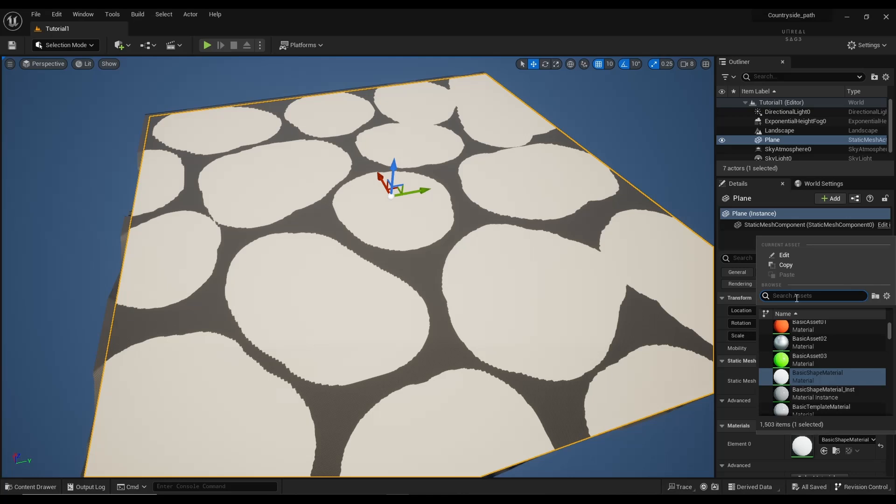
{"action": "type", "text": "pool"}
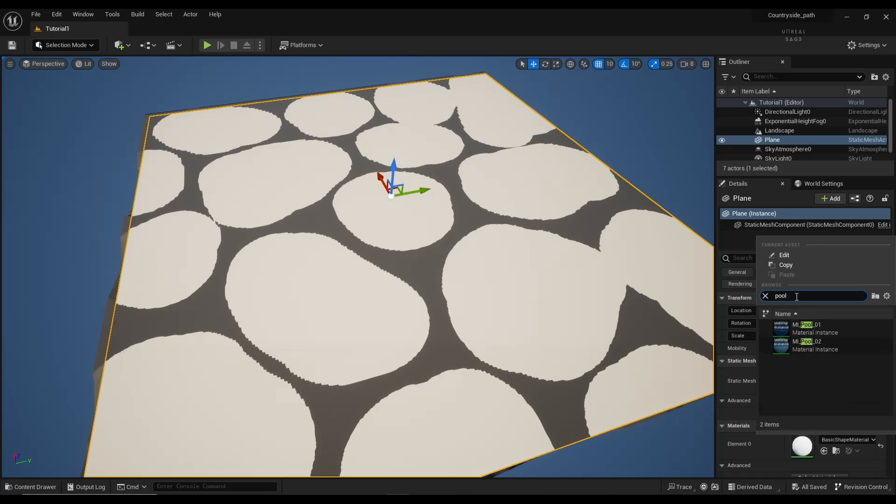
{"action": "left_click", "coordinate": [839, 345]}
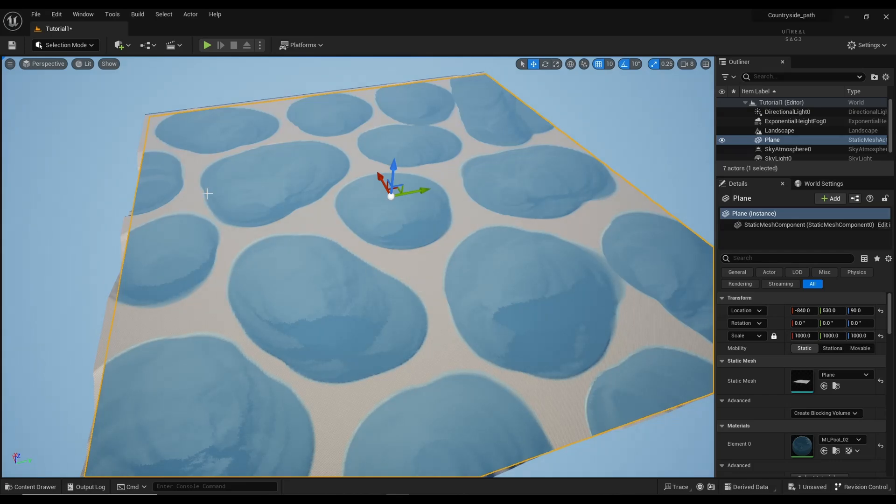
Step: Add a Planar Reflection actor from Quick Add's Visual Effects into the viewport
{"action": "left_click", "coordinate": [120, 46]}
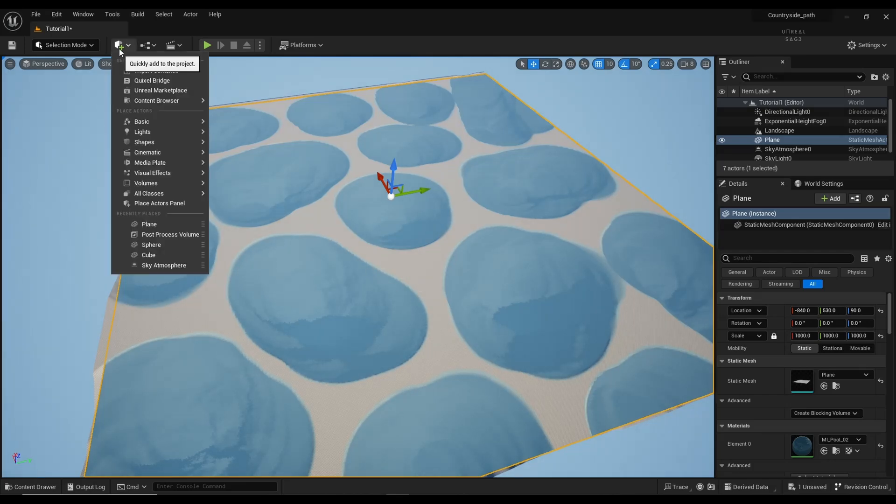
{"action": "mouse_move", "coordinate": [141, 124]}
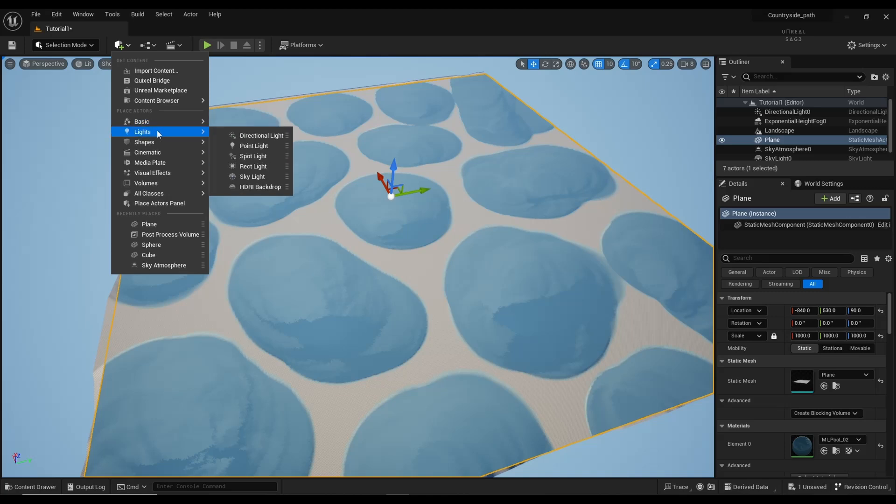
{"action": "mouse_move", "coordinate": [163, 153]}
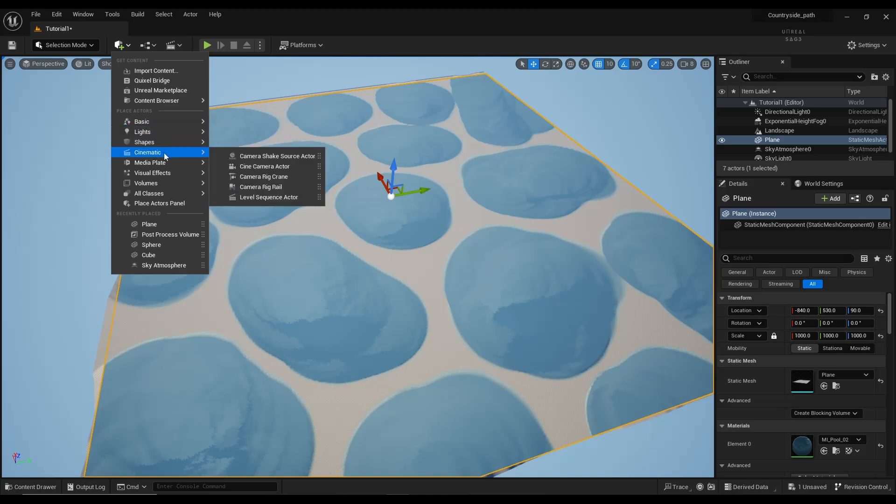
{"action": "mouse_move", "coordinate": [162, 174]}
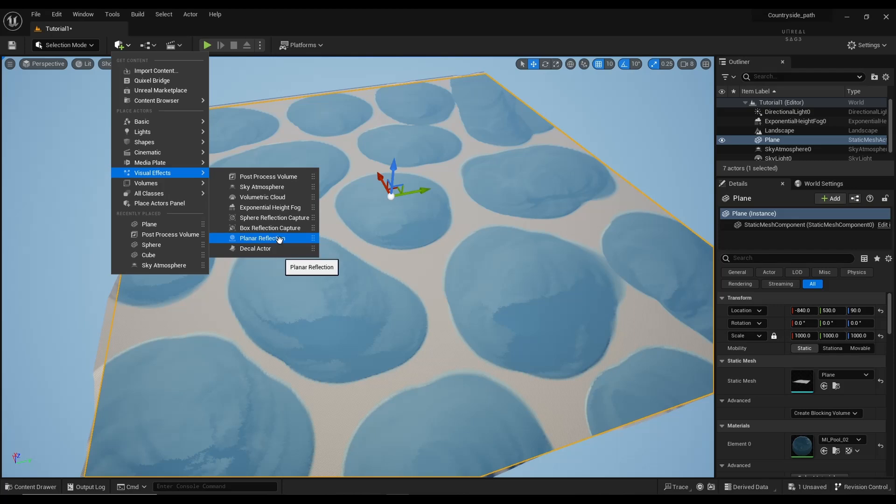
{"action": "left_click_drag", "start_coordinate": [284, 240], "coordinate": [407, 266]}
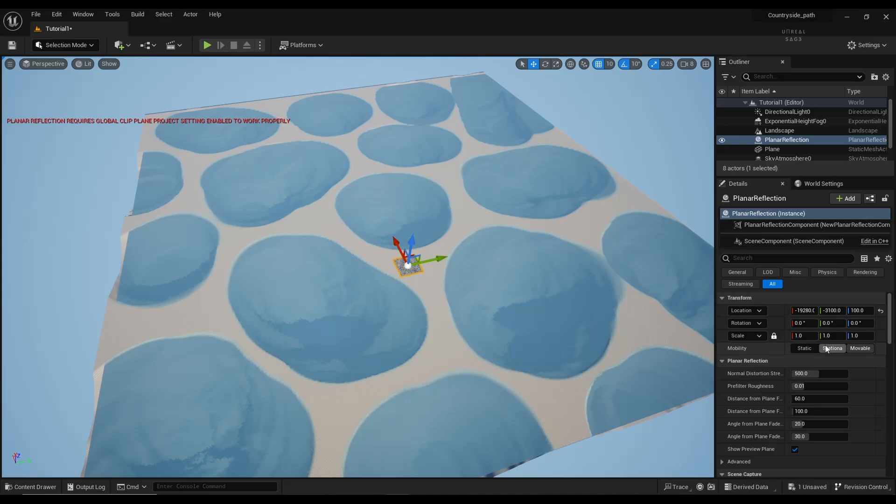
Step: Scale the planar reflection uniformly to 25
{"action": "left_click", "coordinate": [801, 335]}
{"action": "type", "text": "100"}
{"action": "key", "text": "Return"}
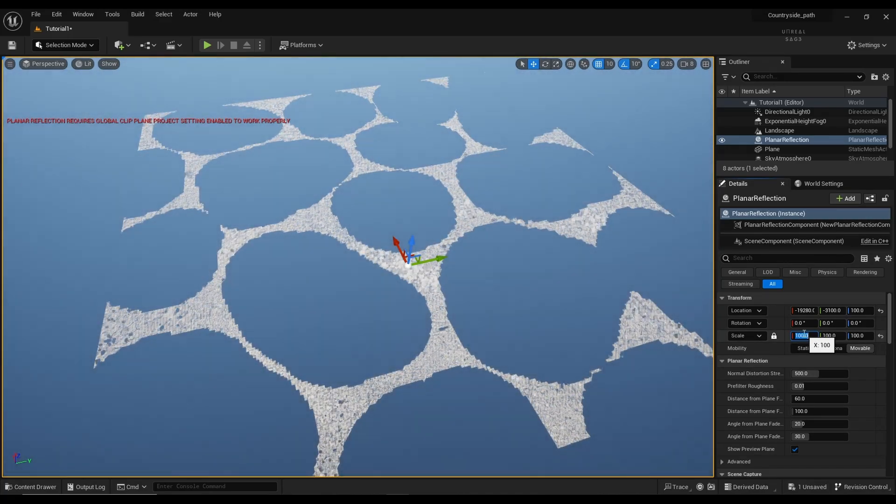
{"action": "type", "text": "10"}
{"action": "key", "text": "Return"}
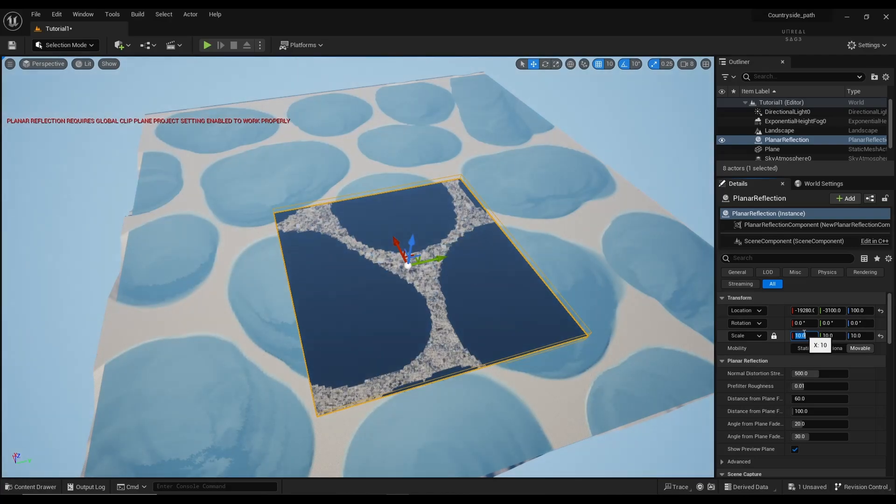
{"action": "type", "text": "20"}
{"action": "key", "text": "Return"}
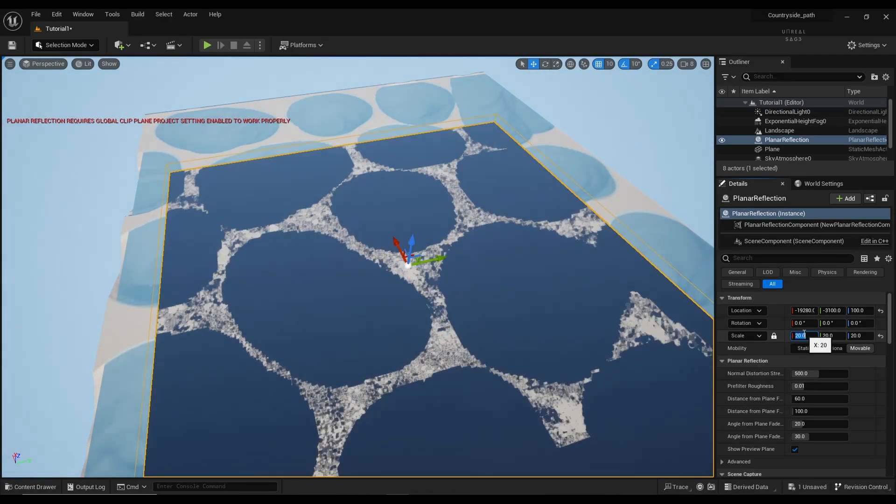
{"action": "type", "text": "25"}
{"action": "key", "text": "Return"}
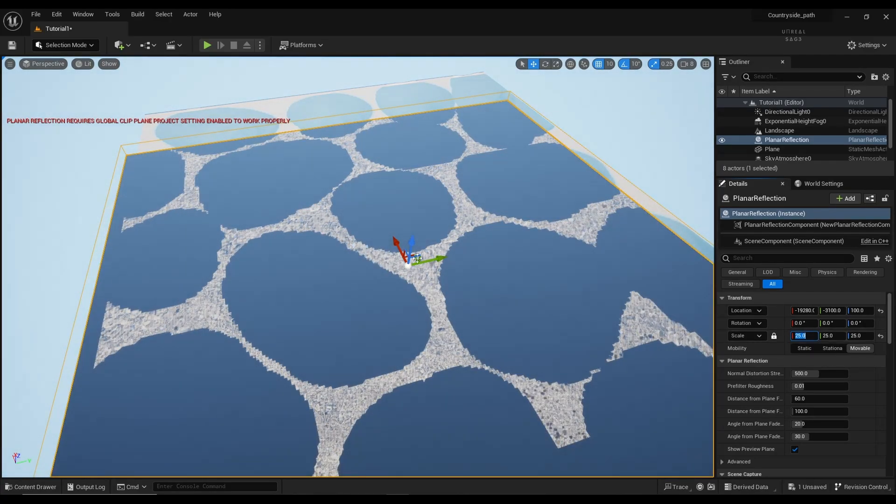
Step: Move the reflection over the pooled plane at Z location 80, then deselect it
{"action": "left_click_drag", "start_coordinate": [417, 258], "coordinate": [424, 189]}
{"action": "left_click", "coordinate": [858, 309]}
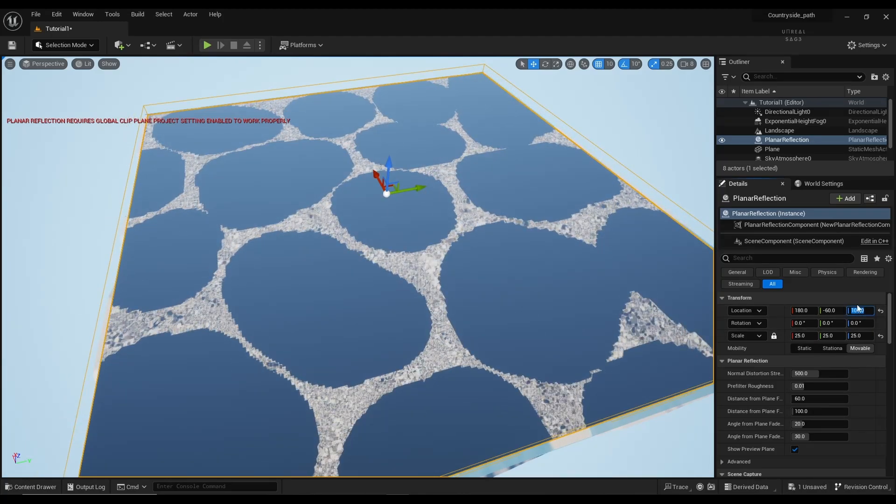
{"action": "type", "text": "80"}
{"action": "key", "text": "Return"}
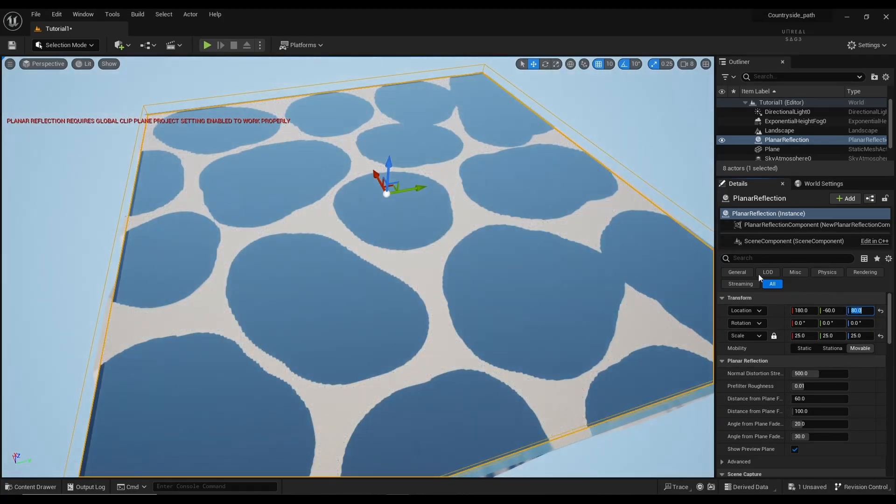
{"action": "left_click", "coordinate": [631, 138]}
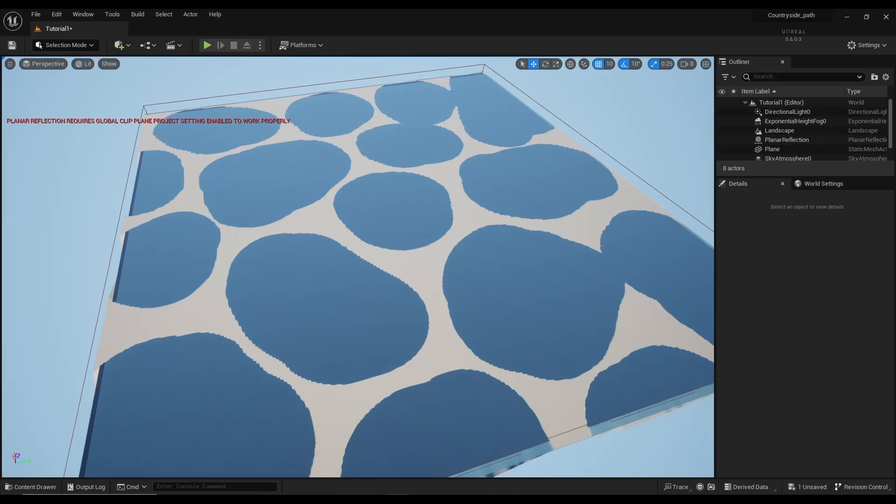
Step: Fly the camera over the checkered landscape strip and the reflective water pools
{"action": "key", "text": "w"}
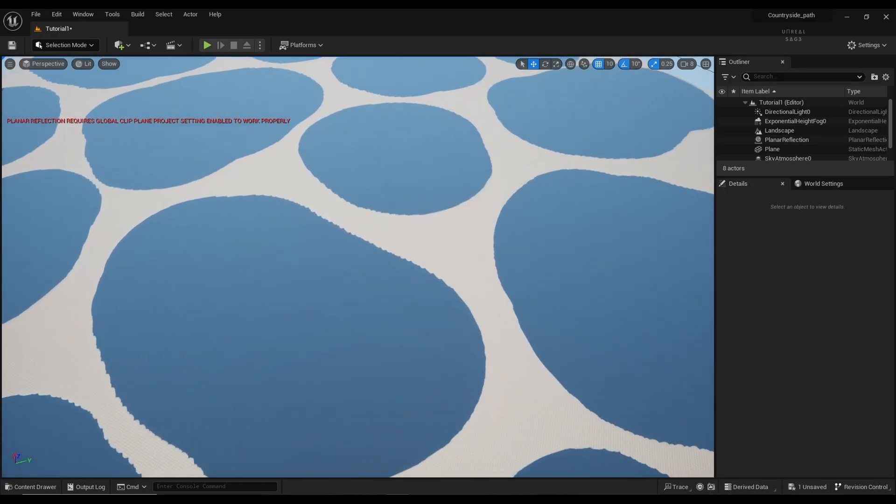
{"action": "key", "text": "w"}
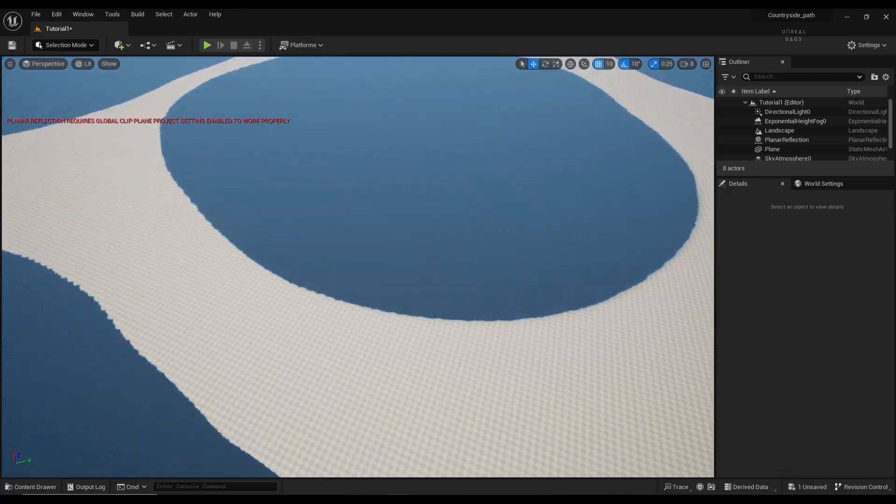
{"action": "key", "text": "w"}
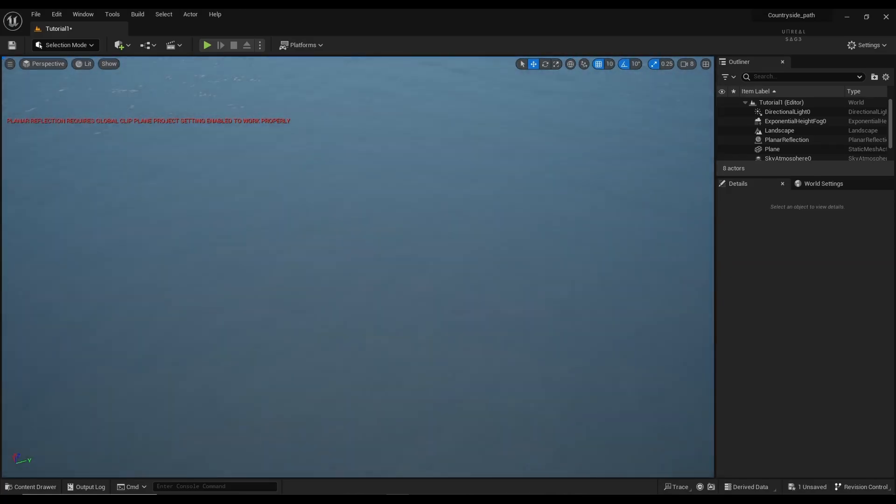
{"action": "key", "text": "w"}
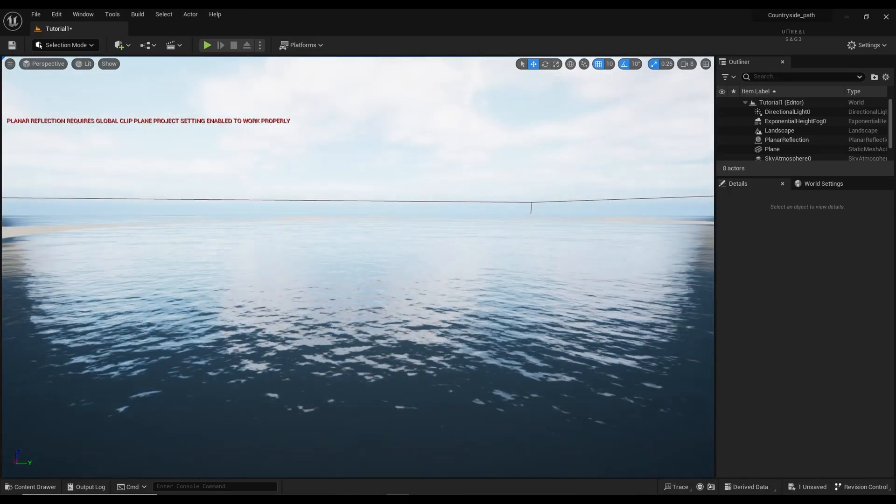
{"action": "right_click_drag", "start_coordinate": [358, 267], "coordinate": [193, 273]}
{"action": "key", "text": "w"}
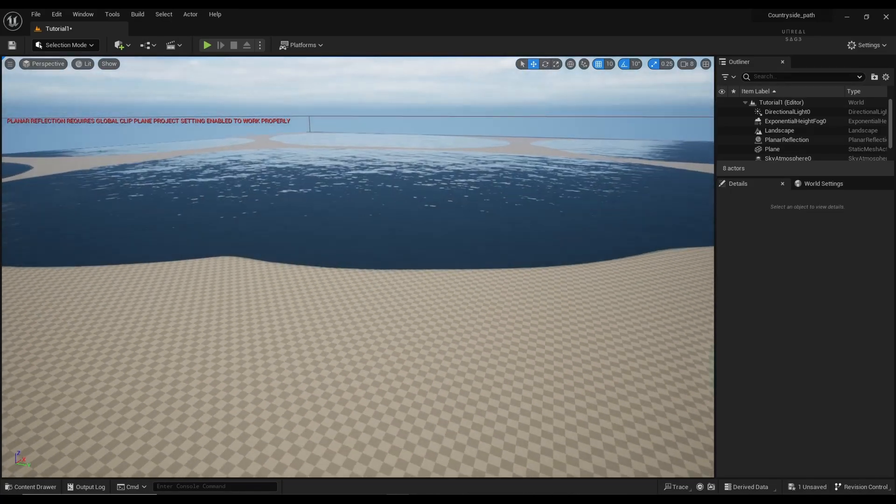
{"action": "right_click_drag", "start_coordinate": [358, 267], "coordinate": [674, 246]}
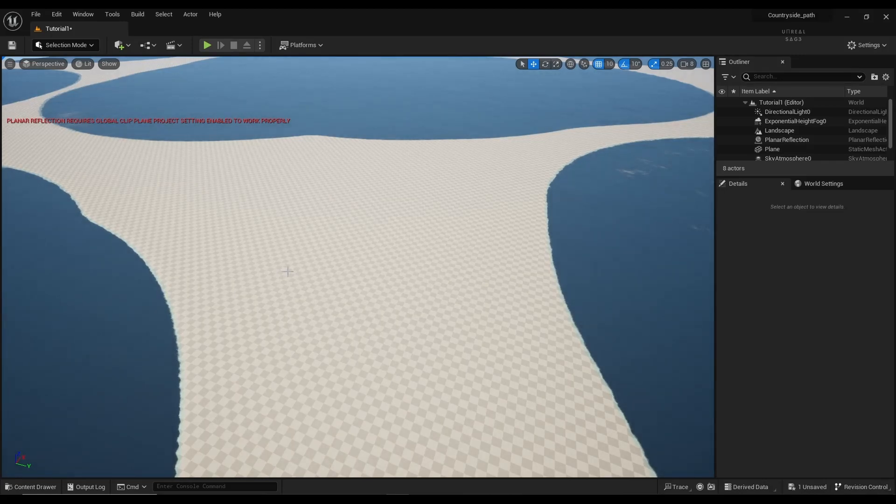
Step: Select the Landscape, save Tutorial1, and show the top-level Content folder's 30 items
{"action": "left_click", "coordinate": [288, 271]}
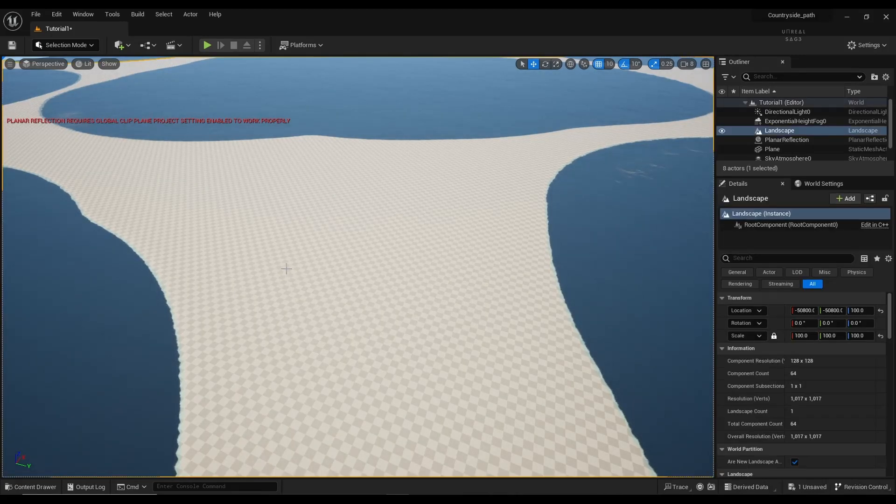
{"action": "scroll", "coordinate": [766, 371], "scroll_direction": "down", "scroll_amount": 5}
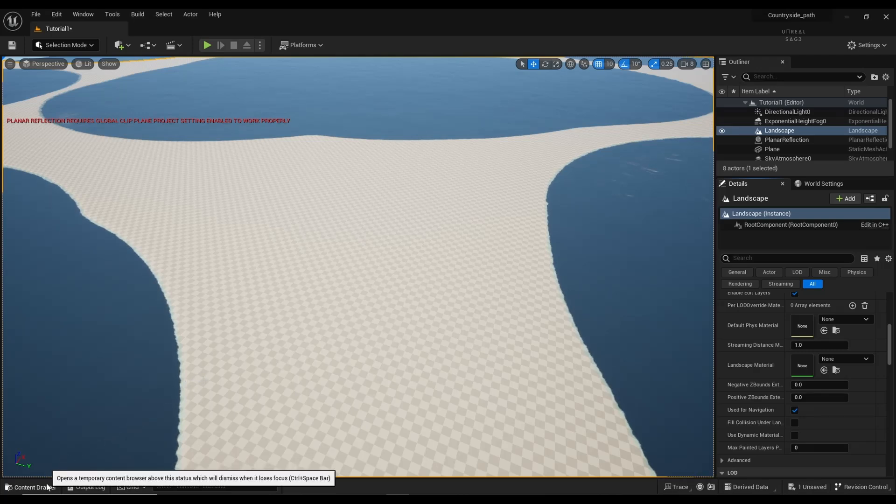
{"action": "left_click", "coordinate": [33, 486]}
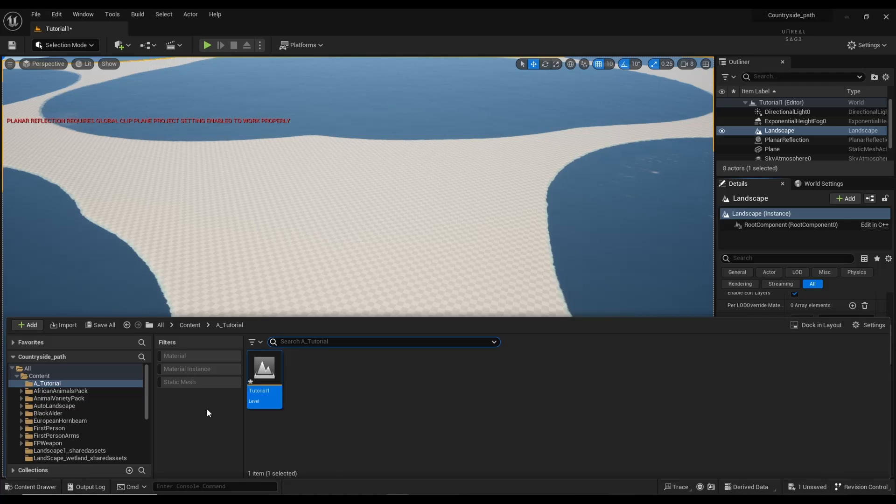
{"action": "key", "text": "ctrl+s"}
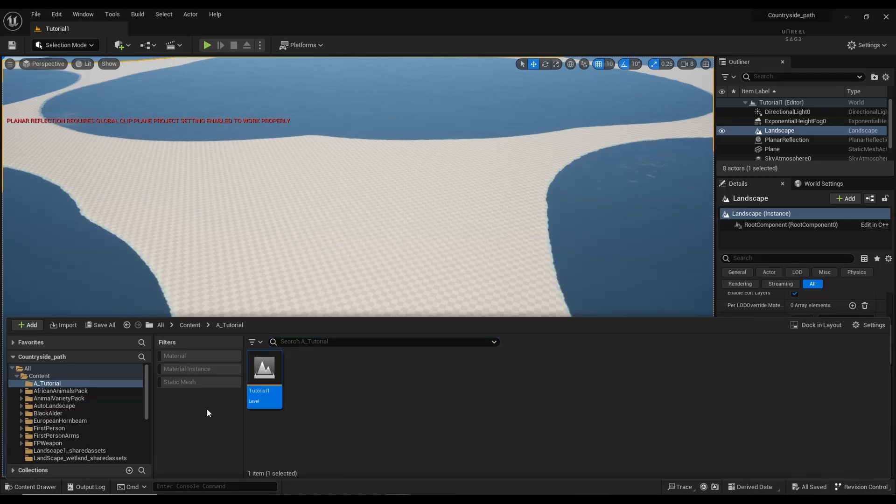
{"action": "left_click", "coordinate": [189, 325]}
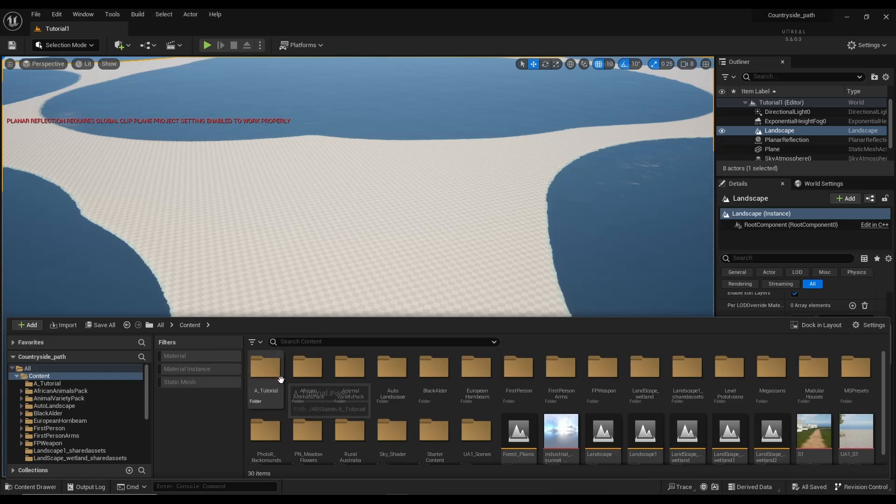
Step: Assign MI_Landscape from AutoLandscape > Materials as the Landscape Material and save the level
{"action": "scroll", "coordinate": [308, 434], "scroll_direction": "down", "scroll_amount": 1}
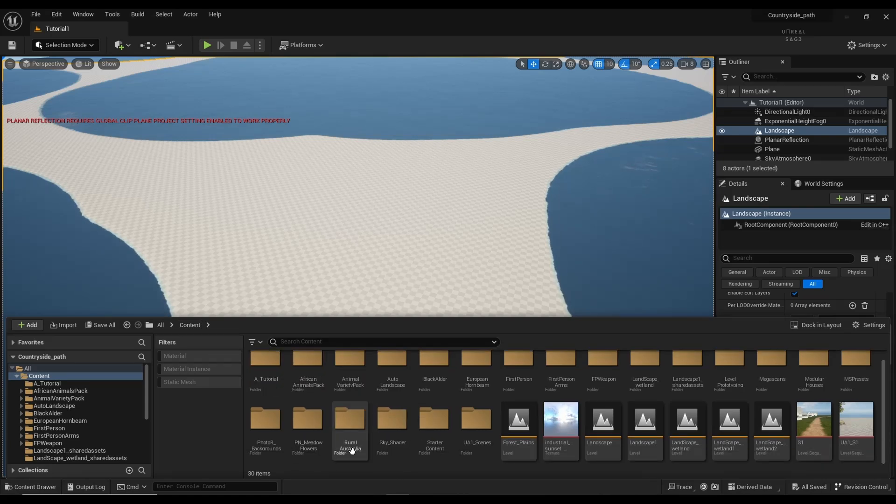
{"action": "scroll", "coordinate": [351, 451], "scroll_direction": "up", "scroll_amount": 1}
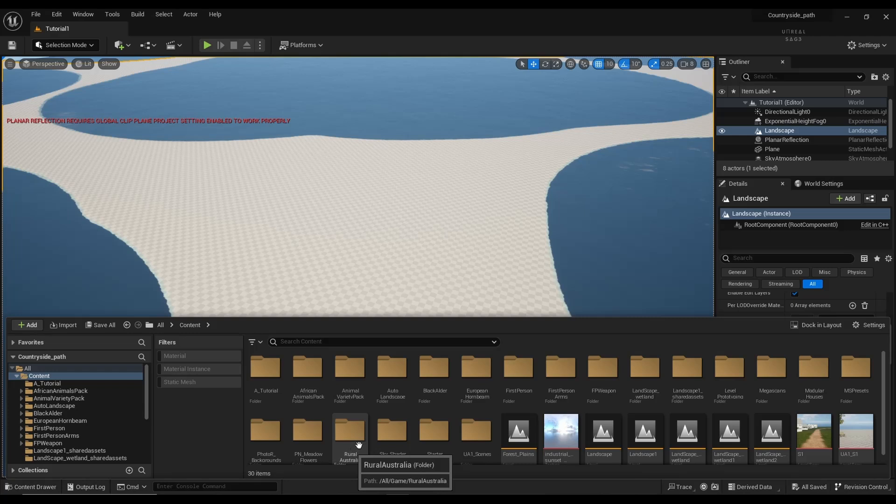
{"action": "double_click", "coordinate": [392, 390]}
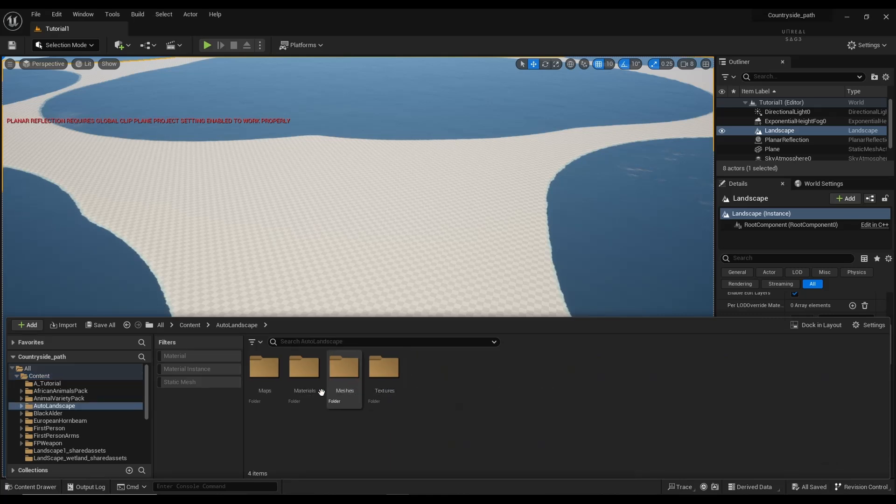
{"action": "double_click", "coordinate": [304, 378]}
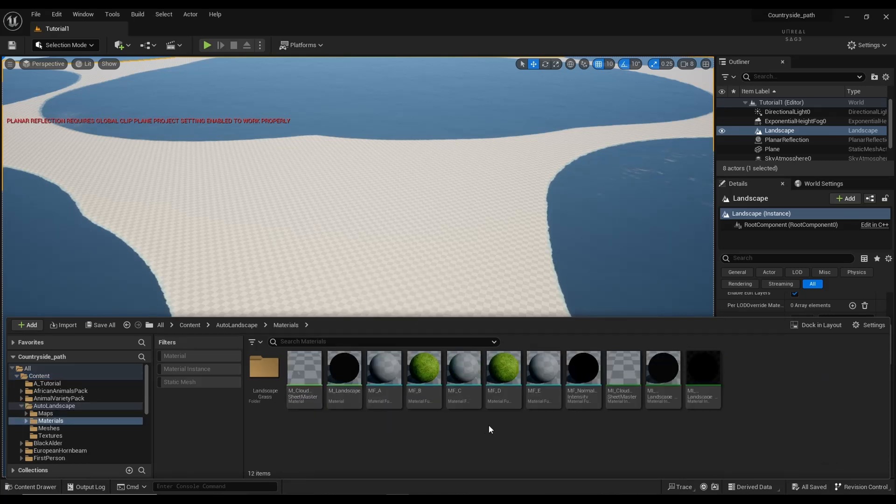
{"action": "left_click", "coordinate": [702, 388]}
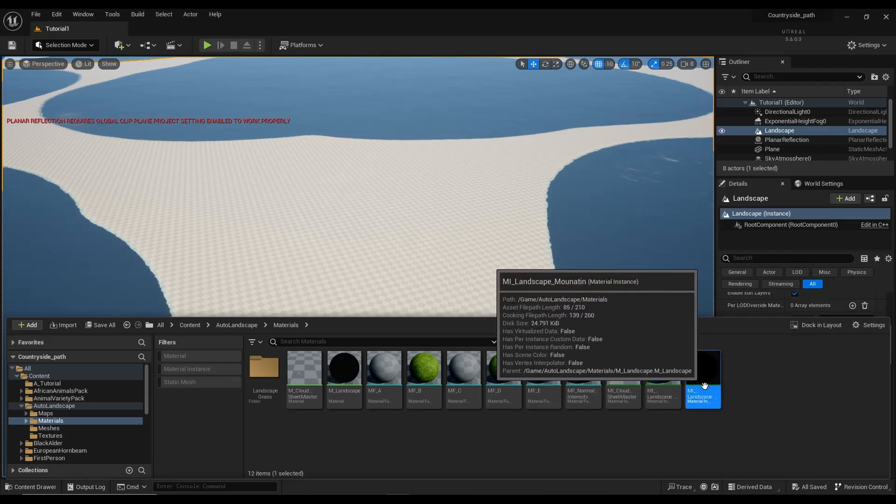
{"action": "left_click", "coordinate": [30, 487]}
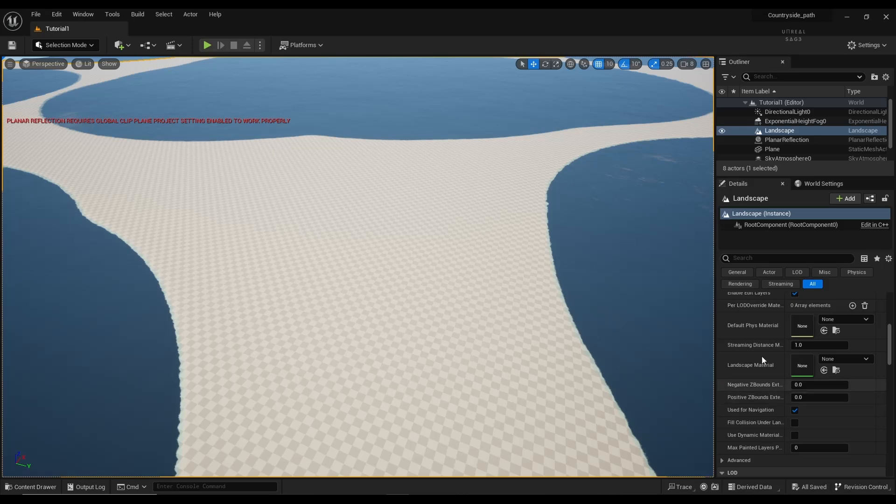
{"action": "left_click", "coordinate": [824, 371]}
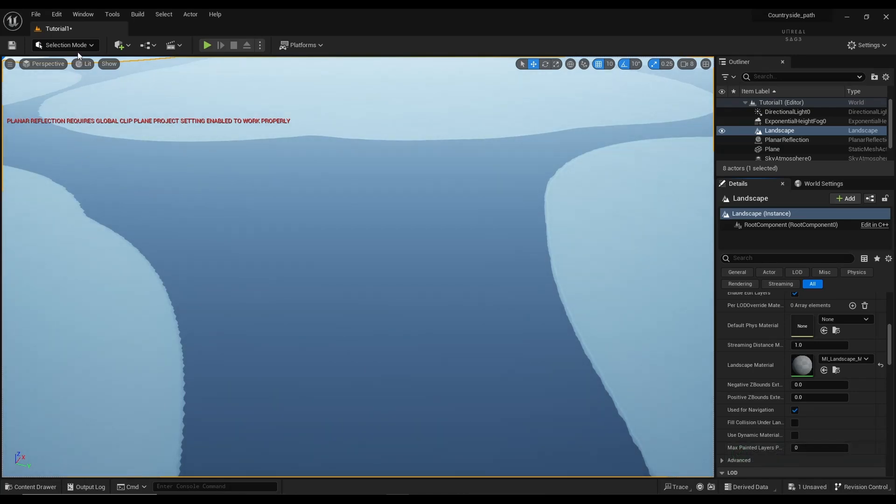
{"action": "key", "text": "ctrl+s"}
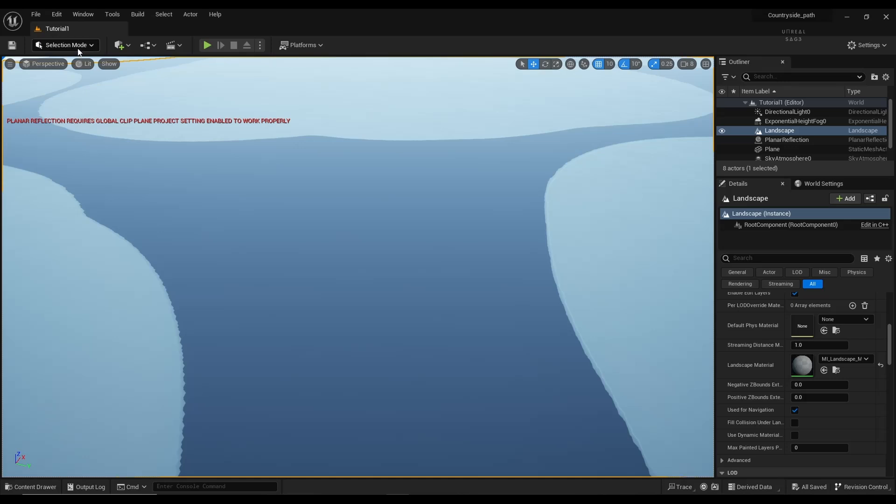
Step: Enter Landscape Paint mode and save a weight-blended layer info for Material_Blend
{"action": "left_click", "coordinate": [76, 46]}
{"action": "left_click", "coordinate": [70, 71]}
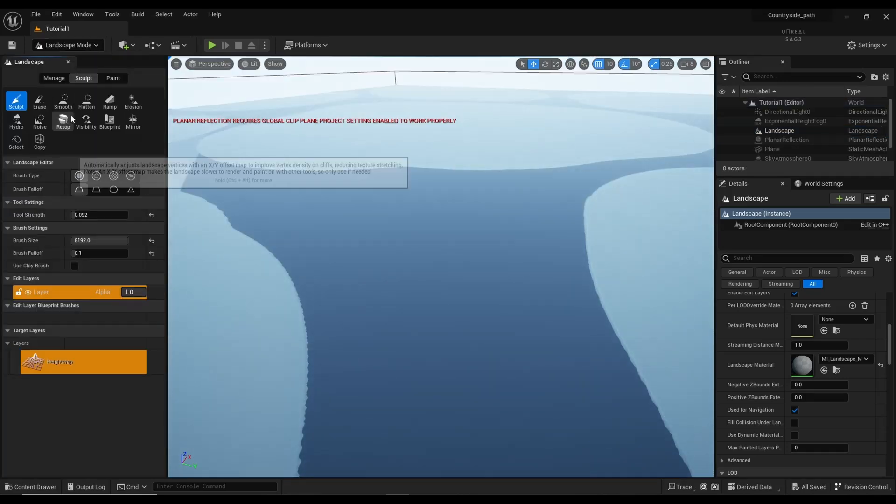
{"action": "left_click", "coordinate": [114, 79]}
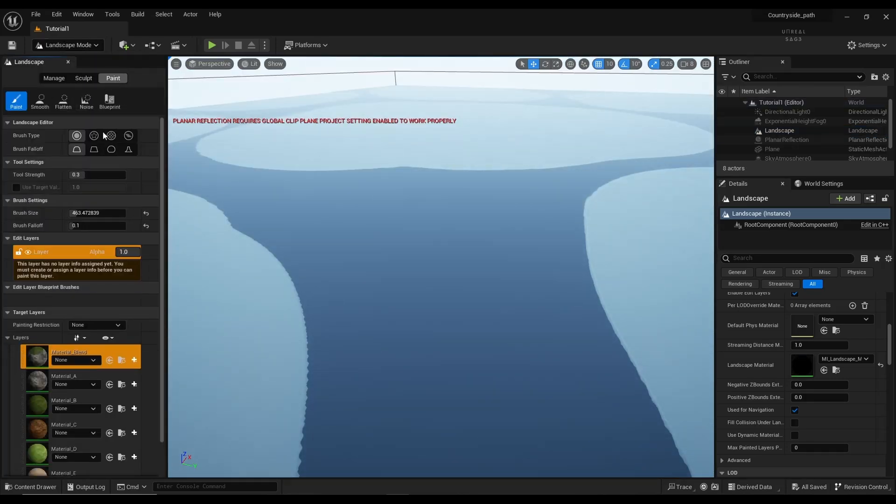
{"action": "left_click", "coordinate": [134, 361]}
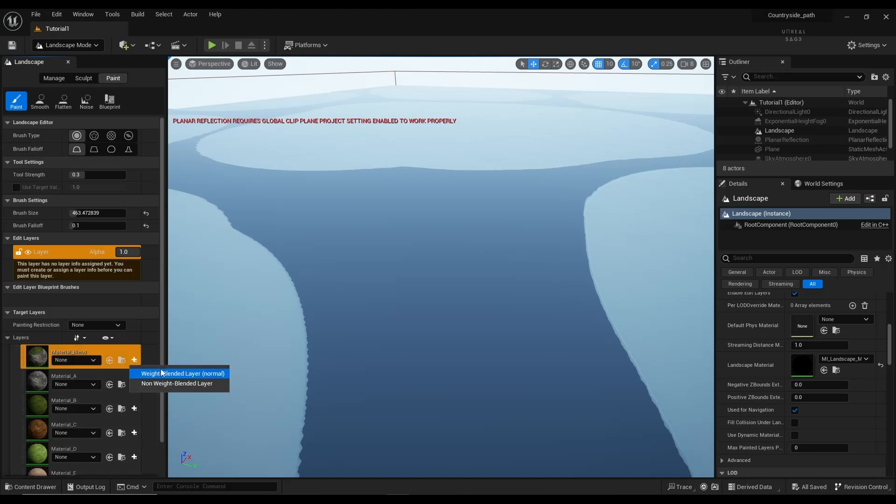
{"action": "left_click", "coordinate": [191, 374]}
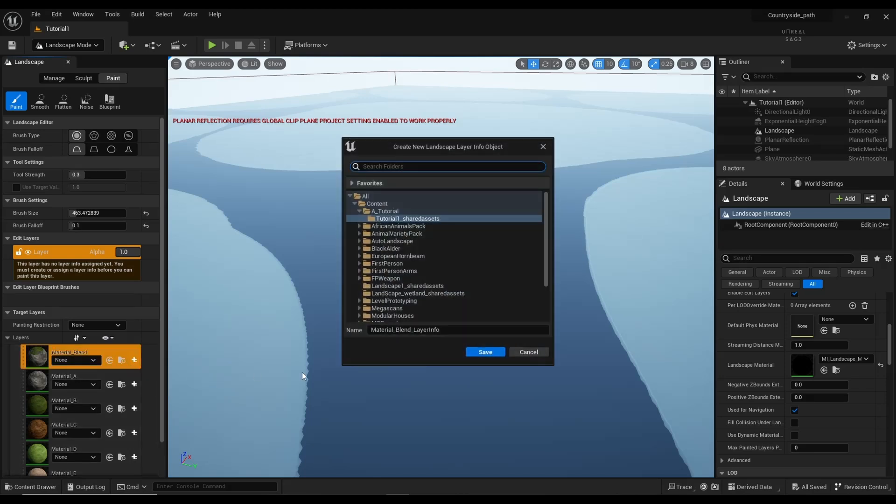
{"action": "left_click", "coordinate": [475, 353]}
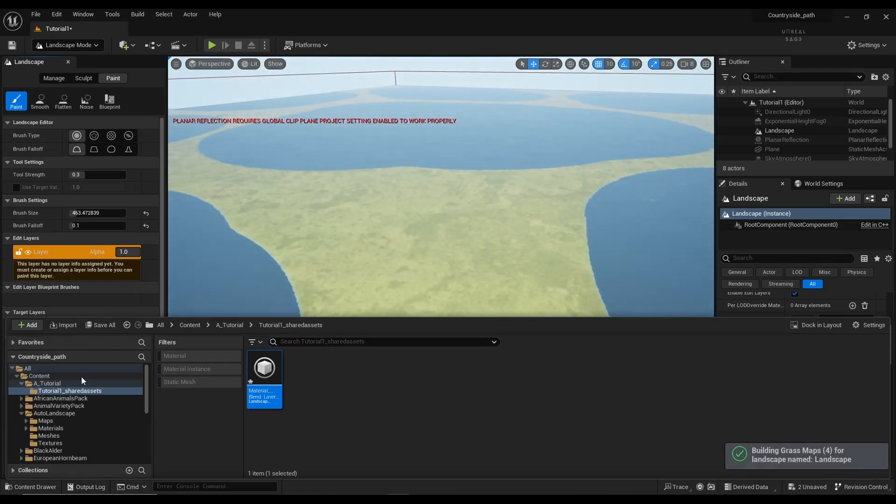
{"action": "left_click", "coordinate": [47, 486]}
Step: Create and save weight-blended layer infos for Material_A, Material_B and Material_C
{"action": "left_click", "coordinate": [135, 388]}
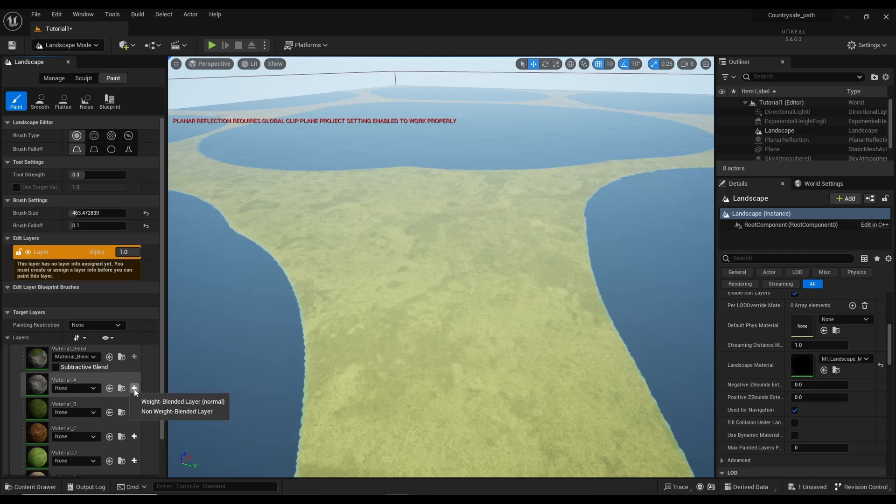
{"action": "left_click", "coordinate": [153, 400]}
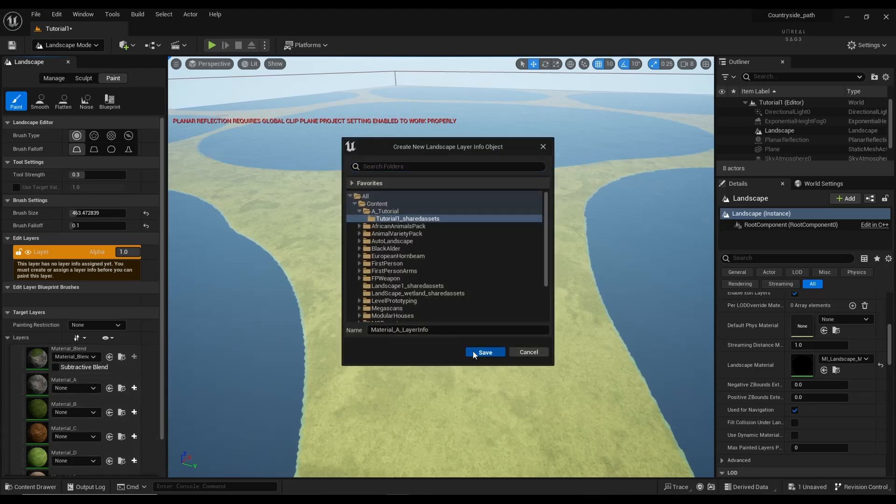
{"action": "left_click", "coordinate": [473, 351]}
{"action": "left_click", "coordinate": [45, 486]}
{"action": "left_click", "coordinate": [135, 415]}
{"action": "left_click", "coordinate": [154, 428]}
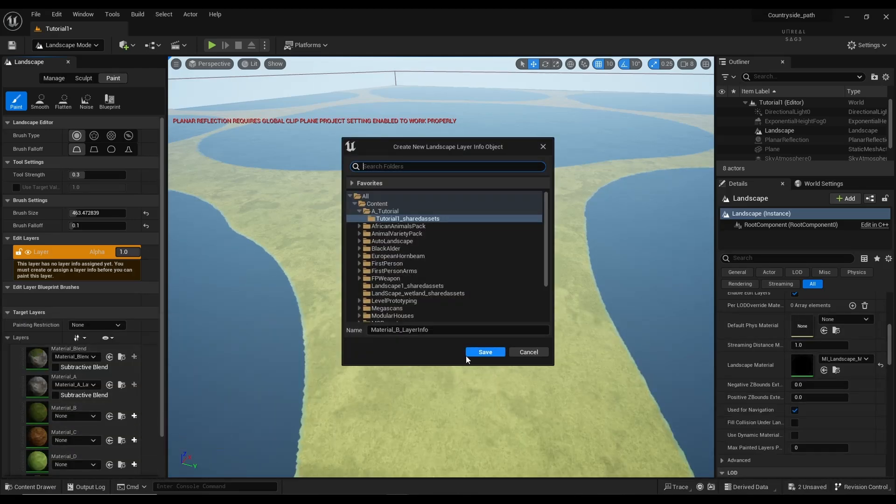
{"action": "left_click", "coordinate": [471, 353]}
{"action": "left_click", "coordinate": [46, 485]}
{"action": "left_click", "coordinate": [134, 444]}
{"action": "left_click", "coordinate": [154, 456]}
{"action": "left_click", "coordinate": [477, 353]}
{"action": "left_click", "coordinate": [47, 485]}
Step: Create and save weight-blended layer infos for Material_D, Material_E and Foliage_Remover
{"action": "scroll", "coordinate": [135, 421], "scroll_direction": "down", "scroll_amount": 3}
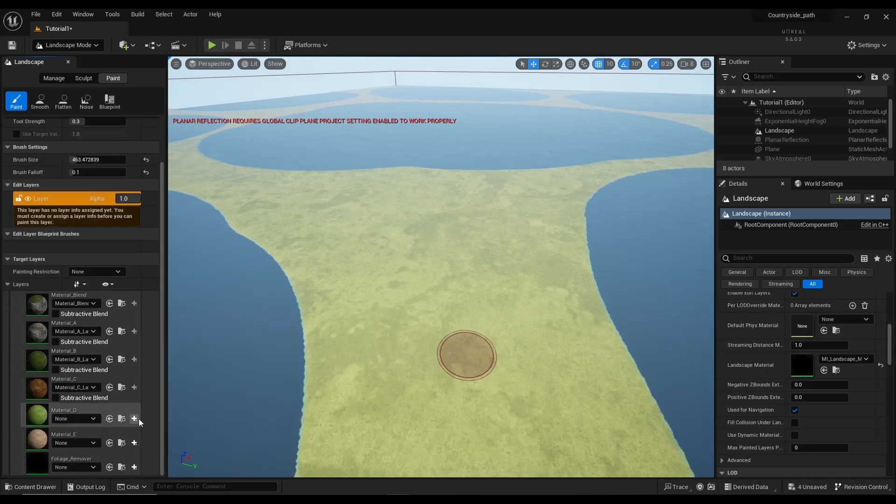
{"action": "left_click", "coordinate": [135, 419]}
{"action": "left_click", "coordinate": [154, 431]}
{"action": "left_click", "coordinate": [483, 355]}
{"action": "left_click", "coordinate": [47, 486]}
{"action": "left_click", "coordinate": [134, 447]}
{"action": "left_click", "coordinate": [155, 460]}
{"action": "left_click", "coordinate": [470, 353]}
{"action": "left_click", "coordinate": [46, 486]}
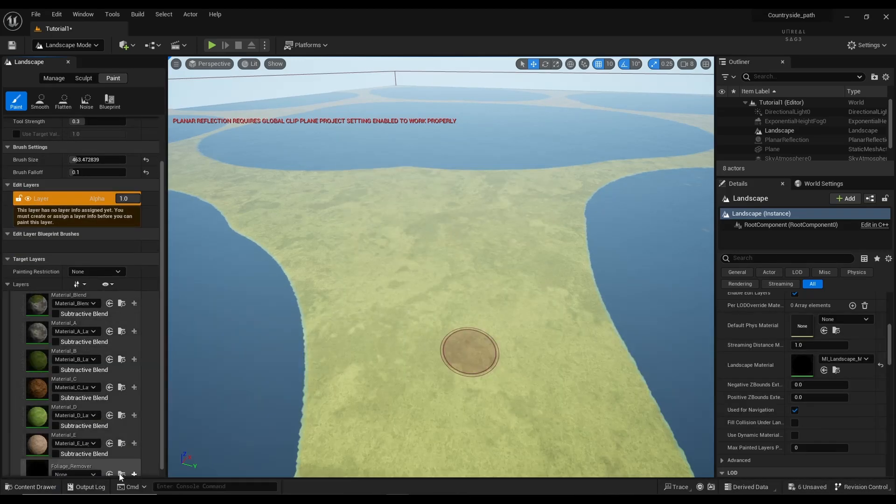
{"action": "scroll", "coordinate": [123, 473], "scroll_direction": "down", "scroll_amount": 1}
{"action": "left_click", "coordinate": [135, 468]}
{"action": "left_click", "coordinate": [196, 445]}
{"action": "left_click", "coordinate": [470, 353]}
{"action": "left_click", "coordinate": [47, 486]}
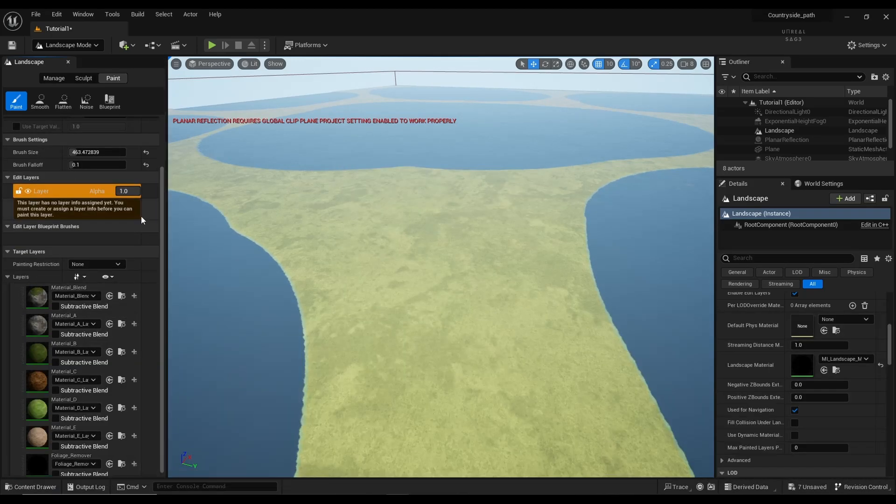
Step: Fly in close over the grass and pull back to view the lakes
{"action": "key", "text": "w"}
{"action": "mouse_move", "coordinate": [393, 374]}
{"action": "right_mouse_down"}
{"action": "mouse_move", "coordinate": [406, 397]}
{"action": "mouse_move", "coordinate": [387, 336]}
{"action": "mouse_move", "coordinate": [374, 345]}
{"action": "mouse_move", "coordinate": [322, 336]}
{"action": "mouse_move", "coordinate": [299, 355]}
{"action": "mouse_move", "coordinate": [299, 402]}
{"action": "mouse_move", "coordinate": [299, 336]}
{"action": "mouse_move", "coordinate": [301, 406]}
{"action": "mouse_move", "coordinate": [299, 345]}
{"action": "mouse_move", "coordinate": [312, 347]}
{"action": "mouse_move", "coordinate": [317, 322]}
{"action": "mouse_move", "coordinate": [322, 378]}
{"action": "mouse_move", "coordinate": [326, 364]}
{"action": "mouse_move", "coordinate": [397, 357]}
{"action": "mouse_move", "coordinate": [411, 344]}
{"action": "right_mouse_up"}
{"action": "key", "text": "w"}
{"action": "key", "text": "s"}
{"action": "key", "text": "w"}
{"action": "key", "text": "s"}
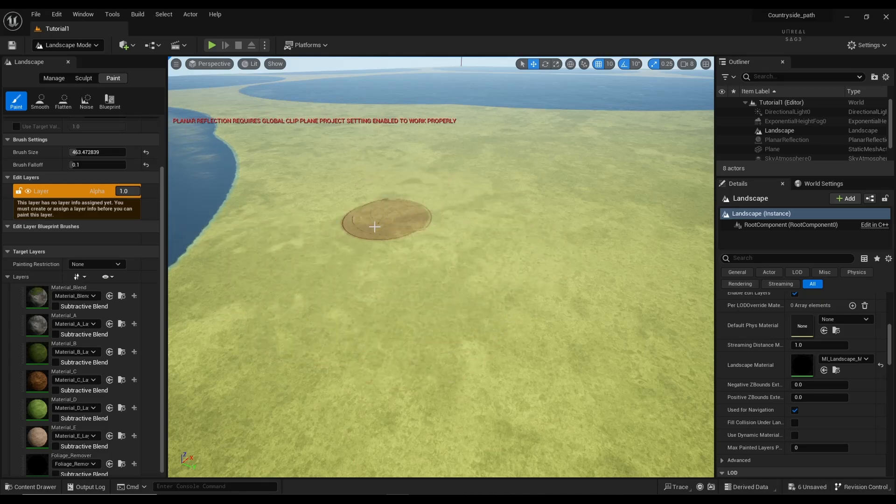
Step: Switch back to Selection Mode and look around the grass landscape
{"action": "left_click", "coordinate": [94, 45]}
{"action": "left_click", "coordinate": [97, 64]}
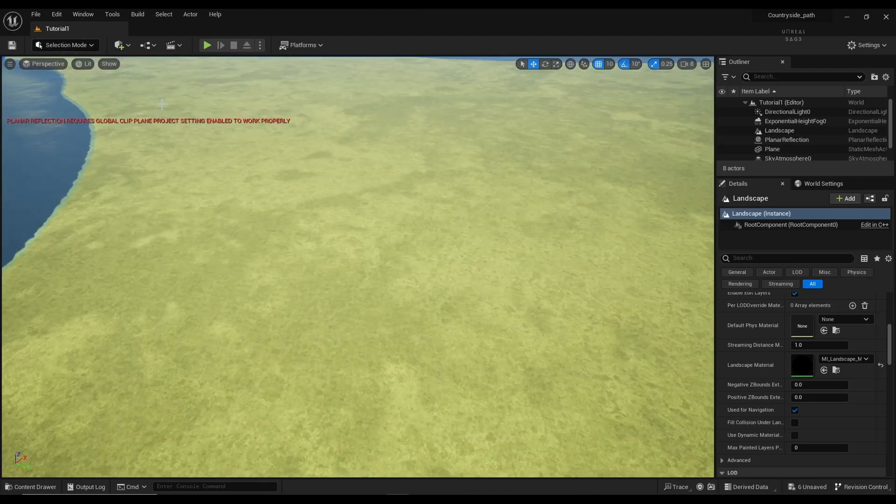
{"action": "right_click_drag", "start_coordinate": [359, 267], "coordinate": [312, 240]}
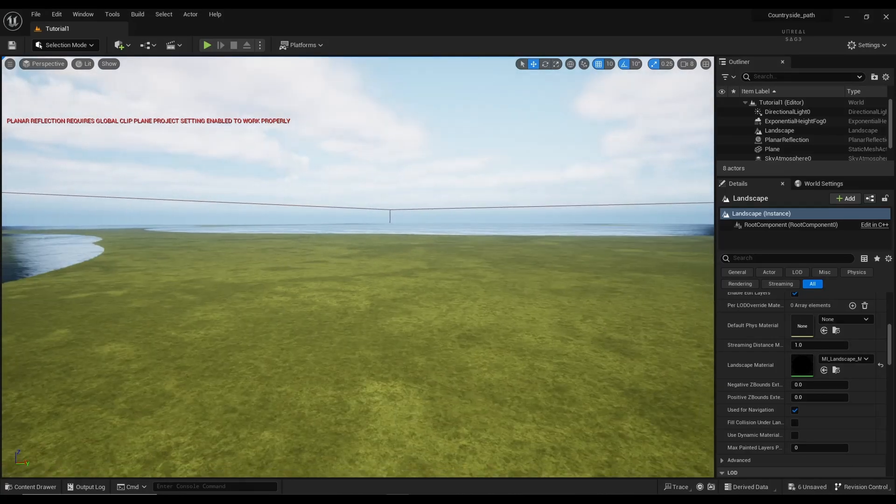
{"action": "key", "text": "s"}
{"action": "key", "text": "w"}
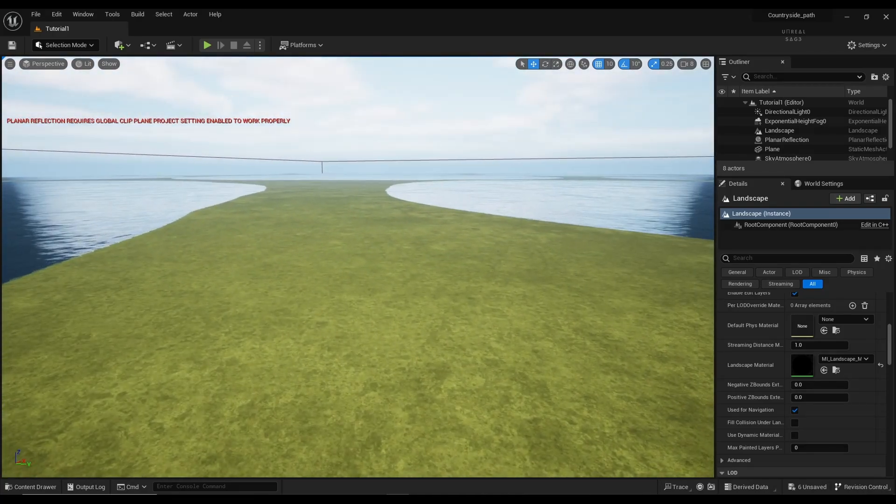
Step: Save the Material_A through Material_E layer info assets from the content drawer
{"action": "left_click", "coordinate": [40, 488]}
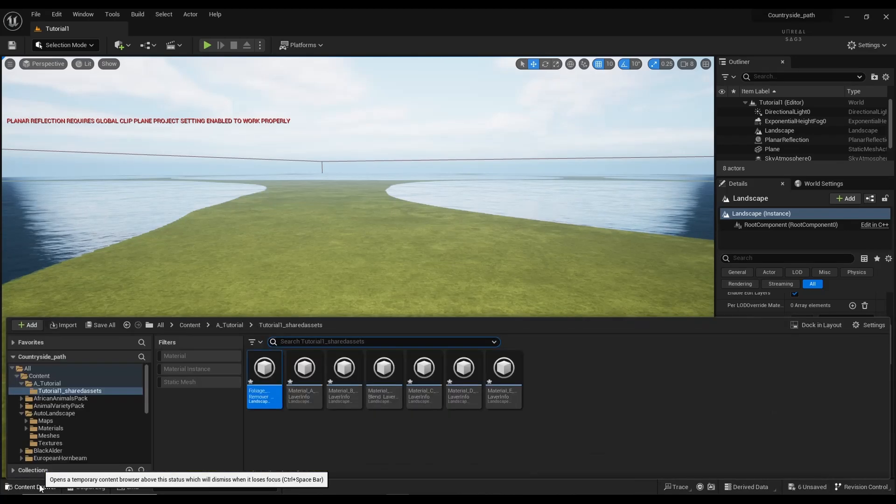
{"action": "left_click", "coordinate": [185, 328]}
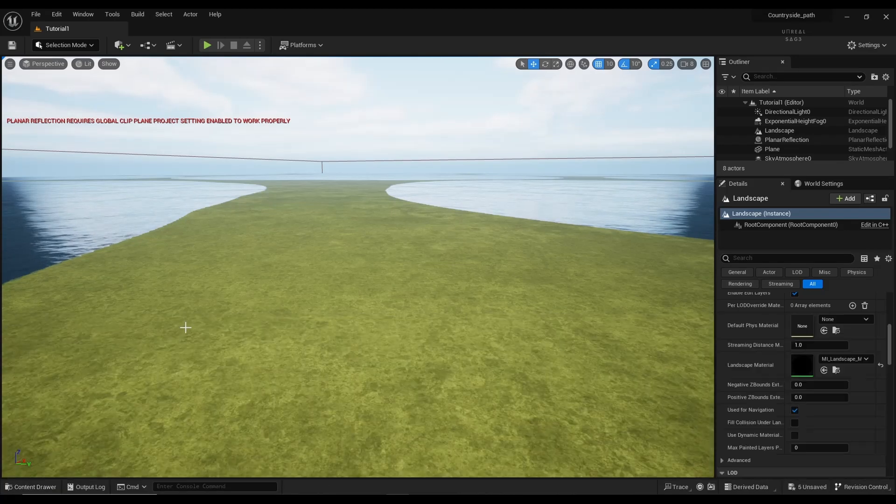
{"action": "left_click", "coordinate": [17, 488]}
{"action": "left_click", "coordinate": [305, 373]}
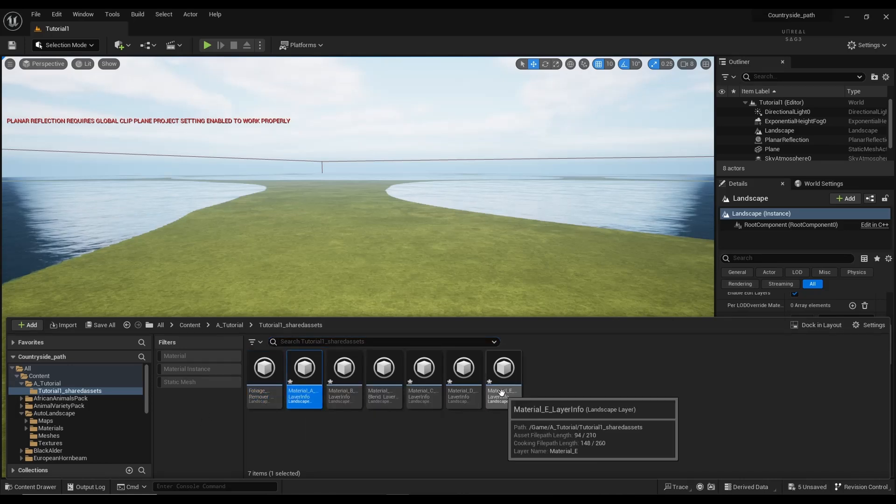
{"action": "left_click", "coordinate": [502, 392], "text": "shift"}
{"action": "right_click", "coordinate": [502, 392]}
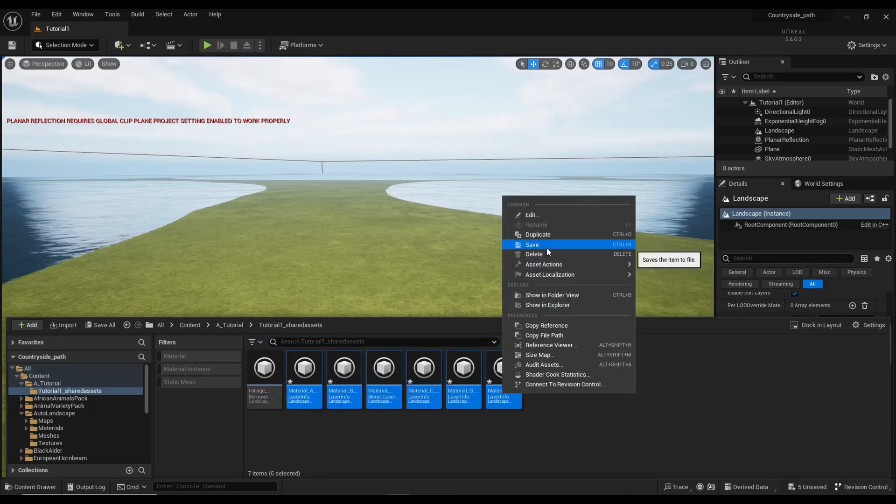
{"action": "left_click", "coordinate": [532, 244]}
Step: Reopen the content drawer at the top-level Content folder
{"action": "left_click", "coordinate": [33, 486]}
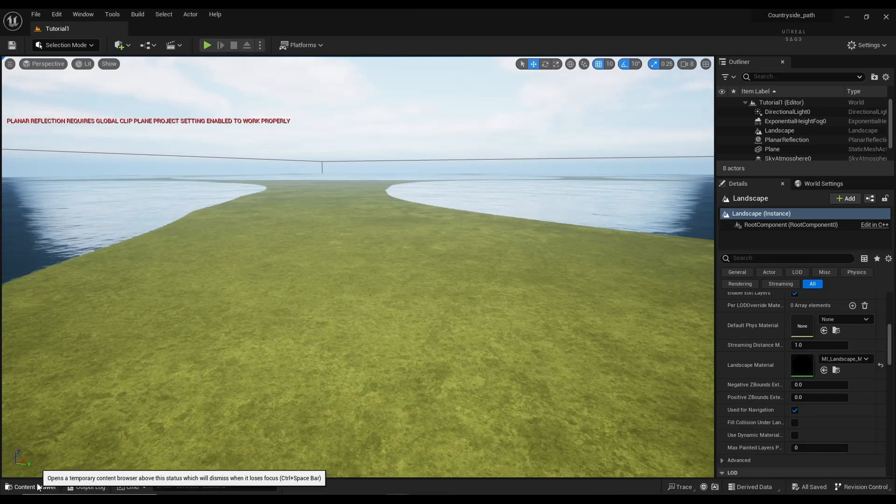
{"action": "left_click", "coordinate": [38, 487]}
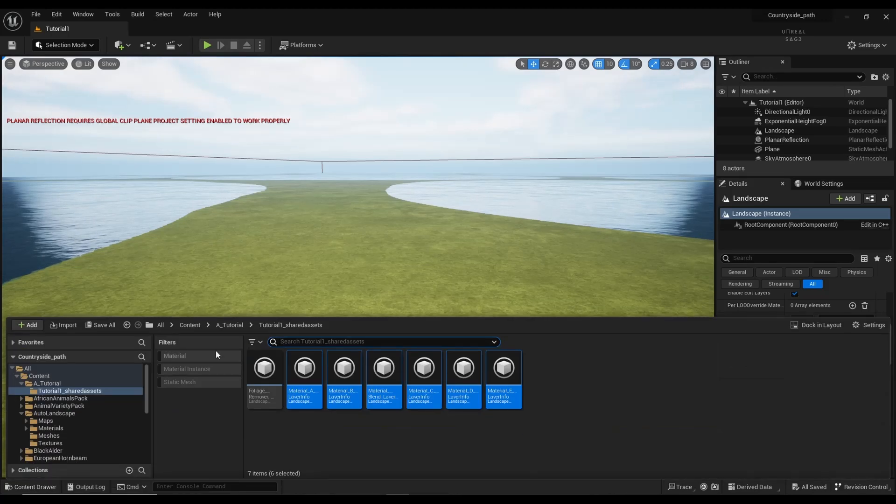
{"action": "left_click", "coordinate": [190, 325]}
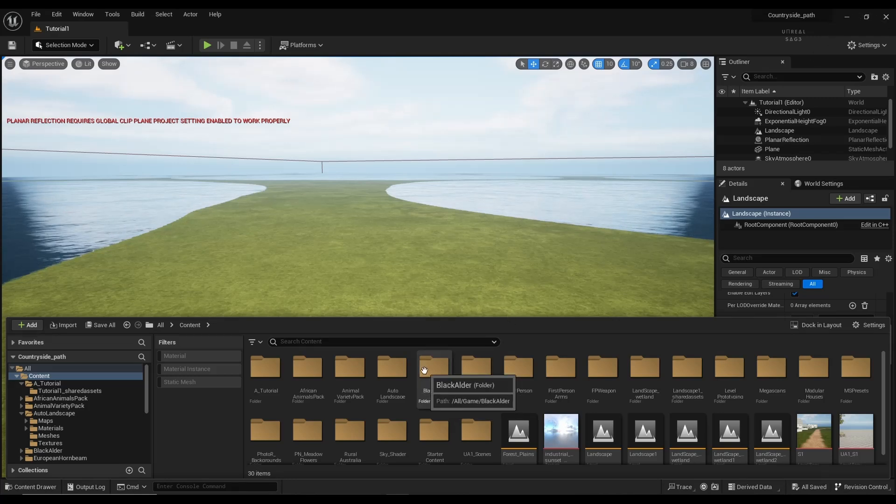
Step: Claim the free Megascans Trees: European Black Alder pack in the Marketplace
{"action": "left_click", "coordinate": [847, 16]}
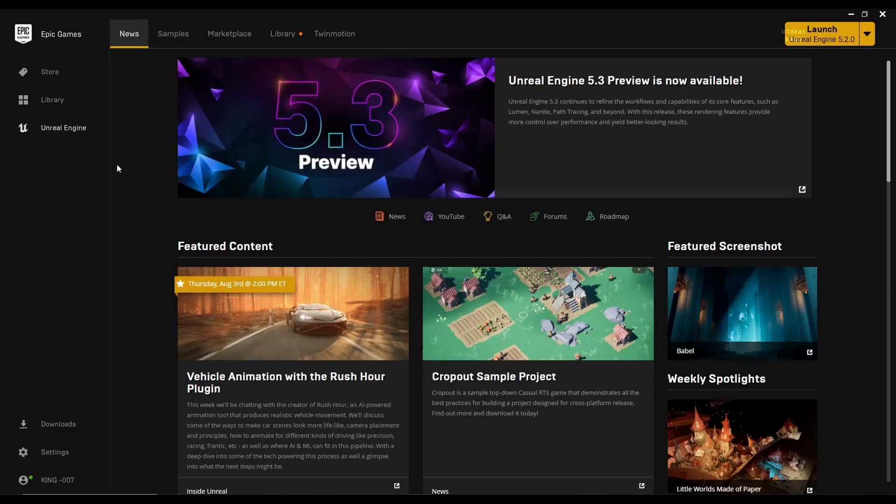
{"action": "left_click", "coordinate": [230, 34]}
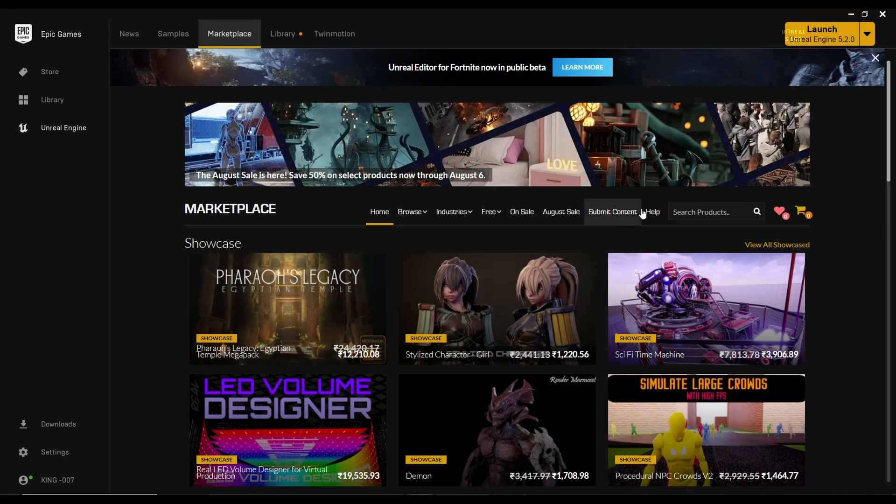
{"action": "mouse_move", "coordinate": [494, 217]}
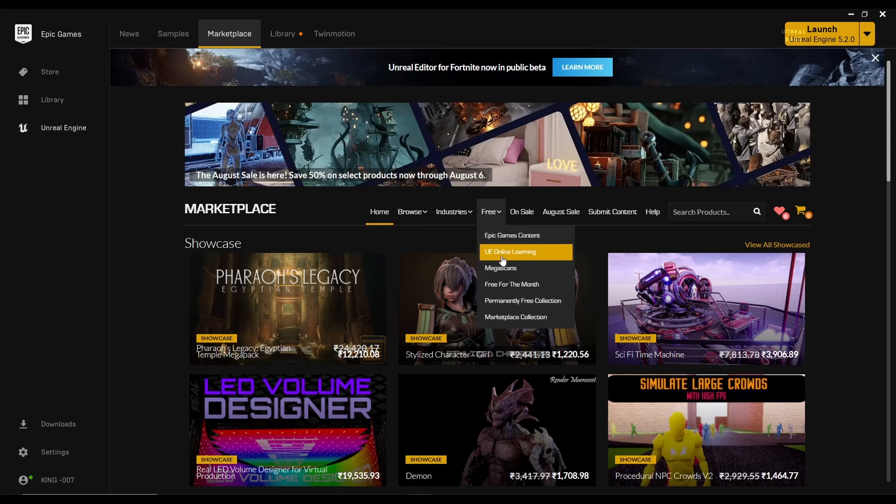
{"action": "left_click", "coordinate": [514, 272]}
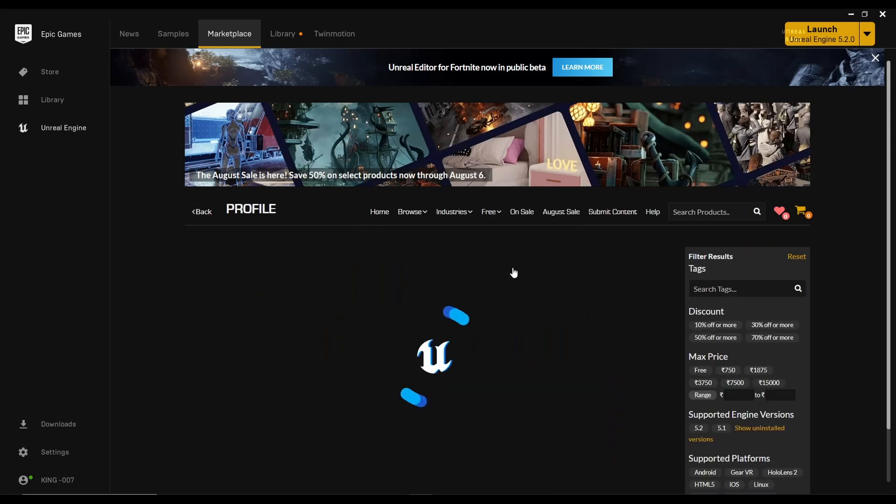
{"action": "scroll", "coordinate": [388, 263], "scroll_direction": "down", "scroll_amount": 7}
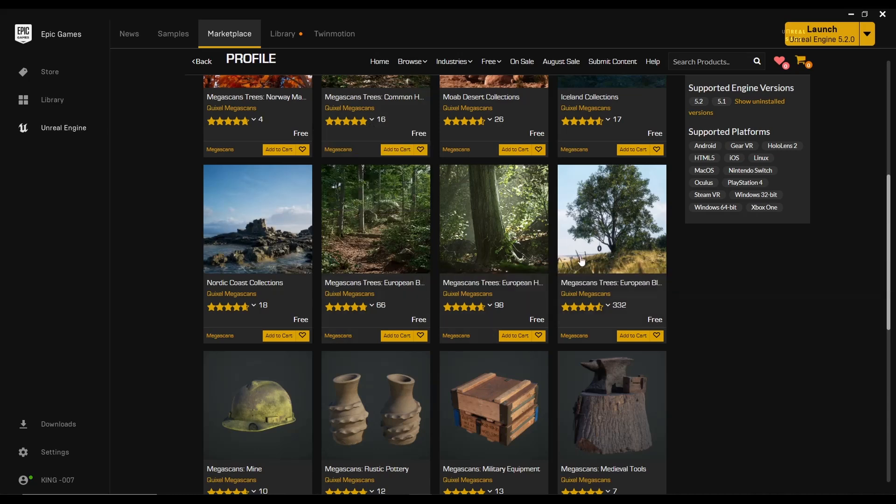
{"action": "left_click", "coordinate": [607, 258]}
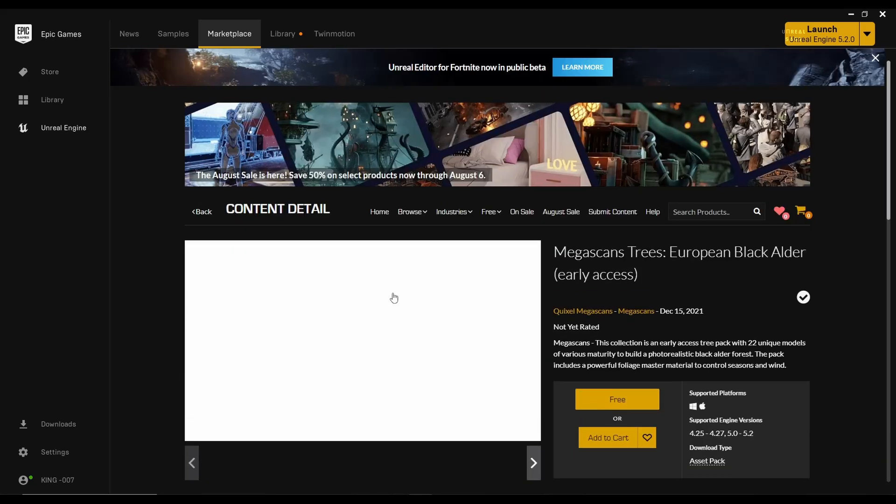
{"action": "scroll", "coordinate": [392, 306], "scroll_direction": "down", "scroll_amount": 1}
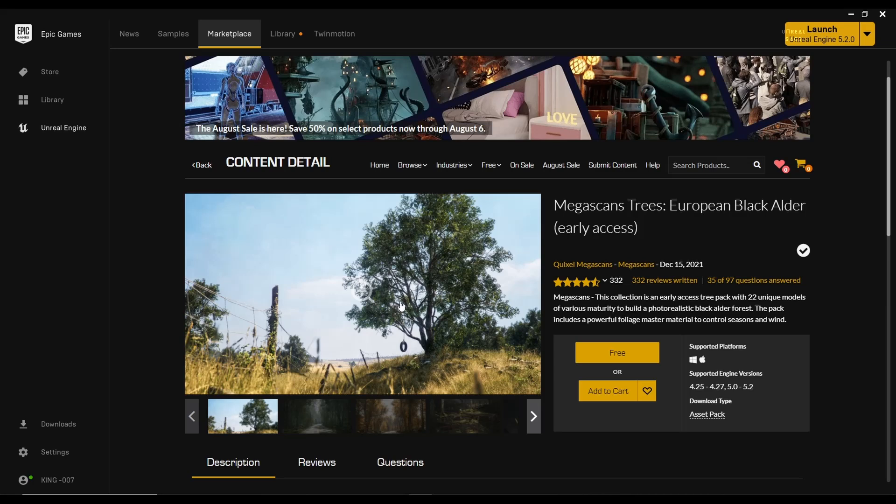
{"action": "left_click", "coordinate": [607, 360]}
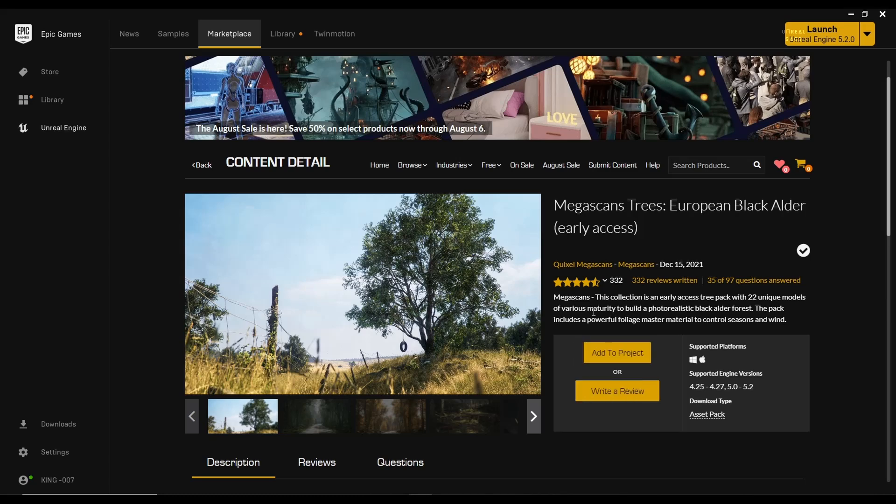
Step: Choose MyProject under Add To Project, then dismiss the dialog
{"action": "left_click", "coordinate": [609, 356]}
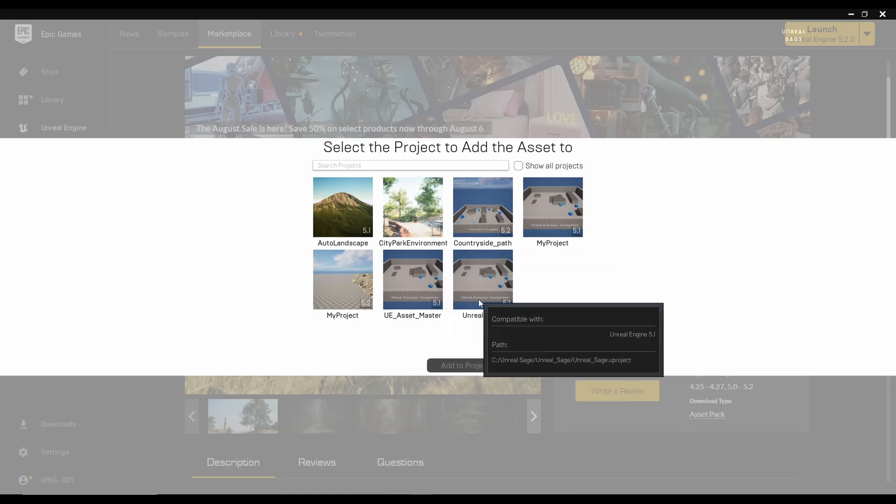
{"action": "left_click", "coordinate": [542, 211]}
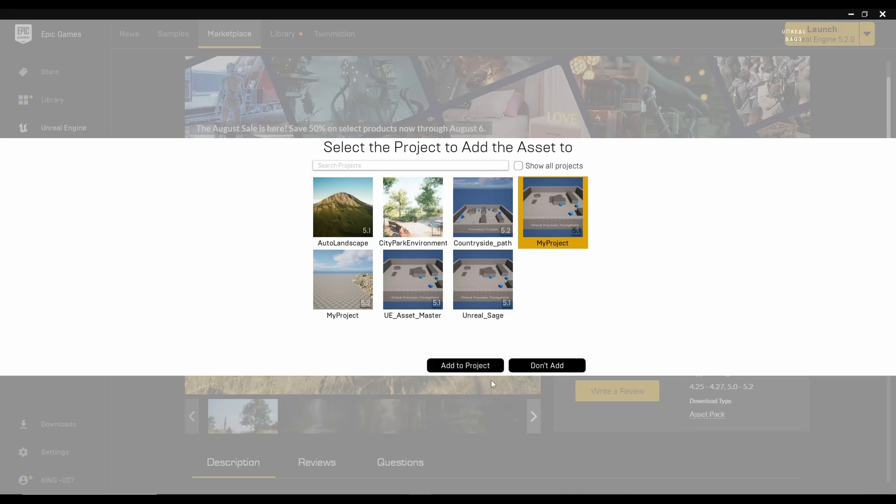
{"action": "left_click", "coordinate": [531, 367]}
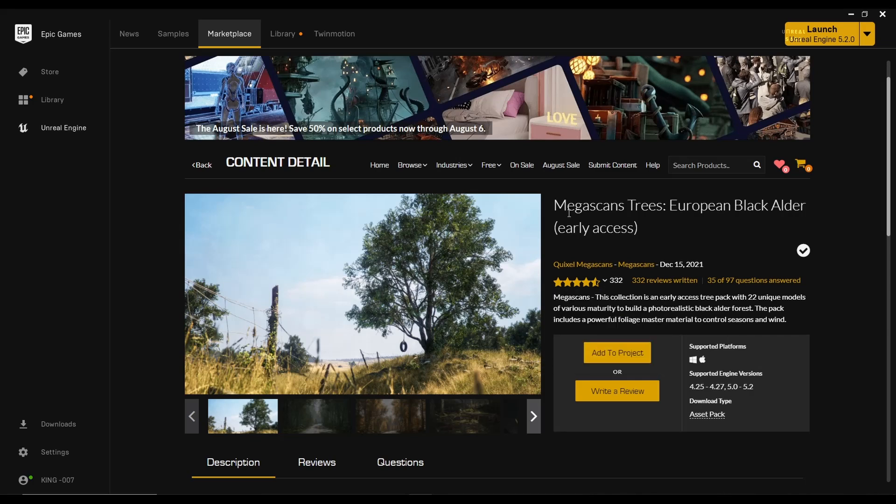
Step: Place SM_BlackAlder_Field_02 from BlackAlder > Geometry > SimpleWind onto the landscape
{"action": "left_click", "coordinate": [848, 14]}
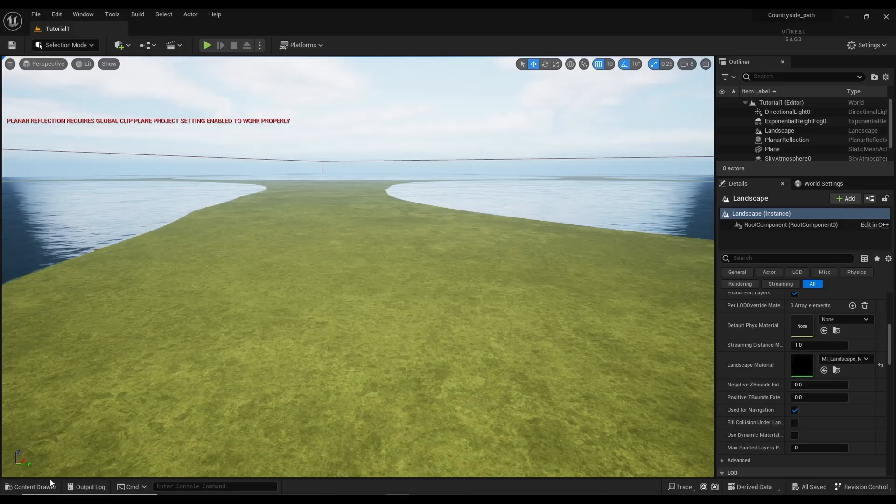
{"action": "left_click", "coordinate": [31, 487]}
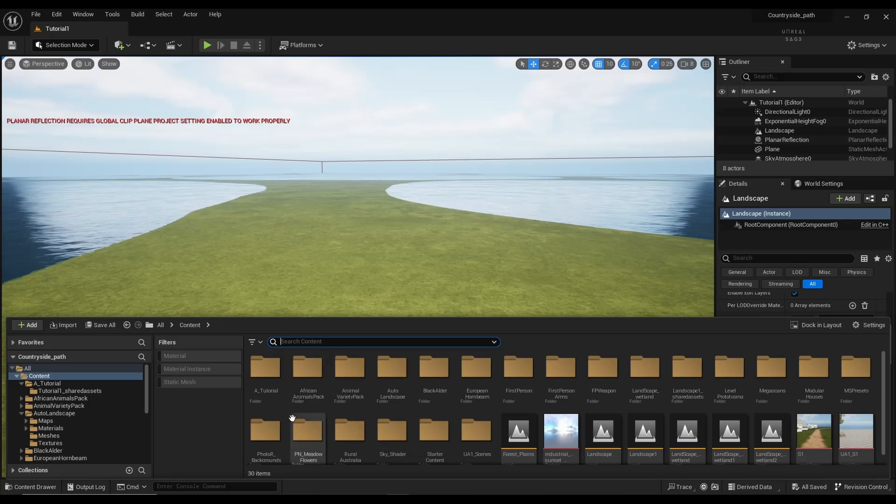
{"action": "left_click", "coordinate": [437, 374]}
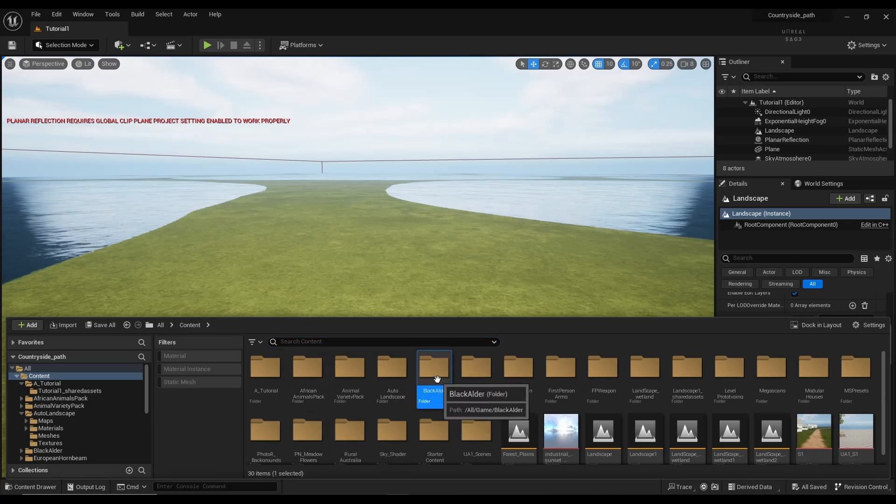
{"action": "double_click", "coordinate": [437, 398]}
{"action": "left_click", "coordinate": [305, 373]}
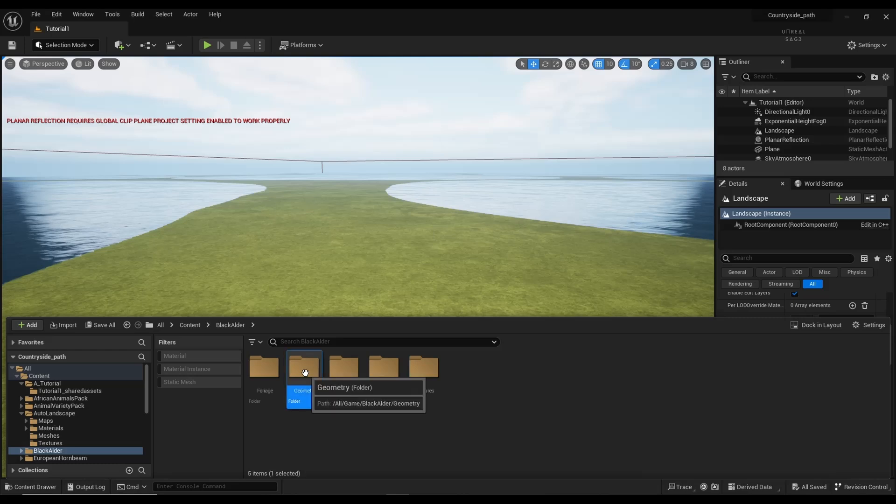
{"action": "double_click", "coordinate": [305, 372]}
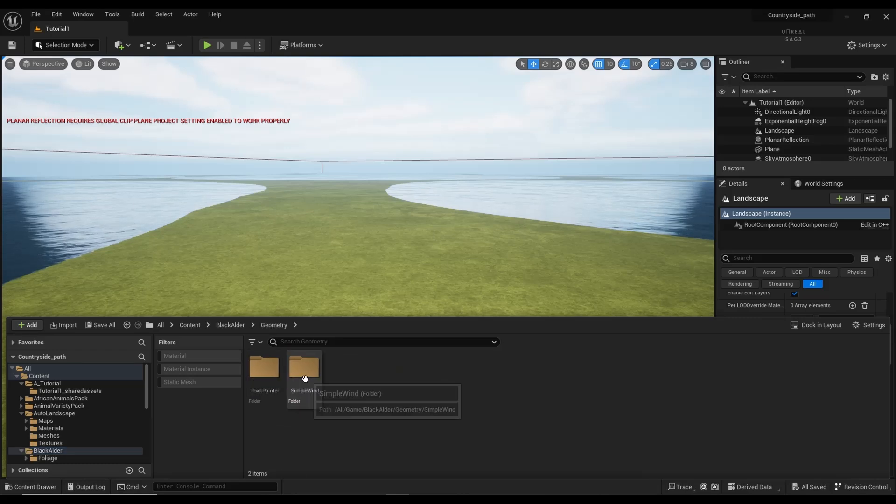
{"action": "double_click", "coordinate": [304, 369]}
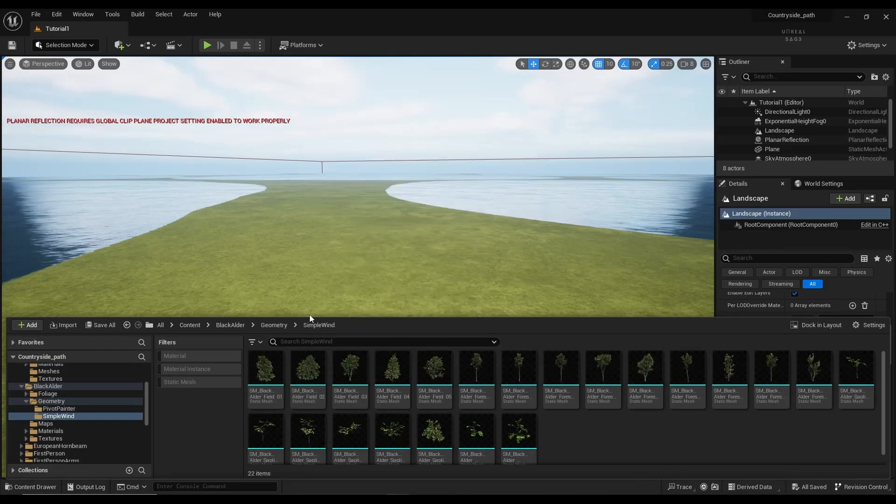
{"action": "left_click", "coordinate": [306, 374]}
{"action": "left_click_drag", "start_coordinate": [321, 322], "coordinate": [307, 267]}
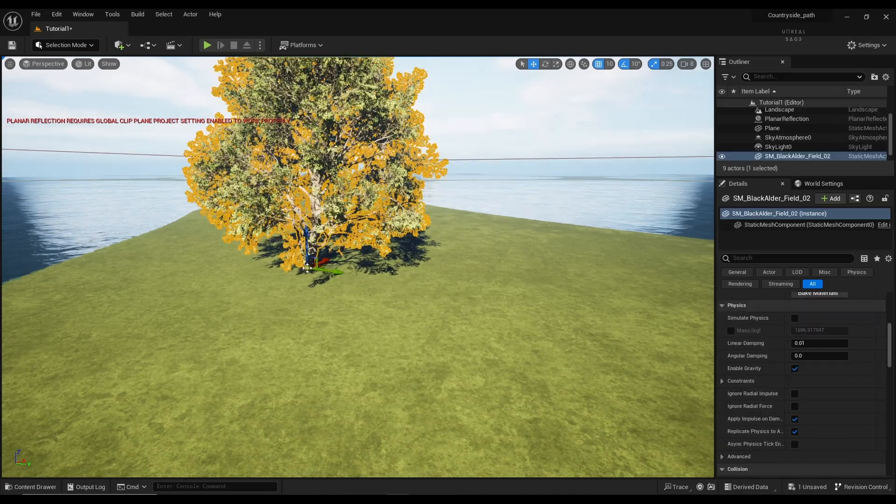
Step: Deselect the tree and fly around to view it on the grass
{"action": "left_click", "coordinate": [322, 310]}
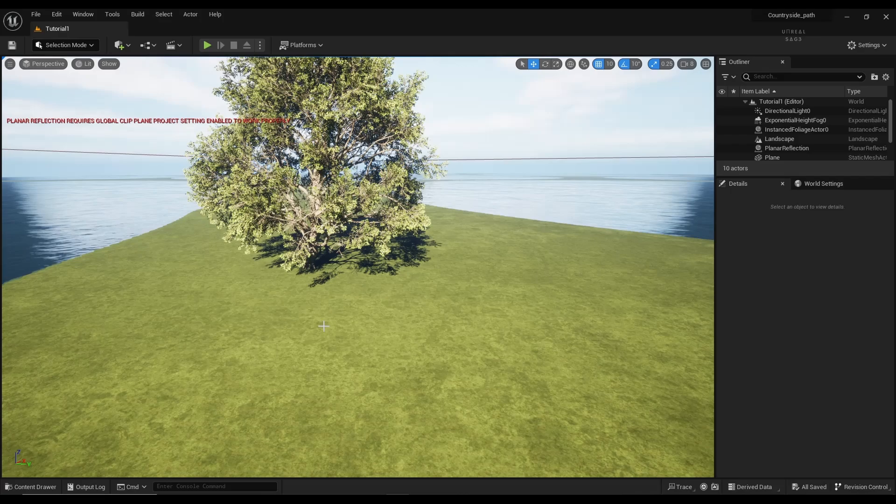
{"action": "key", "text": "w"}
{"action": "right_click_drag", "start_coordinate": [323, 326], "coordinate": [309, 308]}
{"action": "key", "text": "s"}
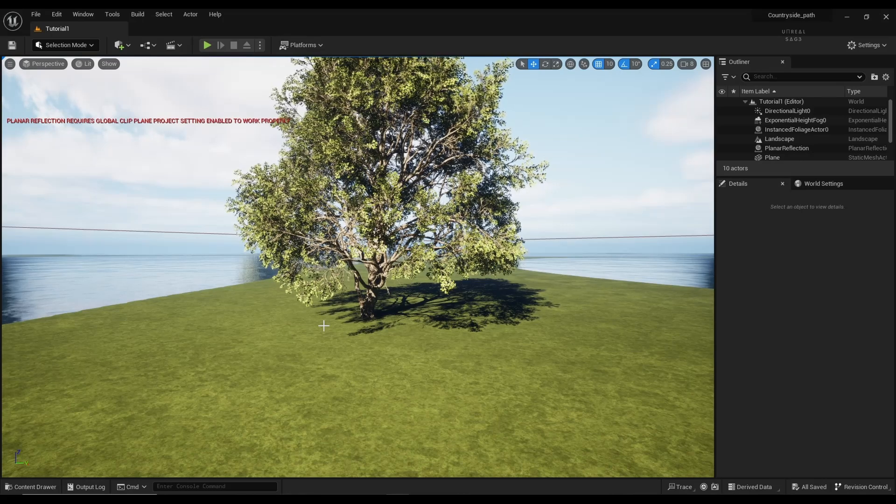
{"action": "left_click", "coordinate": [119, 45]}
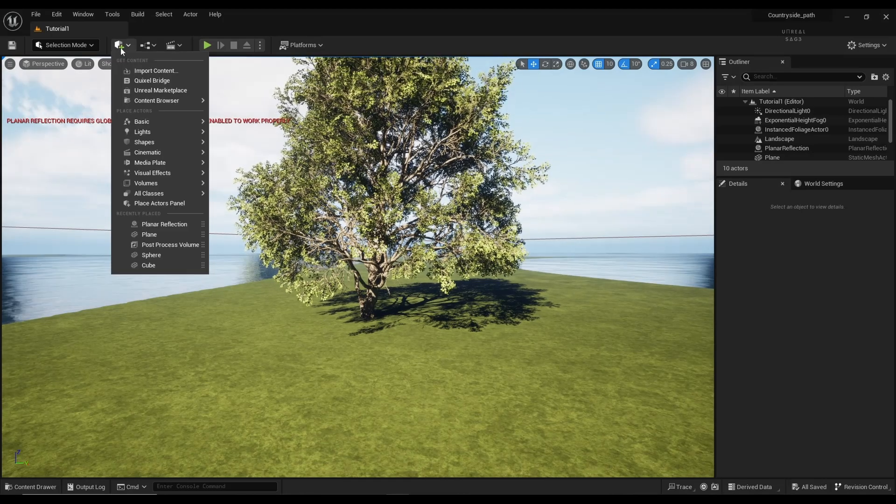
Step: Open Quixel Bridge and browse the Local library of downloaded Megascans assets
{"action": "left_click", "coordinate": [161, 80]}
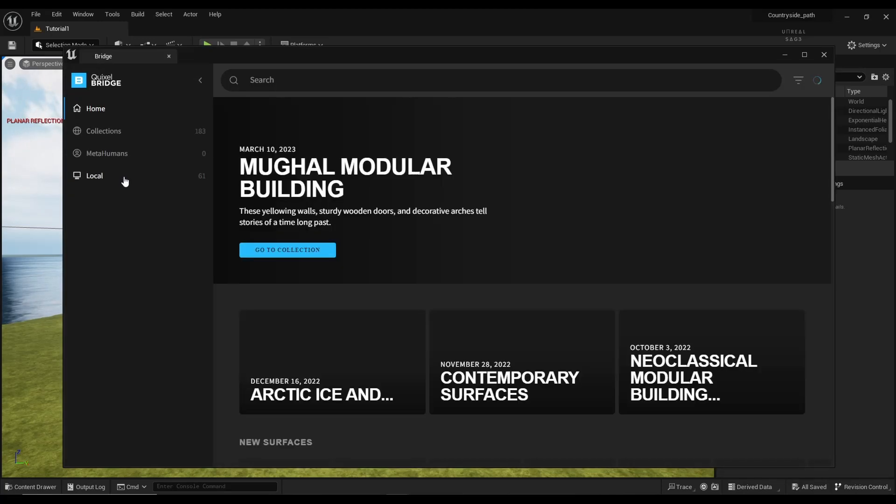
{"action": "left_click", "coordinate": [125, 181]}
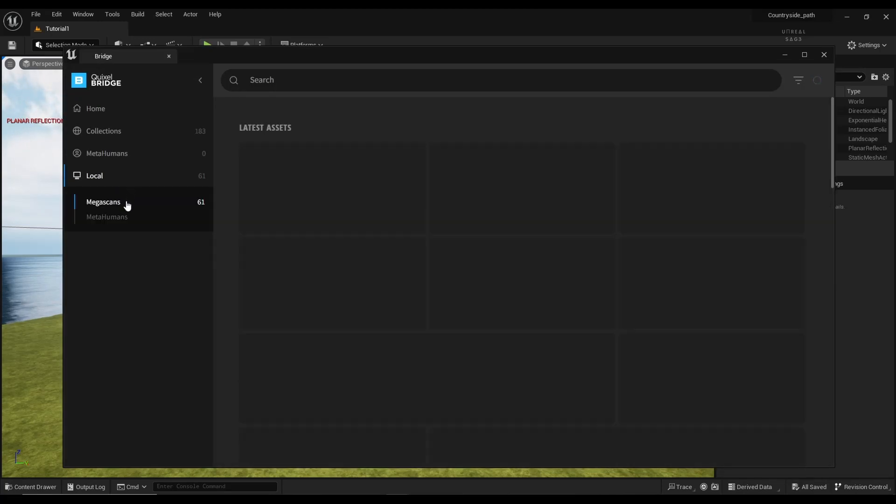
{"action": "scroll", "coordinate": [402, 312], "scroll_direction": "down", "scroll_amount": 10}
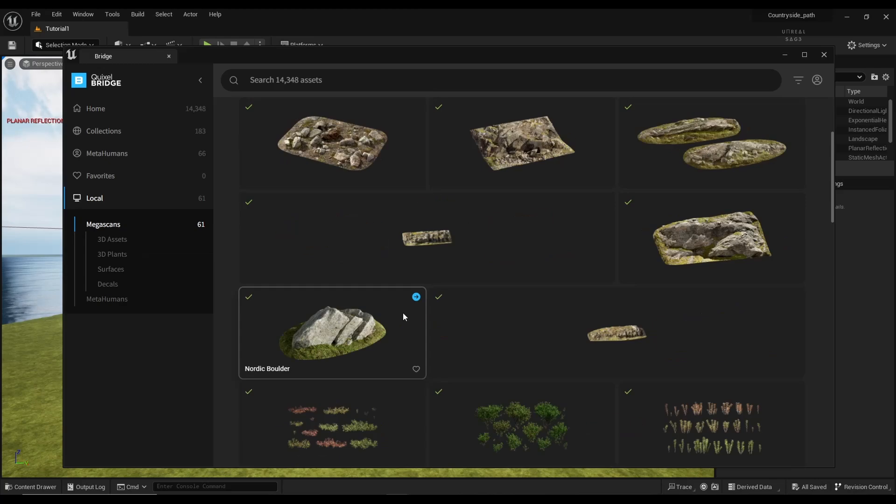
{"action": "scroll", "coordinate": [402, 312], "scroll_direction": "down", "scroll_amount": 15}
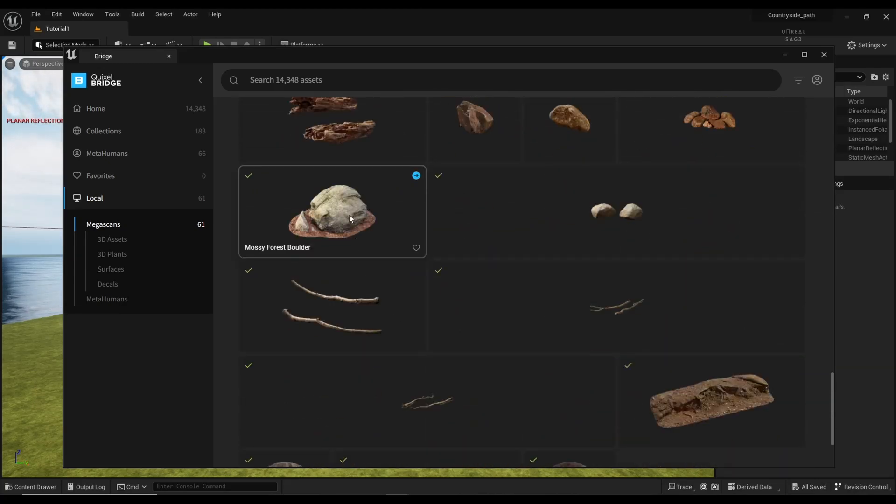
{"action": "scroll", "coordinate": [497, 232], "scroll_direction": "down", "scroll_amount": 2}
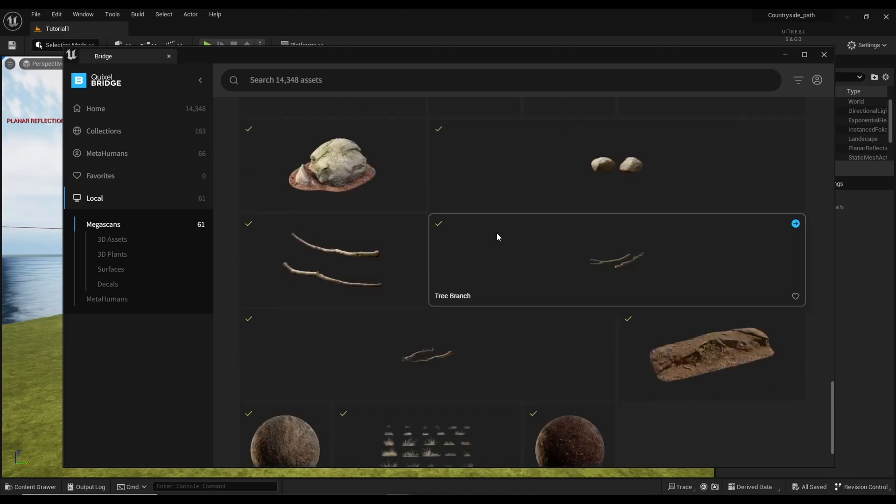
{"action": "scroll", "coordinate": [491, 236], "scroll_direction": "up", "scroll_amount": 5}
{"action": "scroll", "coordinate": [482, 247], "scroll_direction": "up", "scroll_amount": 8}
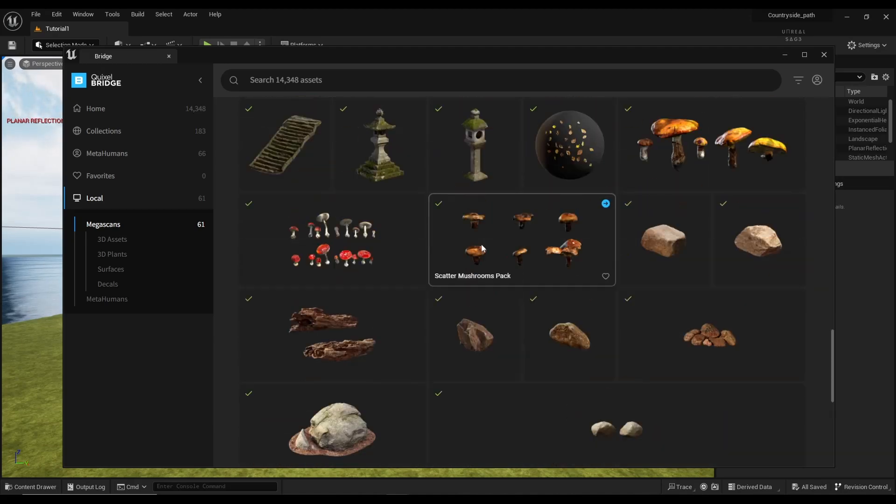
{"action": "scroll", "coordinate": [481, 244], "scroll_direction": "up", "scroll_amount": 10}
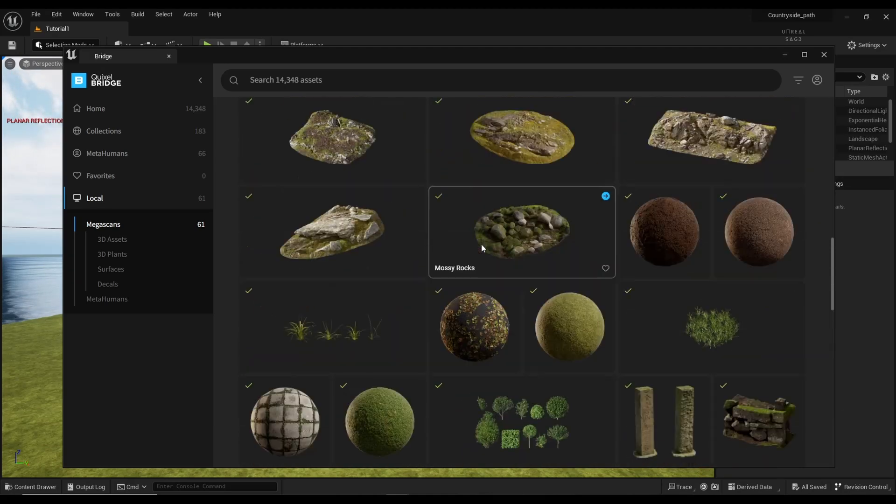
{"action": "scroll", "coordinate": [481, 243], "scroll_direction": "up", "scroll_amount": 3}
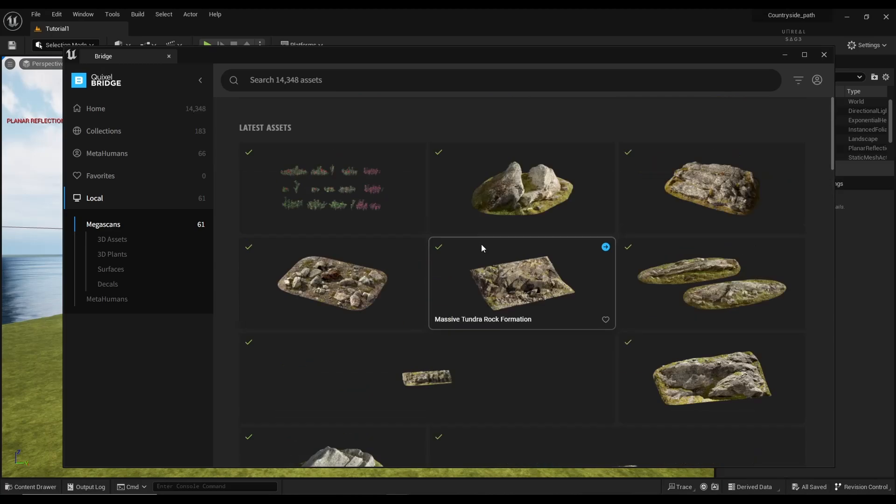
Step: Go back to the Bridge library home and search for 'rock'
{"action": "left_click", "coordinate": [130, 111]}
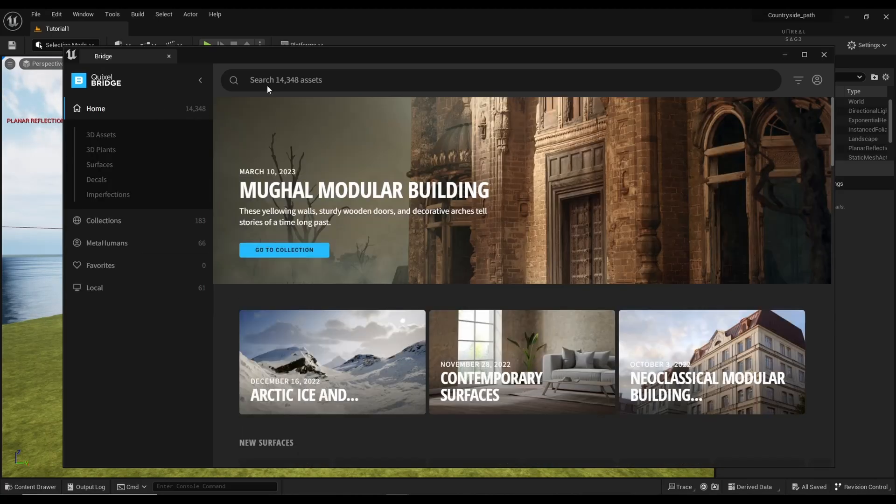
{"action": "left_click", "coordinate": [269, 82]}
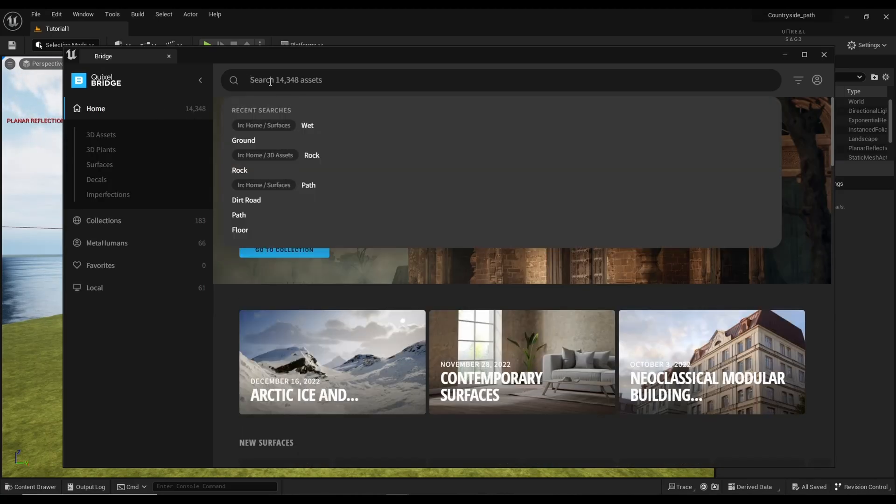
{"action": "type", "text": "ro"}
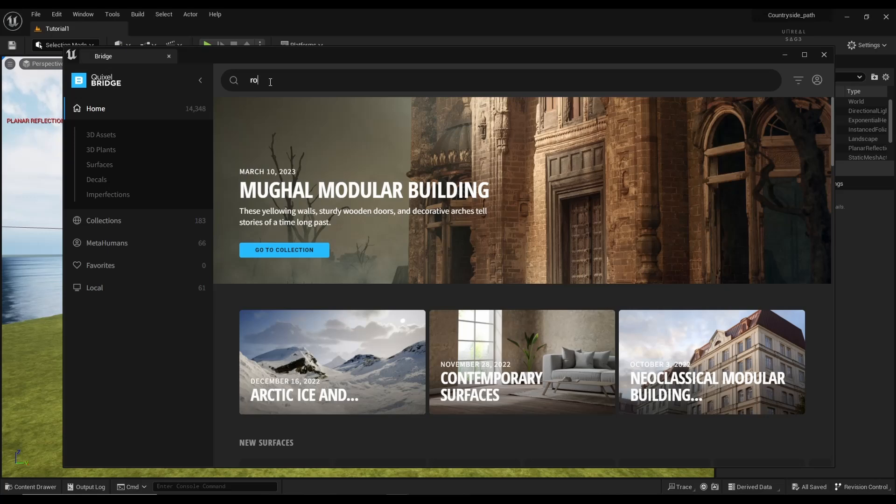
{"action": "type", "text": "cks"}
{"action": "key", "text": "Return"}
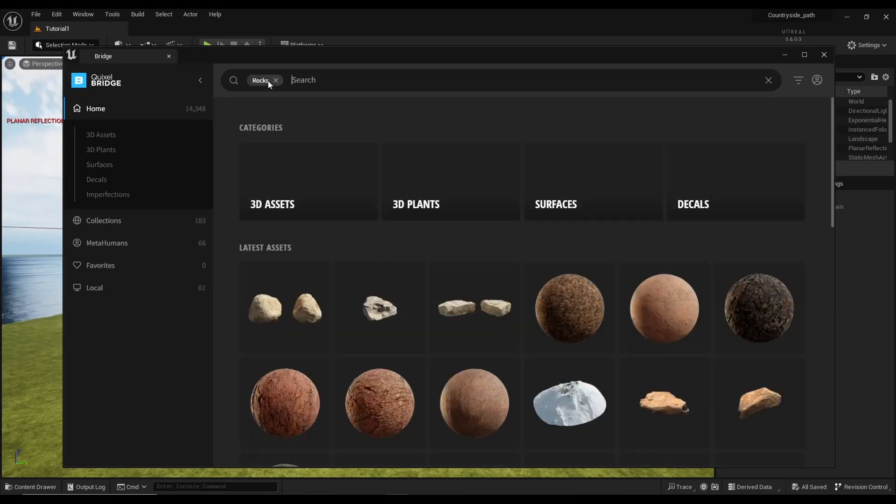
{"action": "scroll", "coordinate": [292, 266], "scroll_direction": "down", "scroll_amount": 10}
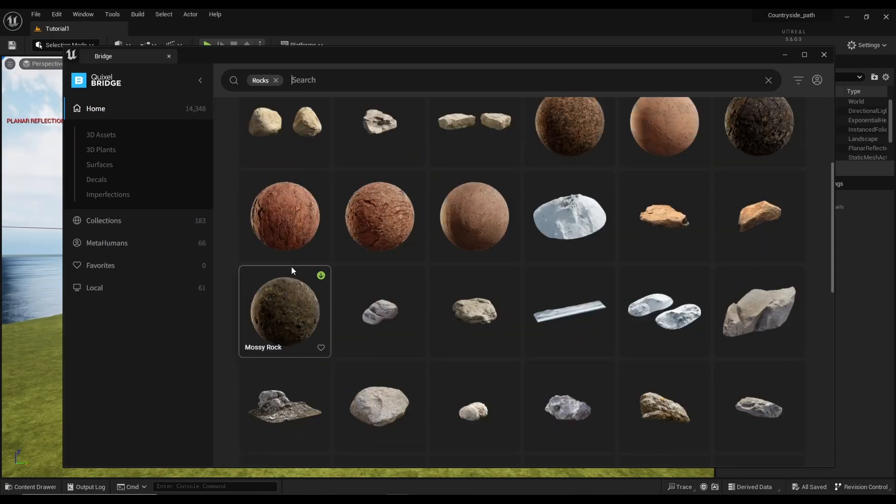
{"action": "scroll", "coordinate": [290, 266], "scroll_direction": "down", "scroll_amount": 10}
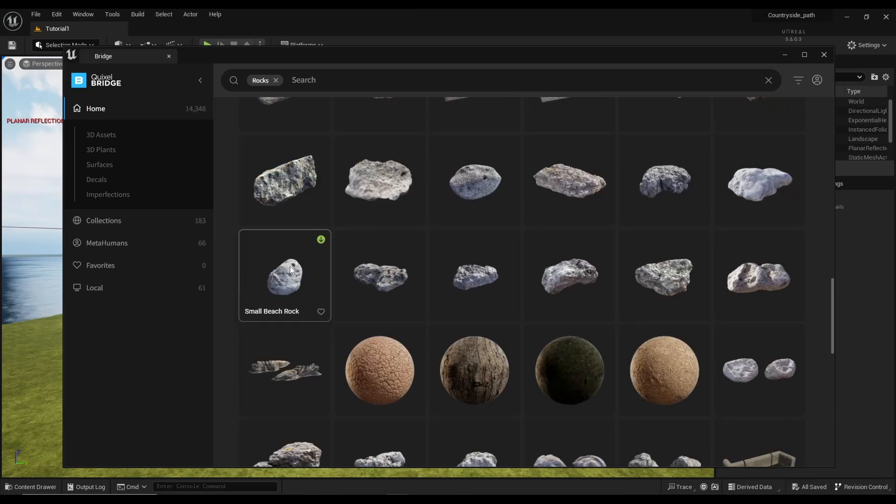
Step: Add 'mossy' as a second search filter alongside Rocks
{"action": "left_click", "coordinate": [285, 89]}
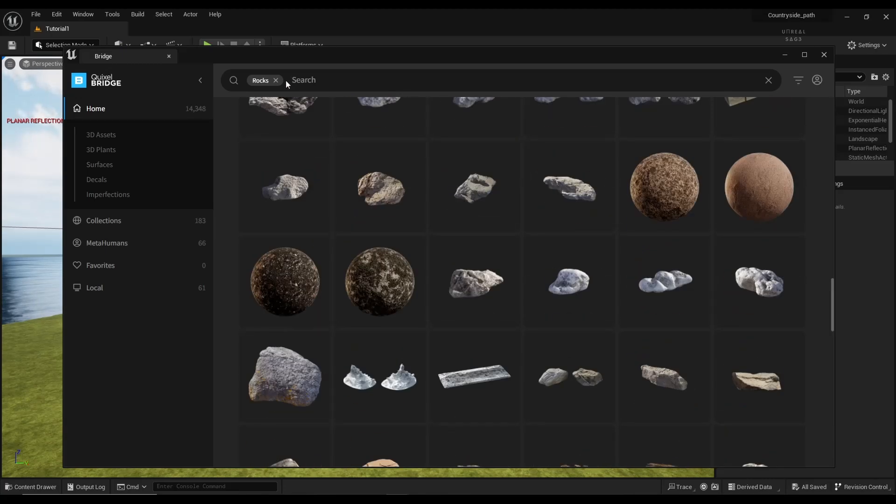
{"action": "type", "text": "mossy"}
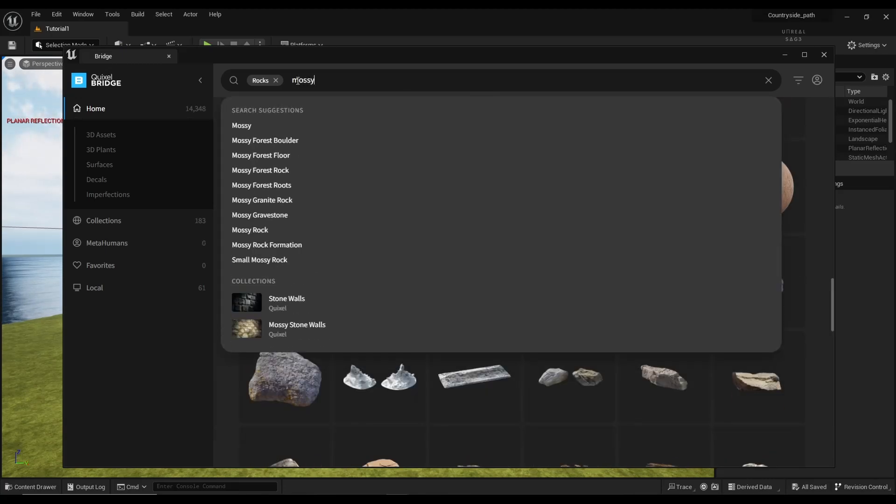
{"action": "key", "text": "Return"}
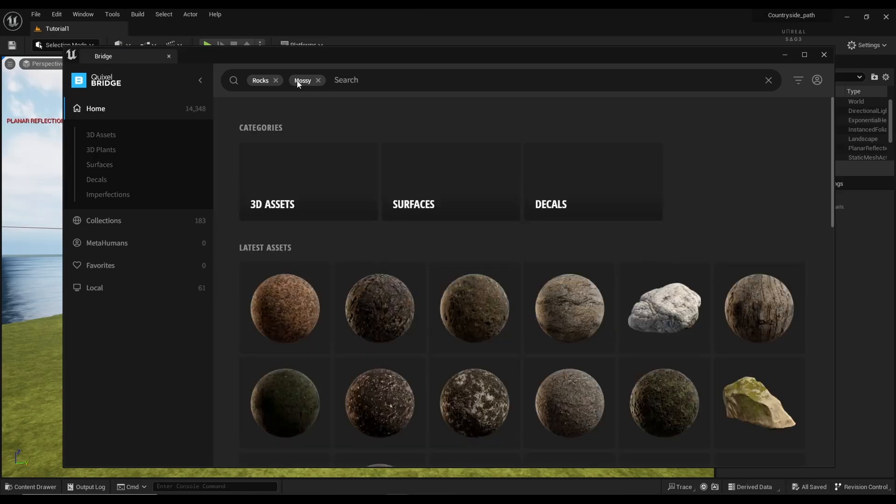
{"action": "scroll", "coordinate": [277, 196], "scroll_direction": "down", "scroll_amount": 2}
{"action": "scroll", "coordinate": [277, 197], "scroll_direction": "up", "scroll_amount": 2}
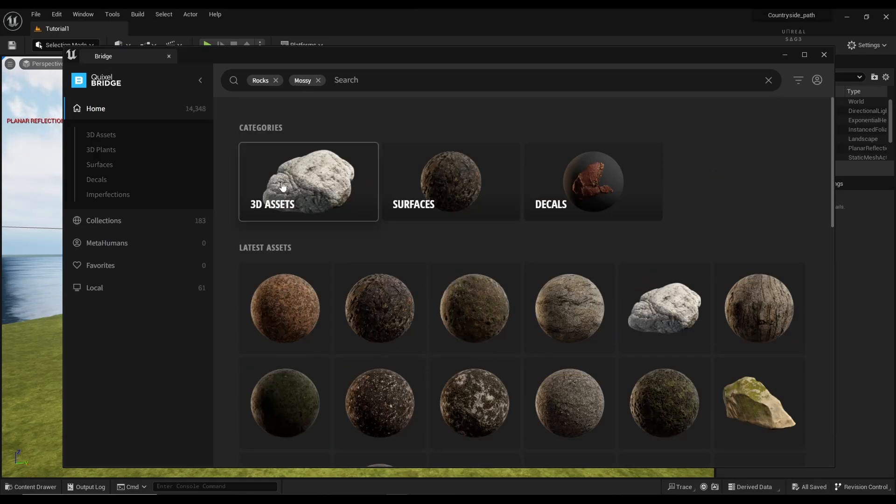
Step: Limit the results to 3D Assets and browse the mossy rock models
{"action": "left_click", "coordinate": [282, 187]}
{"action": "scroll", "coordinate": [276, 274], "scroll_direction": "down", "scroll_amount": 5}
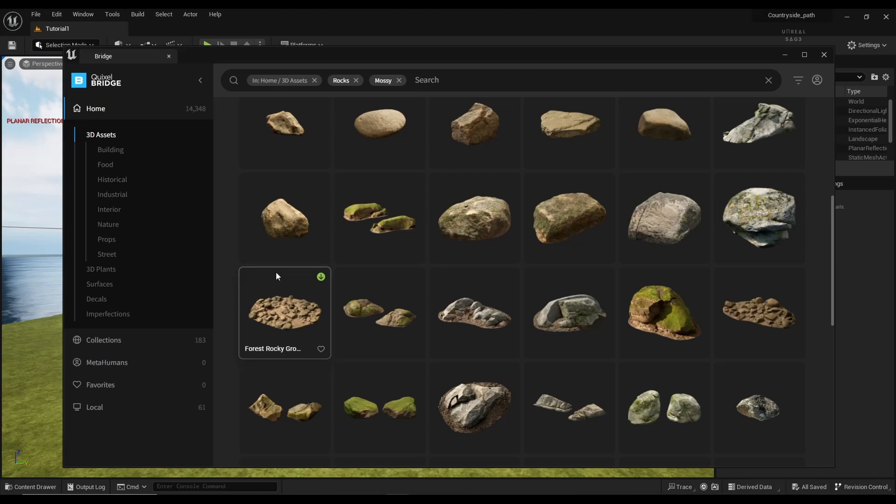
{"action": "scroll", "coordinate": [276, 275], "scroll_direction": "down", "scroll_amount": 3}
{"action": "scroll", "coordinate": [276, 275], "scroll_direction": "down", "scroll_amount": 2}
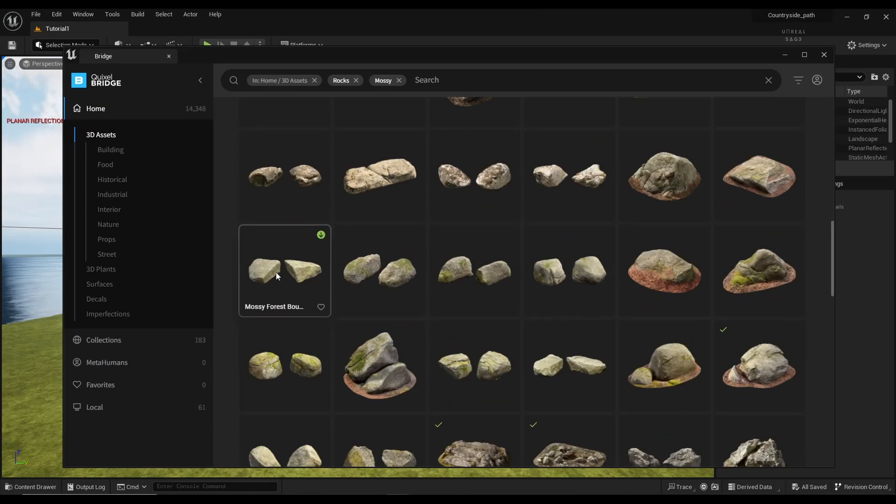
{"action": "scroll", "coordinate": [275, 275], "scroll_direction": "down", "scroll_amount": 3}
{"action": "scroll", "coordinate": [276, 276], "scroll_direction": "down", "scroll_amount": 10}
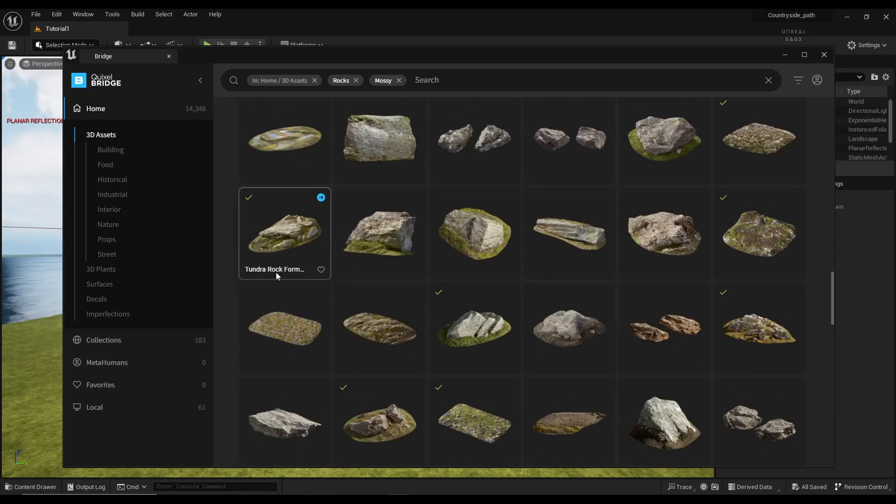
{"action": "scroll", "coordinate": [276, 272], "scroll_direction": "down", "scroll_amount": 5}
{"action": "scroll", "coordinate": [276, 272], "scroll_direction": "down", "scroll_amount": 15}
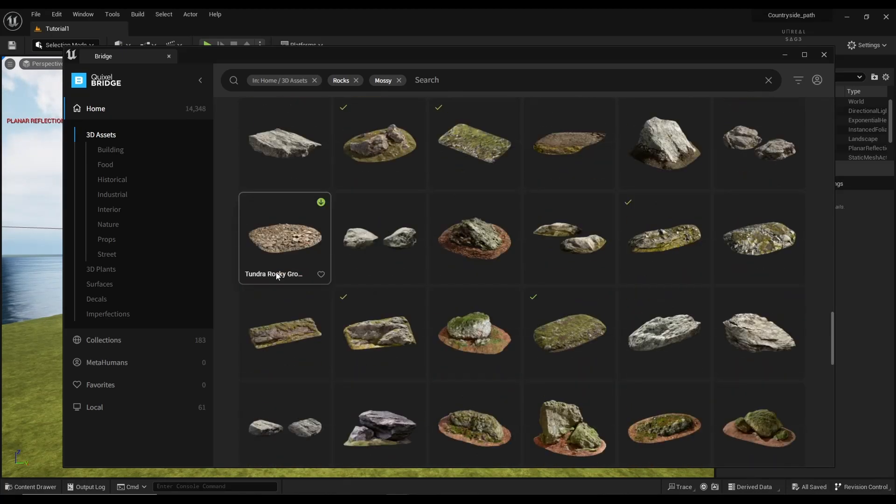
{"action": "scroll", "coordinate": [276, 273], "scroll_direction": "down", "scroll_amount": 15}
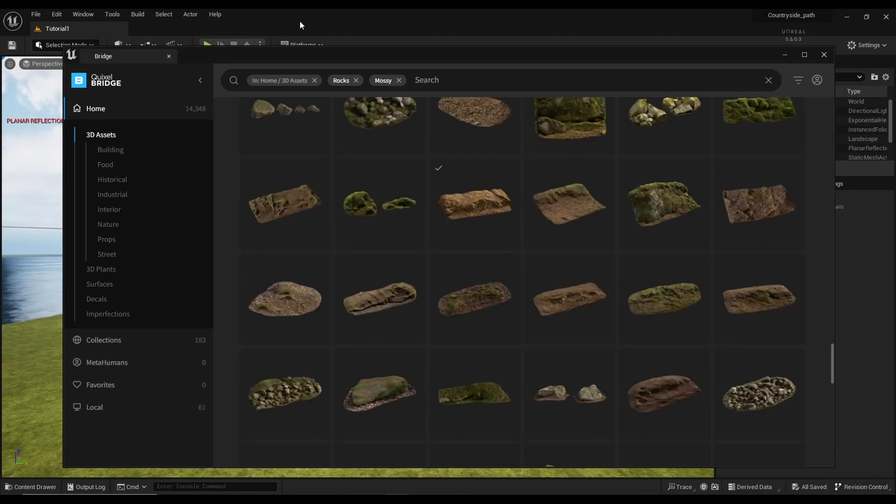
Step: Replace the Rocks and Mossy chips with a Mossy Forest Boulder search and browse the results
{"action": "left_click", "coordinate": [357, 81]}
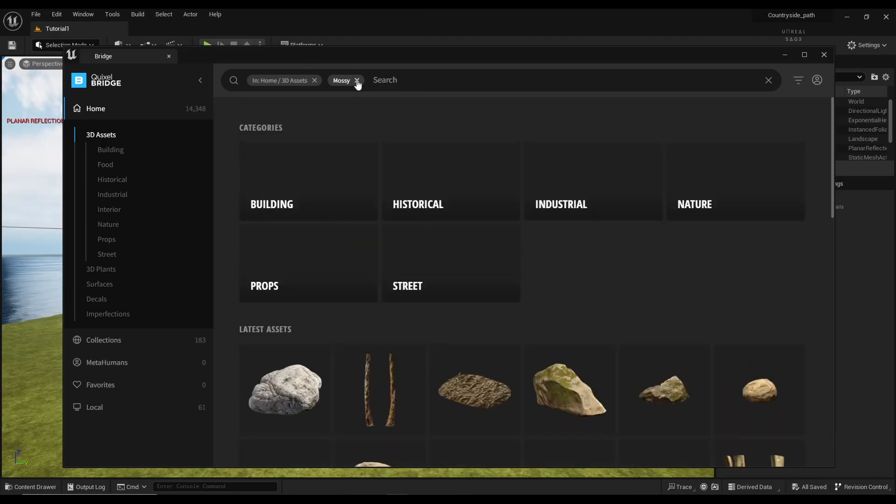
{"action": "left_click", "coordinate": [358, 80]}
{"action": "left_click", "coordinate": [358, 80]}
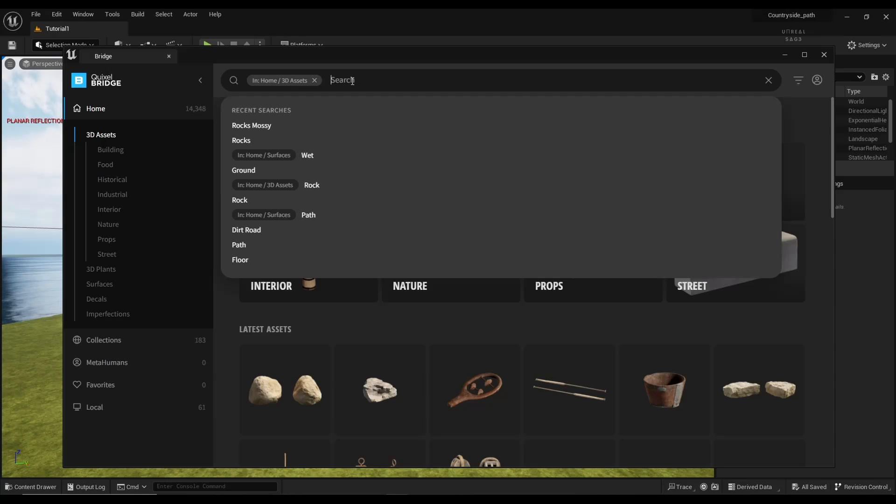
{"action": "type", "text": "mossy"}
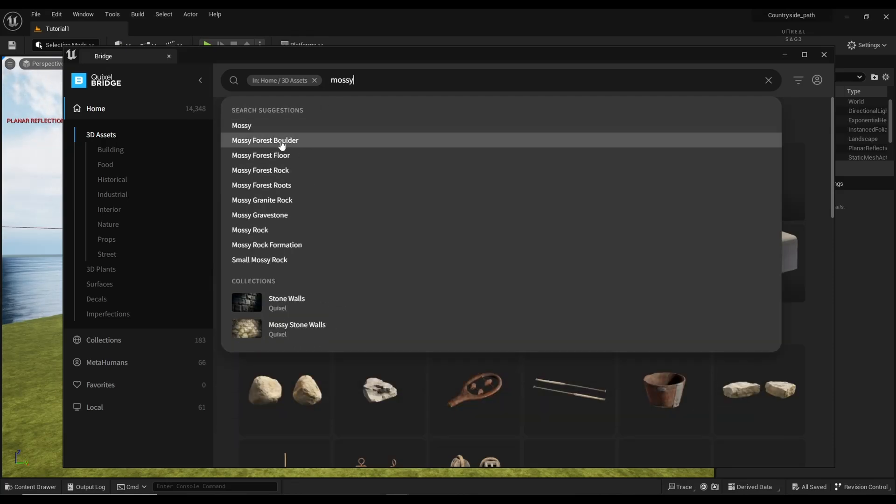
{"action": "left_click", "coordinate": [281, 140]}
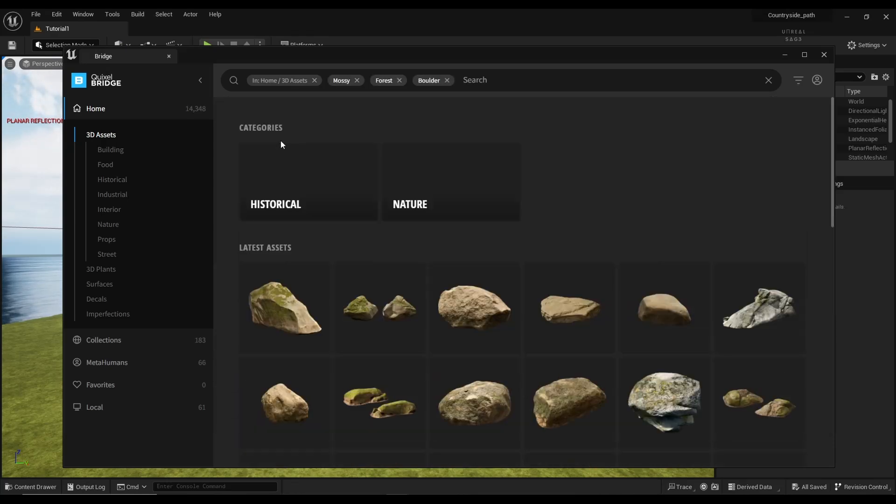
{"action": "scroll", "coordinate": [387, 228], "scroll_direction": "down", "scroll_amount": 3}
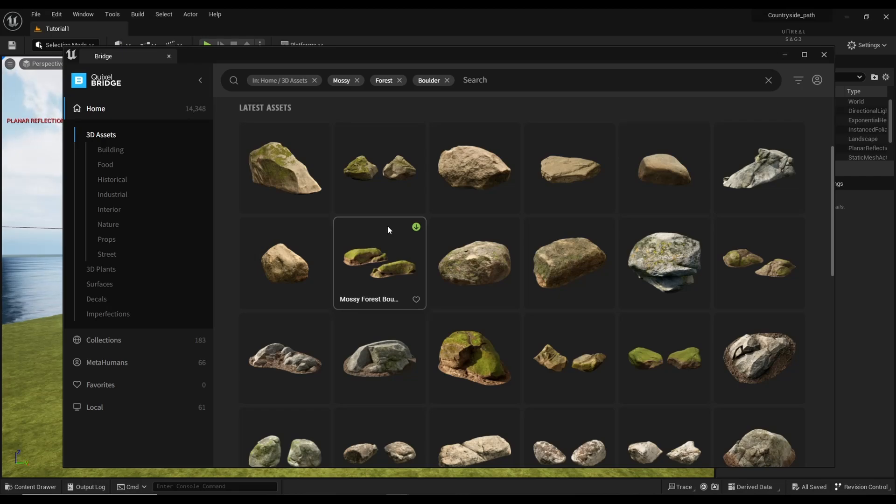
{"action": "scroll", "coordinate": [388, 229], "scroll_direction": "down", "scroll_amount": 10}
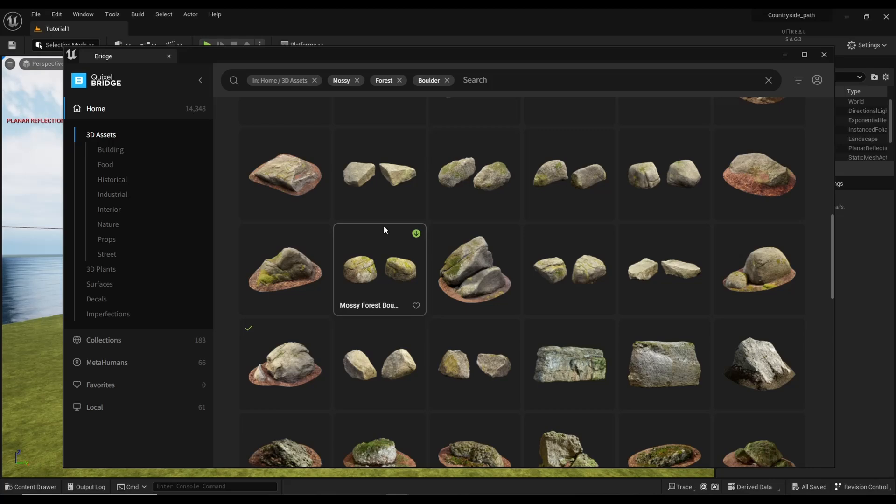
{"action": "scroll", "coordinate": [384, 225], "scroll_direction": "up", "scroll_amount": 3}
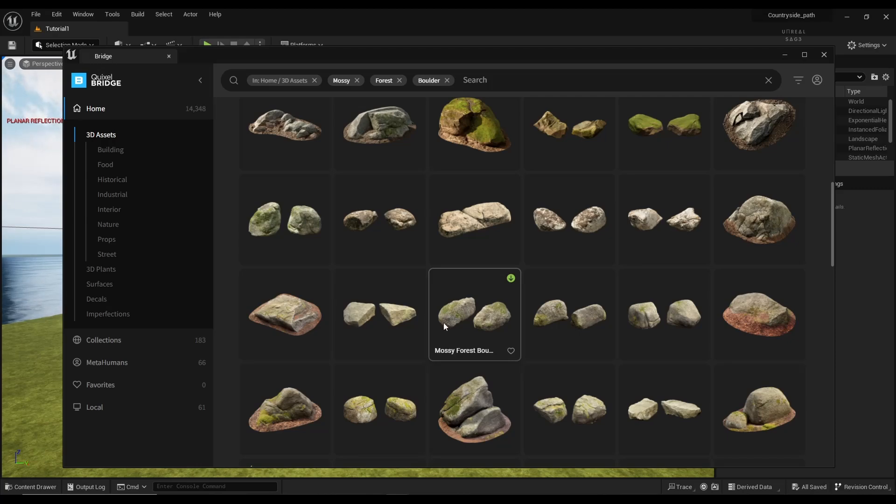
{"action": "scroll", "coordinate": [443, 323], "scroll_direction": "up", "scroll_amount": 4}
{"action": "scroll", "coordinate": [444, 326], "scroll_direction": "up", "scroll_amount": 3}
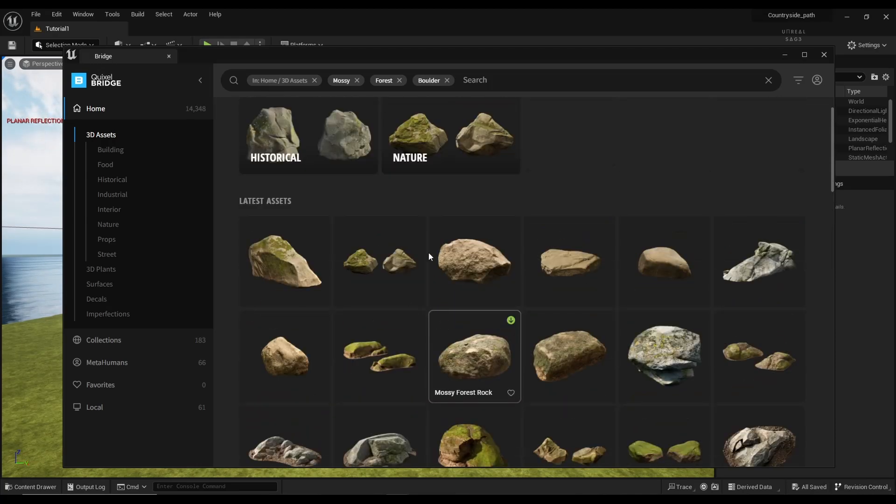
{"action": "scroll", "coordinate": [442, 254], "scroll_direction": "down", "scroll_amount": 5}
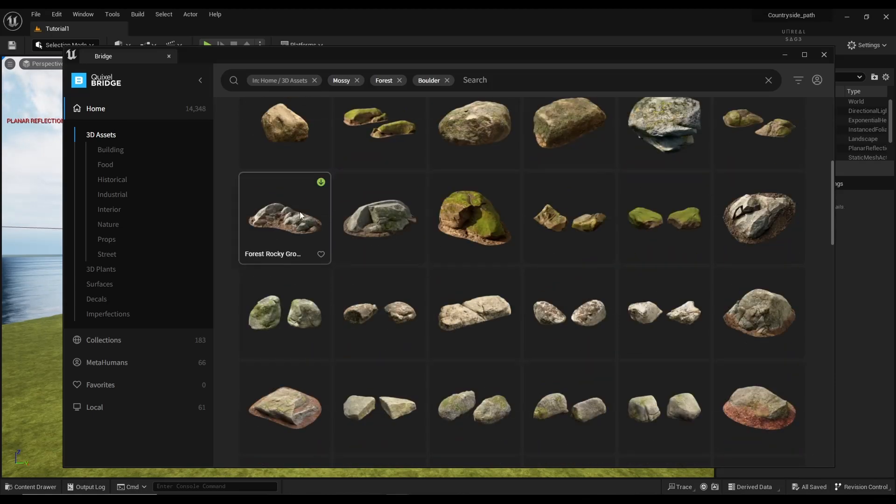
Step: Compare the details of six mossy boulder variants, ending on the one with a dirt base
{"action": "left_click", "coordinate": [290, 322]}
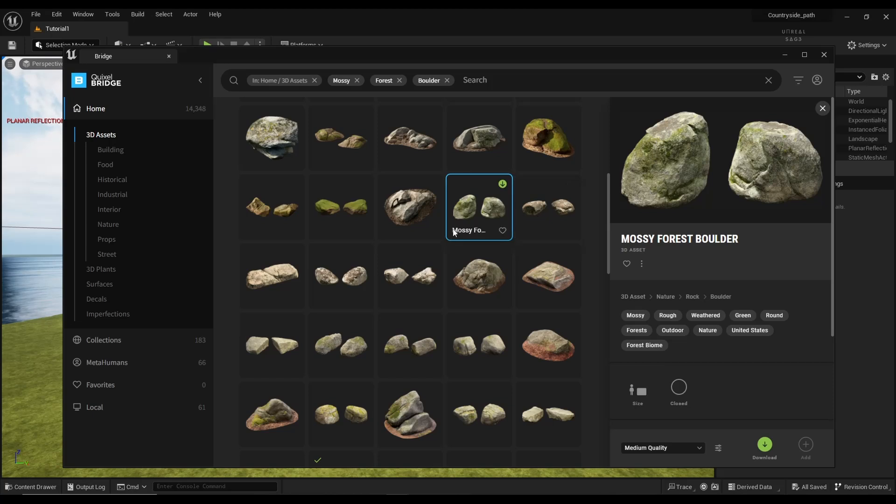
{"action": "left_click", "coordinate": [416, 345]}
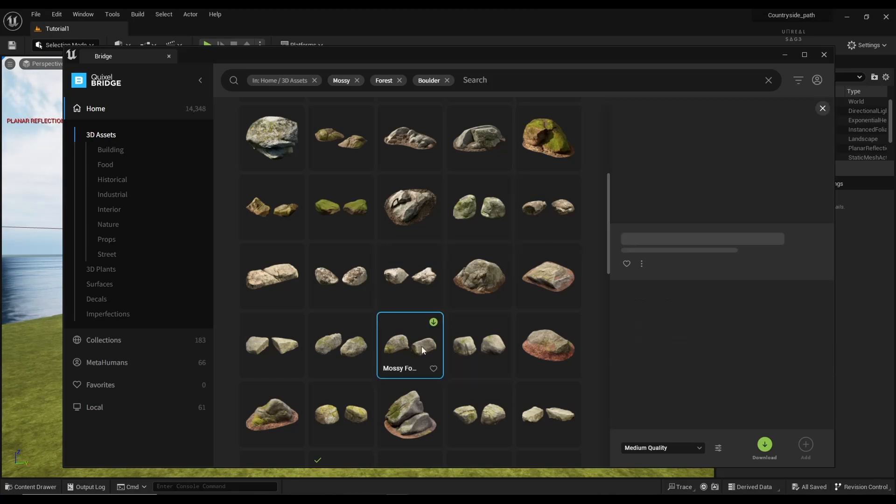
{"action": "left_click", "coordinate": [484, 415]}
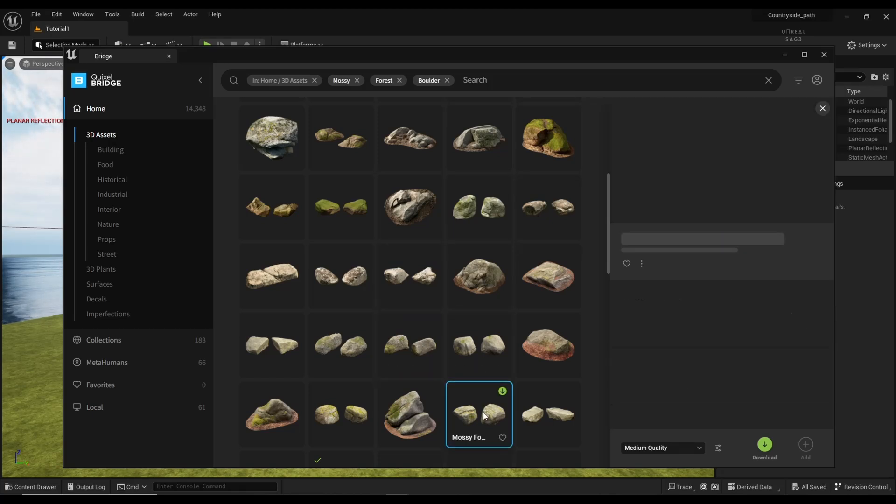
{"action": "left_click", "coordinate": [538, 416]}
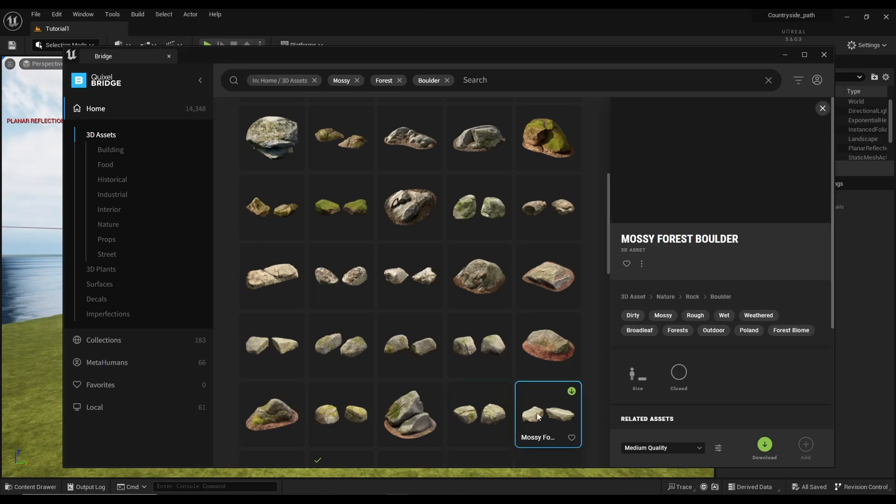
{"action": "left_click", "coordinate": [355, 410]}
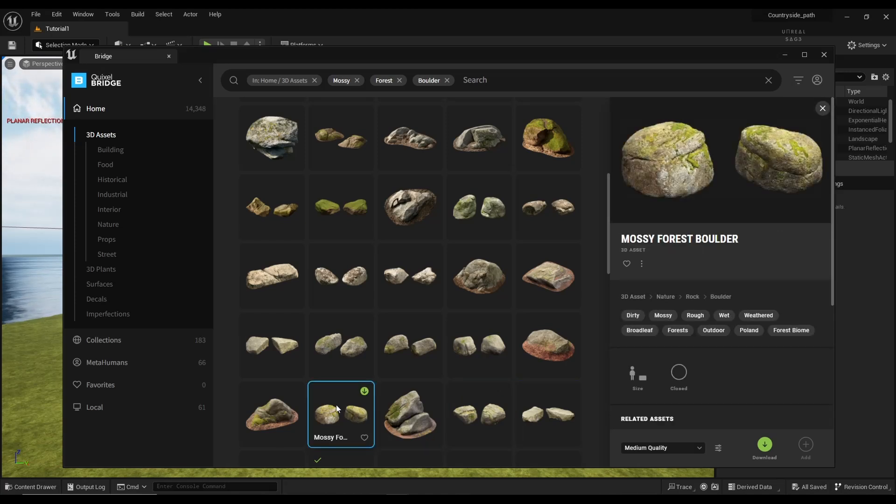
{"action": "left_click", "coordinate": [281, 416]}
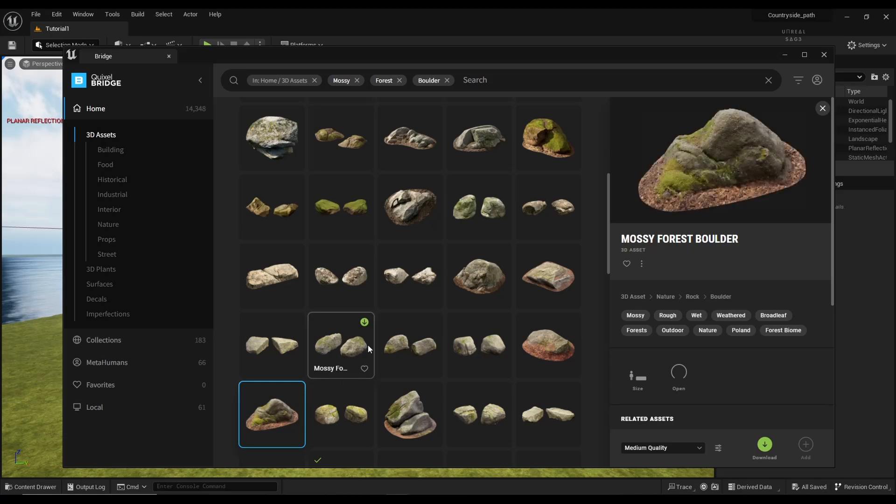
Step: Scroll the results and inspect the round Mossy Forest Rock asset
{"action": "scroll", "coordinate": [368, 344], "scroll_direction": "down", "scroll_amount": 3}
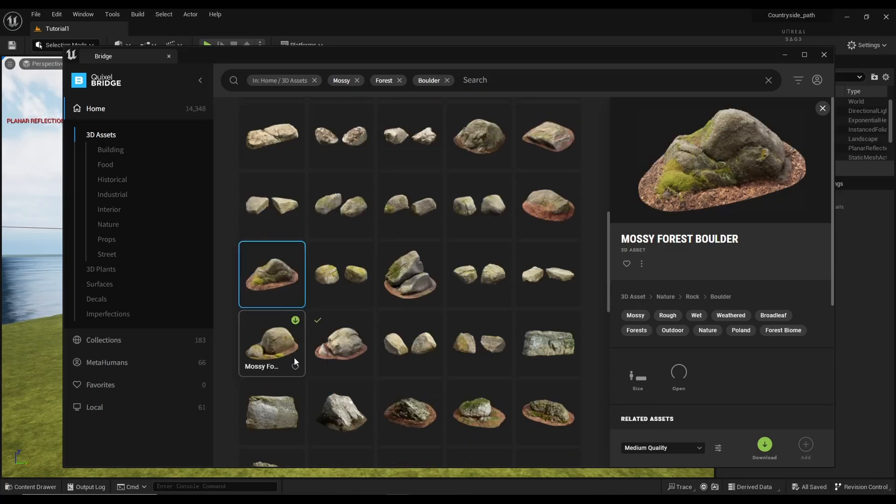
{"action": "scroll", "coordinate": [454, 347], "scroll_direction": "down", "scroll_amount": 3}
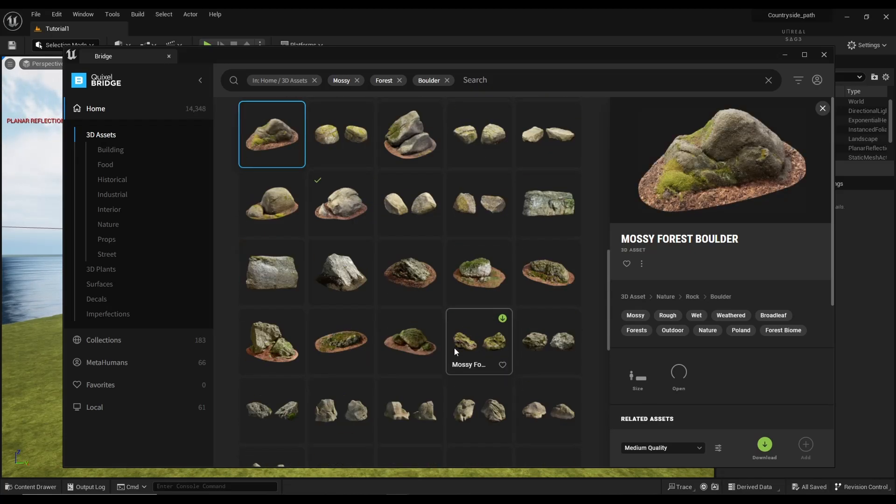
{"action": "scroll", "coordinate": [409, 337], "scroll_direction": "down", "scroll_amount": 5}
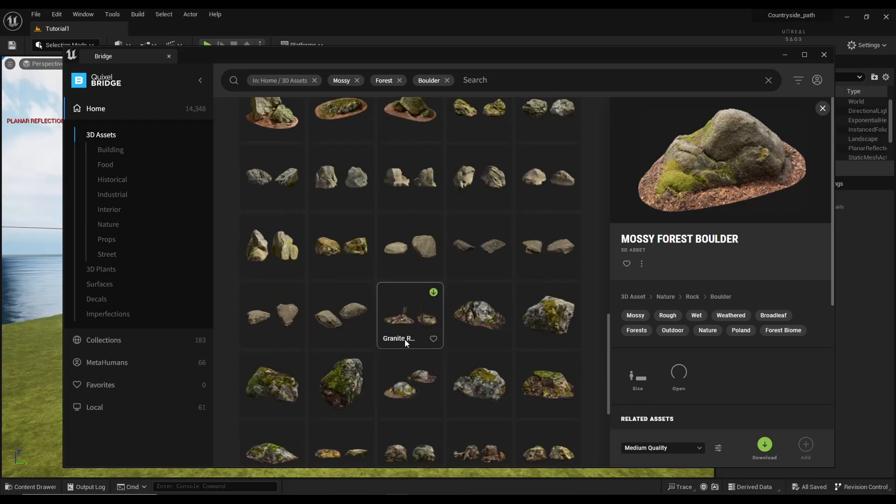
{"action": "scroll", "coordinate": [405, 339], "scroll_direction": "up", "scroll_amount": 5}
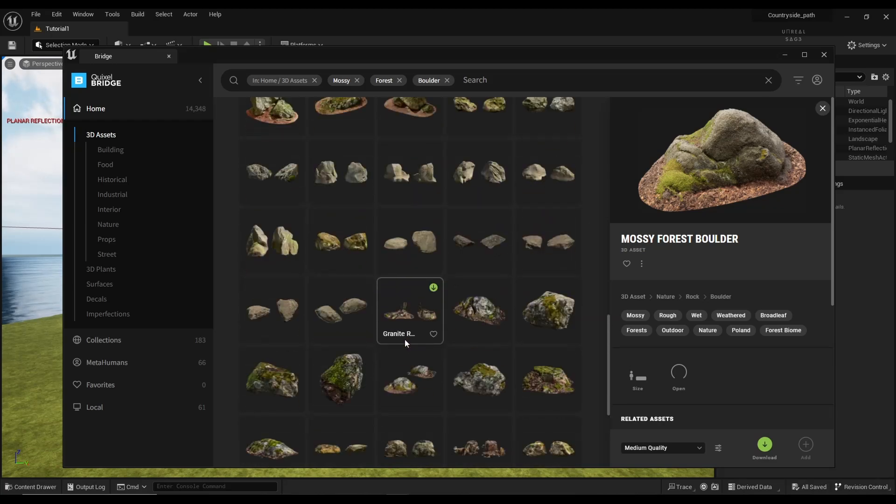
{"action": "scroll", "coordinate": [404, 338], "scroll_direction": "up", "scroll_amount": 7}
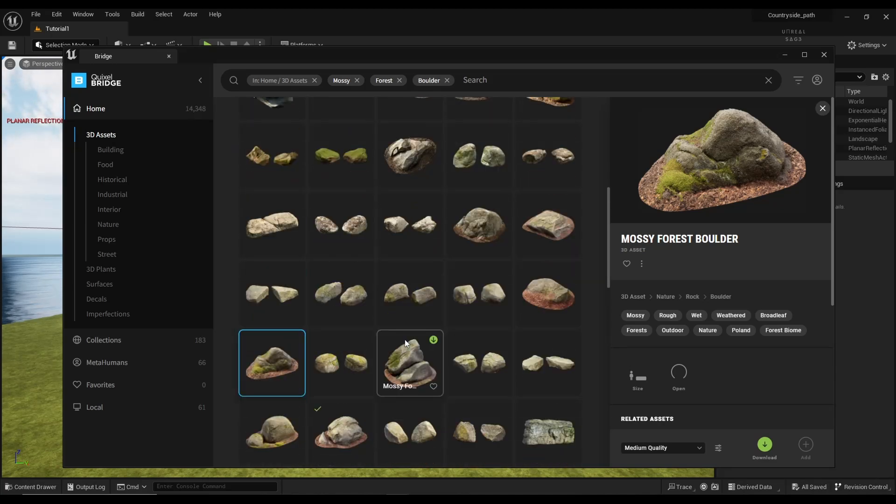
{"action": "scroll", "coordinate": [404, 339], "scroll_direction": "up", "scroll_amount": 6}
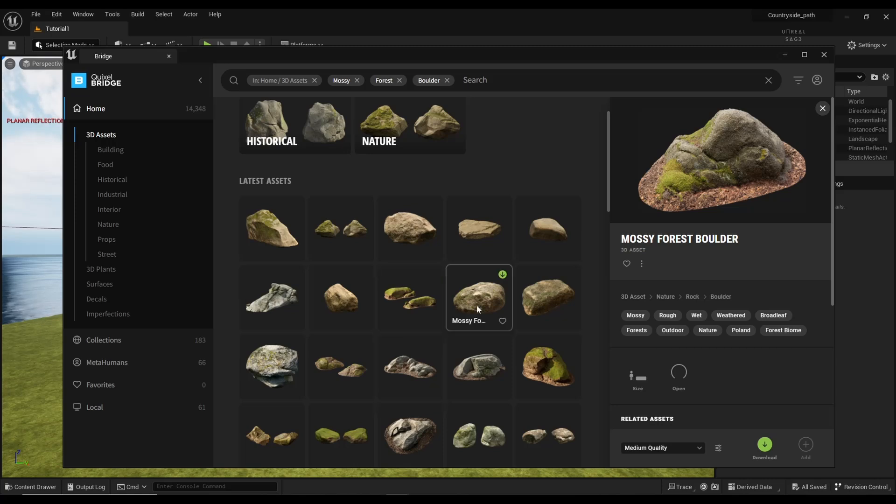
{"action": "left_click", "coordinate": [477, 304]}
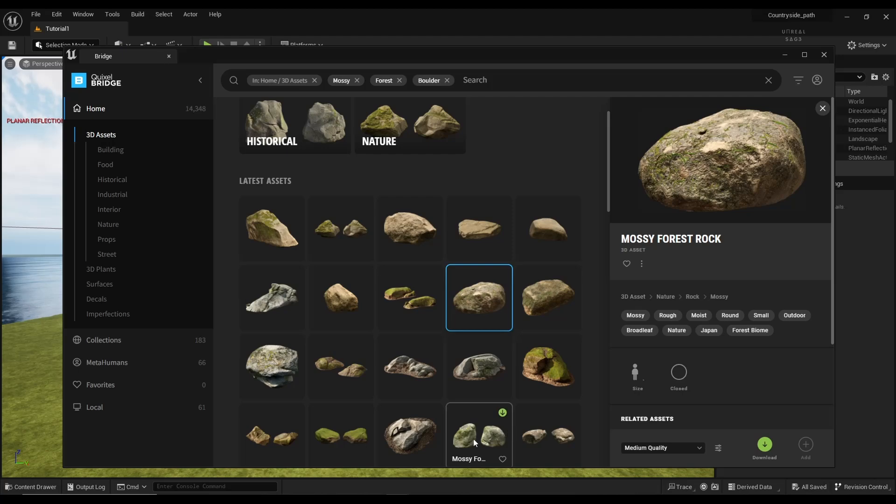
{"action": "scroll", "coordinate": [327, 363], "scroll_direction": "down", "scroll_amount": 2}
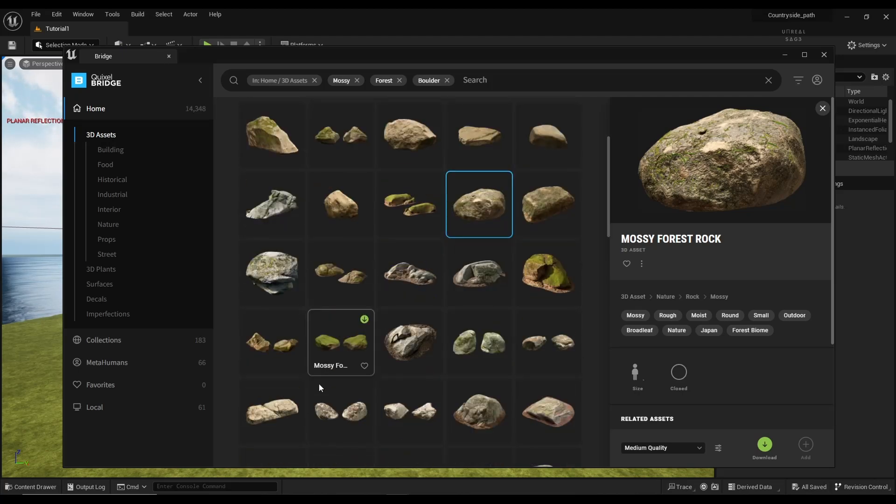
{"action": "scroll", "coordinate": [360, 406], "scroll_direction": "down", "scroll_amount": 3}
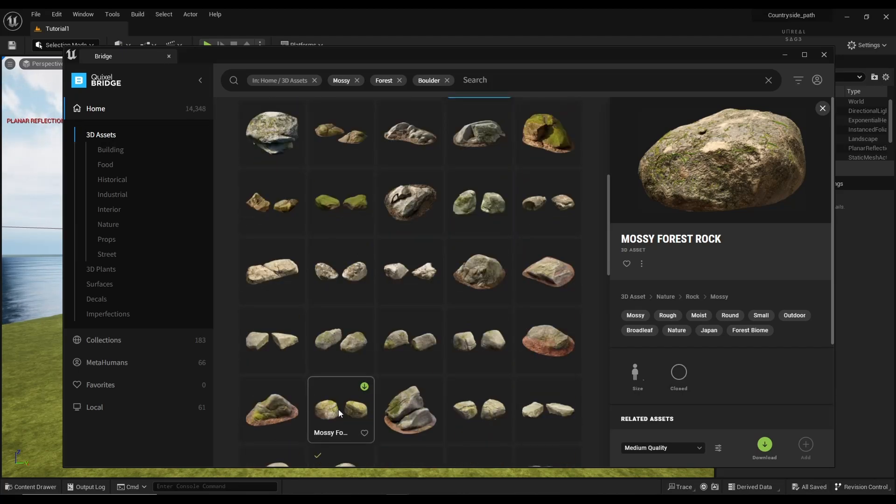
Step: Compare more two-boulder variants and pick the rounded Mossy Forest Boulder pair
{"action": "left_click", "coordinate": [339, 413]}
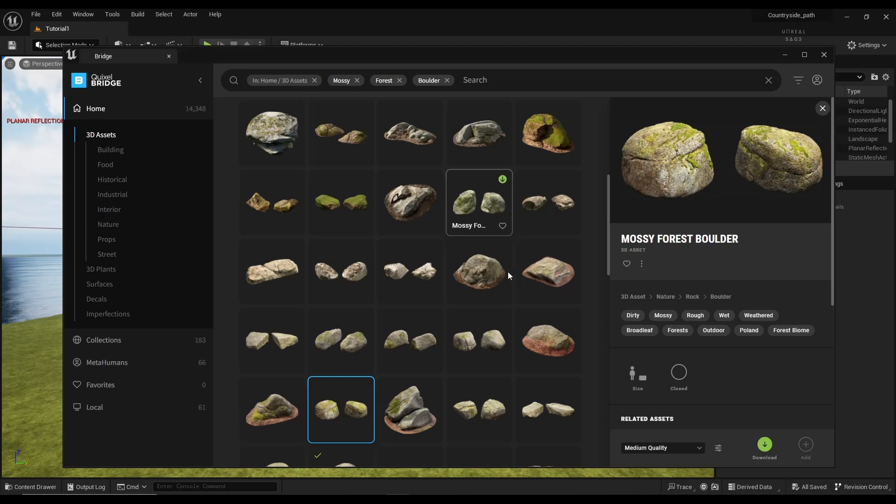
{"action": "left_click", "coordinate": [475, 411]}
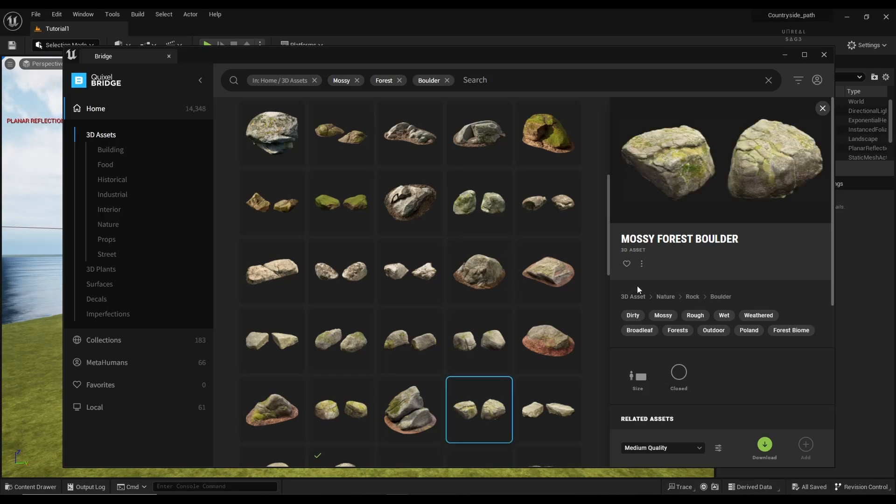
{"action": "left_click", "coordinate": [489, 329]}
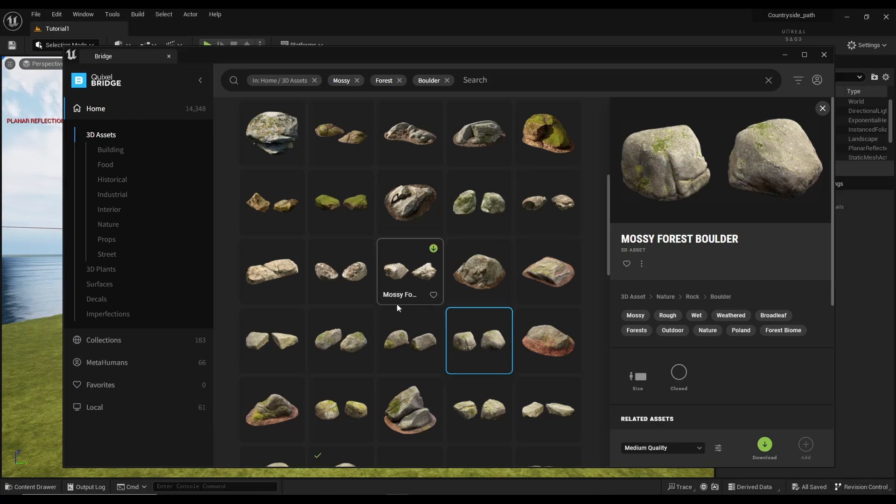
{"action": "left_click", "coordinate": [348, 338]}
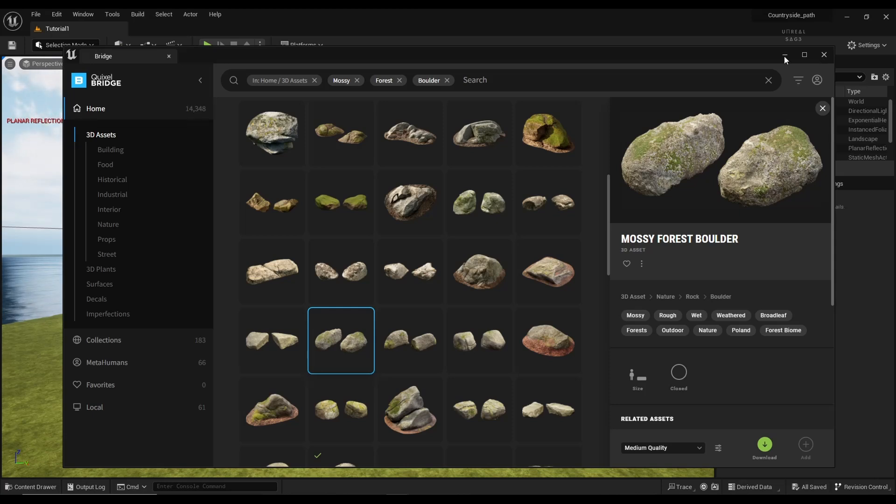
Step: Close Bridge and drag Megascans boulder meshes onto the grass in front of the tree
{"action": "left_click", "coordinate": [824, 55]}
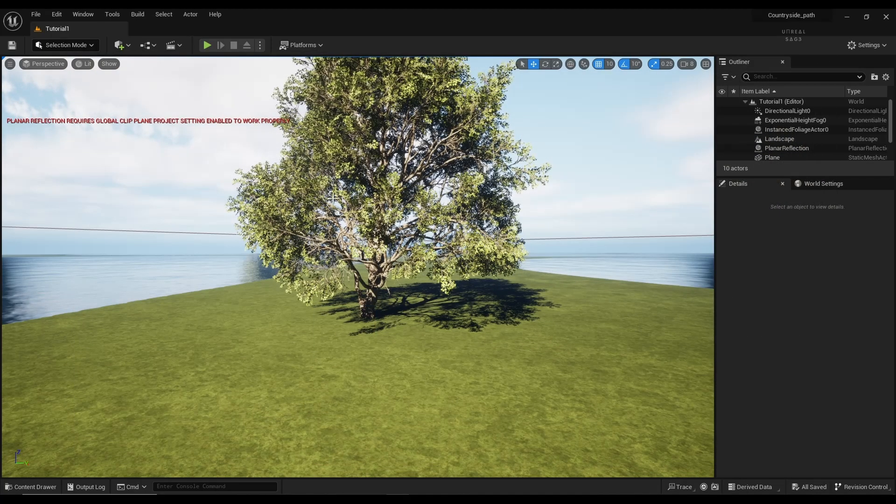
{"action": "left_click", "coordinate": [35, 487]}
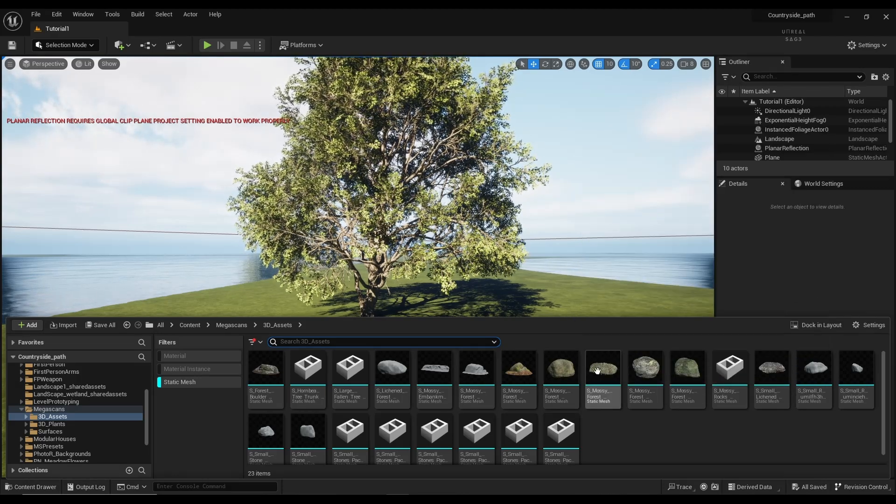
{"action": "left_click_drag", "start_coordinate": [598, 370], "coordinate": [348, 437]}
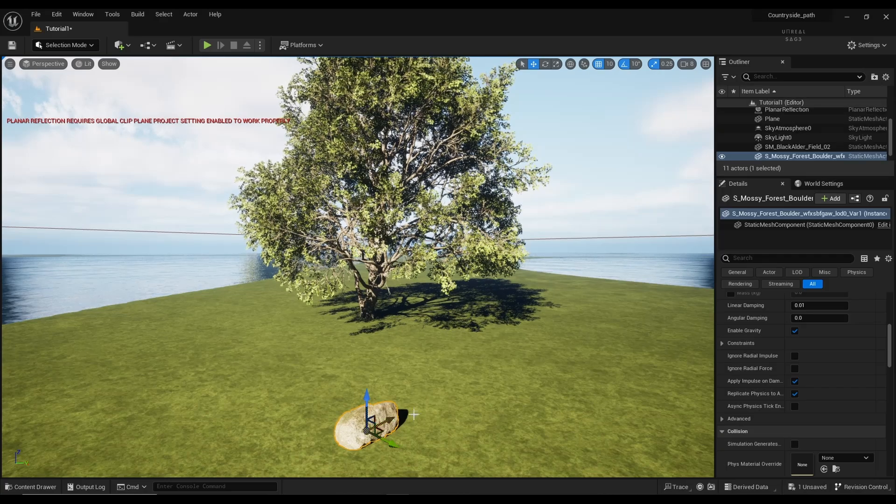
{"action": "left_click", "coordinate": [413, 415]}
{"action": "right_click_drag", "start_coordinate": [492, 384], "coordinate": [472, 411]}
{"action": "left_click", "coordinate": [52, 489]}
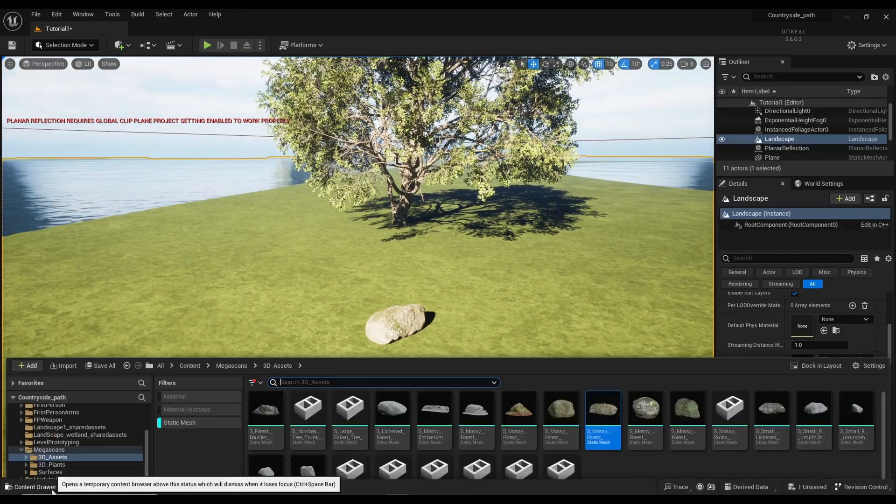
{"action": "left_click_drag", "start_coordinate": [602, 411], "coordinate": [338, 317]}
{"action": "key", "text": "ctrl+z"}
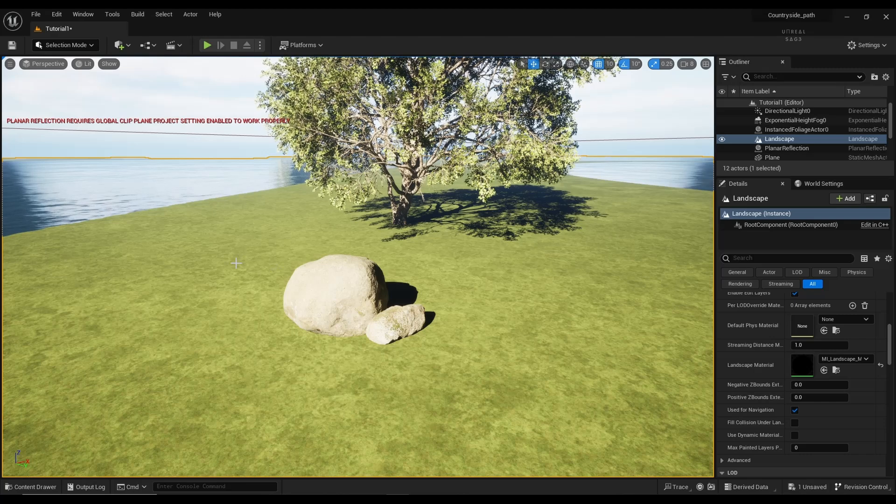
Step: Add a Post Process Volume and enable Infinite Extent (Unbound)
{"action": "left_click", "coordinate": [120, 45]}
{"action": "mouse_move", "coordinate": [153, 165]}
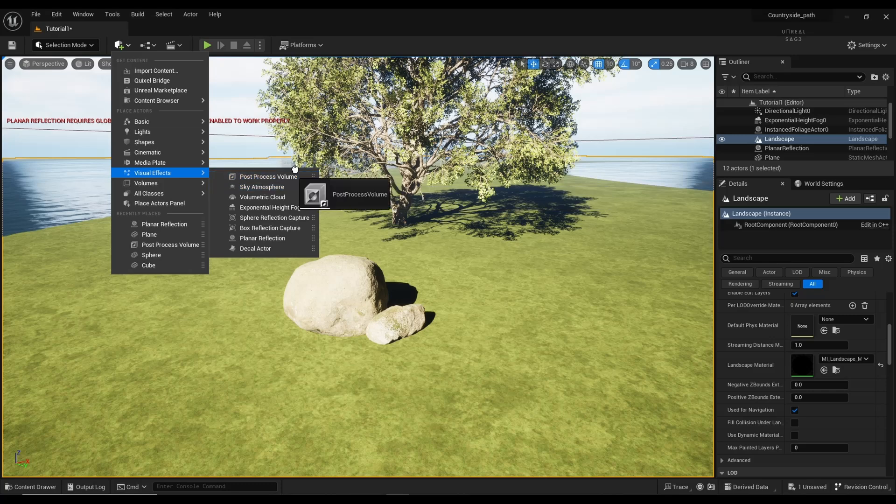
{"action": "left_click", "coordinate": [254, 176]}
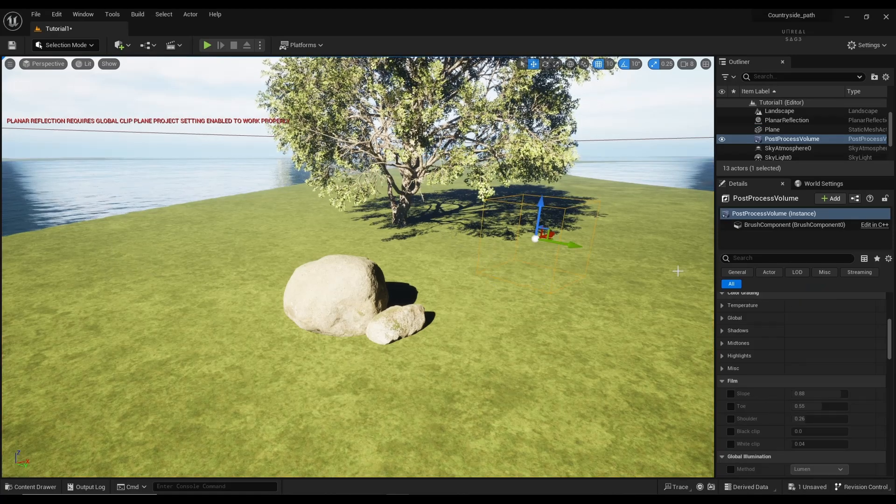
{"action": "type", "text": "unbound"}
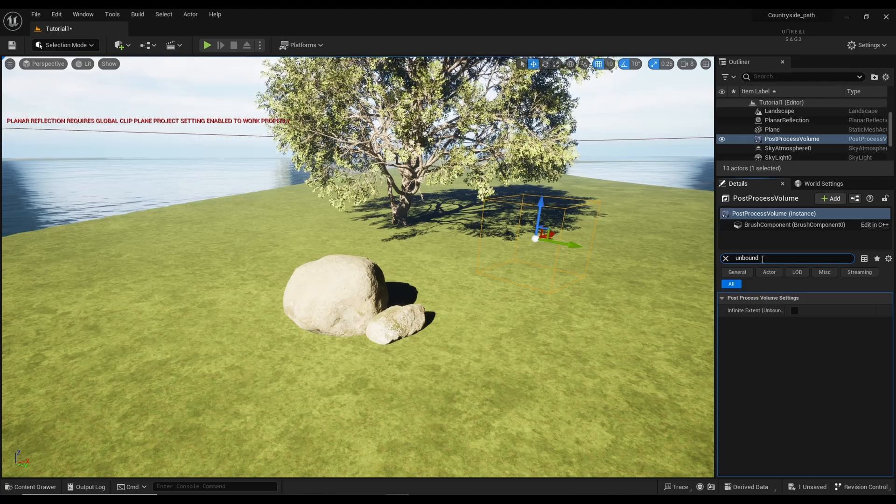
{"action": "left_click", "coordinate": [795, 311]}
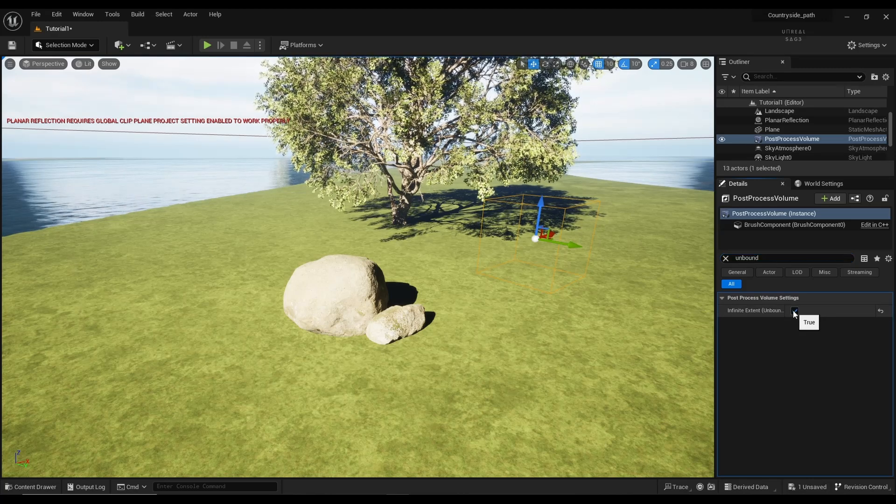
Step: Filter the Details for 'expos' and set Metering Mode to Manual
{"action": "left_click", "coordinate": [726, 258]}
{"action": "type", "text": "e"}
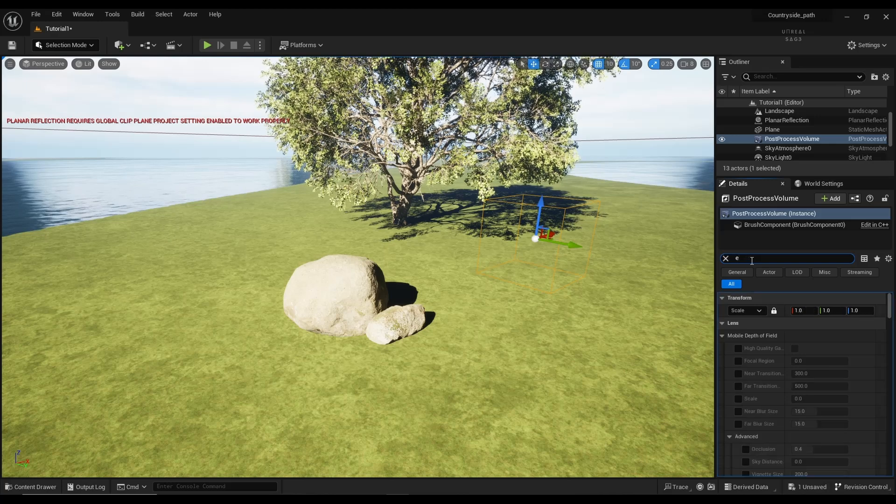
{"action": "type", "text": "xposu"}
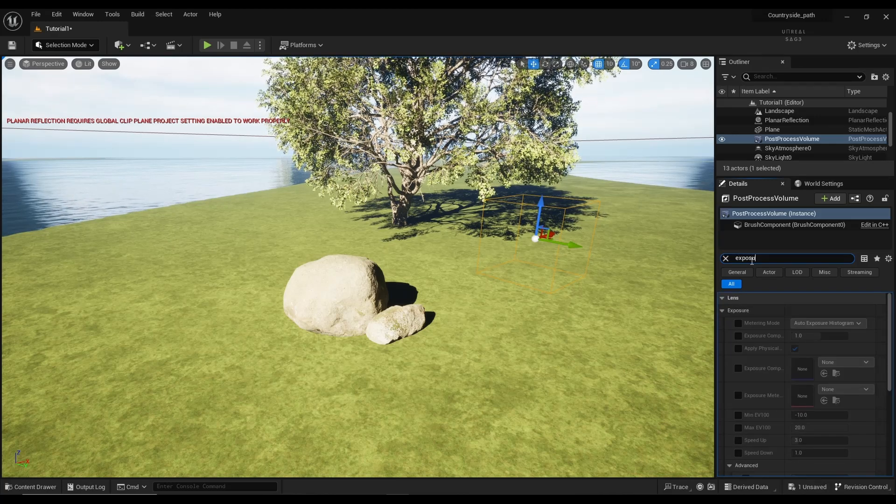
{"action": "left_click", "coordinate": [739, 324]}
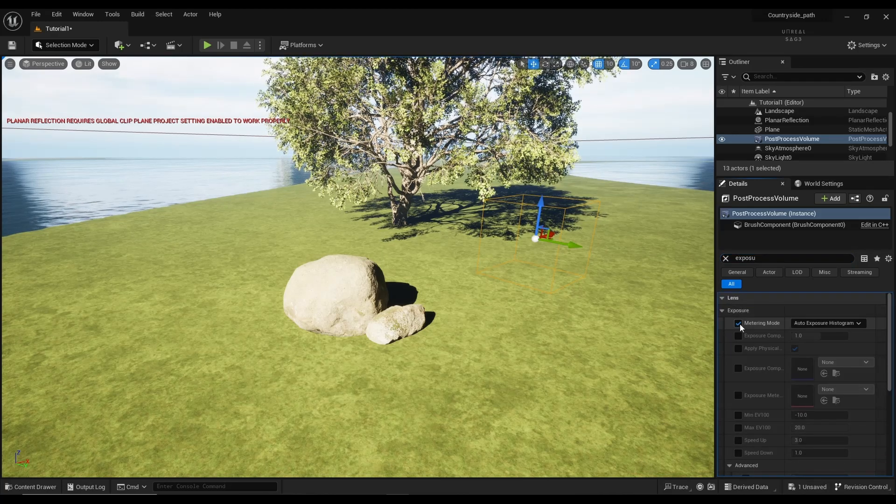
{"action": "left_click", "coordinate": [805, 323]}
{"action": "left_click", "coordinate": [805, 350]}
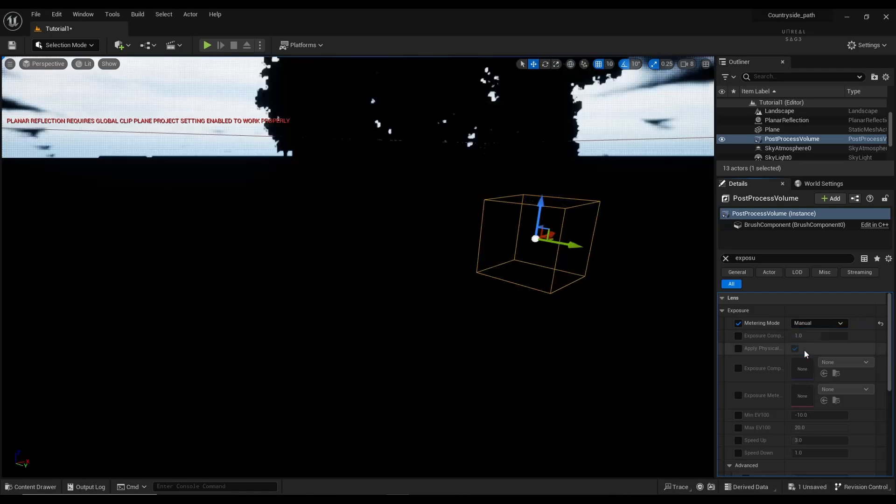
Step: Enable Exposure Compensation, trying 10, 11 and 12 before settling on 11.5
{"action": "left_click", "coordinate": [740, 336]}
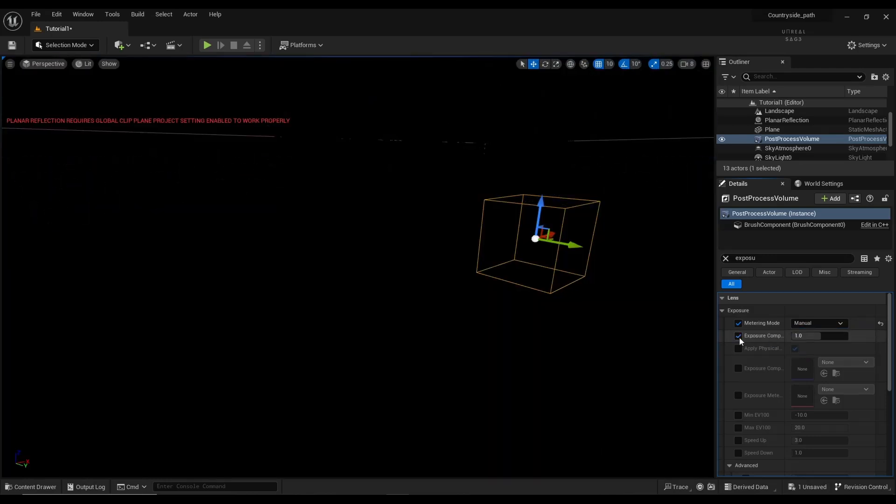
{"action": "left_click", "coordinate": [811, 337]}
{"action": "type", "text": "10"}
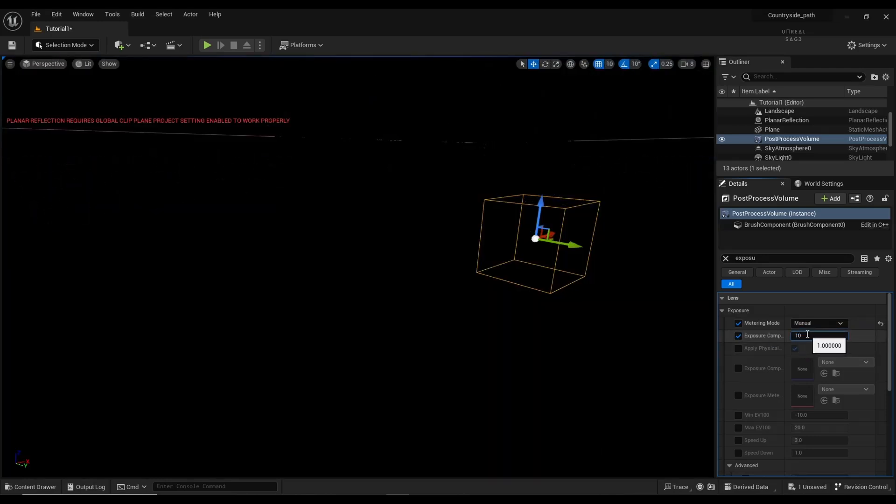
{"action": "key", "text": "Return"}
{"action": "type", "text": "11"}
{"action": "key", "text": "Return"}
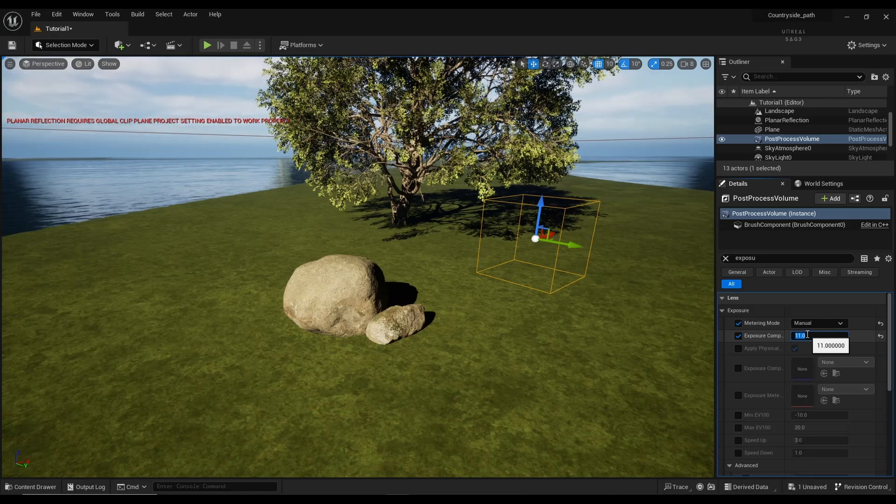
{"action": "type", "text": "2"}
{"action": "key", "text": "Return"}
{"action": "type", "text": "1"}
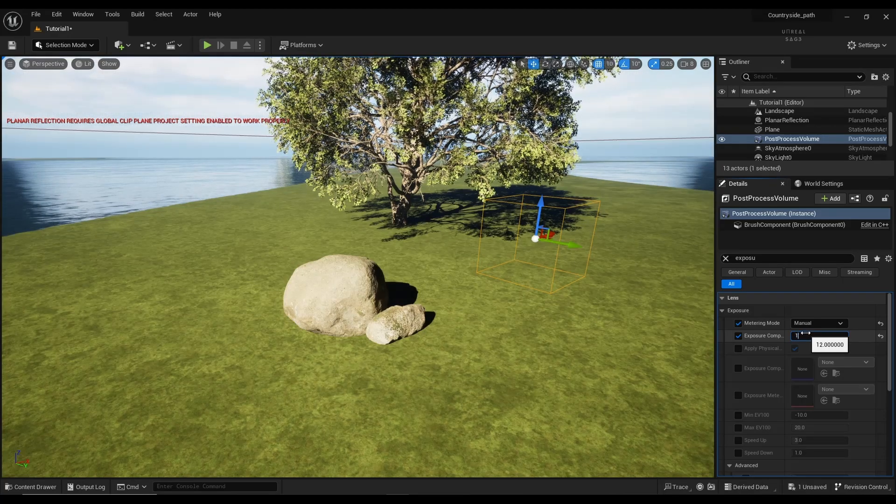
{"action": "type", "text": "1.5"}
{"action": "key", "text": "Return"}
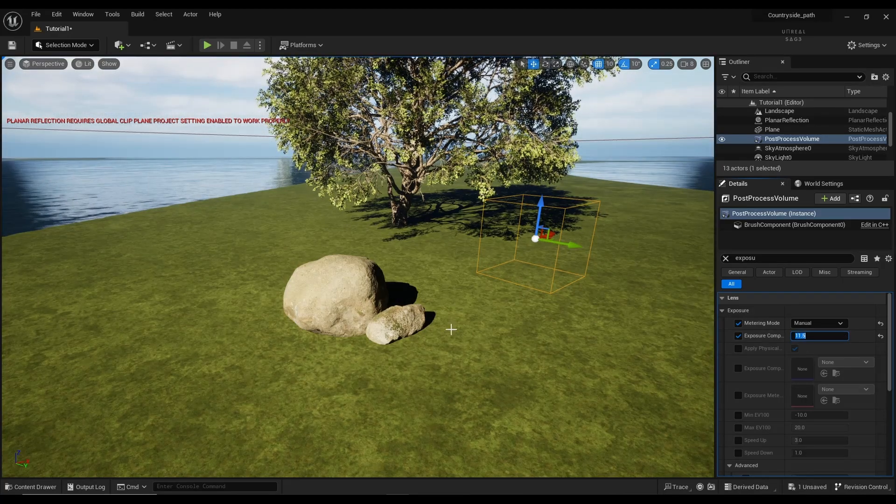
{"action": "left_click", "coordinate": [437, 342]}
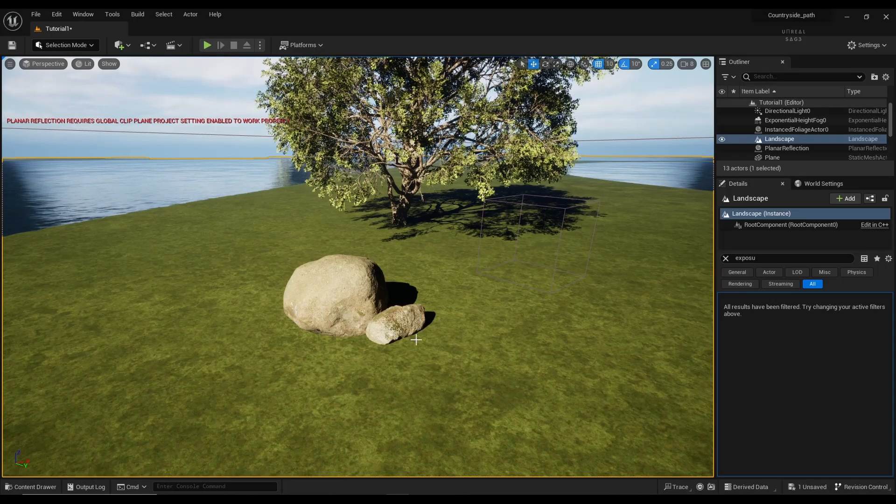
Step: Discard an unwanted boulder and place a Mossy Forest Rock behind the boulders
{"action": "left_click", "coordinate": [32, 487]}
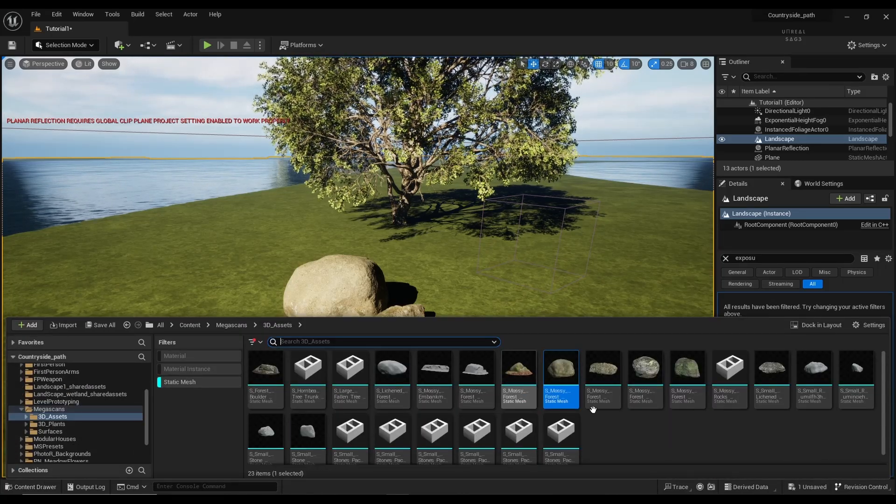
{"action": "left_click_drag", "start_coordinate": [617, 397], "coordinate": [411, 307]}
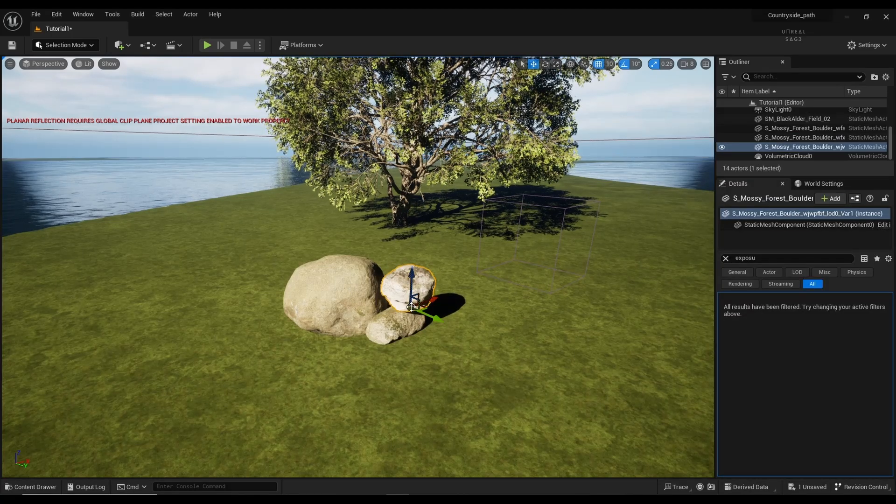
{"action": "key", "text": "Delete"}
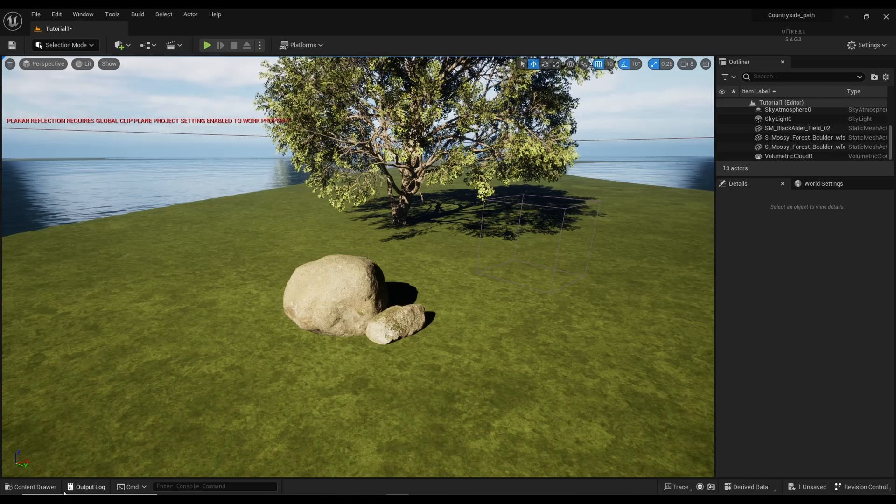
{"action": "left_click", "coordinate": [31, 487]}
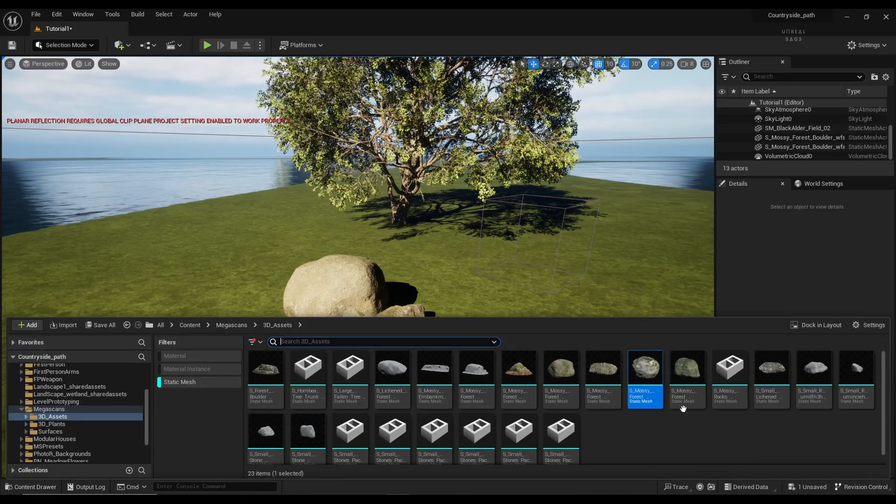
{"action": "left_click_drag", "start_coordinate": [645, 371], "coordinate": [405, 302]}
{"action": "left_click", "coordinate": [351, 364]}
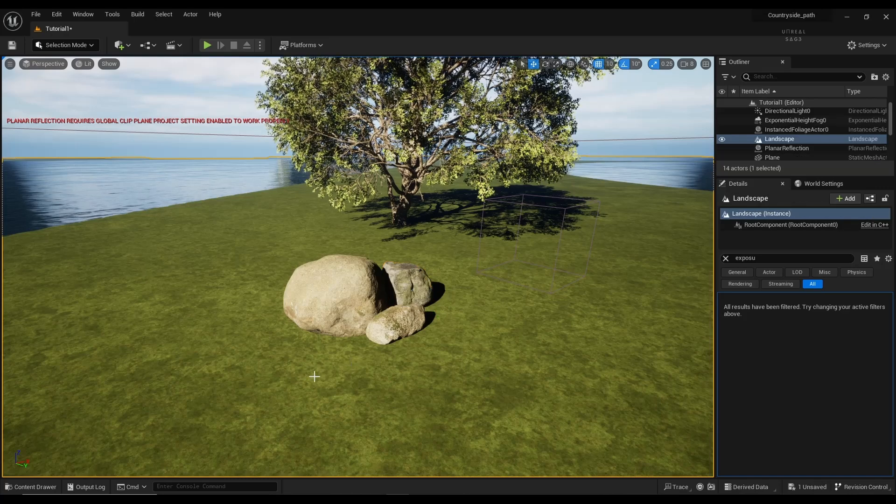
Step: Place a Small Lichened Stone next to the boulders and set its scale to 10
{"action": "left_click", "coordinate": [21, 488]}
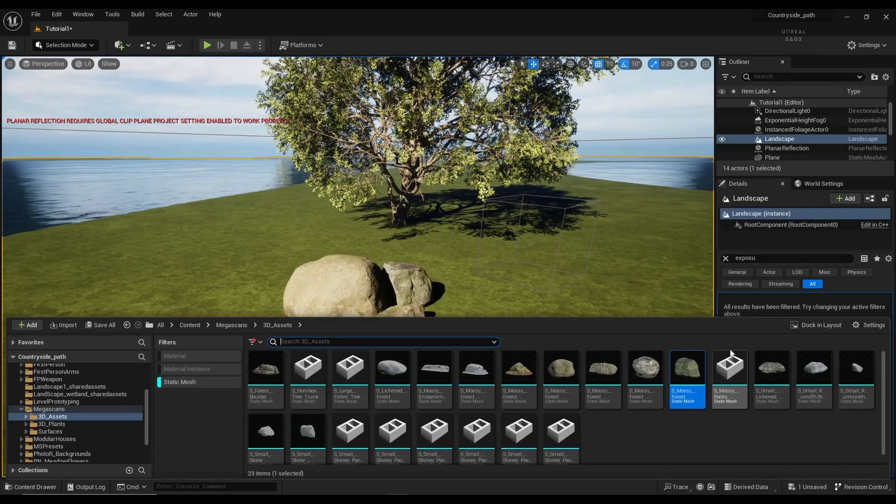
{"action": "left_click_drag", "start_coordinate": [759, 373], "coordinate": [402, 306]}
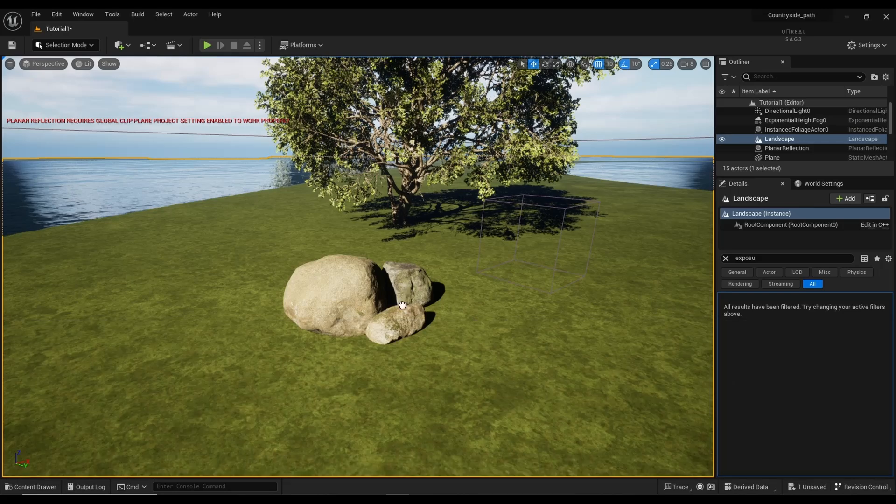
{"action": "left_click", "coordinate": [392, 309]}
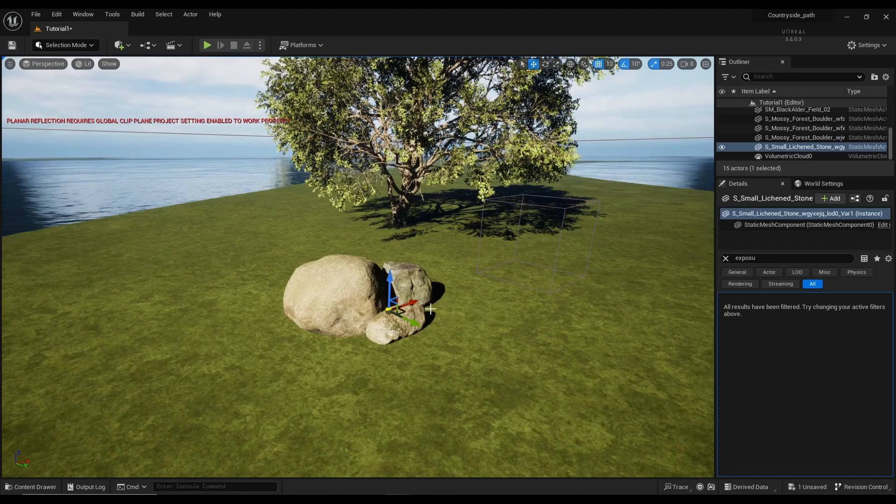
{"action": "left_click", "coordinate": [729, 258]}
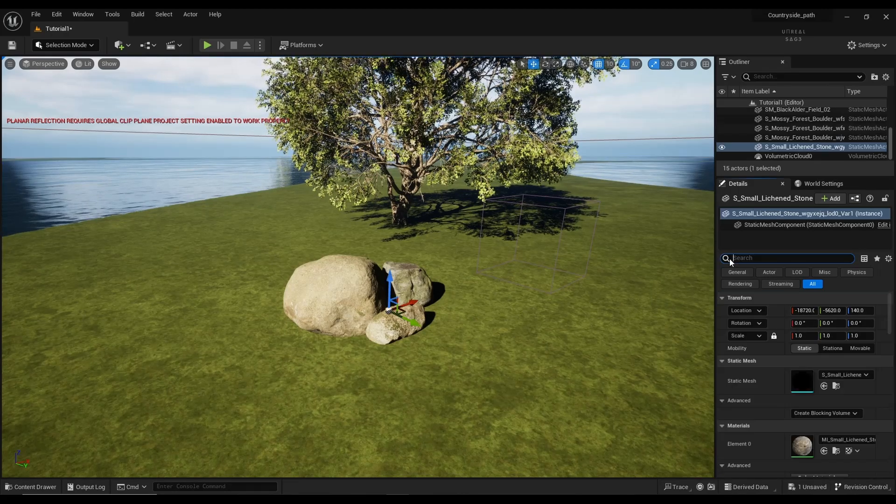
{"action": "left_click", "coordinate": [801, 336]}
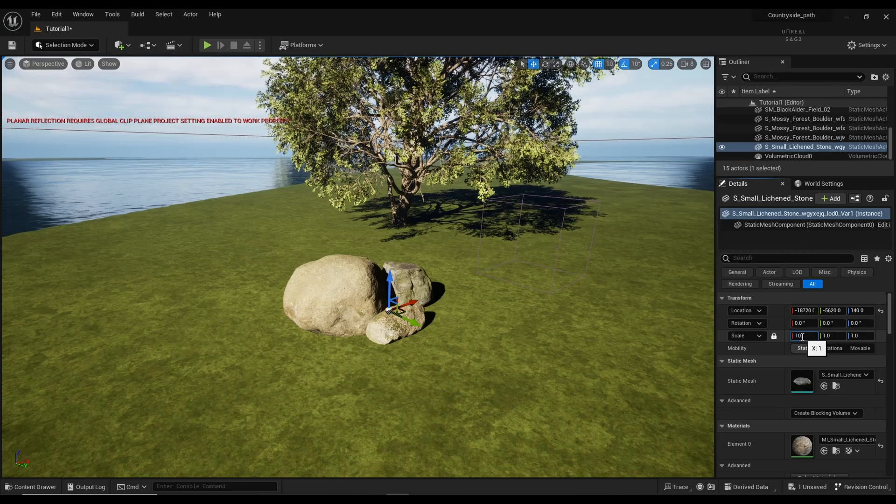
{"action": "type", "text": "10"}
{"action": "key", "text": "Return"}
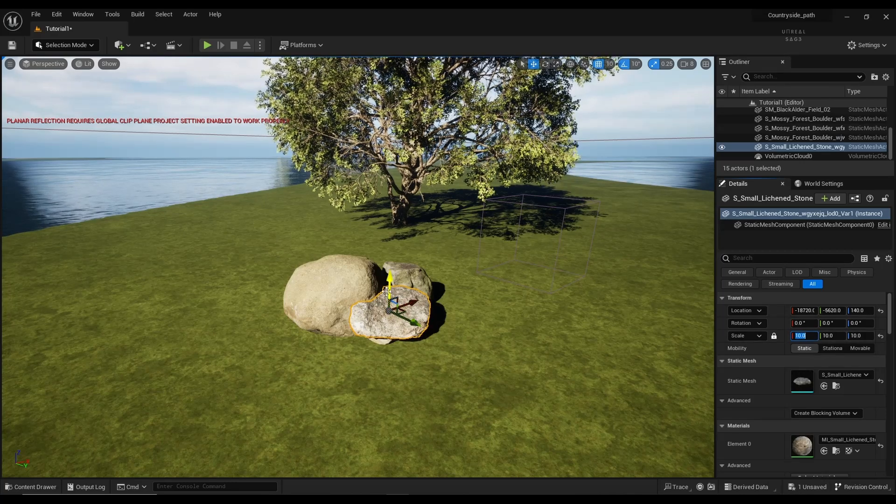
Step: Move the small stone with the gizmo so it rests on the ground beside the boulders
{"action": "mouse_move", "coordinate": [391, 290]}
{"action": "left_mouse_down"}
{"action": "mouse_move", "coordinate": [391, 268]}
{"action": "mouse_move", "coordinate": [398, 307]}
{"action": "mouse_move", "coordinate": [395, 286]}
{"action": "mouse_move", "coordinate": [395, 296]}
{"action": "left_mouse_up"}
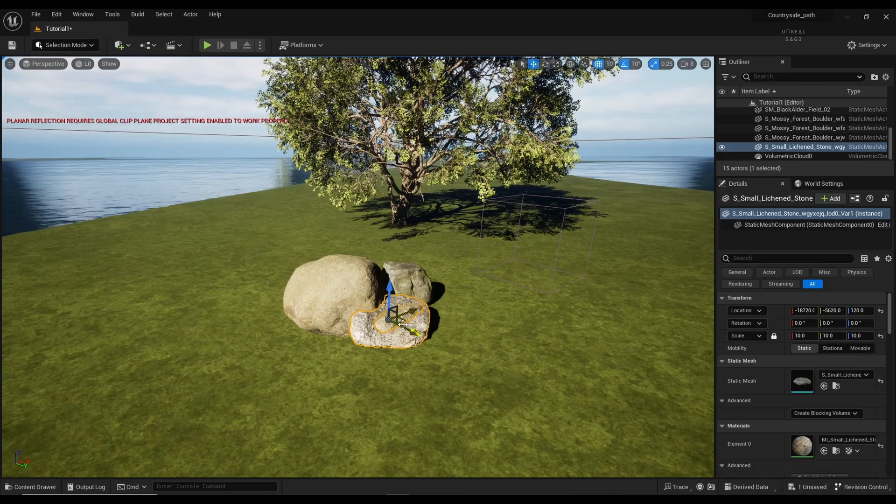
{"action": "left_click_drag", "start_coordinate": [407, 326], "coordinate": [466, 321]}
{"action": "mouse_move", "coordinate": [474, 318]}
{"action": "left_mouse_down"}
{"action": "mouse_move", "coordinate": [459, 316]}
{"action": "mouse_move", "coordinate": [480, 299]}
{"action": "mouse_move", "coordinate": [464, 312]}
{"action": "left_mouse_up"}
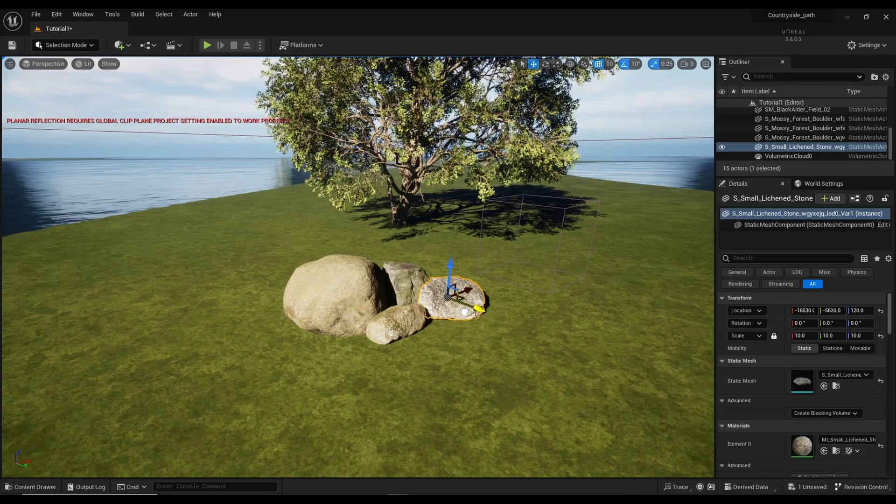
{"action": "left_click", "coordinate": [443, 336]}
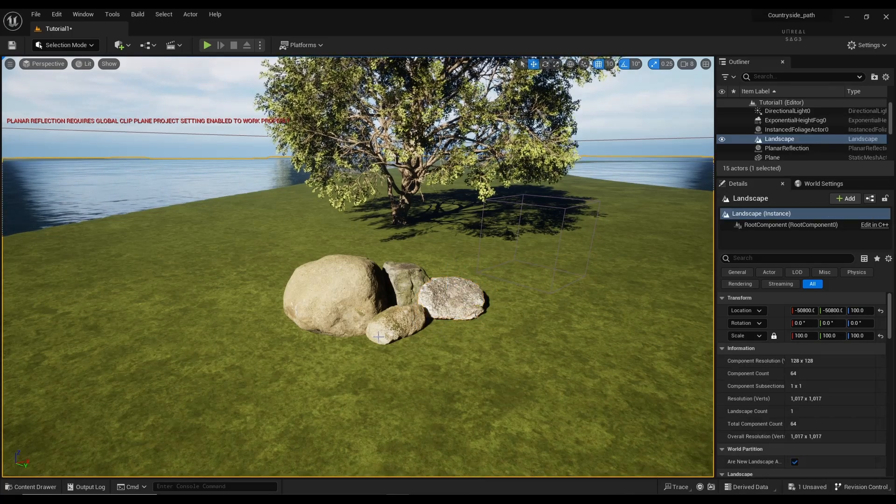
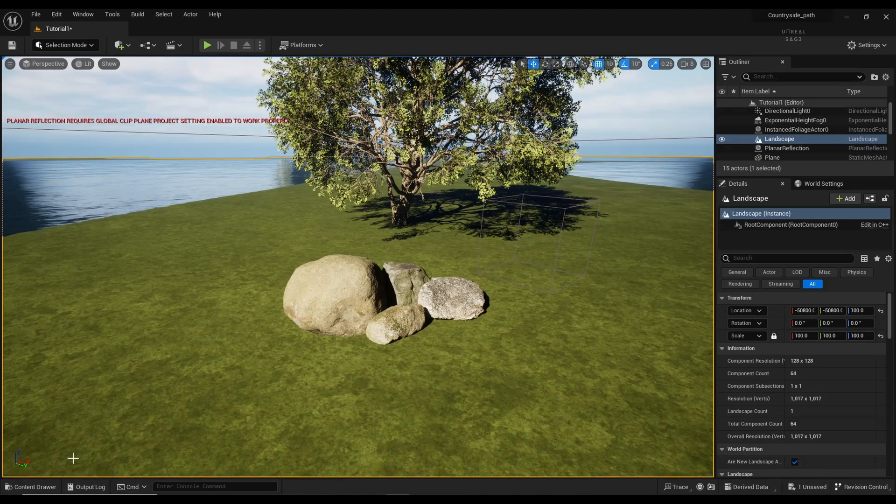
Step: Drag S_Lichened_Forest_Boulder into the rock cluster, trying scales 10, 5 and 3
{"action": "left_click", "coordinate": [47, 488]}
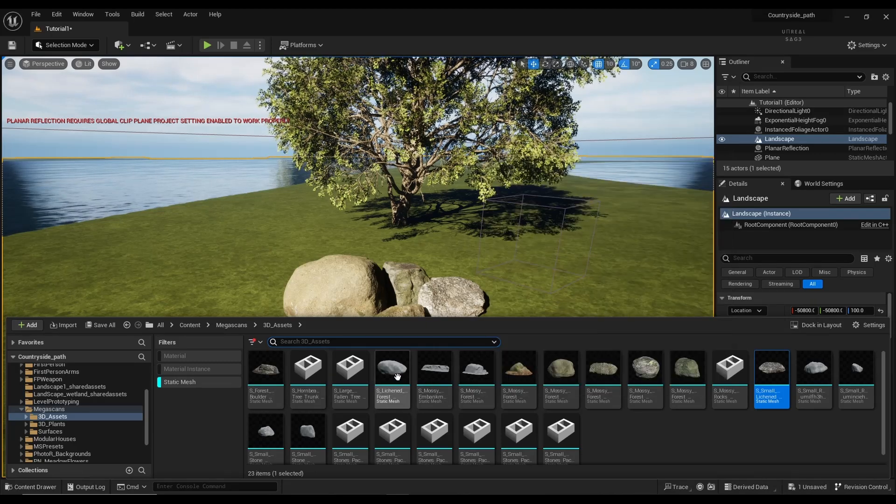
{"action": "left_click_drag", "start_coordinate": [397, 377], "coordinate": [407, 307]}
{"action": "left_click", "coordinate": [799, 336]}
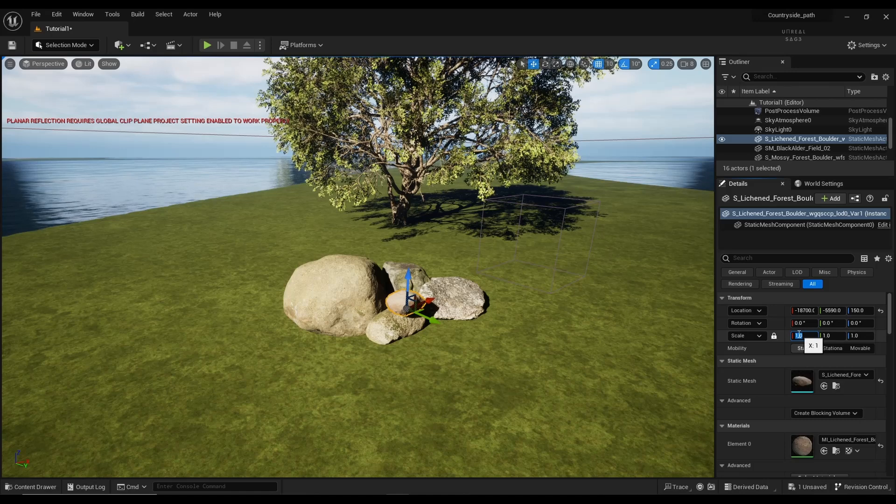
{"action": "type", "text": "10"}
{"action": "key", "text": "Return"}
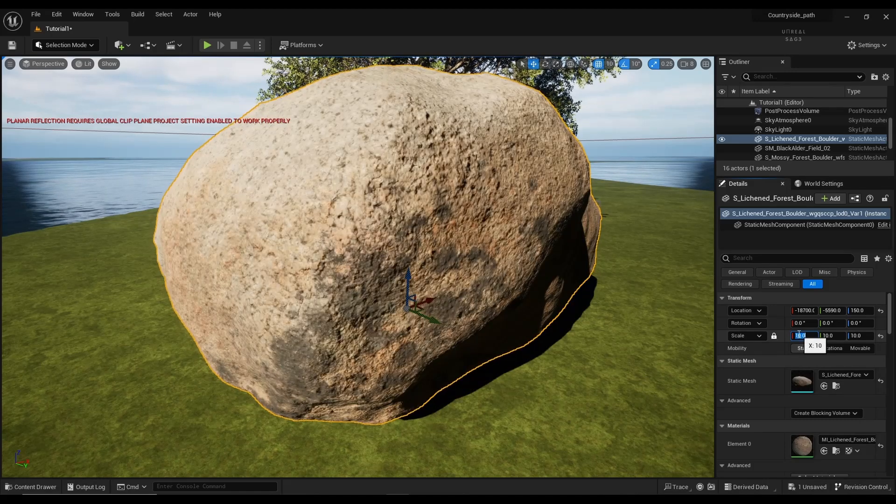
{"action": "type", "text": "5"}
{"action": "key", "text": "Return"}
{"action": "type", "text": "3"}
{"action": "key", "text": "Return"}
Step: Settle the lichened boulder's locked uniform scale at 2.0 and deselect it
{"action": "type", "text": "2"}
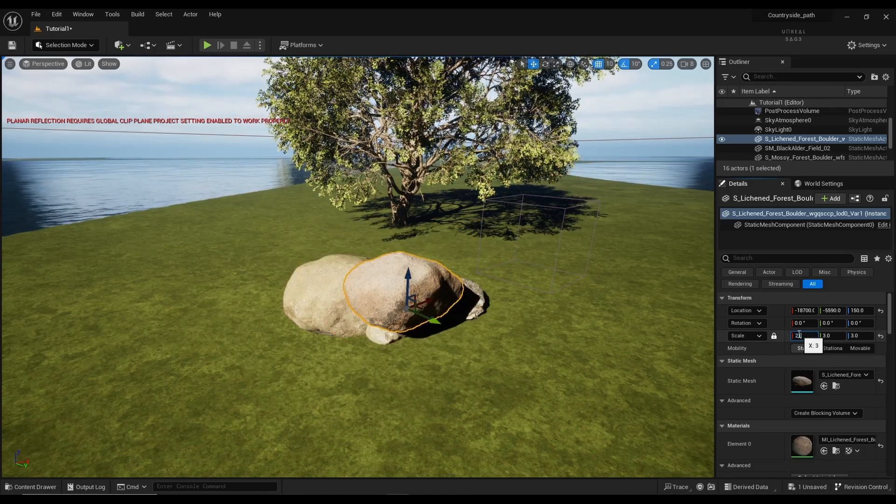
{"action": "type", "text": "1"}
{"action": "key", "text": "Return"}
{"action": "type", "text": "2"}
{"action": "key", "text": "Return"}
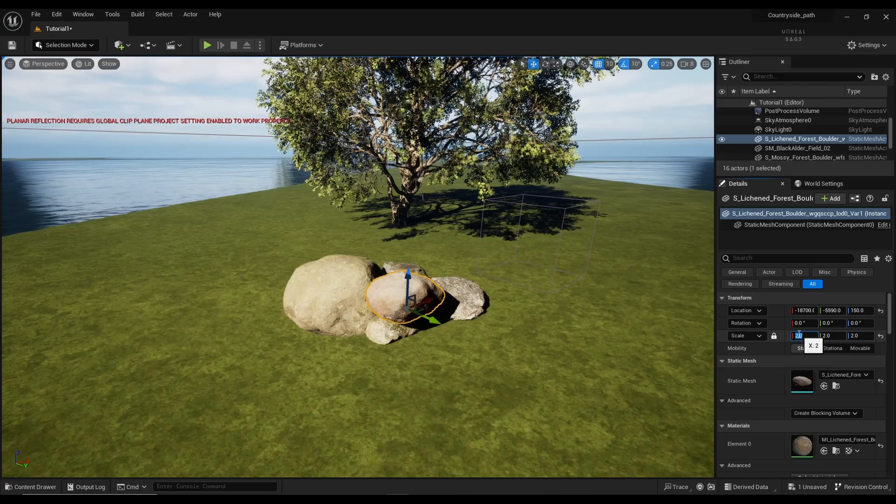
{"action": "left_click", "coordinate": [358, 362]}
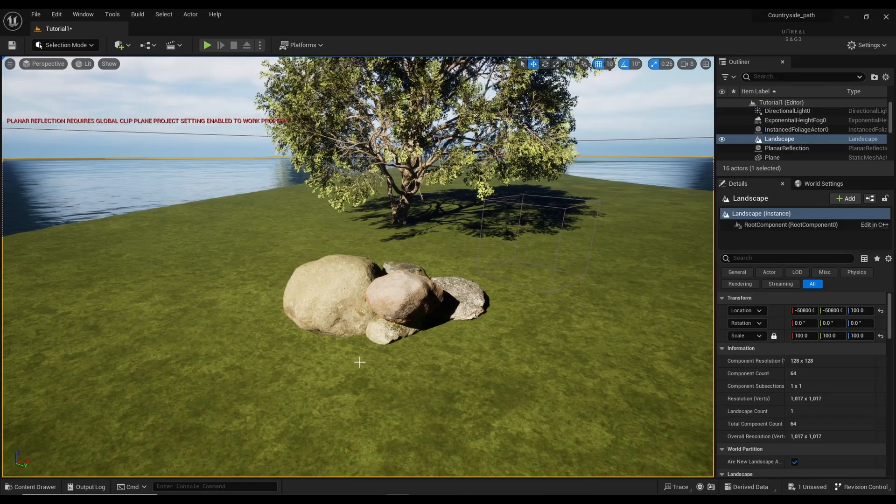
{"action": "left_click", "coordinate": [50, 488]}
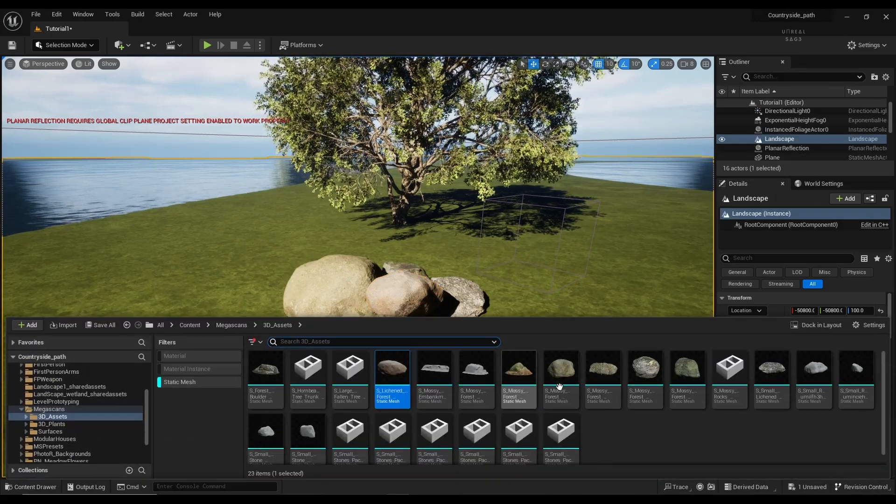
Step: Place a mossy boulder at scale 0.5 and push it against the rock group
{"action": "left_click_drag", "start_coordinate": [560, 374], "coordinate": [473, 361]}
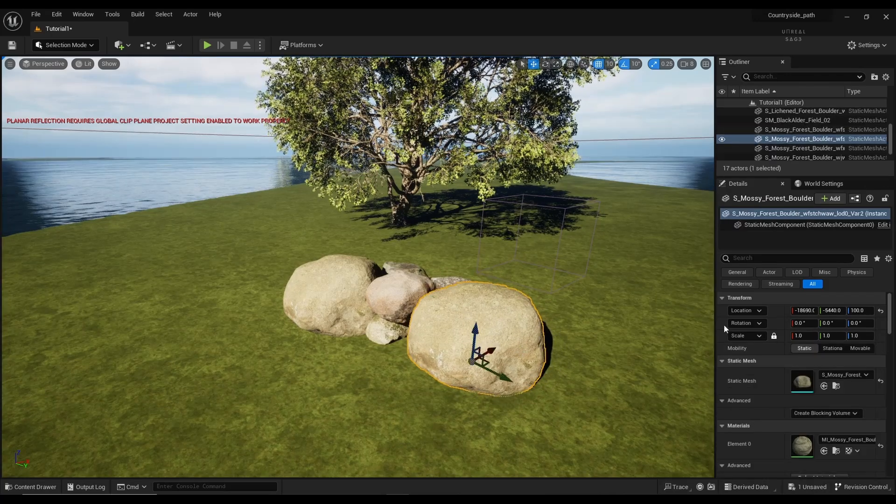
{"action": "left_click", "coordinate": [814, 336]}
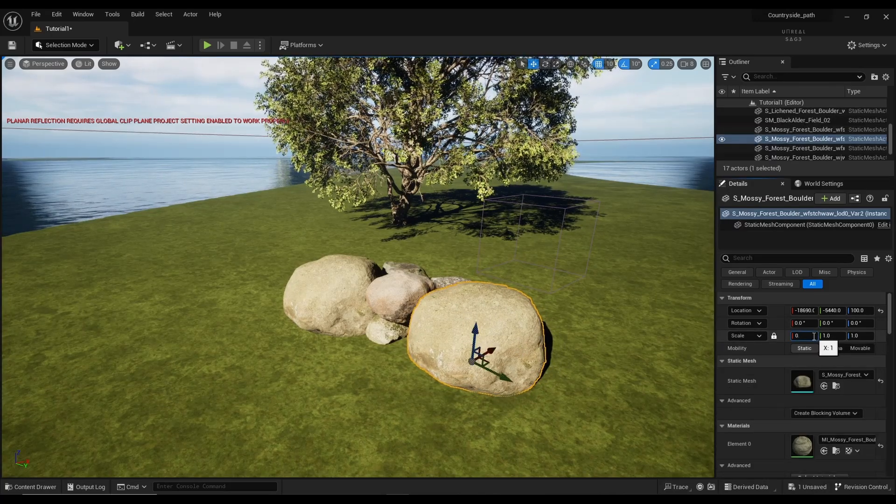
{"action": "type", "text": "0.5"}
{"action": "key", "text": "Return"}
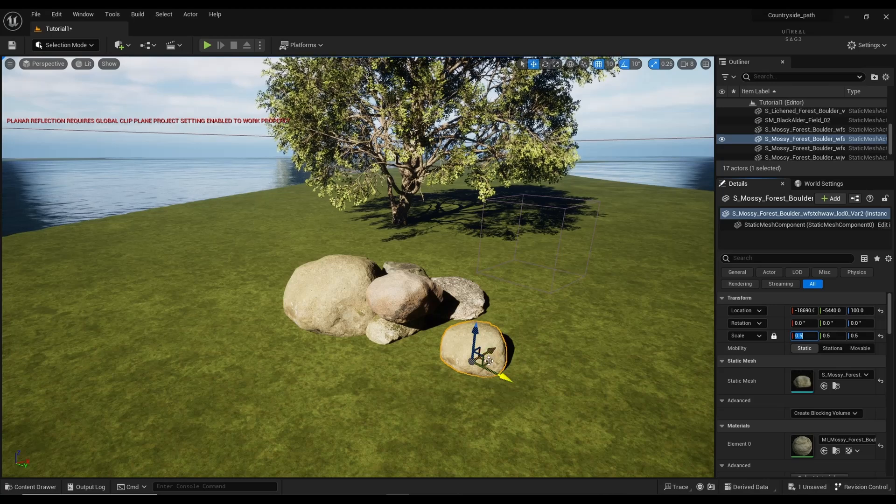
{"action": "left_click_drag", "start_coordinate": [490, 367], "coordinate": [462, 337]}
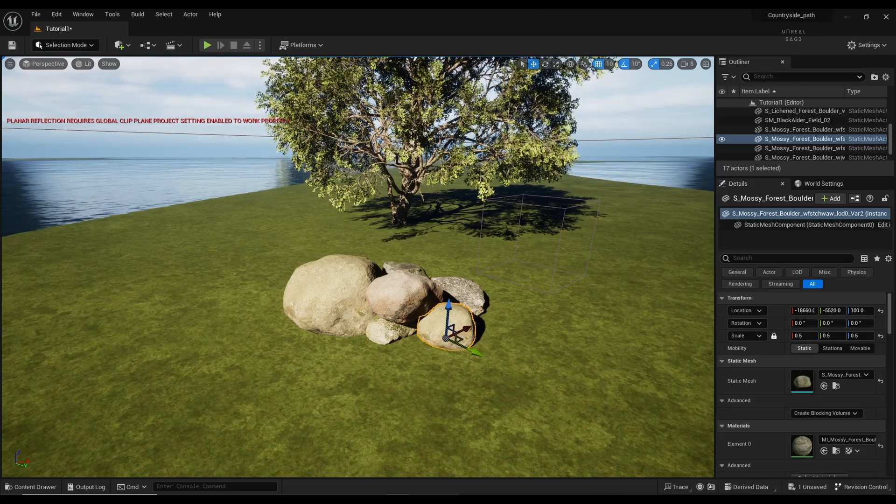
{"action": "left_click", "coordinate": [450, 360]}
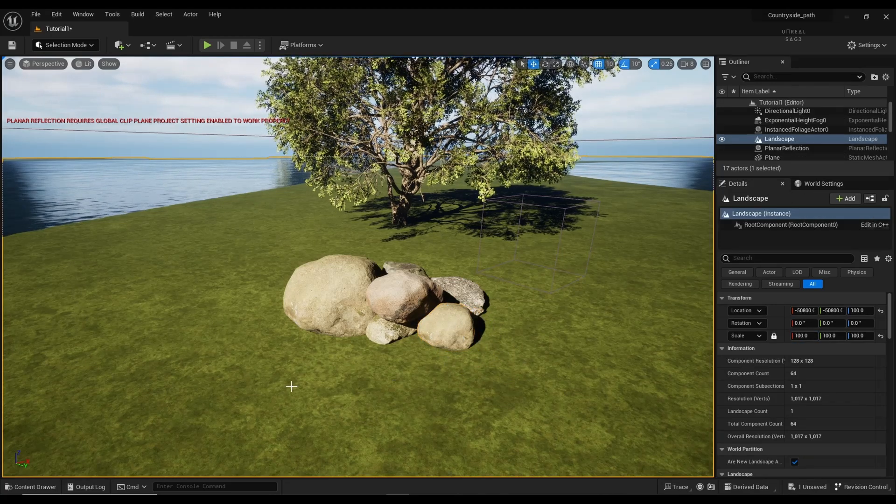
Step: Shrink the large left boulder to scale 0.5 and nudge it into place
{"action": "left_click", "coordinate": [326, 294]}
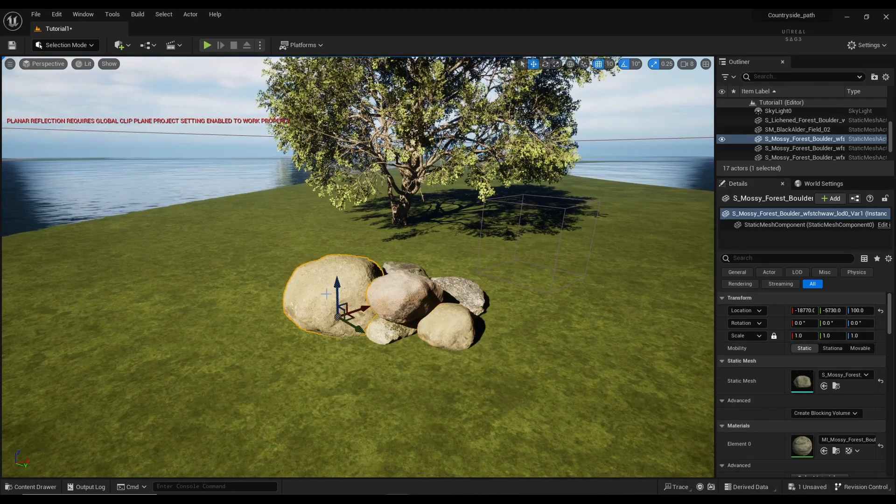
{"action": "left_click", "coordinate": [812, 336]}
{"action": "type", "text": "0.5"}
{"action": "key", "text": "Return"}
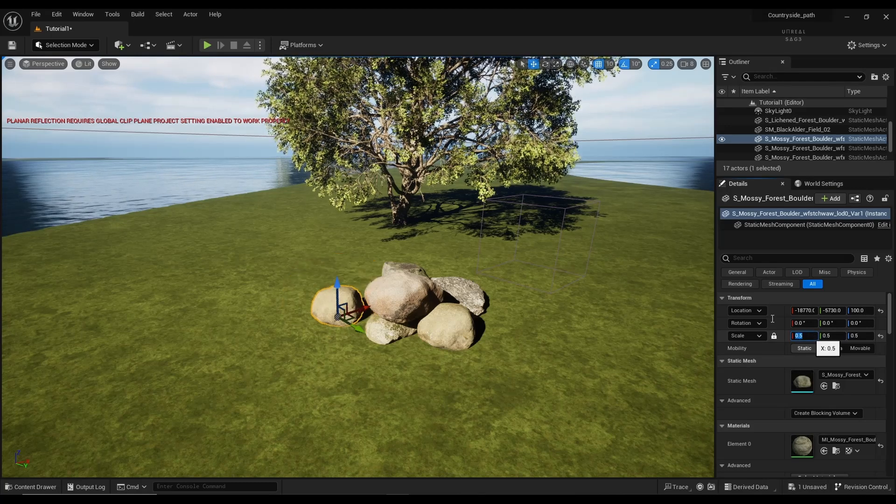
{"action": "left_click_drag", "start_coordinate": [356, 322], "coordinate": [382, 293]}
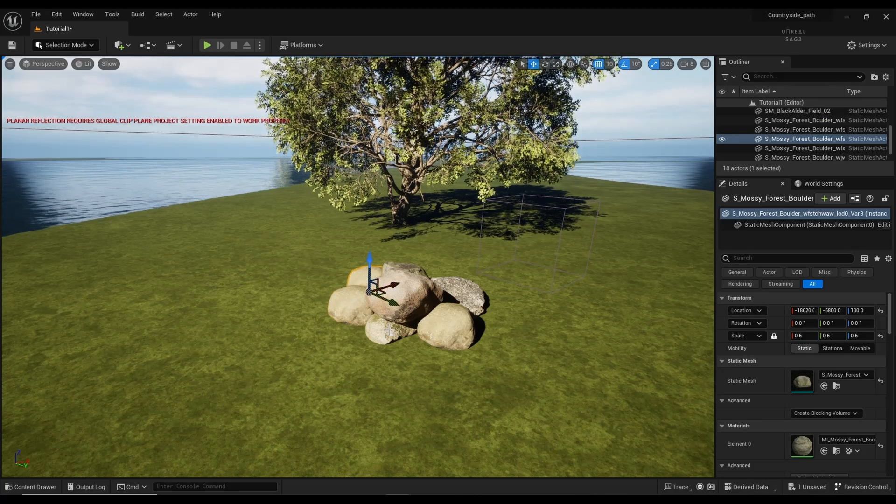
Step: Copy the lower-front boulder and the small lichened stone up onto the pile
{"action": "left_click", "coordinate": [390, 331]}
{"action": "left_click_drag", "start_coordinate": [408, 330], "coordinate": [385, 259], "text": "alt"}
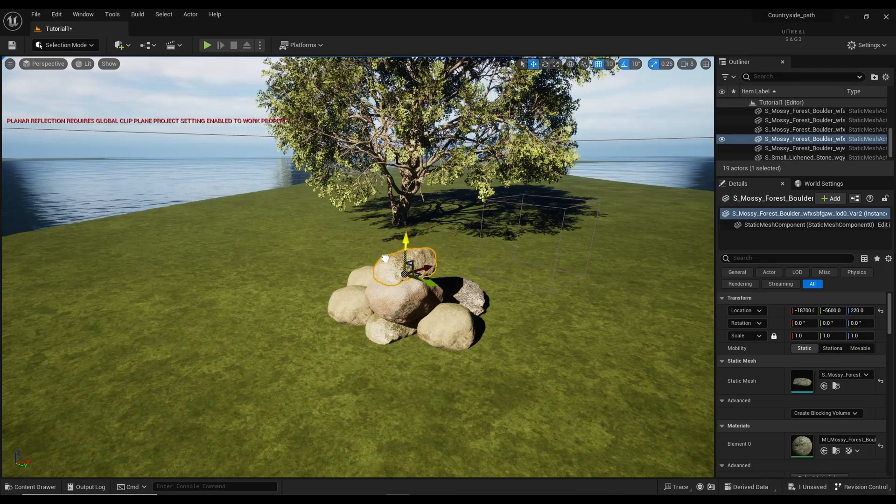
{"action": "left_click", "coordinate": [452, 322]}
{"action": "left_click", "coordinate": [465, 293]}
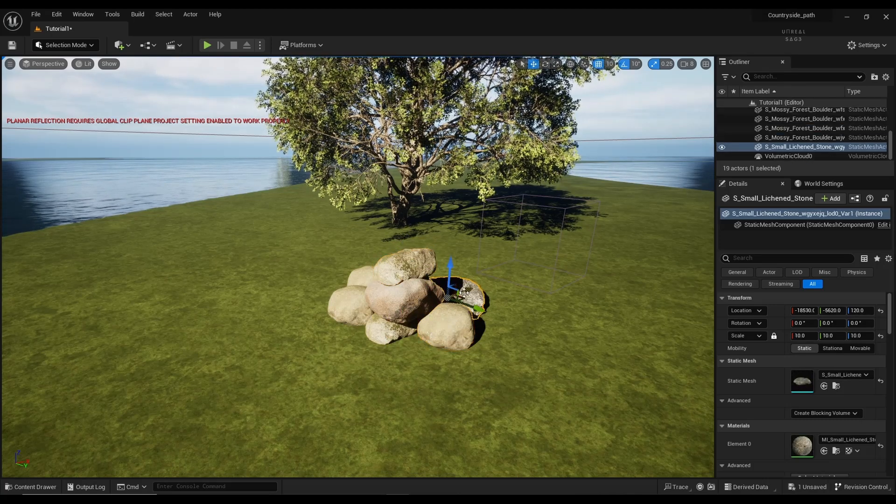
{"action": "left_click_drag", "start_coordinate": [464, 292], "coordinate": [492, 301], "text": "alt"}
{"action": "left_click", "coordinate": [483, 346]}
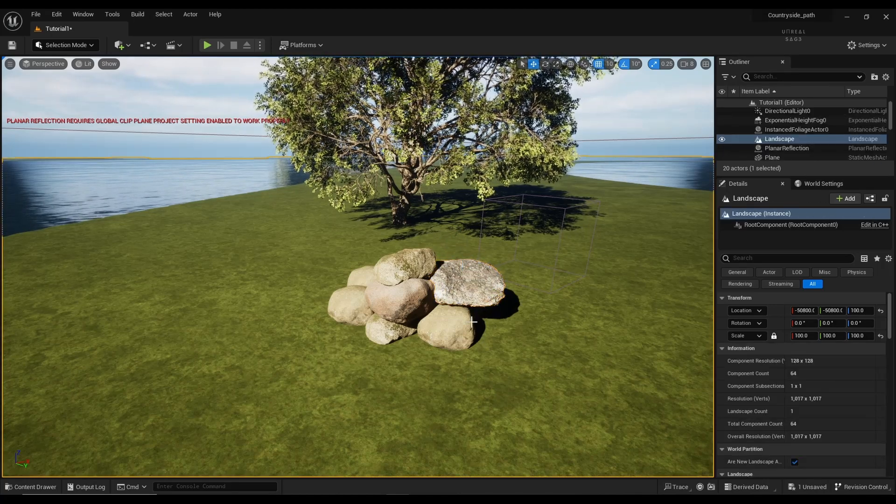
Step: Duplicate the lower mossy boulder twice with Ctrl+D, placing copies right and on the flat rock
{"action": "left_click", "coordinate": [440, 325]}
{"action": "key", "text": "ctrl+d"}
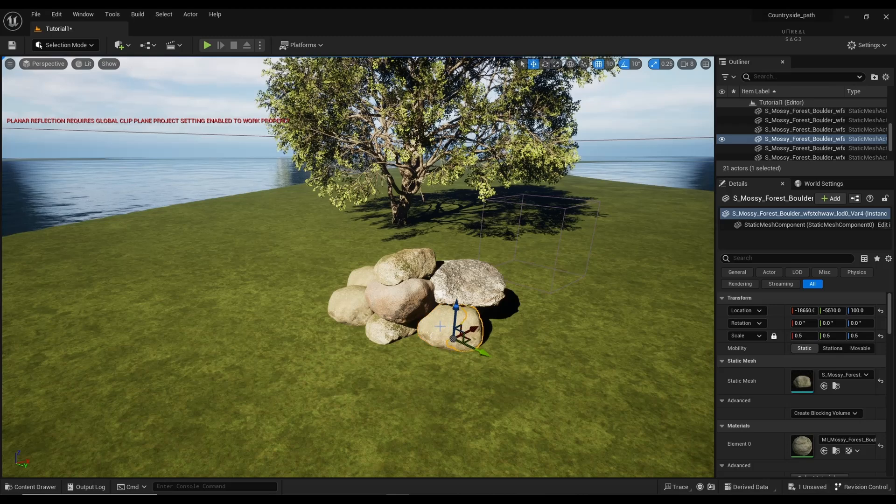
{"action": "left_click_drag", "start_coordinate": [465, 339], "coordinate": [490, 333]}
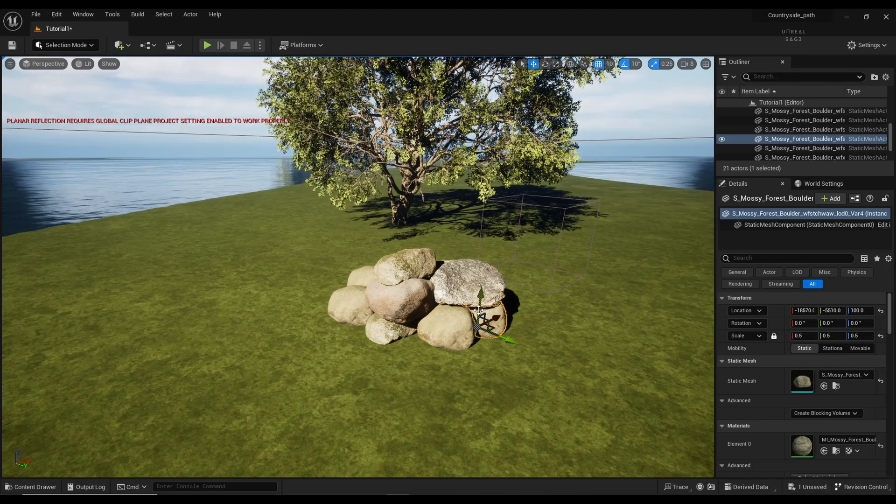
{"action": "key", "text": "ctrl+d"}
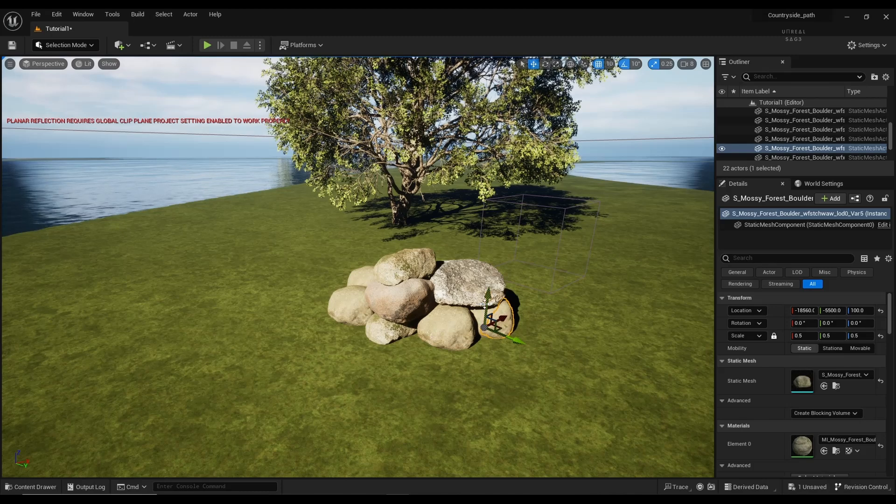
{"action": "left_click_drag", "start_coordinate": [485, 304], "coordinate": [469, 256]}
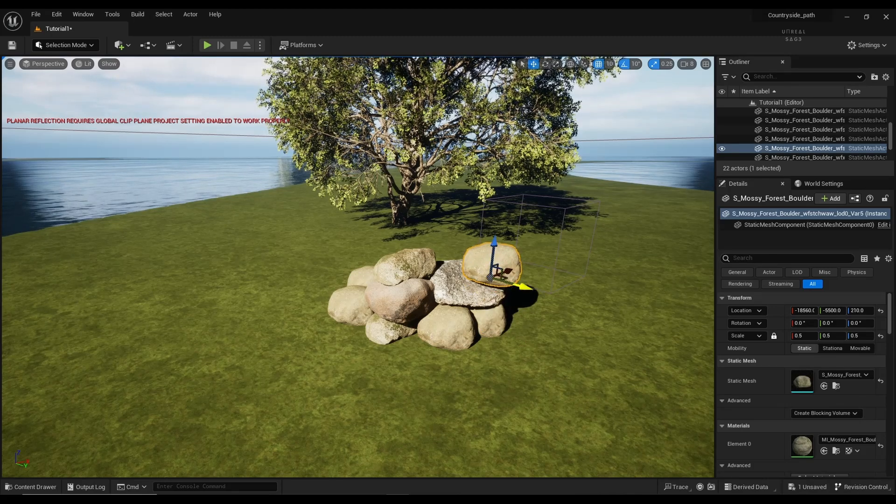
{"action": "left_click_drag", "start_coordinate": [522, 286], "coordinate": [479, 283]}
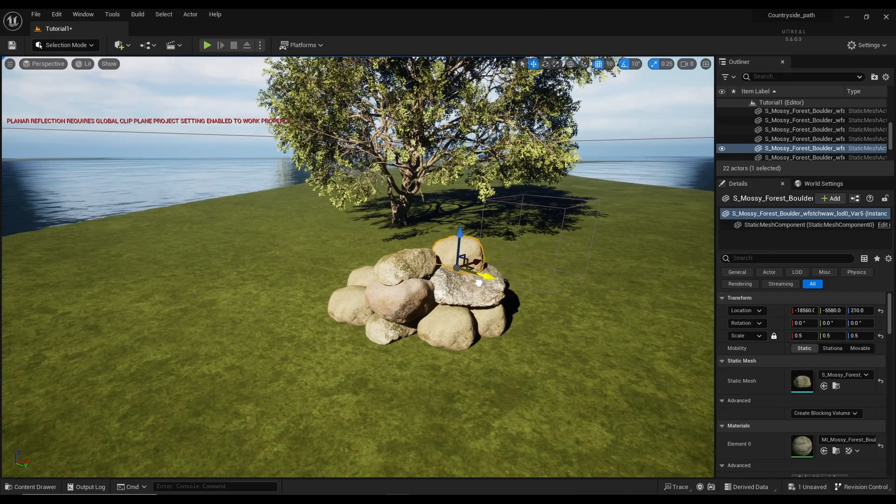
{"action": "left_click", "coordinate": [467, 376]}
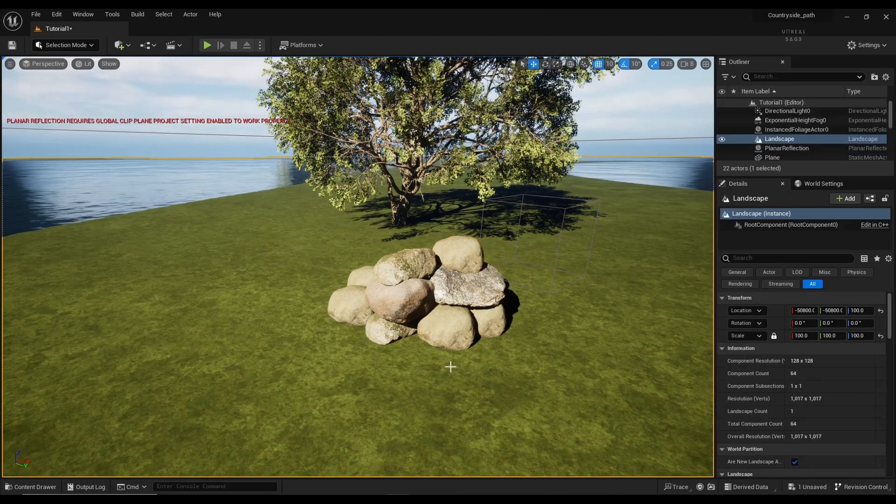
Step: Raise the boulder at the top of the pile slightly
{"action": "left_click", "coordinate": [456, 261]}
{"action": "left_click_drag", "start_coordinate": [457, 247], "coordinate": [453, 241]}
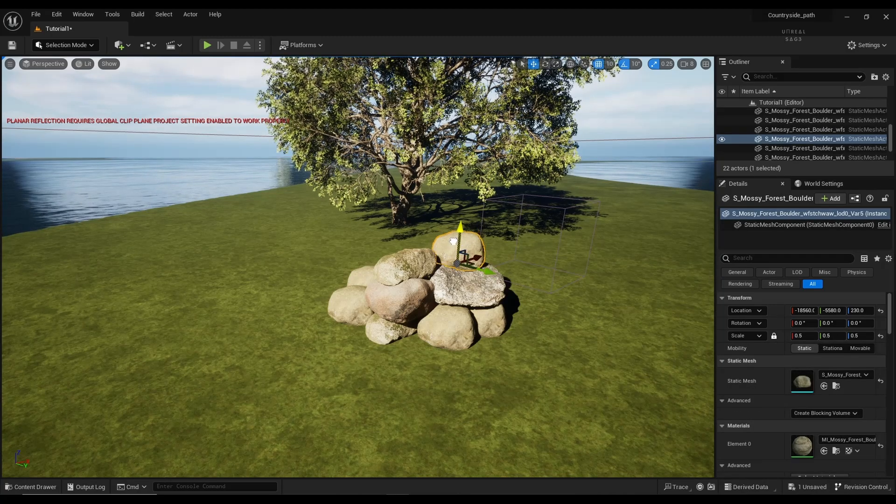
{"action": "left_click", "coordinate": [435, 356]}
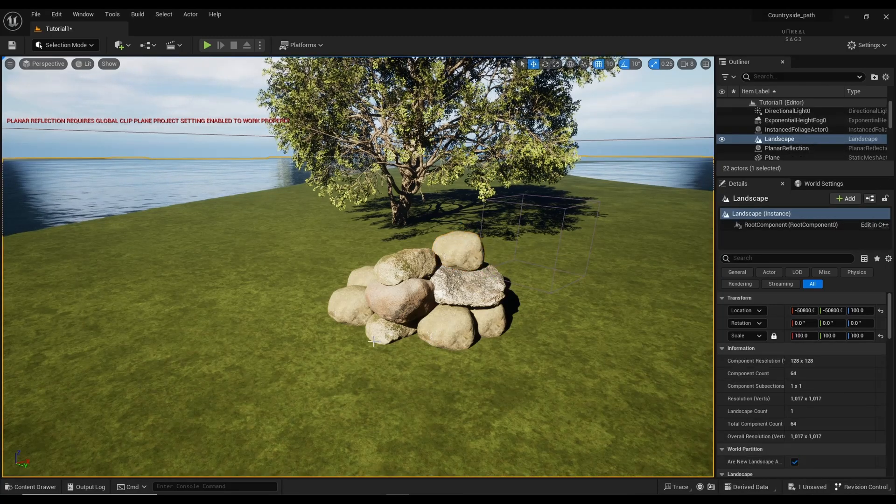
Step: Copy the lichened boulder upward, then slide it right and lower it into the pile
{"action": "left_click", "coordinate": [378, 333]}
{"action": "left_click", "coordinate": [384, 304]}
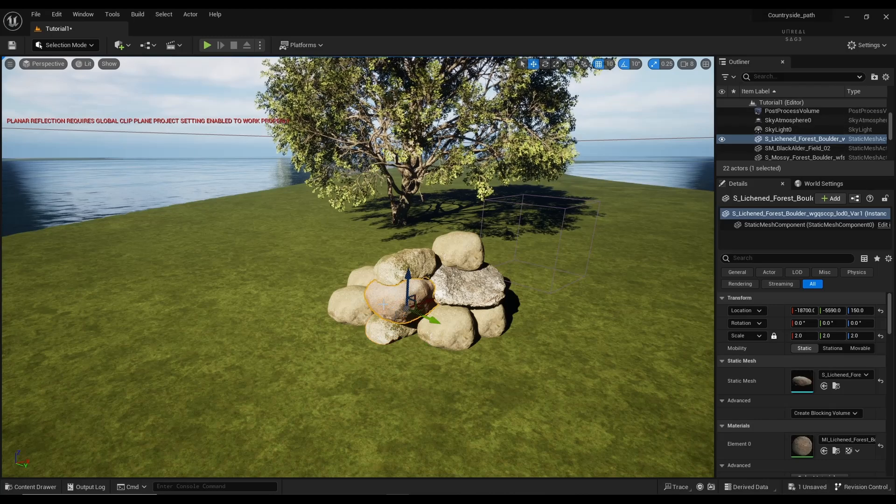
{"action": "left_click_drag", "start_coordinate": [408, 295], "coordinate": [408, 241], "text": "alt"}
{"action": "left_click_drag", "start_coordinate": [443, 268], "coordinate": [485, 280]}
{"action": "left_click_drag", "start_coordinate": [458, 246], "coordinate": [457, 285]}
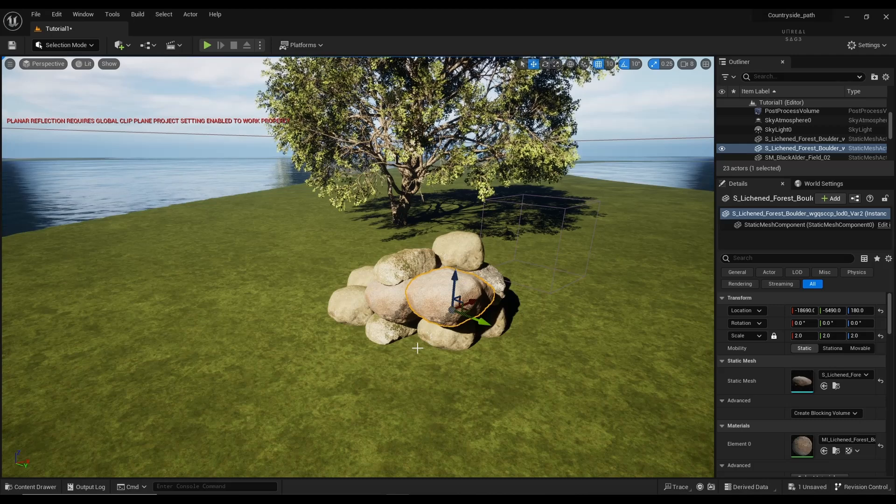
{"action": "left_click", "coordinate": [380, 347]}
Step: Duplicate the lower front boulder, rotate the copy 60°, and fit it into the pile front
{"action": "left_click", "coordinate": [381, 335]}
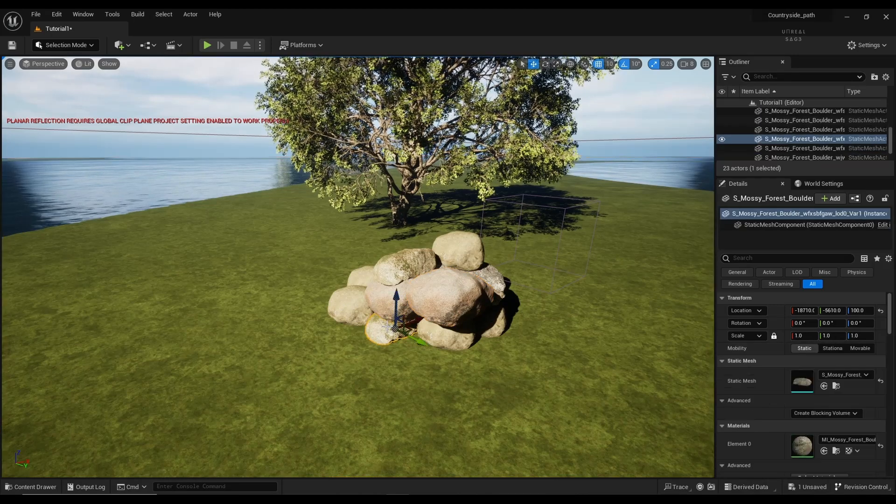
{"action": "left_click_drag", "start_coordinate": [406, 347], "coordinate": [463, 400], "text": "alt"}
{"action": "key", "text": "e"}
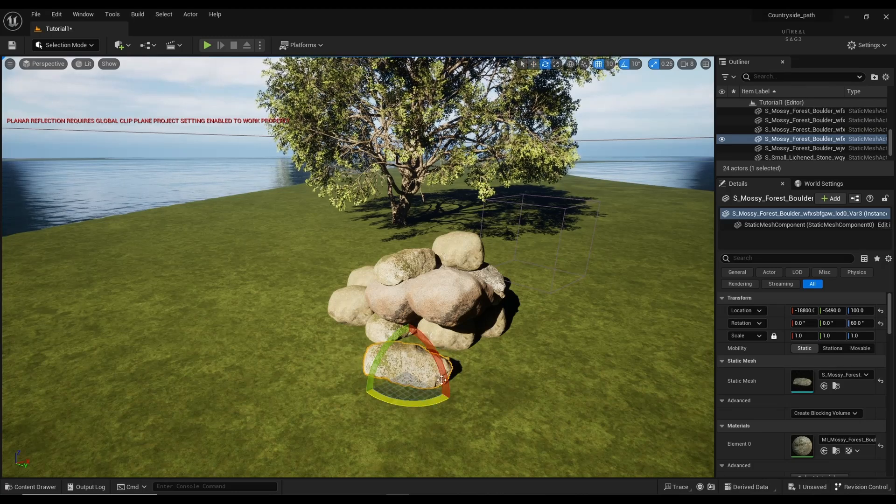
{"action": "key", "text": "w"}
{"action": "left_click_drag", "start_coordinate": [423, 368], "coordinate": [439, 378]}
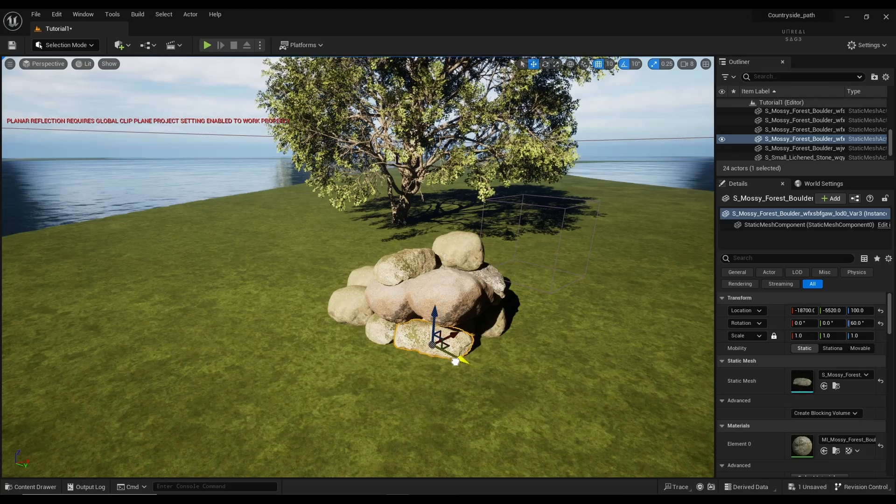
{"action": "key", "text": "e"}
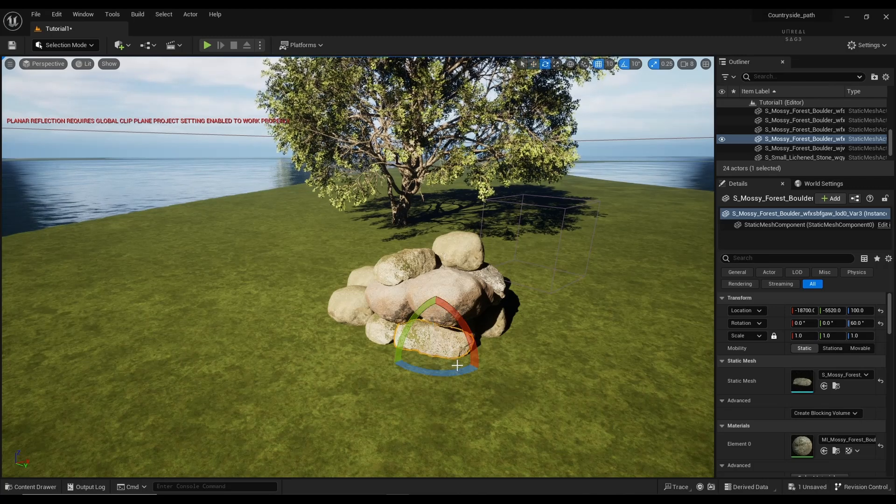
{"action": "key", "text": "w"}
{"action": "left_click", "coordinate": [438, 365]}
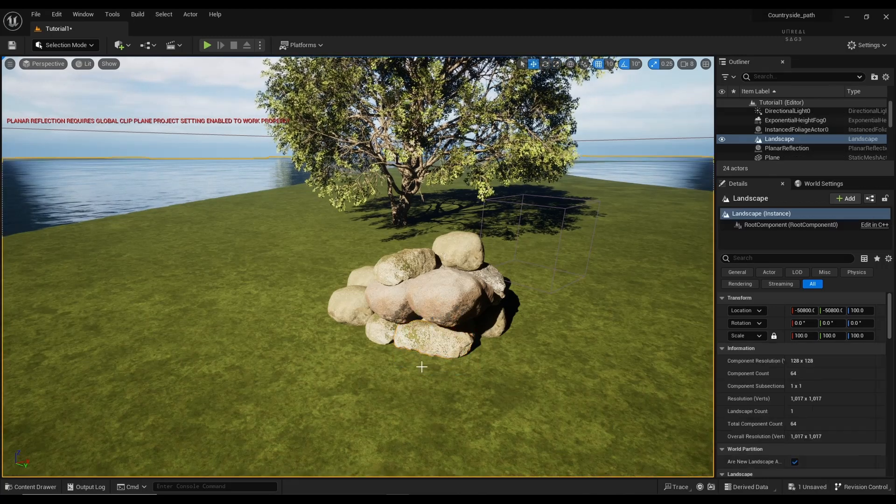
Step: Duplicate the small left boulder with Ctrl+D and lower the copy onto the pile
{"action": "left_click", "coordinate": [354, 297]}
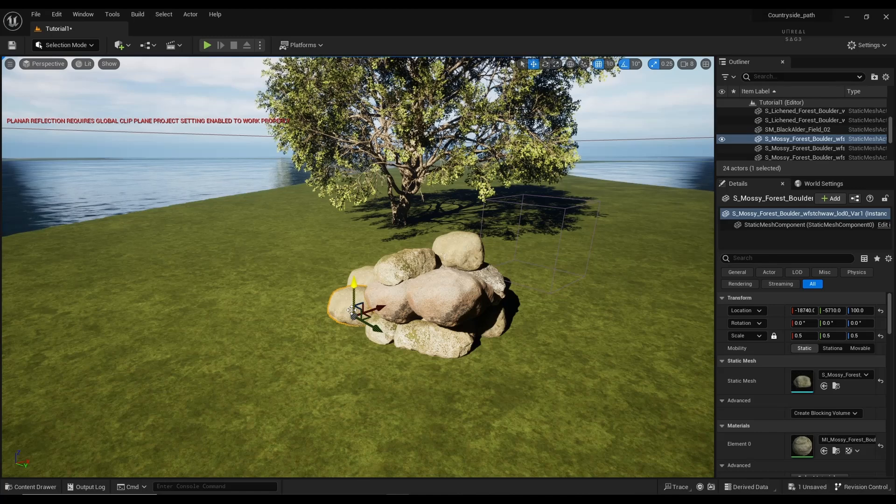
{"action": "key", "text": "ctrl+d"}
{"action": "left_click_drag", "start_coordinate": [358, 293], "coordinate": [386, 285]}
{"action": "left_click_drag", "start_coordinate": [369, 252], "coordinate": [368, 329]}
{"action": "left_click", "coordinate": [412, 380]}
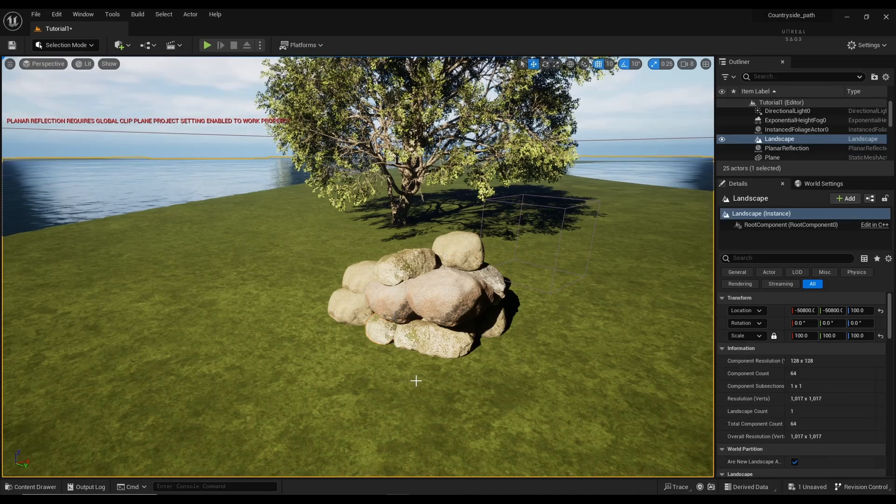
Step: Select all 14 pile rocks in the Outliner and duplicate them with Ctrl+D
{"action": "left_click", "coordinate": [422, 346]}
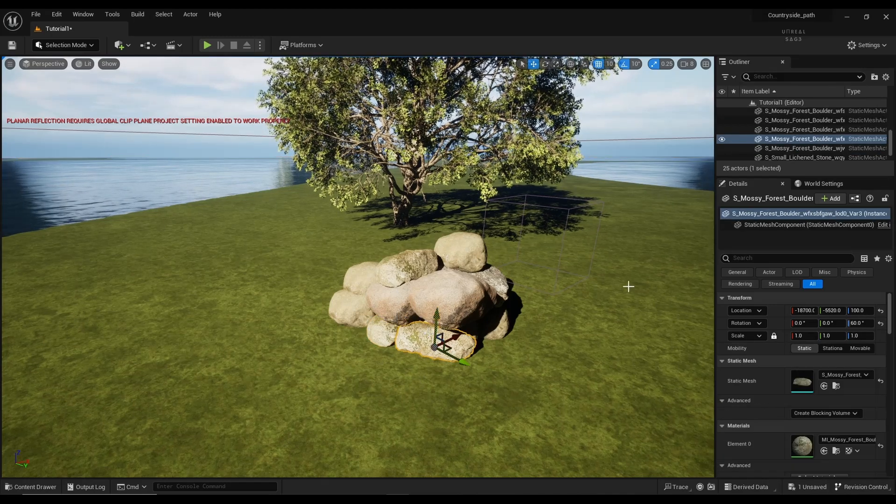
{"action": "scroll", "coordinate": [763, 154], "scroll_direction": "down", "scroll_amount": 2}
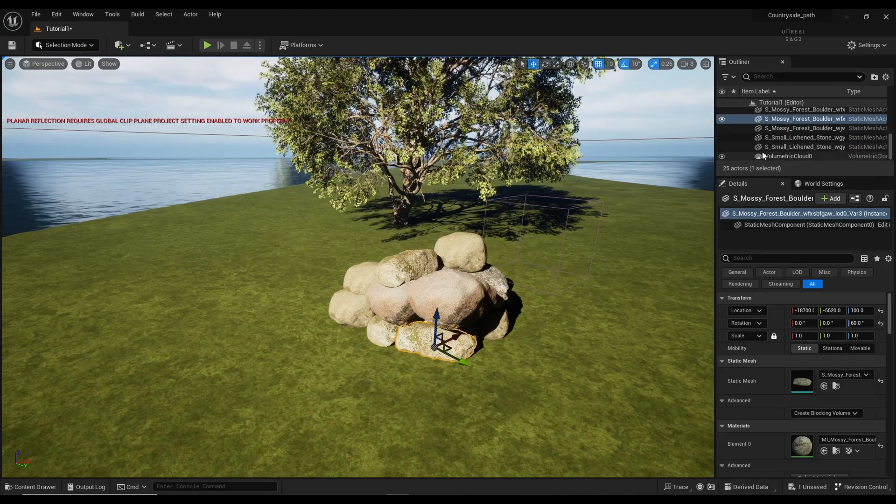
{"action": "left_click", "coordinate": [771, 147]}
{"action": "scroll", "coordinate": [770, 148], "scroll_direction": "up", "scroll_amount": 3}
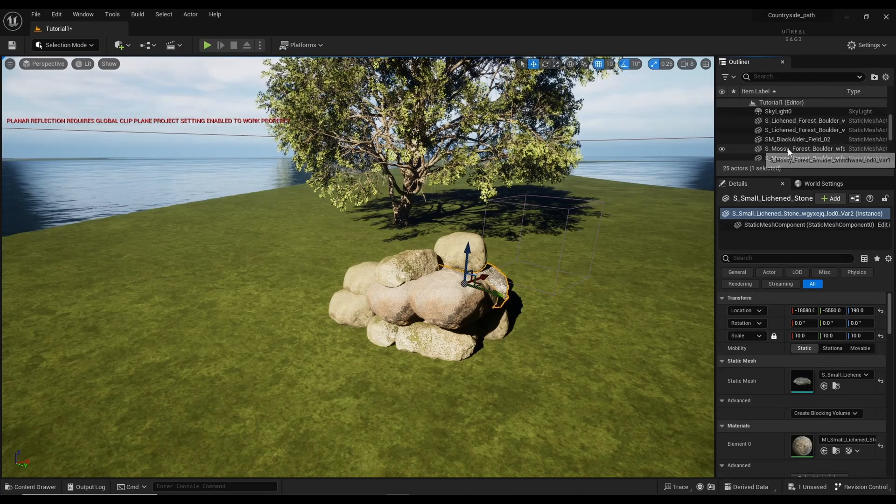
{"action": "left_click", "coordinate": [788, 149], "text": "shift"}
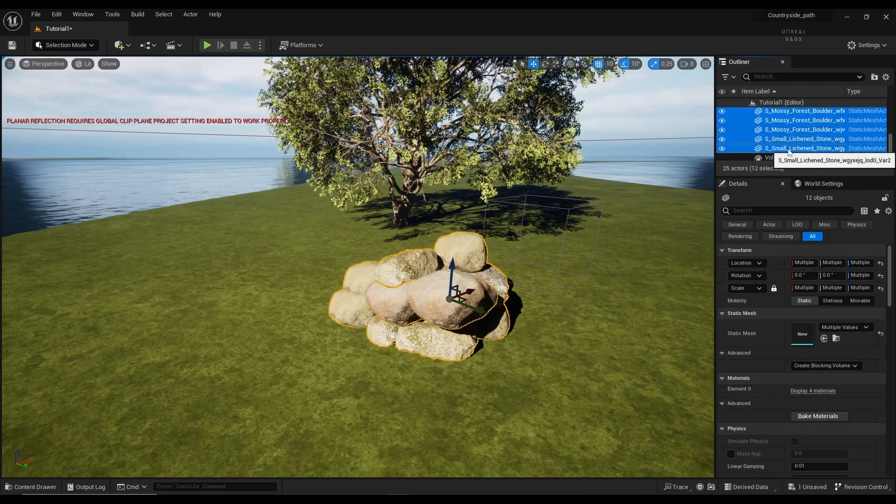
{"action": "scroll", "coordinate": [789, 149], "scroll_direction": "up", "scroll_amount": 3}
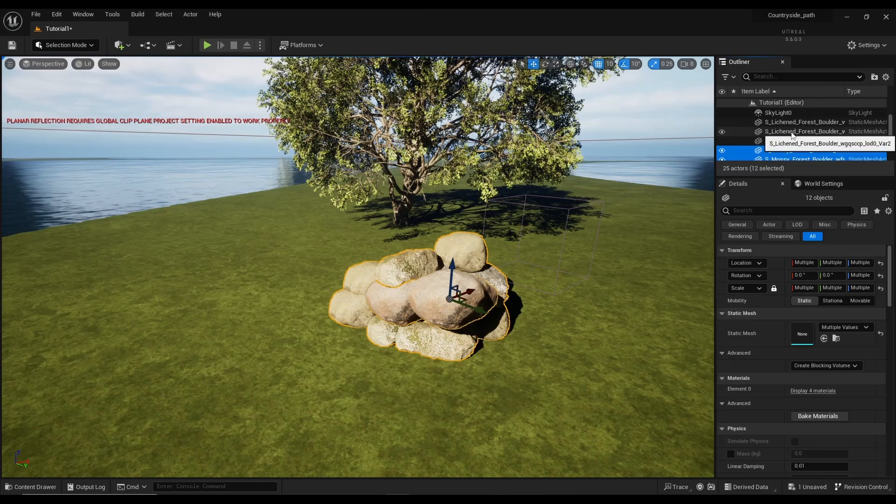
{"action": "left_click", "coordinate": [792, 132], "text": "ctrl"}
{"action": "left_click", "coordinate": [791, 124], "text": "ctrl"}
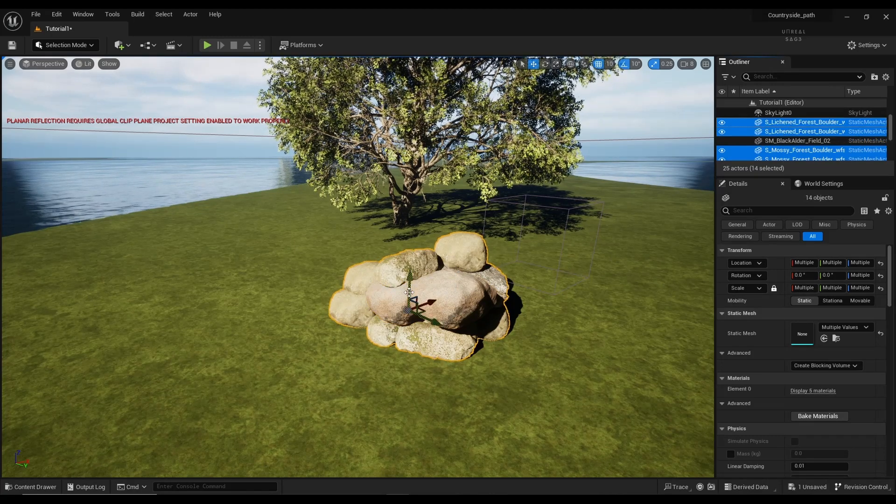
{"action": "key", "text": "ctrl+d"}
Step: Move the 14 duplicated rocks away from the original pile
{"action": "left_click_drag", "start_coordinate": [405, 306], "coordinate": [379, 263]}
{"action": "right_click_drag", "start_coordinate": [359, 308], "coordinate": [382, 362]}
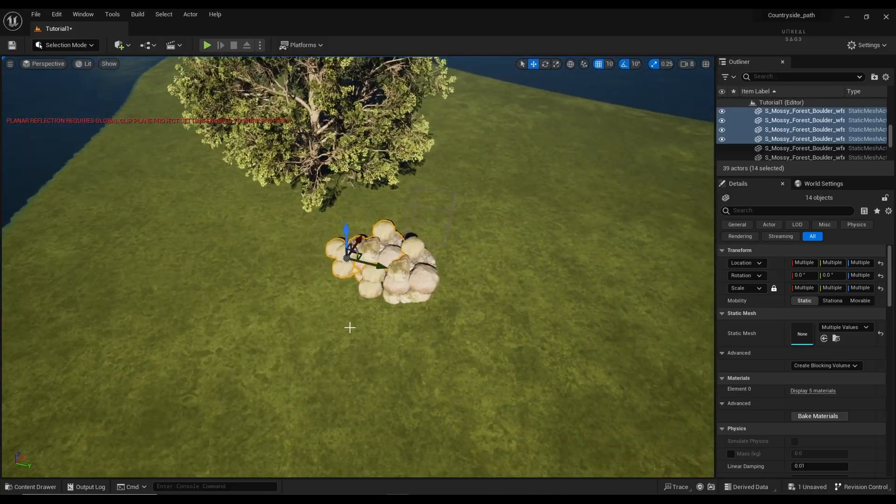
{"action": "mouse_move", "coordinate": [350, 325]}
{"action": "right_mouse_down"}
{"action": "mouse_move", "coordinate": [355, 308]}
{"action": "mouse_move", "coordinate": [359, 322]}
{"action": "right_mouse_up"}
{"action": "key", "text": "s"}
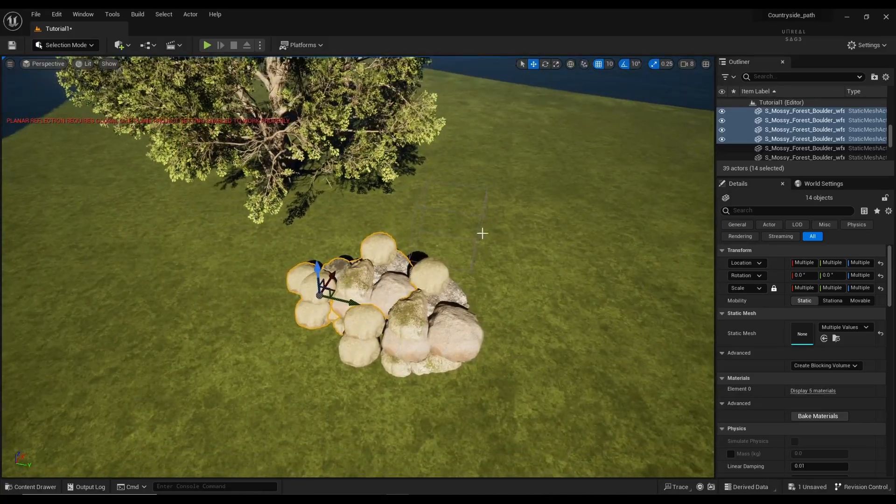
{"action": "left_click", "coordinate": [686, 66]}
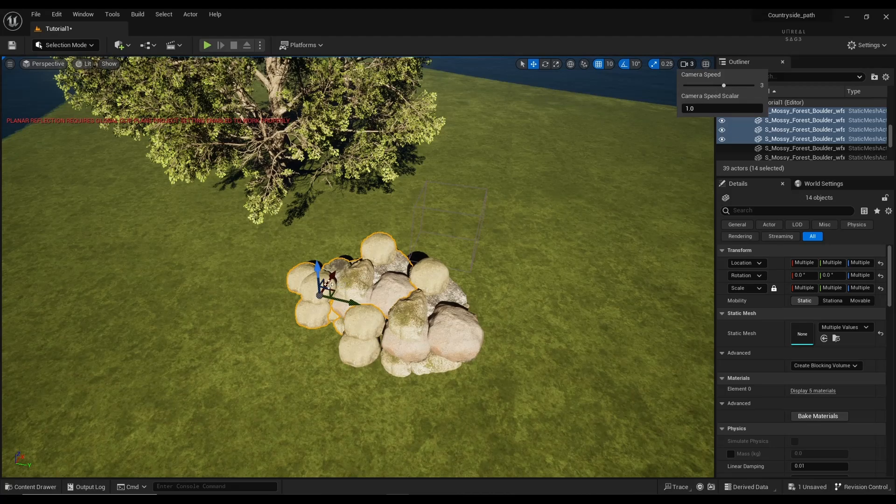
Step: Rotate the copied rock group around the vertical axis and push it against the pile's left side
{"action": "left_click_drag", "start_coordinate": [329, 284], "coordinate": [338, 256]}
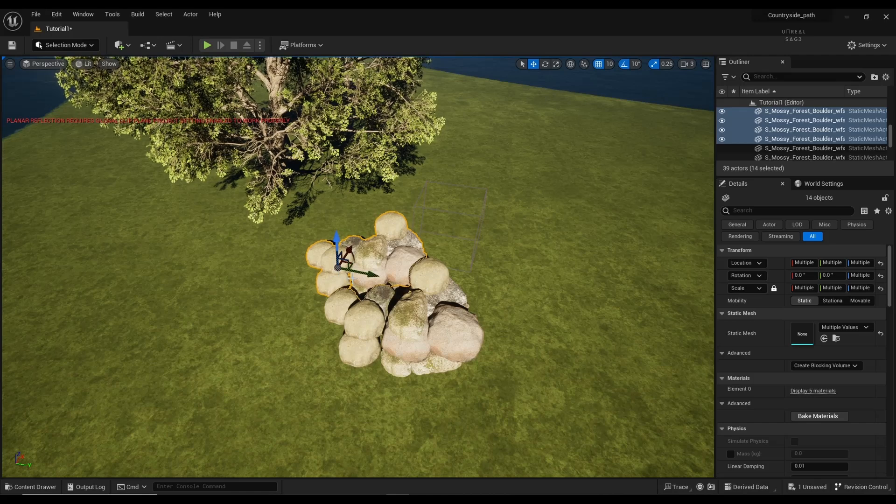
{"action": "left_click_drag", "start_coordinate": [350, 250], "coordinate": [310, 317]}
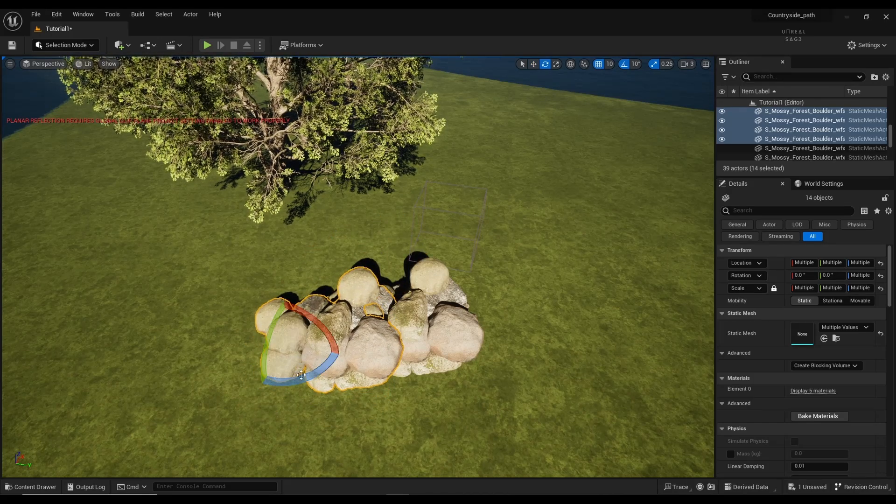
{"action": "left_click_drag", "start_coordinate": [301, 374], "coordinate": [220, 388]}
{"action": "key", "text": "w"}
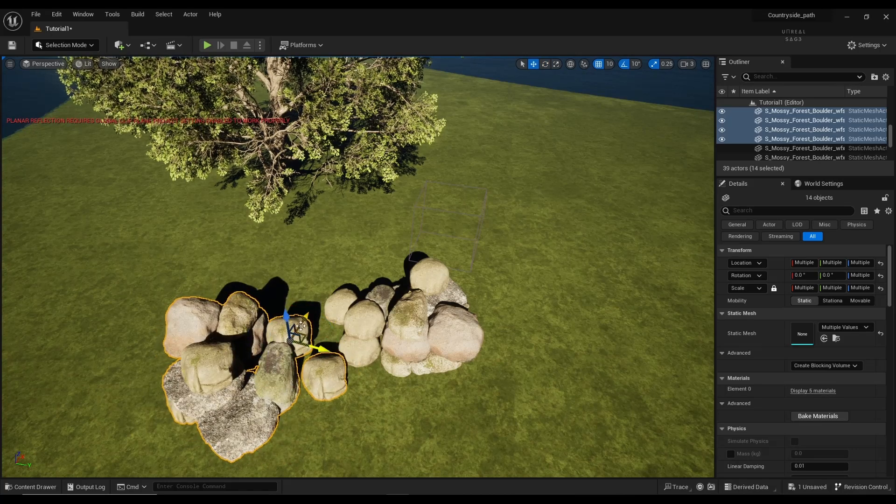
{"action": "left_click_drag", "start_coordinate": [301, 326], "coordinate": [357, 345]}
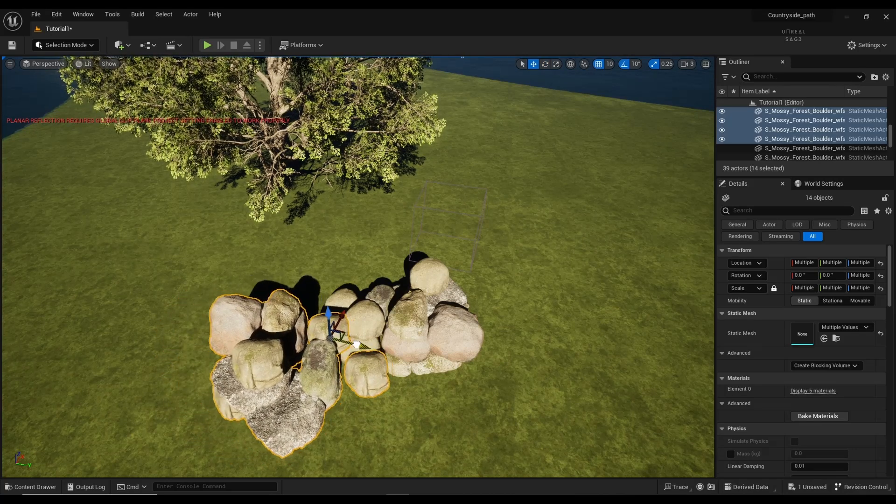
{"action": "left_click", "coordinate": [337, 422]}
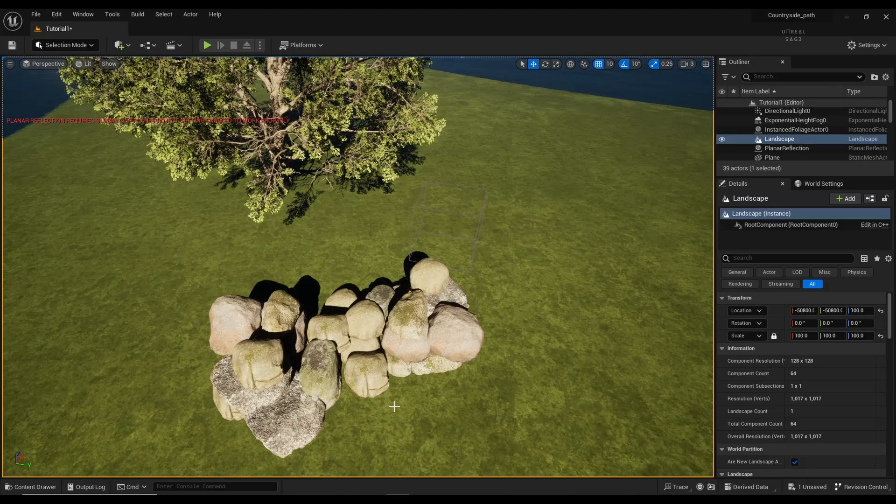
Step: Reselect the 14 copied rocks with undo and Alt-drag another layer on top of the pile
{"action": "key", "text": "w"}
{"action": "mouse_move", "coordinate": [394, 407]}
{"action": "right_mouse_down"}
{"action": "mouse_move", "coordinate": [418, 427]}
{"action": "mouse_move", "coordinate": [390, 385]}
{"action": "mouse_move", "coordinate": [374, 427]}
{"action": "mouse_move", "coordinate": [397, 411]}
{"action": "mouse_move", "coordinate": [384, 363]}
{"action": "mouse_move", "coordinate": [386, 405]}
{"action": "mouse_move", "coordinate": [396, 407]}
{"action": "right_mouse_up"}
{"action": "key", "text": "s"}
{"action": "key", "text": "w"}
{"action": "key", "text": "s"}
{"action": "key", "text": "w"}
{"action": "key", "text": "s"}
{"action": "key", "text": "w"}
{"action": "key", "text": "s"}
{"action": "key", "text": "ctrl+z"}
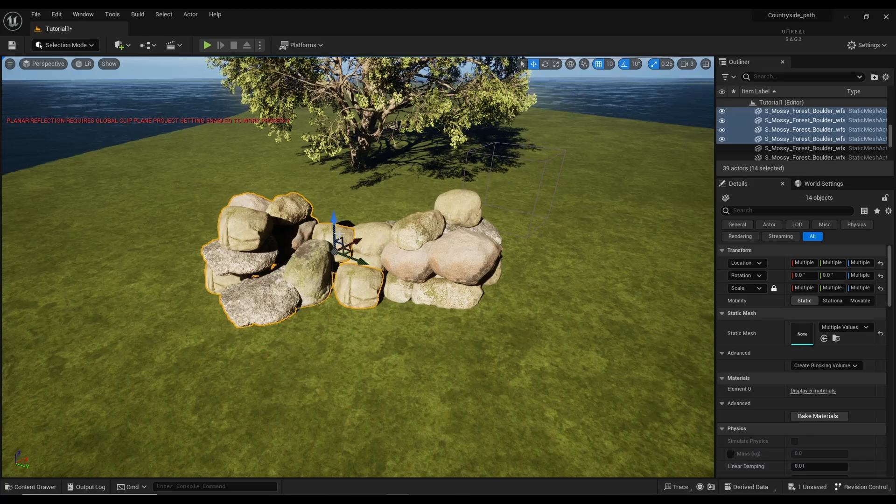
{"action": "left_click_drag", "start_coordinate": [335, 239], "coordinate": [458, 211], "text": "alt"}
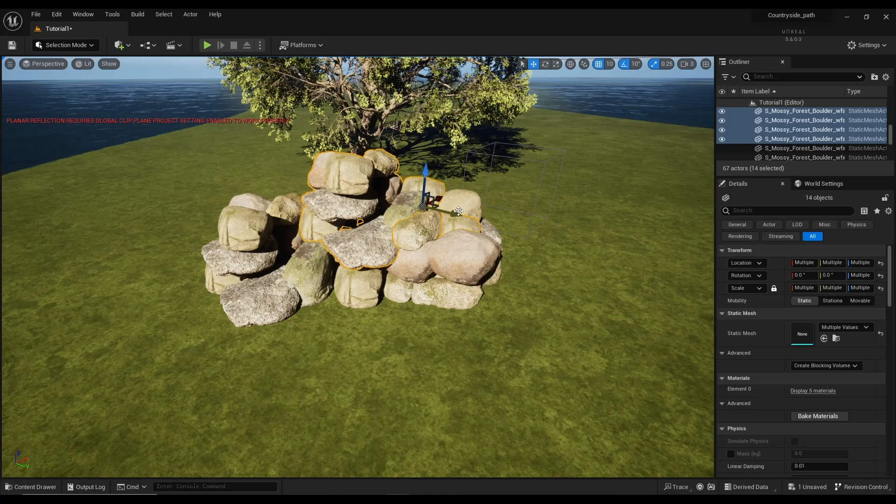
Step: Delete two boulders from the pile's top and move the left boulder into the pile
{"action": "left_click", "coordinate": [353, 173]}
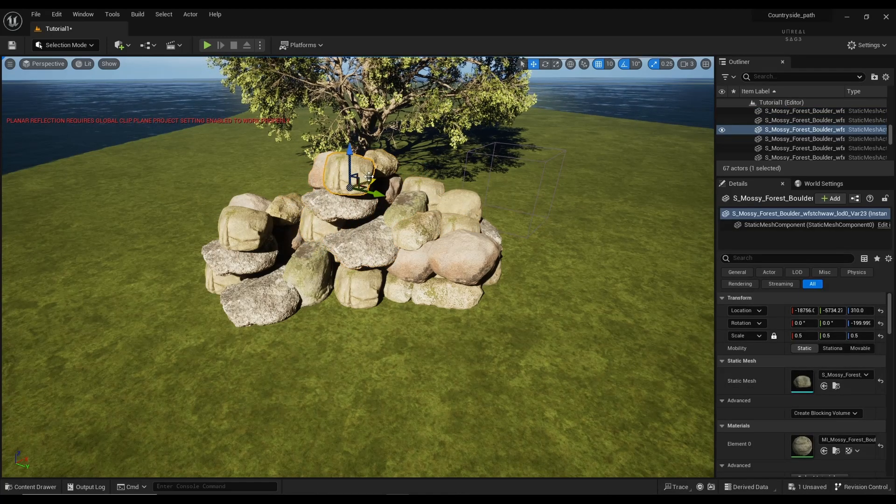
{"action": "key", "text": "Delete"}
{"action": "left_click", "coordinate": [312, 180]}
{"action": "key", "text": "Delete"}
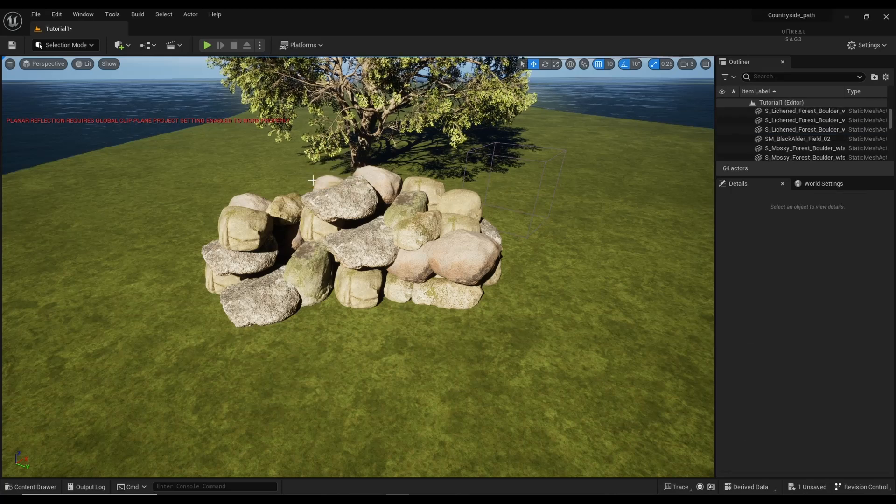
{"action": "left_click", "coordinate": [258, 230]}
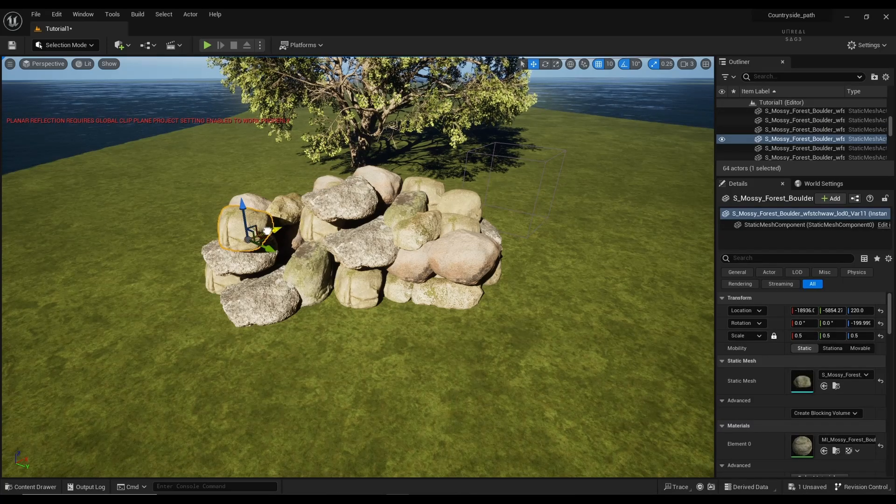
{"action": "left_click_drag", "start_coordinate": [267, 230], "coordinate": [324, 248]}
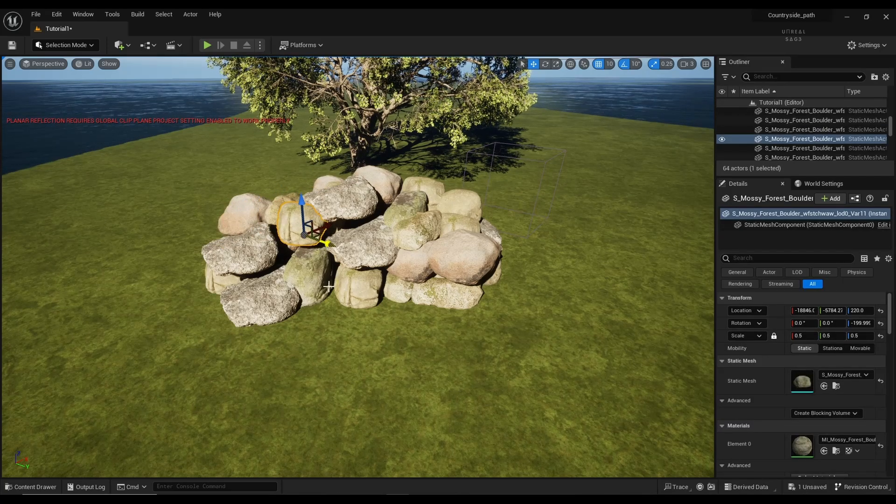
Step: Clear the pile's left side by deleting the lichened stone, the grey stone and seven boulders
{"action": "left_click", "coordinate": [222, 244]}
{"action": "key", "text": "Delete"}
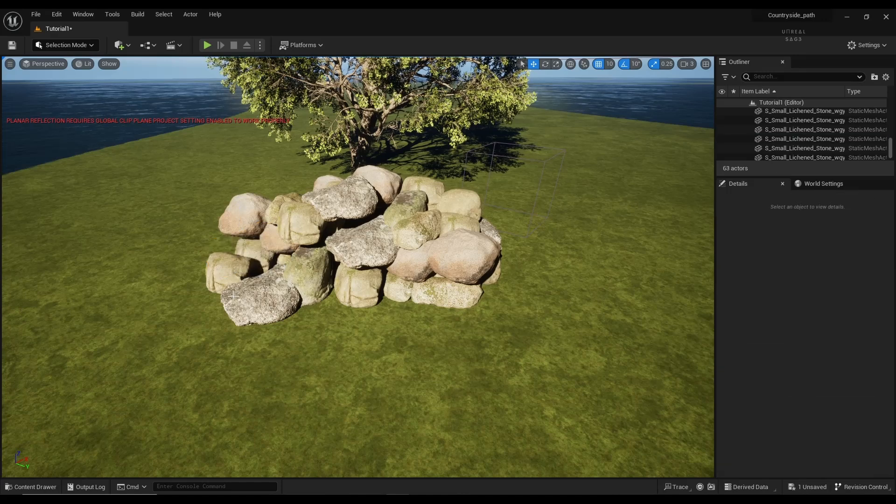
{"action": "left_click", "coordinate": [234, 296]}
{"action": "key", "text": "Delete"}
{"action": "left_click", "coordinate": [219, 280]}
{"action": "key", "text": "Delete"}
{"action": "left_click", "coordinate": [225, 255]}
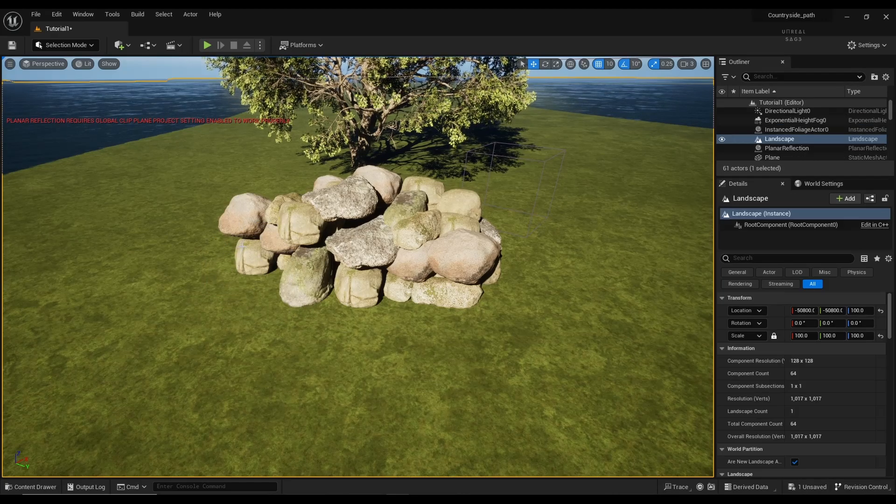
{"action": "left_click", "coordinate": [243, 221]}
{"action": "key", "text": "Delete"}
{"action": "left_click", "coordinate": [252, 254]}
{"action": "key", "text": "Delete"}
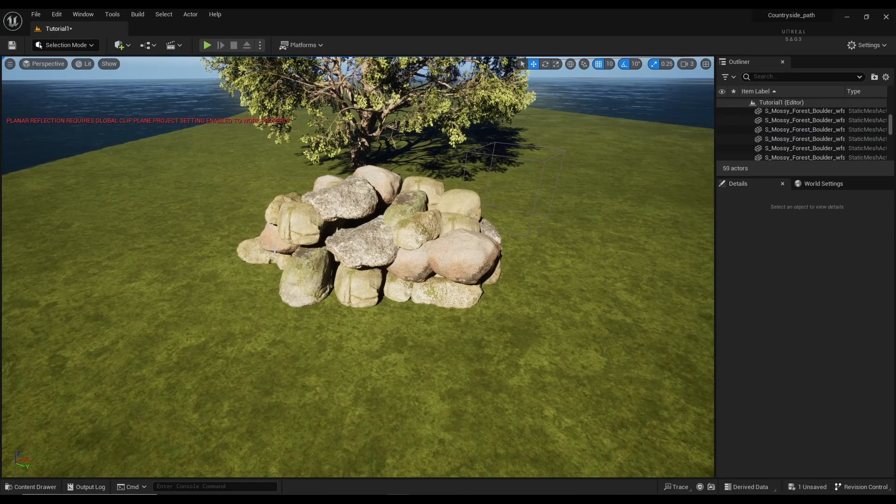
{"action": "left_click", "coordinate": [273, 249]}
{"action": "key", "text": "Delete"}
{"action": "left_click", "coordinate": [250, 249]}
{"action": "key", "text": "Delete"}
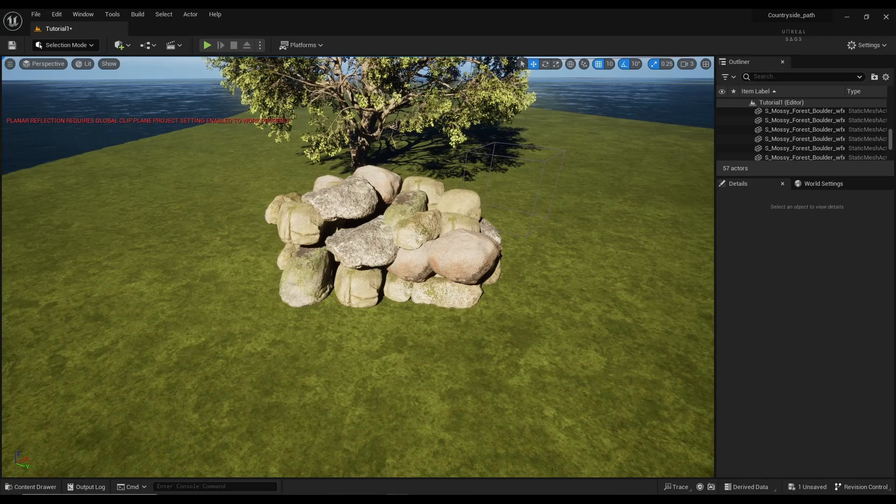
{"action": "left_click", "coordinate": [280, 213]}
{"action": "key", "text": "Delete"}
{"action": "left_click", "coordinate": [285, 223]}
{"action": "key", "text": "Delete"}
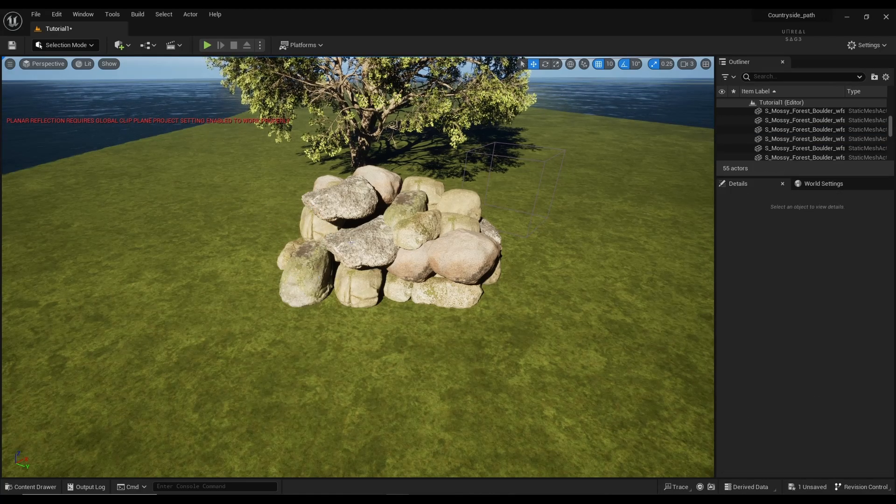
Step: Alt-drag copies of four pile boulders leftward, plus one more boulder onto the left edge
{"action": "left_click", "coordinate": [414, 207]}
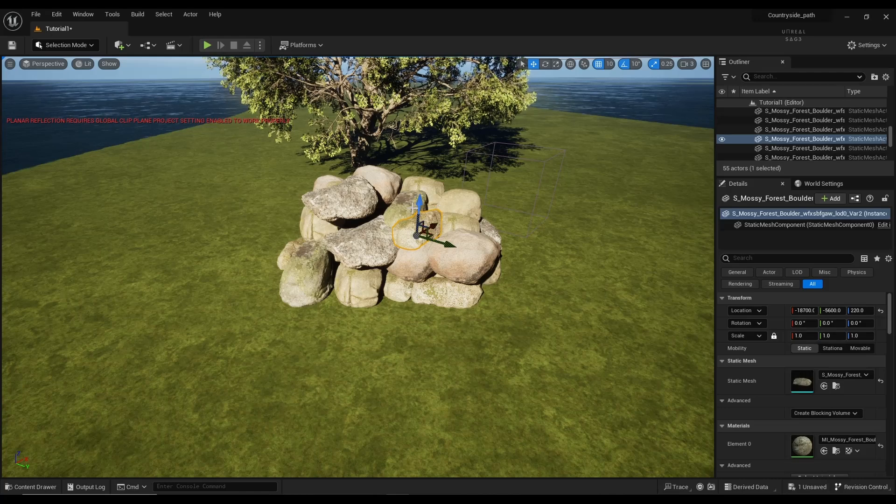
{"action": "left_click", "coordinate": [409, 206], "text": "ctrl"}
{"action": "left_click", "coordinate": [455, 223], "text": "ctrl"}
{"action": "left_click", "coordinate": [462, 259], "text": "ctrl"}
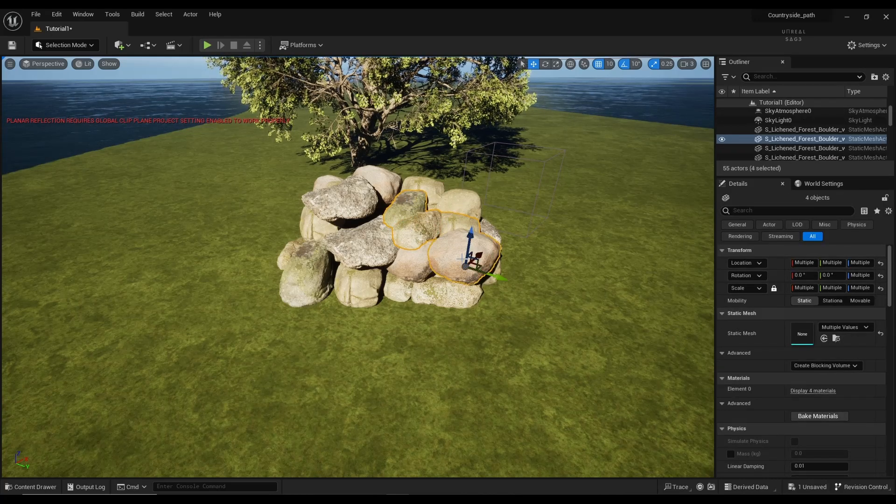
{"action": "left_click_drag", "start_coordinate": [484, 280], "coordinate": [354, 230], "text": "alt"}
{"action": "left_click", "coordinate": [297, 276]}
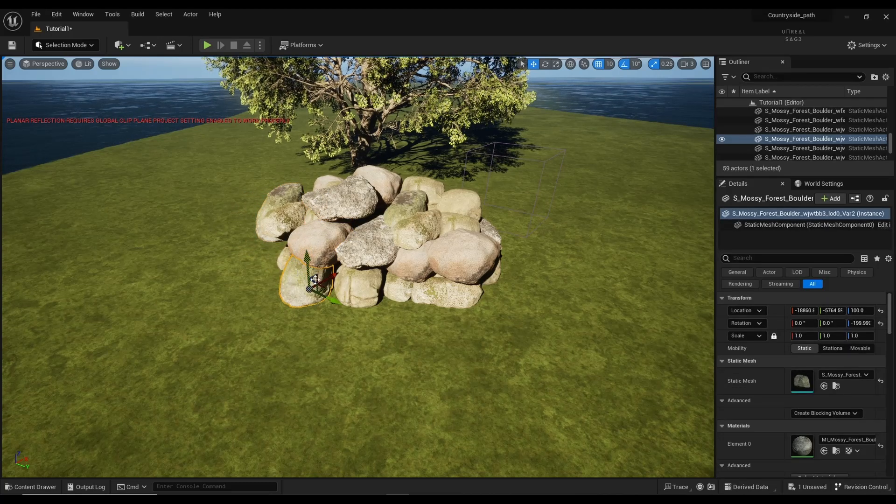
{"action": "left_click_drag", "start_coordinate": [321, 283], "coordinate": [285, 282], "text": "alt"}
{"action": "left_click", "coordinate": [268, 311]}
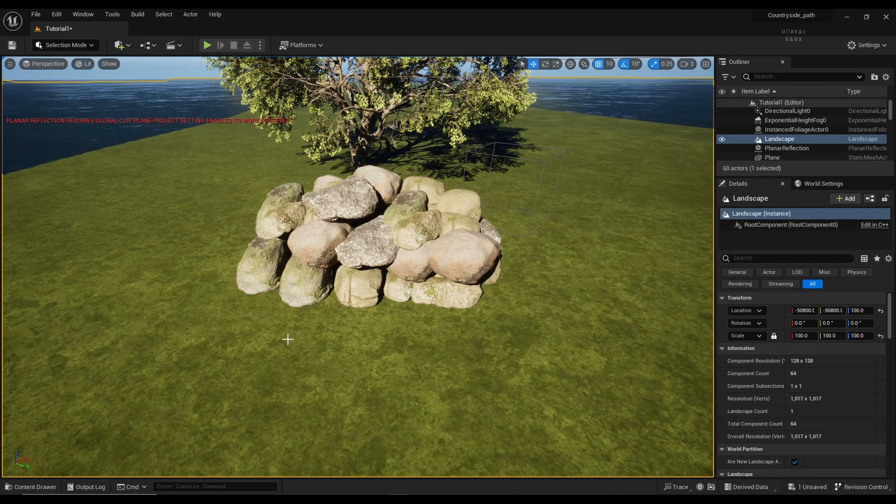
Step: Duplicate three small boulders at the pile's base and shift the copies left
{"action": "key", "text": "w"}
{"action": "right_click_drag", "start_coordinate": [288, 340], "coordinate": [436, 309]}
{"action": "key", "text": "s"}
{"action": "key", "text": "a"}
{"action": "key", "text": "w"}
{"action": "left_click", "coordinate": [313, 278]}
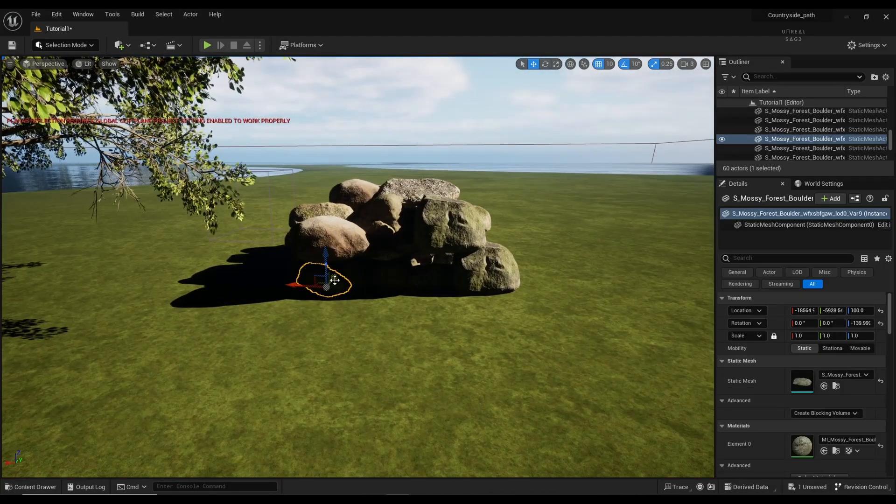
{"action": "left_click", "coordinate": [367, 269], "text": "ctrl"}
{"action": "left_click", "coordinate": [387, 272], "text": "ctrl"}
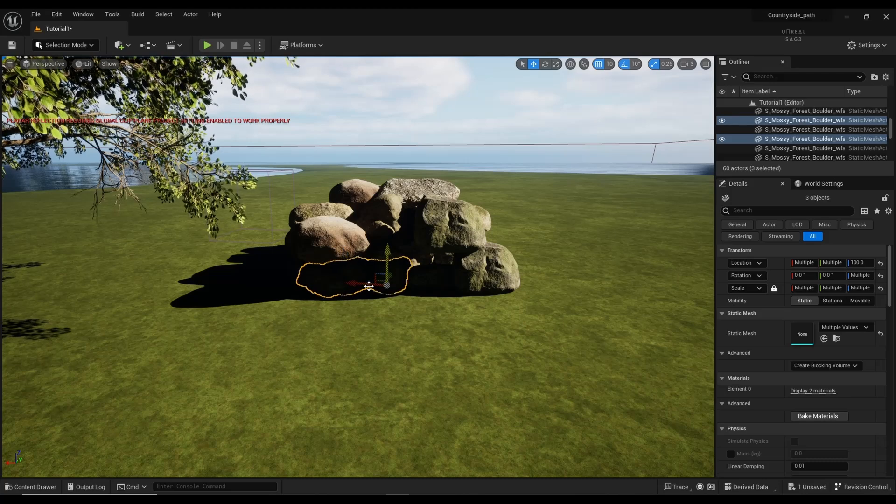
{"action": "left_click_drag", "start_coordinate": [399, 276], "coordinate": [352, 283], "text": "alt"}
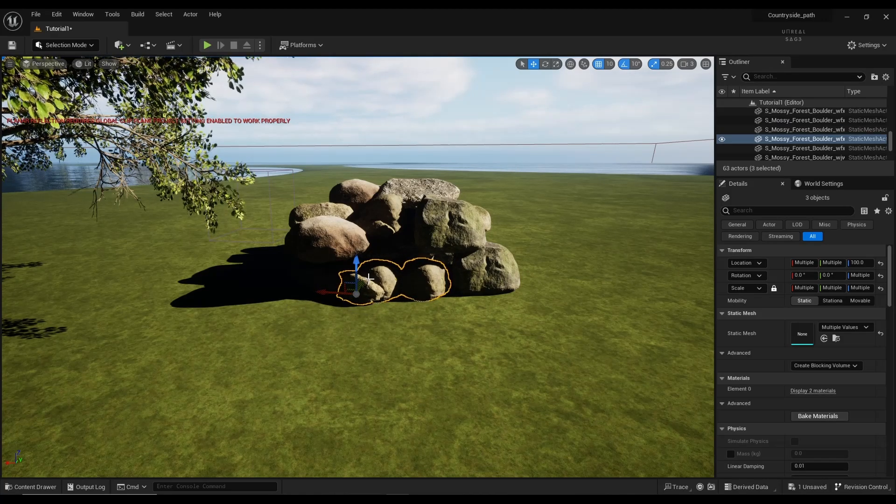
Step: Nudge one new small boulder along X, then view the pile under the tree
{"action": "left_click", "coordinate": [383, 278]}
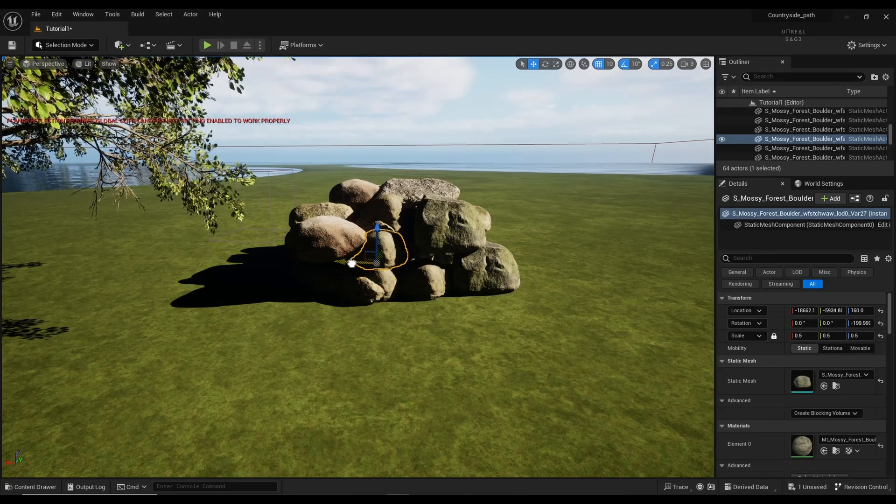
{"action": "left_click_drag", "start_coordinate": [366, 263], "coordinate": [363, 263]}
{"action": "left_click", "coordinate": [374, 336]}
{"action": "right_click_drag", "start_coordinate": [373, 336], "coordinate": [460, 323]}
{"action": "right_click_drag", "start_coordinate": [374, 298], "coordinate": [397, 280]}
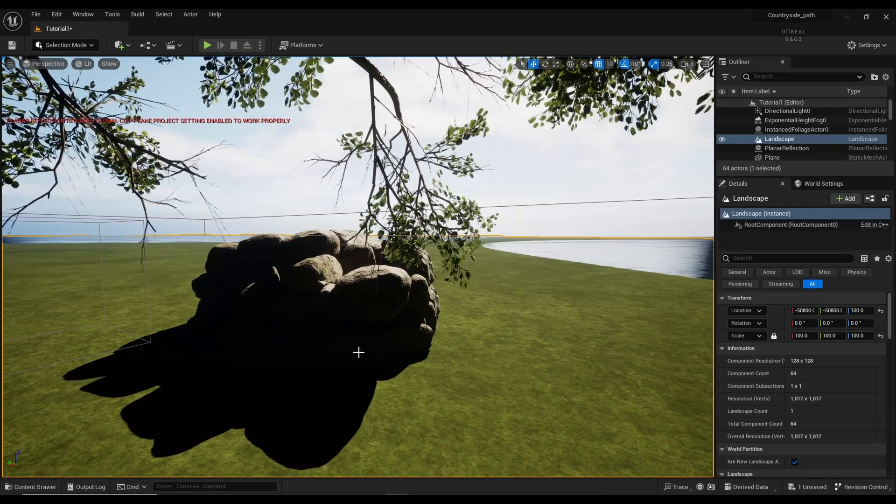
Step: Rotate the sun with Ctrl+L, swinging the rock pile between shadow and full light
{"action": "key", "text": "ctrl+l"}
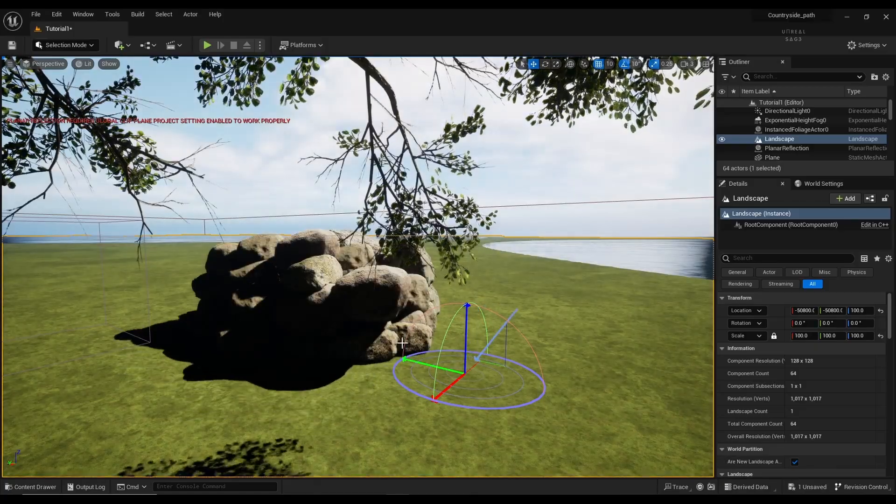
{"action": "key", "text": "ctrl+l"}
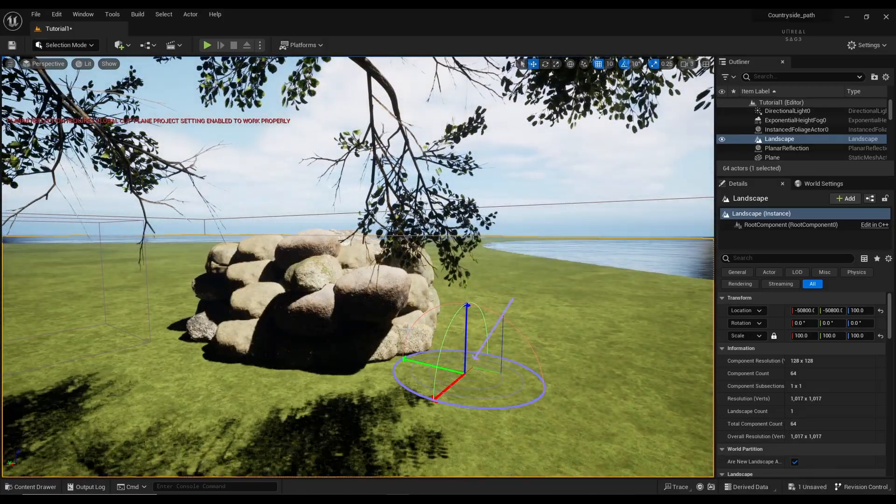
{"action": "key", "text": "ctrl+l"}
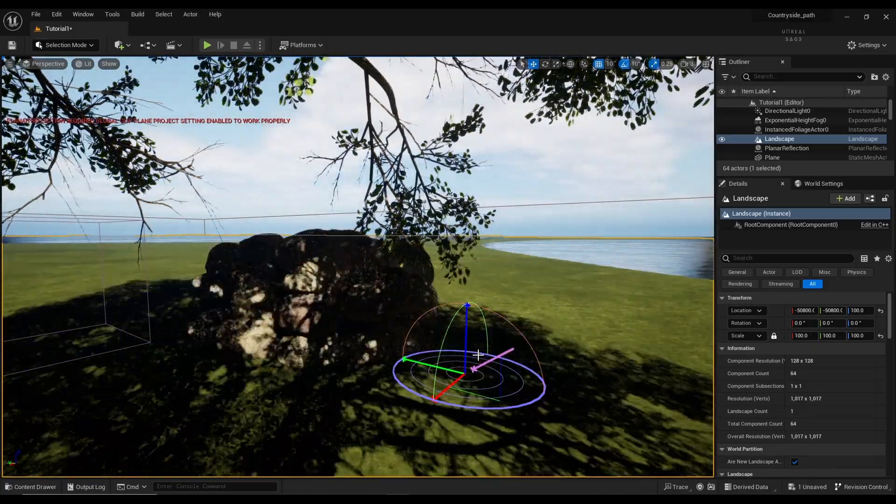
{"action": "key", "text": "ctrl+l"}
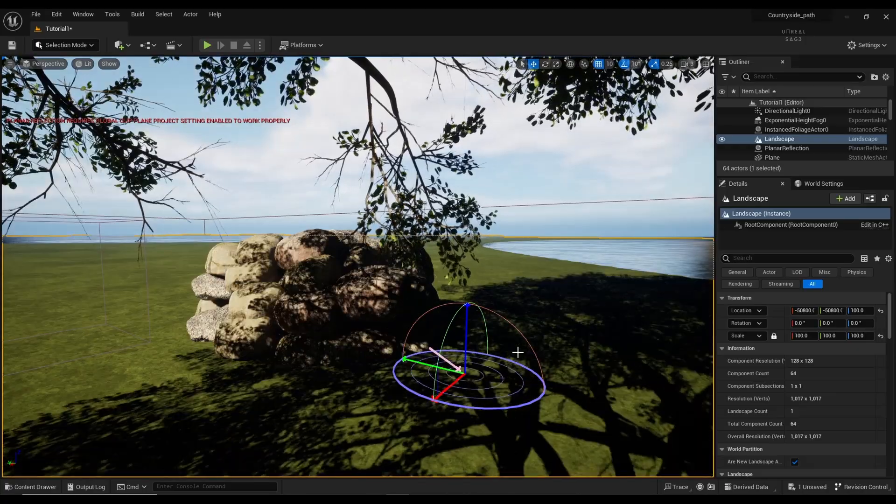
{"action": "key", "text": "ctrl+l"}
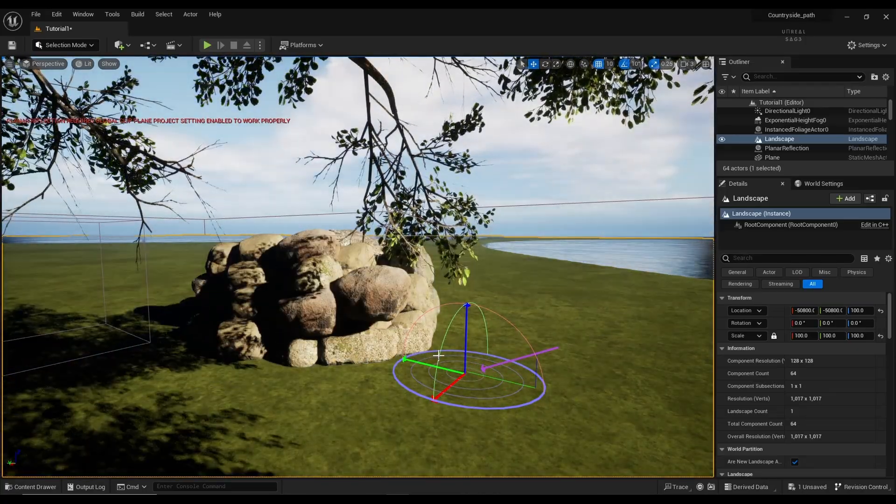
Step: Fly toward the rocks, then sweep the sun through sunset back to bright daylight
{"action": "right_click_drag", "start_coordinate": [439, 356], "coordinate": [448, 335]}
{"action": "key", "text": "w"}
{"action": "key", "text": "w"}
{"action": "key", "text": "s"}
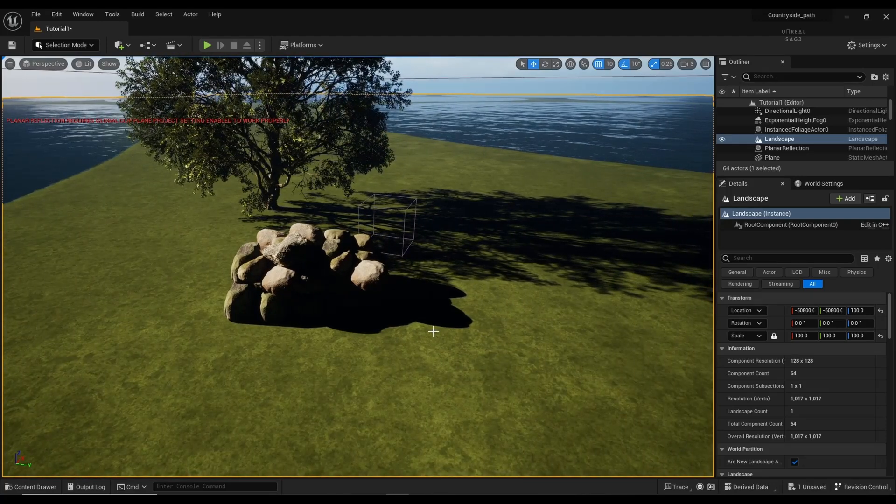
{"action": "key", "text": "ctrl+l"}
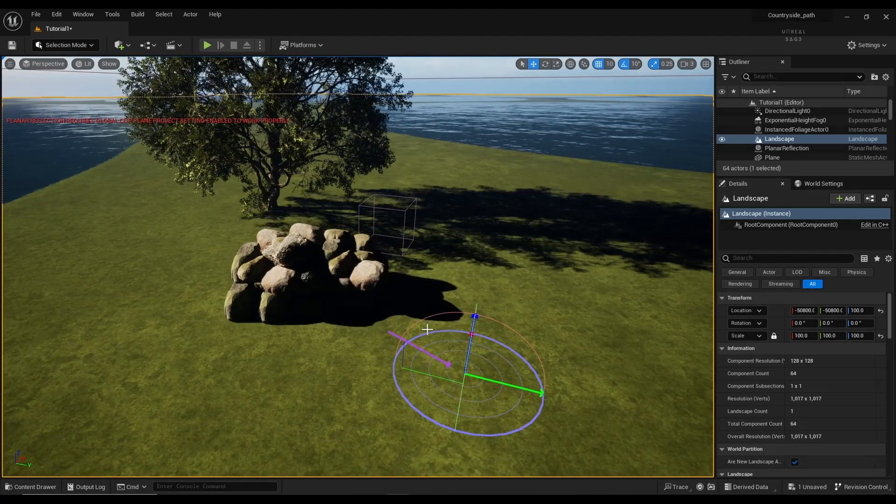
{"action": "key", "text": "ctrl+l"}
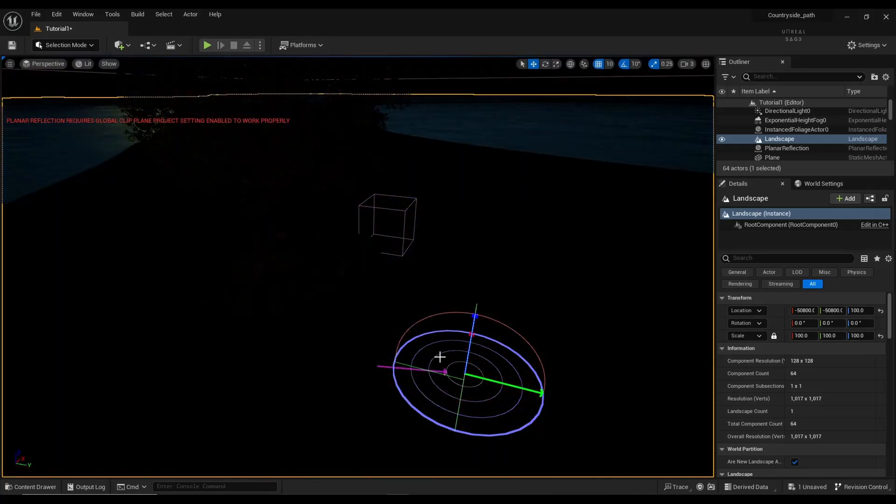
{"action": "key", "text": "ctrl+l"}
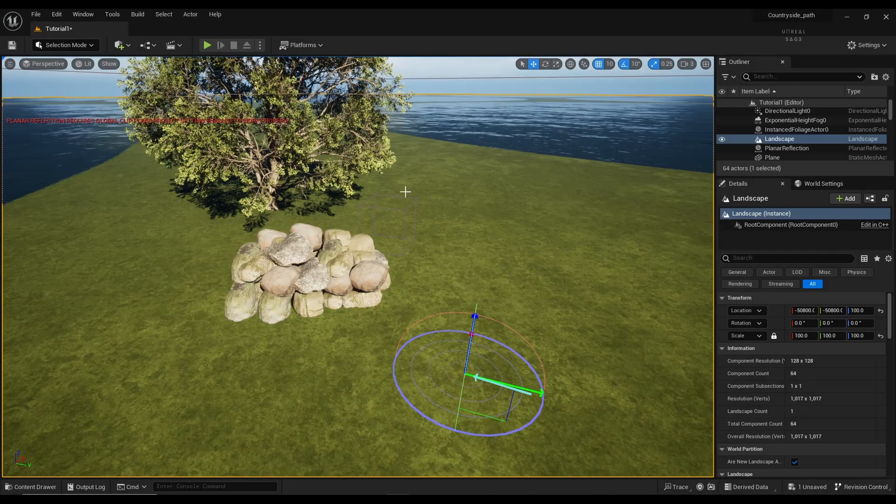
Step: Select the boulder on the pile's right and frame the pile with the tree in view
{"action": "left_click", "coordinate": [369, 276]}
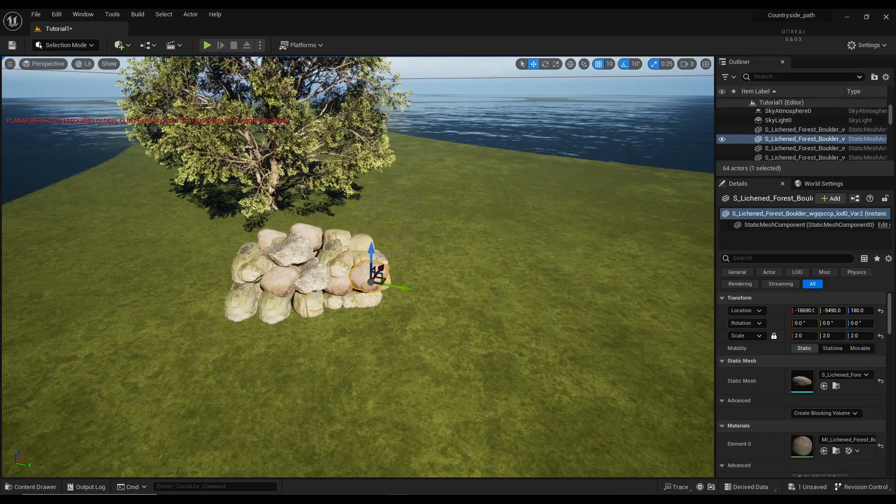
{"action": "key", "text": "f"}
{"action": "key", "text": "s"}
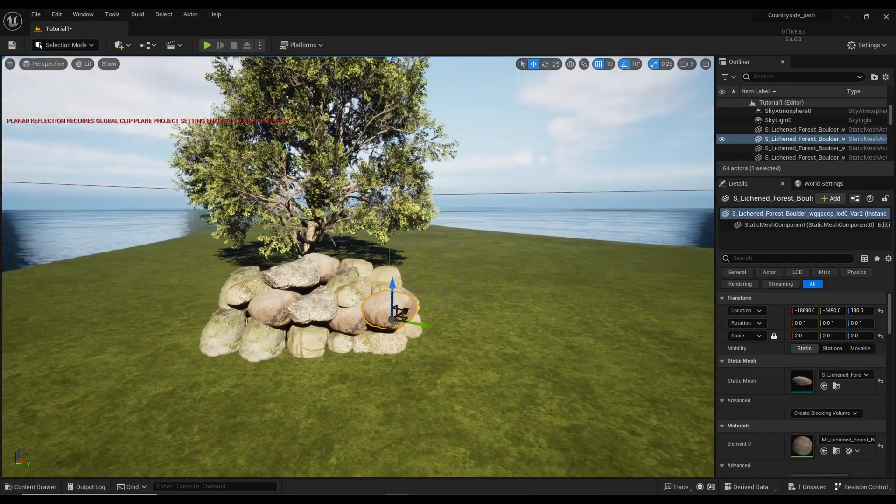
{"action": "right_click_drag", "start_coordinate": [359, 267], "coordinate": [353, 257]}
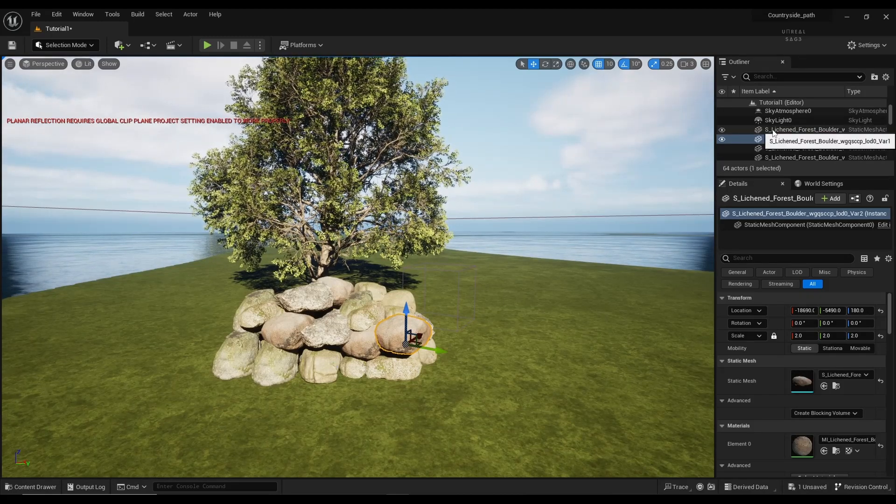
Step: Extend the Outliner selection across all the listed boulders of the pile
{"action": "left_click", "coordinate": [773, 131], "text": "ctrl"}
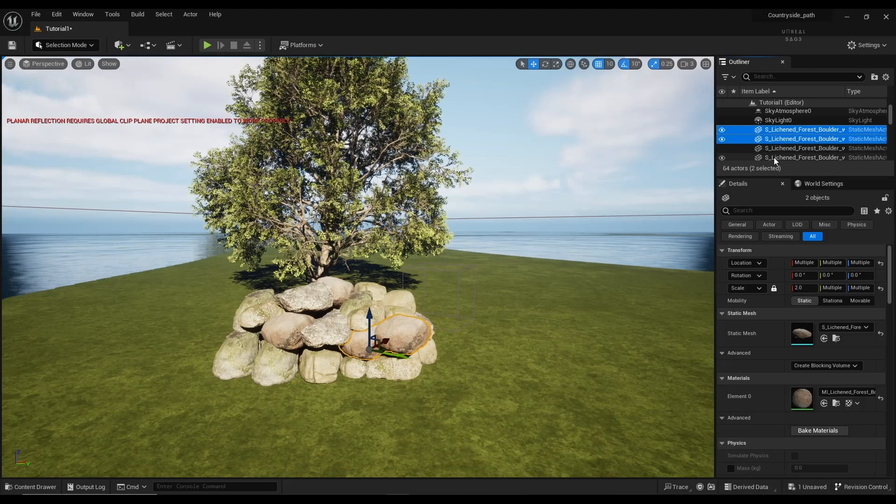
{"action": "scroll", "coordinate": [775, 161], "scroll_direction": "down", "scroll_amount": 5}
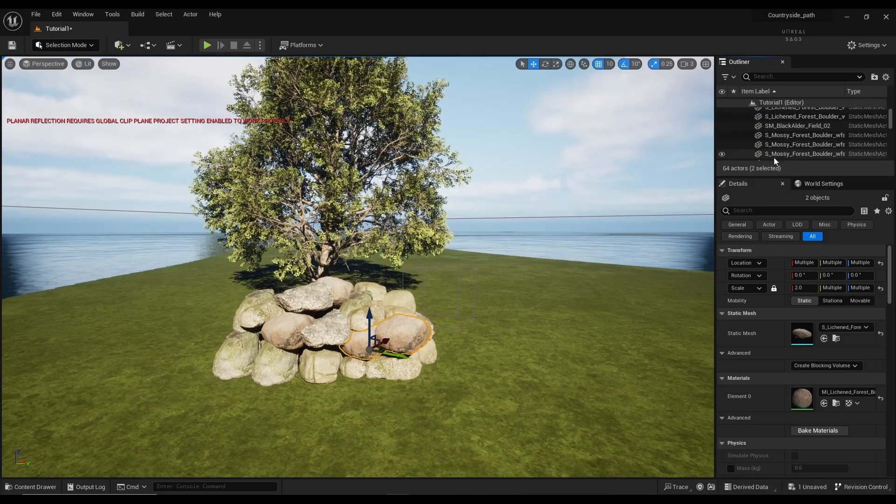
{"action": "scroll", "coordinate": [774, 160], "scroll_direction": "down", "scroll_amount": 5}
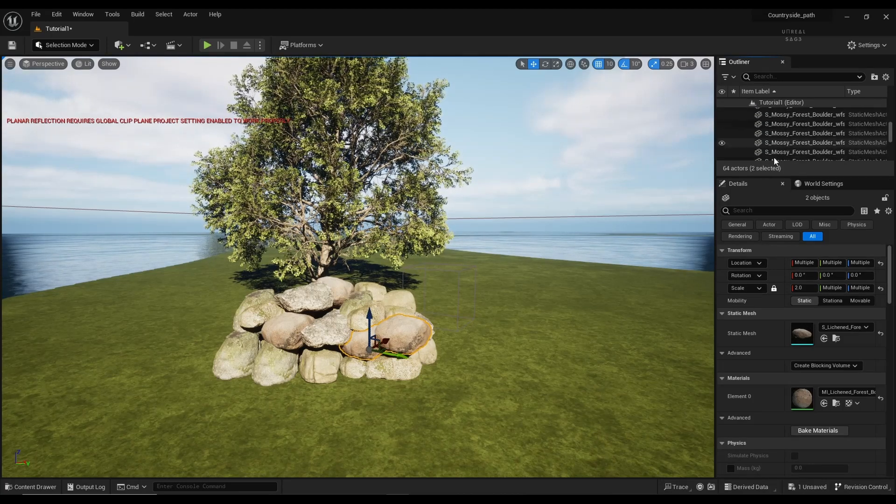
{"action": "scroll", "coordinate": [774, 158], "scroll_direction": "down", "scroll_amount": 5}
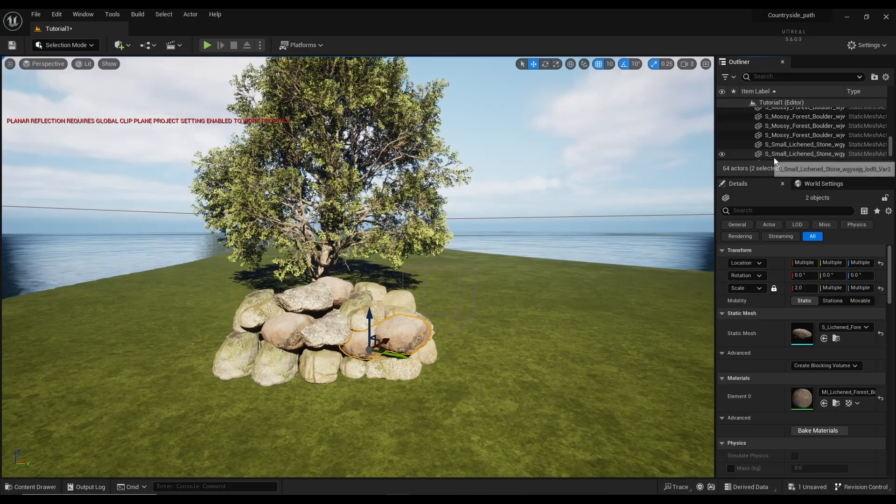
{"action": "scroll", "coordinate": [775, 159], "scroll_direction": "down", "scroll_amount": 3}
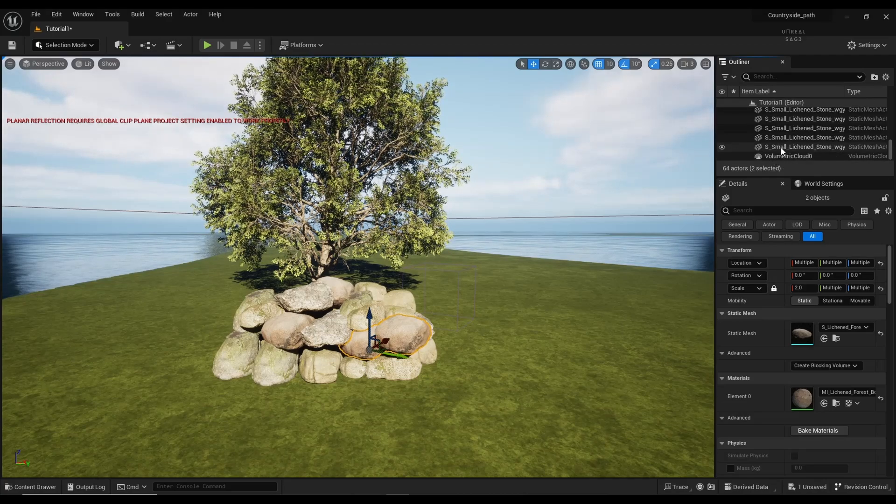
{"action": "left_click", "coordinate": [783, 150], "text": "shift"}
{"action": "scroll", "coordinate": [783, 151], "scroll_direction": "up", "scroll_amount": 4}
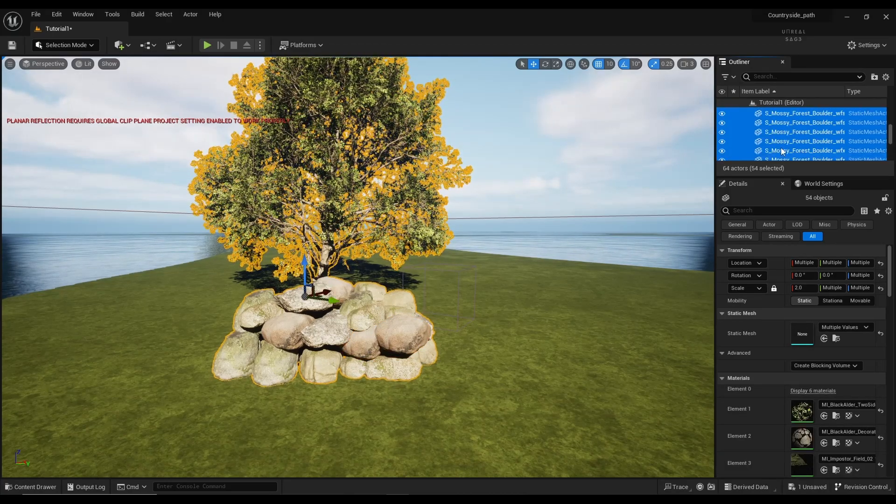
{"action": "scroll", "coordinate": [783, 152], "scroll_direction": "up", "scroll_amount": 5}
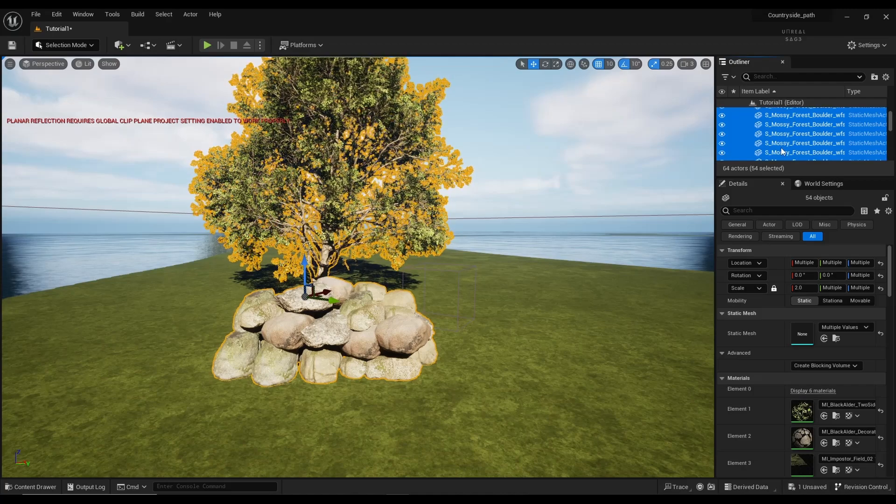
{"action": "scroll", "coordinate": [783, 151], "scroll_direction": "up", "scroll_amount": 3}
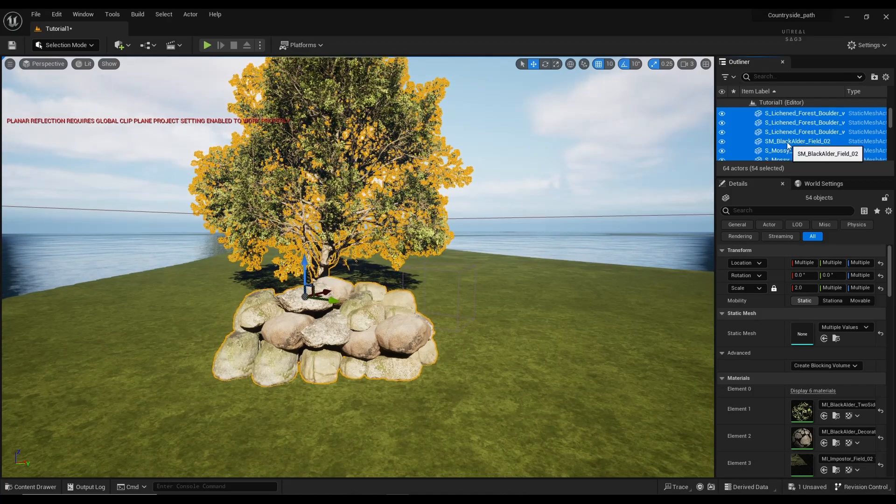
Step: Drop the tree from the selection and group the 53 stones as GroupActor0
{"action": "left_click", "coordinate": [787, 142], "text": "ctrl"}
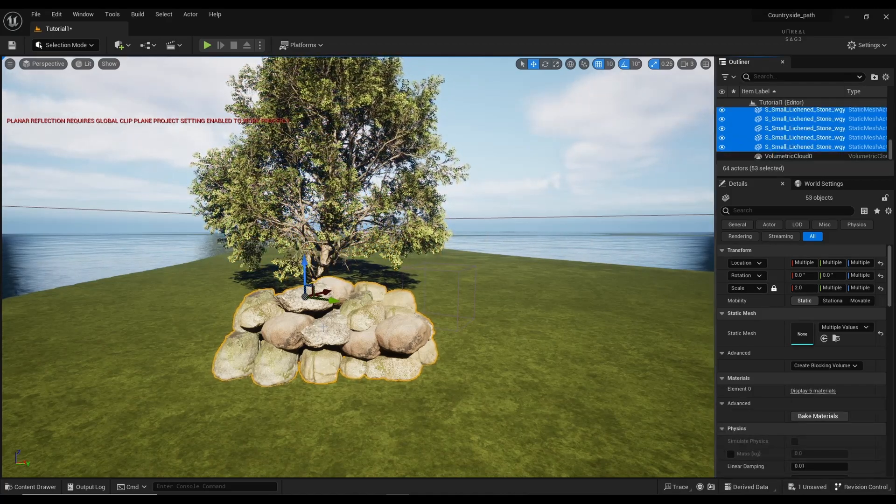
{"action": "right_click", "coordinate": [767, 126]}
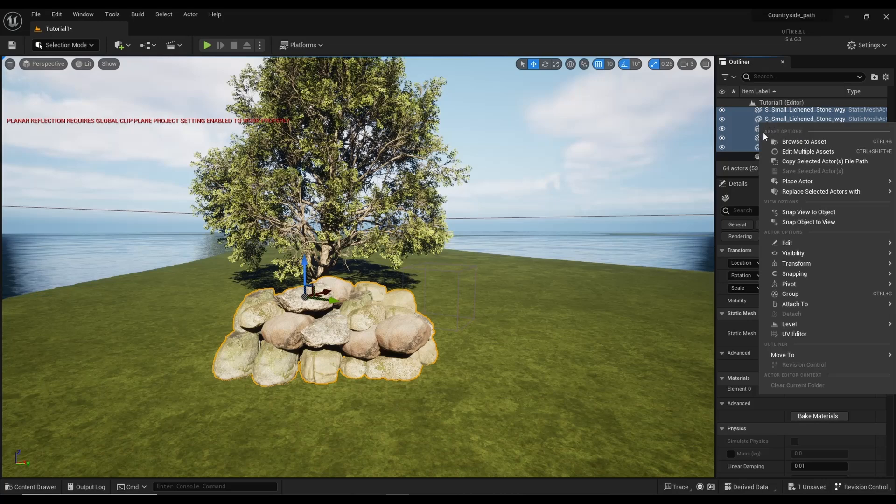
{"action": "left_click", "coordinate": [792, 295]}
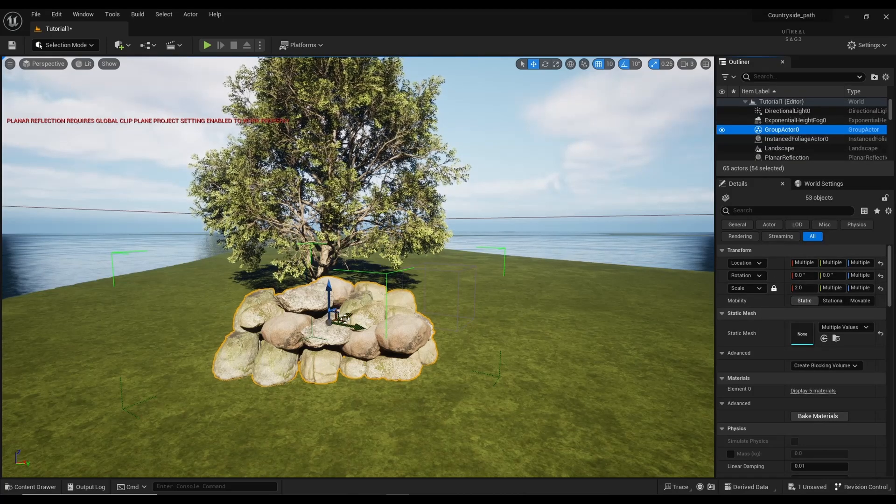
Step: Move SM_BlackAlder_Field_02 into the rock pile's centre, lowered to -18500, -5750, 300
{"action": "left_click_drag", "start_coordinate": [347, 315], "coordinate": [373, 315]}
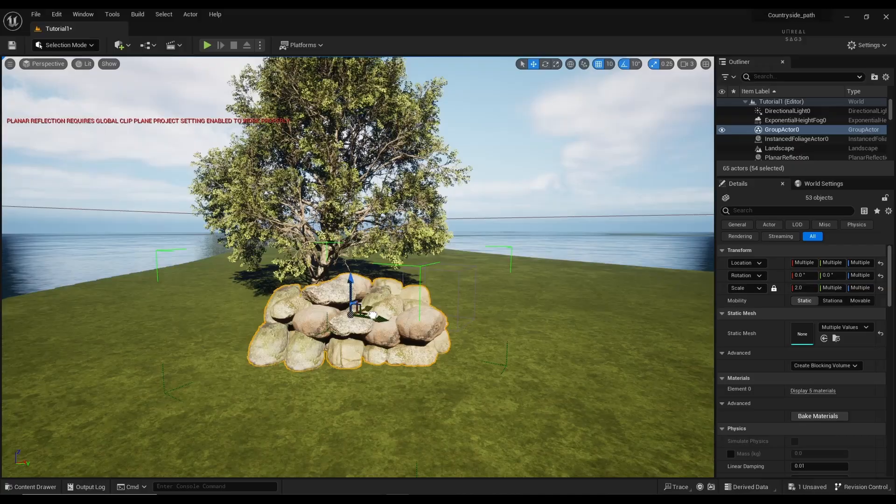
{"action": "left_click", "coordinate": [340, 231]}
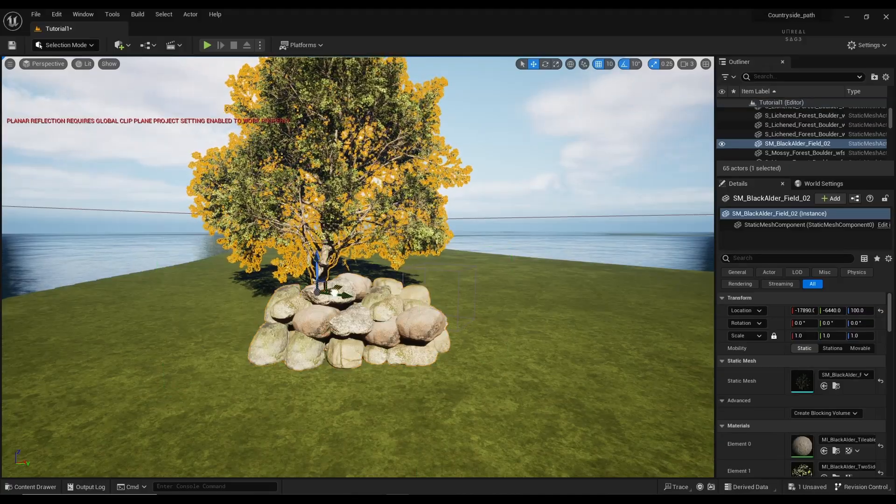
{"action": "left_click_drag", "start_coordinate": [385, 311], "coordinate": [276, 241]}
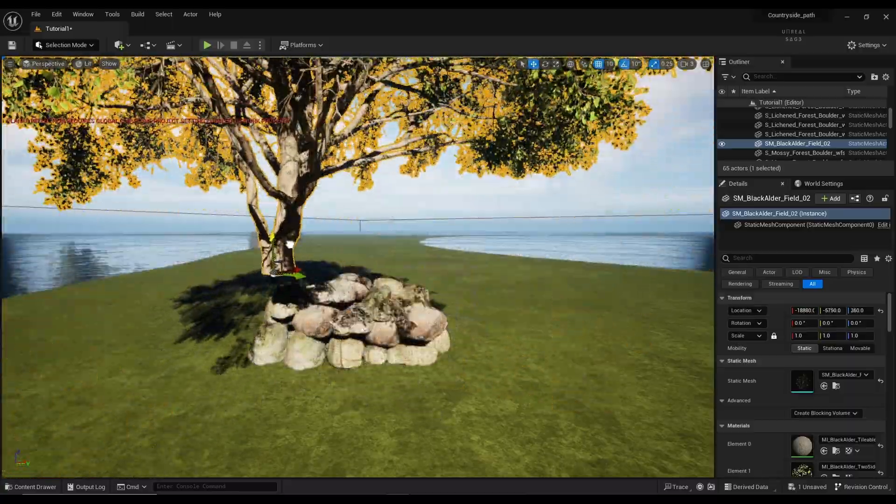
{"action": "left_click_drag", "start_coordinate": [305, 268], "coordinate": [390, 263]}
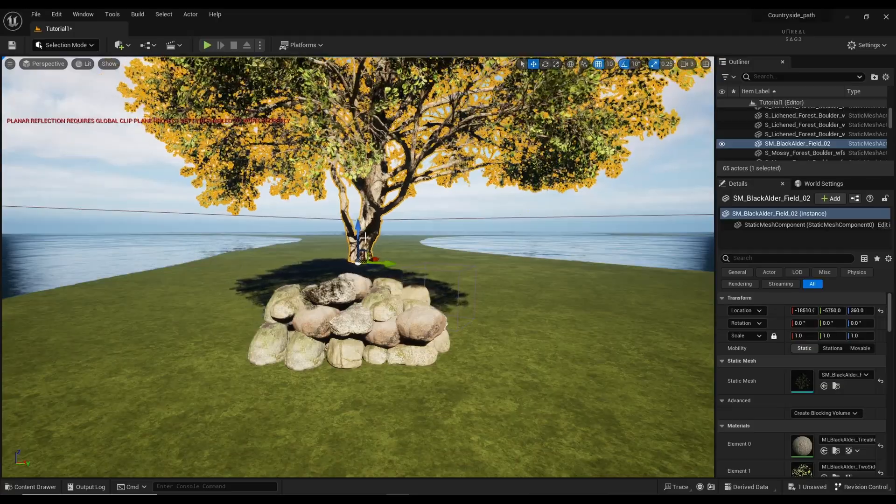
{"action": "left_click_drag", "start_coordinate": [362, 235], "coordinate": [361, 253]}
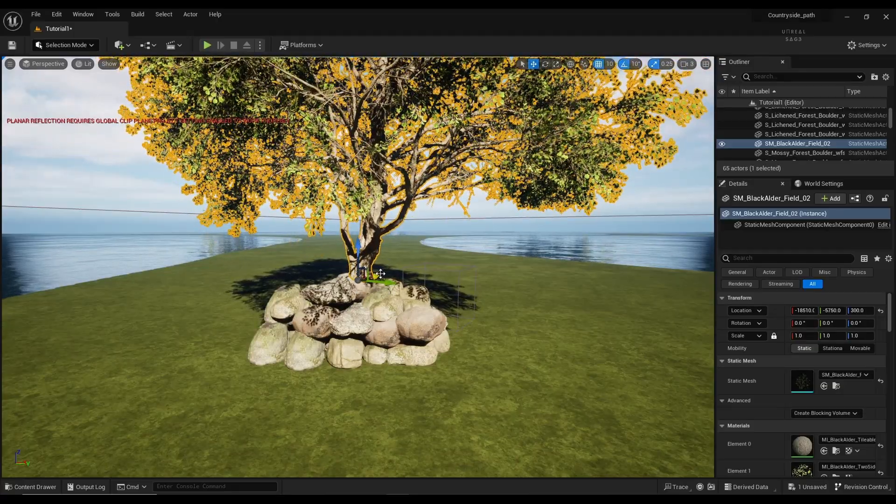
{"action": "left_click", "coordinate": [360, 391]}
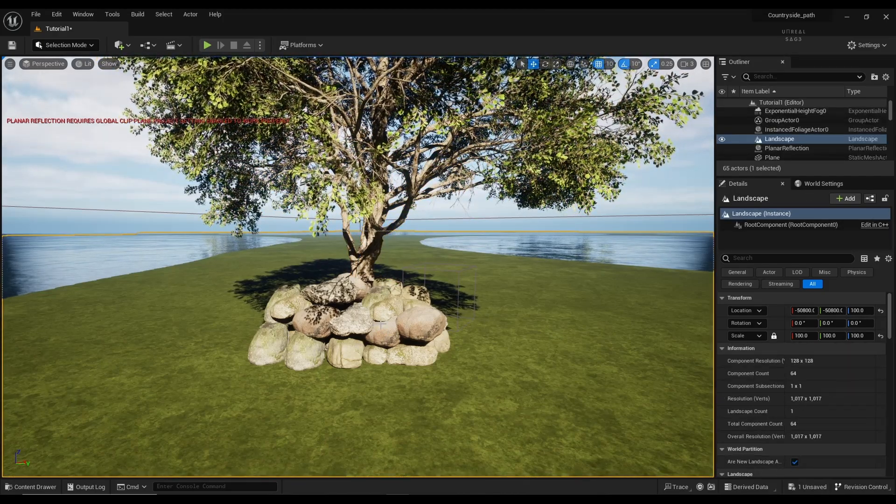
Step: Scale the alder tree down to 0.8 on all axes with the scale lock on
{"action": "key", "text": "s"}
{"action": "right_click_drag", "start_coordinate": [360, 298], "coordinate": [353, 273]}
{"action": "key", "text": "w"}
{"action": "key", "text": "s"}
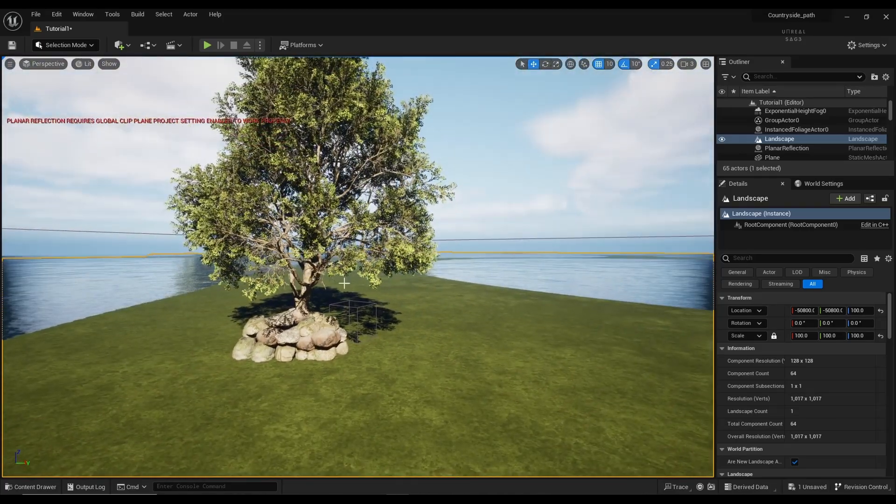
{"action": "left_click", "coordinate": [340, 245]}
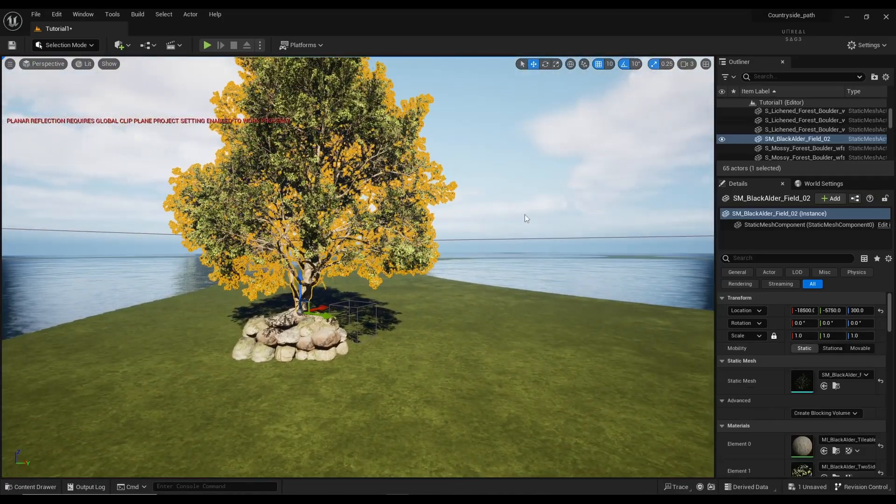
{"action": "left_click", "coordinate": [804, 336]}
{"action": "type", "text": "0.8"}
{"action": "key", "text": "Return"}
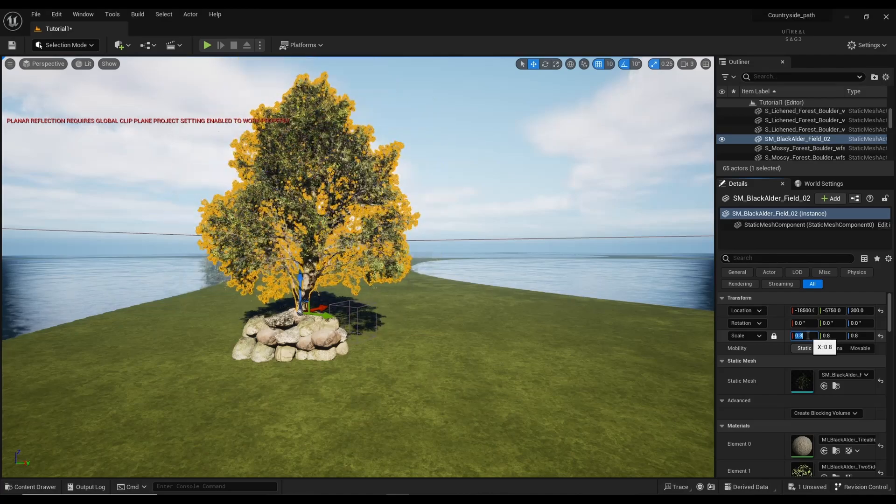
Step: Select the rock pile group together with the alder tree
{"action": "left_click", "coordinate": [391, 300]}
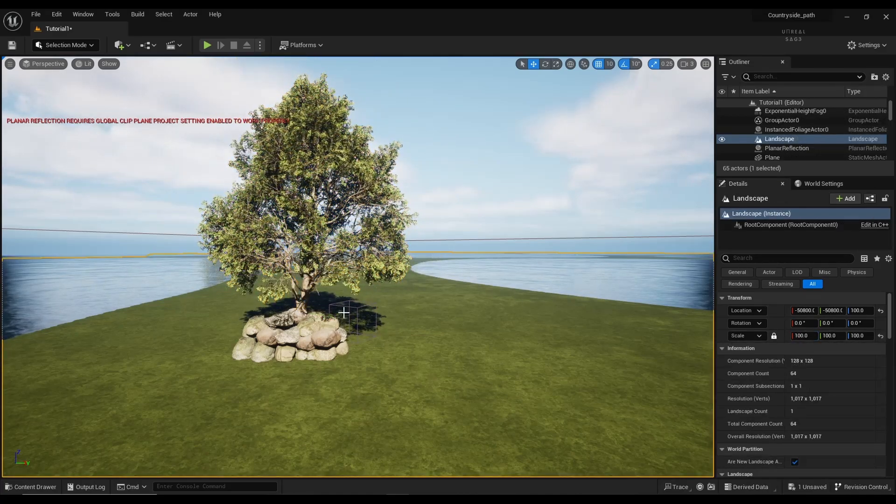
{"action": "left_click", "coordinate": [322, 336]}
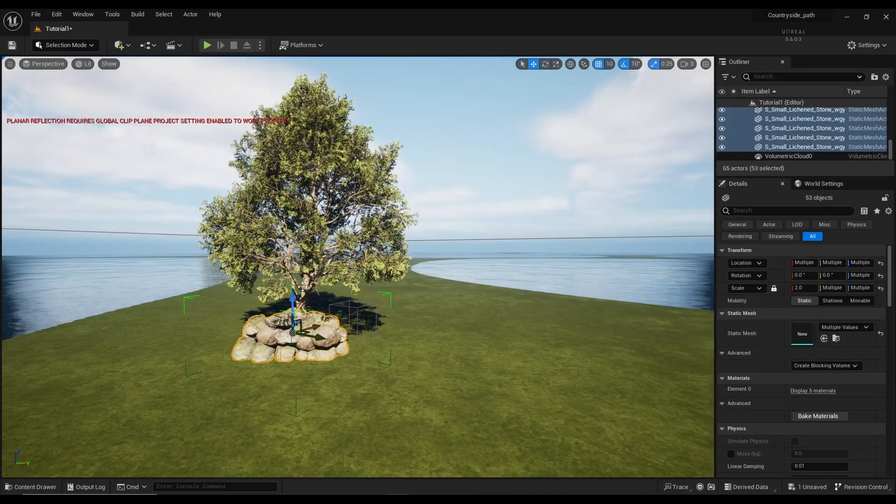
{"action": "left_click", "coordinate": [303, 286], "text": "ctrl"}
{"action": "mouse_move", "coordinate": [355, 299]}
{"action": "right_mouse_down"}
{"action": "mouse_move", "coordinate": [289, 383]}
{"action": "mouse_move", "coordinate": [219, 364]}
{"action": "mouse_move", "coordinate": [201, 345]}
{"action": "mouse_move", "coordinate": [247, 291]}
{"action": "mouse_move", "coordinate": [363, 312]}
{"action": "right_mouse_up"}
Step: From a high overview, duplicate the tree-and-rock cluster and move the copy onto a grass strip
{"action": "key", "text": "s"}
{"action": "key", "text": "s"}
{"action": "key", "text": "s"}
{"action": "key", "text": "s"}
{"action": "key", "text": "s"}
{"action": "key", "text": "s"}
{"action": "key", "text": "s"}
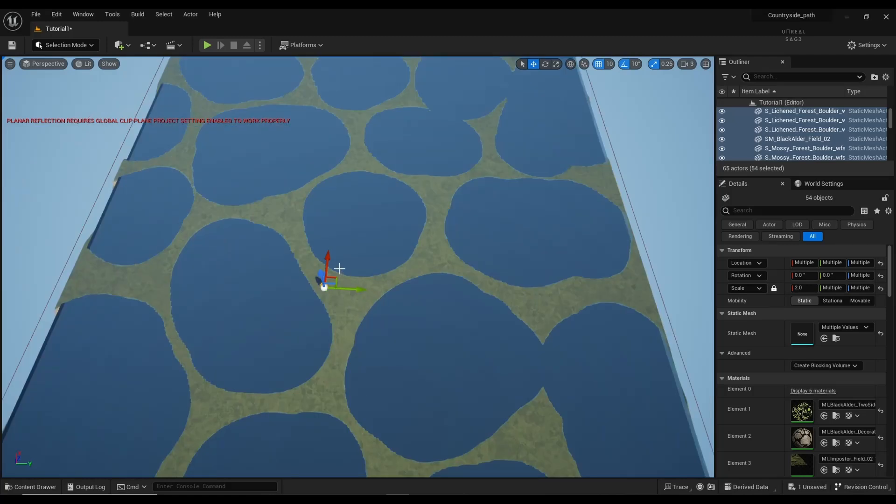
{"action": "key", "text": "ctrl+d"}
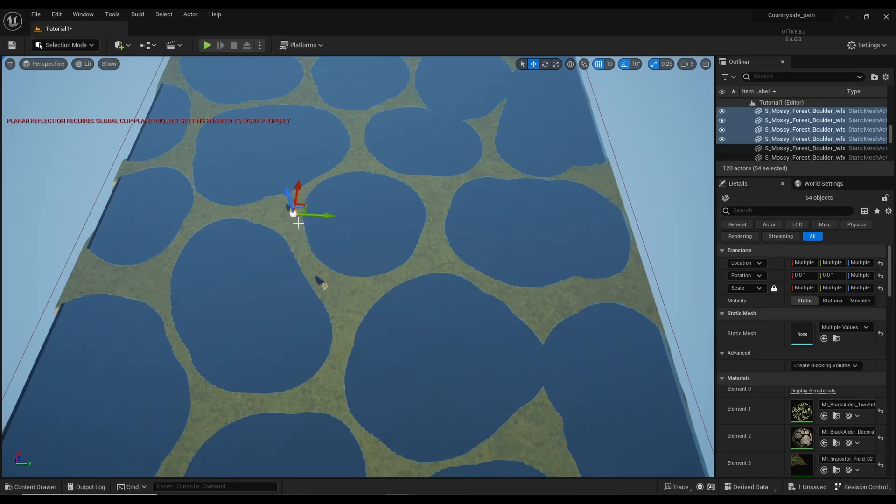
{"action": "left_click_drag", "start_coordinate": [309, 214], "coordinate": [426, 101]}
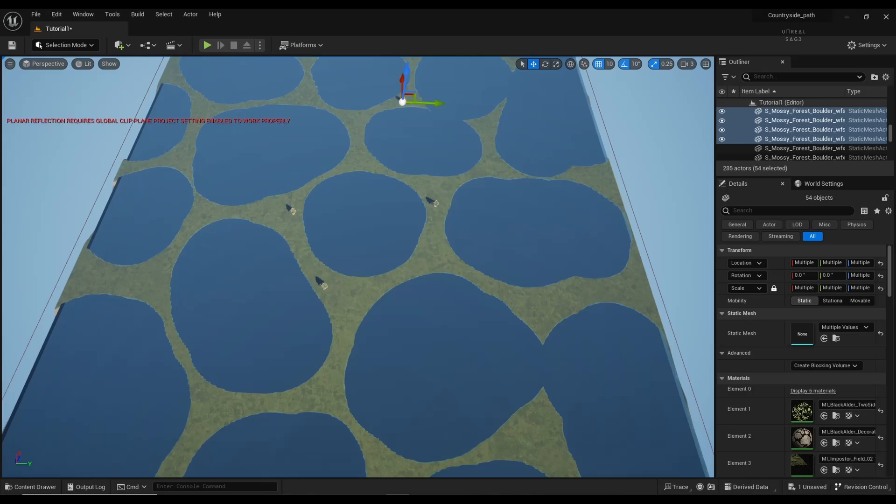
Step: Alt-drag new cluster copies onto grass strips to the left and right
{"action": "left_click", "coordinate": [427, 102]}
{"action": "key", "text": "ctrl+z"}
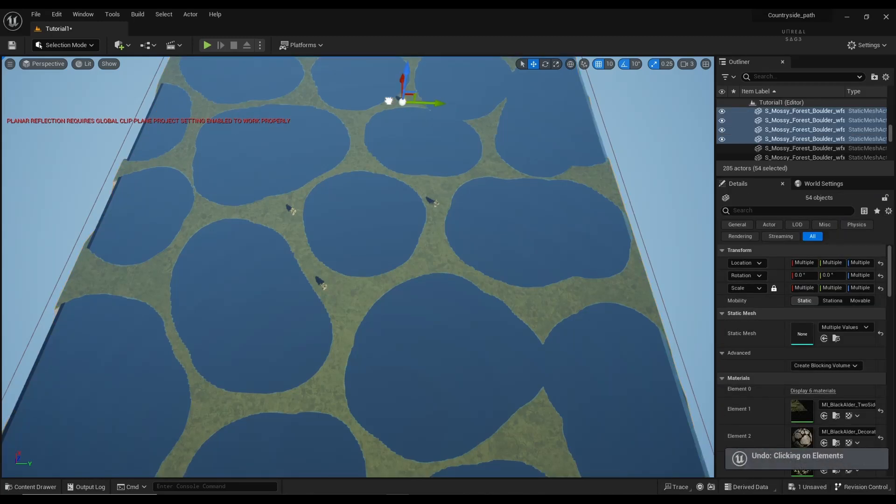
{"action": "left_click_drag", "start_coordinate": [368, 80], "coordinate": [372, 134]}
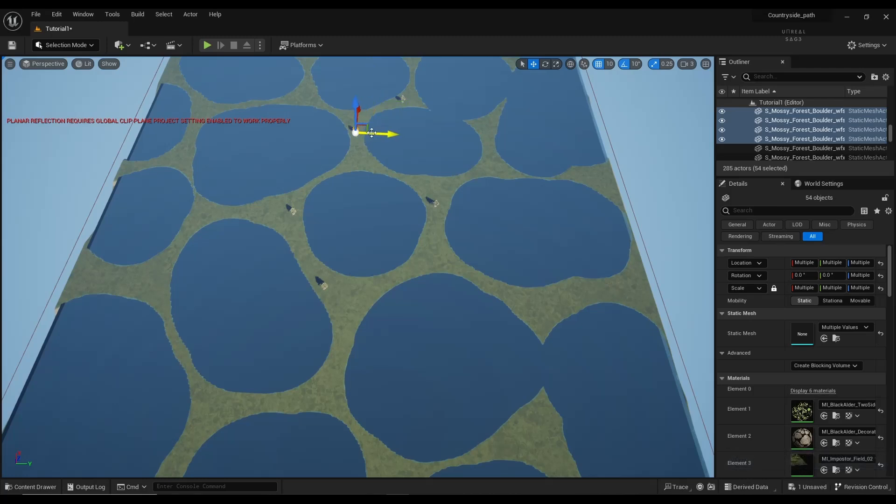
{"action": "middle_click_drag", "start_coordinate": [372, 133], "coordinate": [119, 283]}
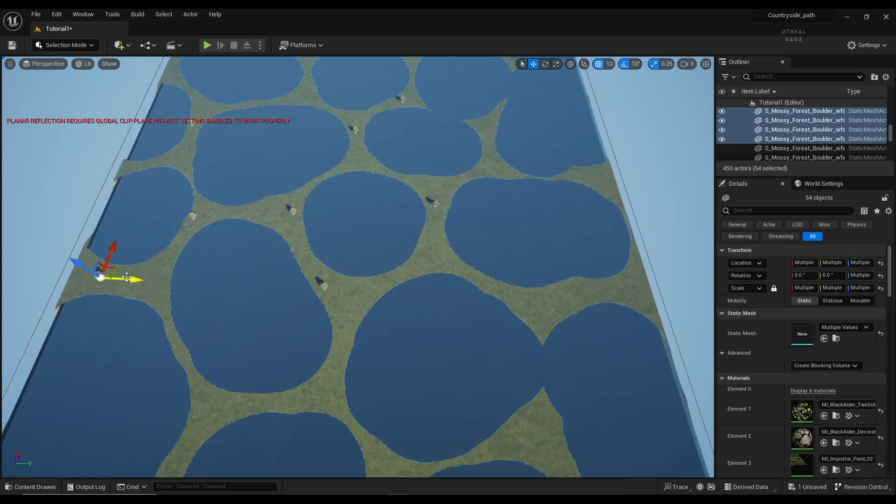
{"action": "middle_click_drag", "start_coordinate": [127, 277], "coordinate": [395, 308]}
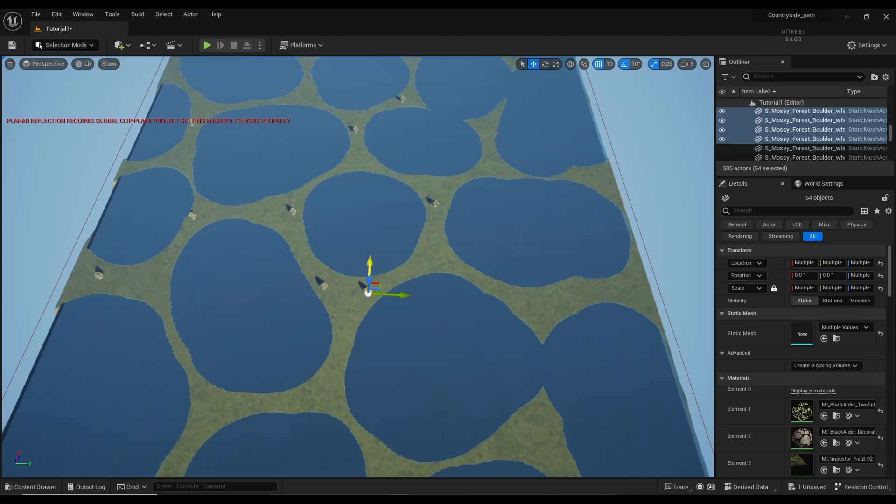
{"action": "left_click_drag", "start_coordinate": [370, 273], "coordinate": [348, 309]}
{"action": "left_click_drag", "start_coordinate": [347, 309], "coordinate": [568, 309]}
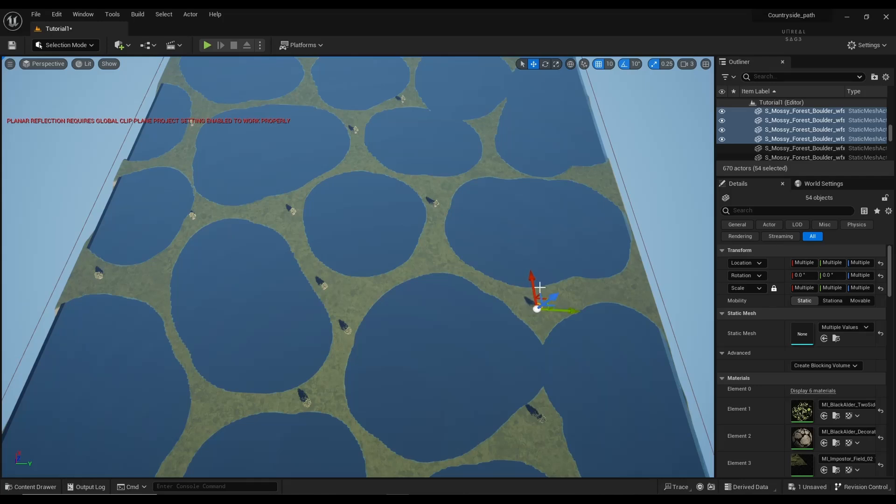
Step: Stamp further cluster copies up-left and toward the bottom right between the ponds
{"action": "left_click_drag", "start_coordinate": [535, 283], "coordinate": [475, 144]}
{"action": "left_click_drag", "start_coordinate": [533, 162], "coordinate": [509, 164]}
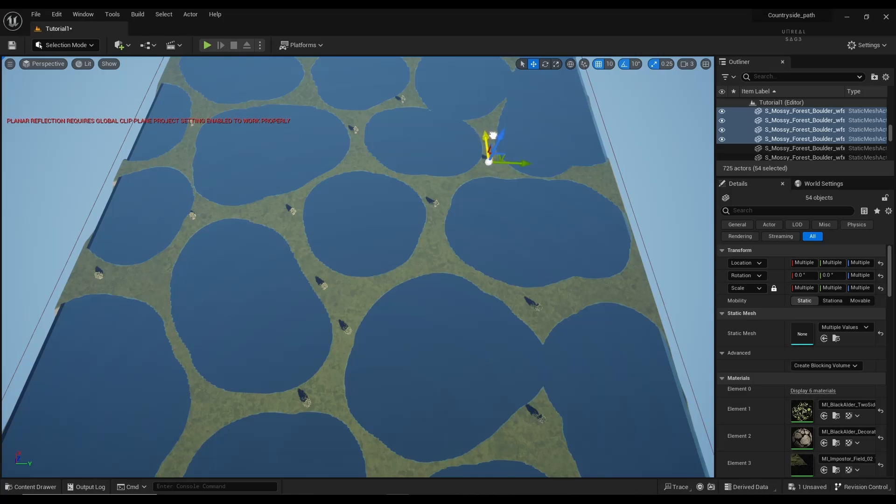
{"action": "left_click_drag", "start_coordinate": [488, 142], "coordinate": [489, 147]}
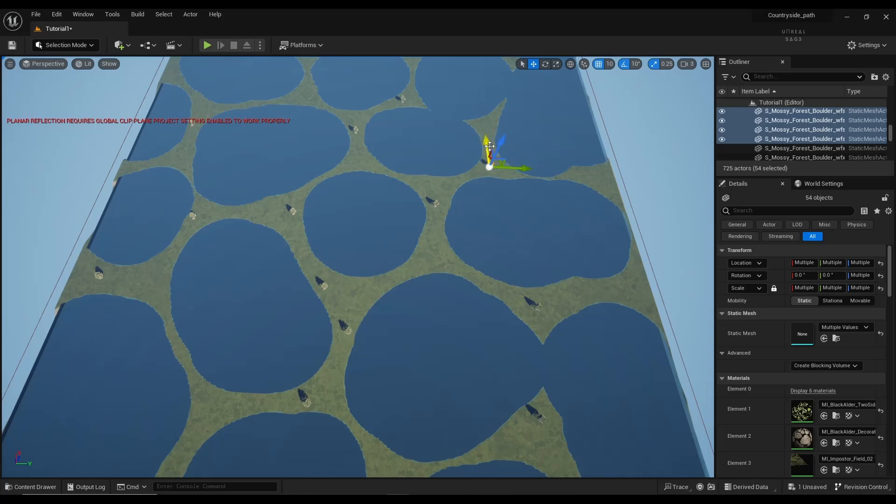
{"action": "right_click_drag", "start_coordinate": [445, 142], "coordinate": [455, 116]}
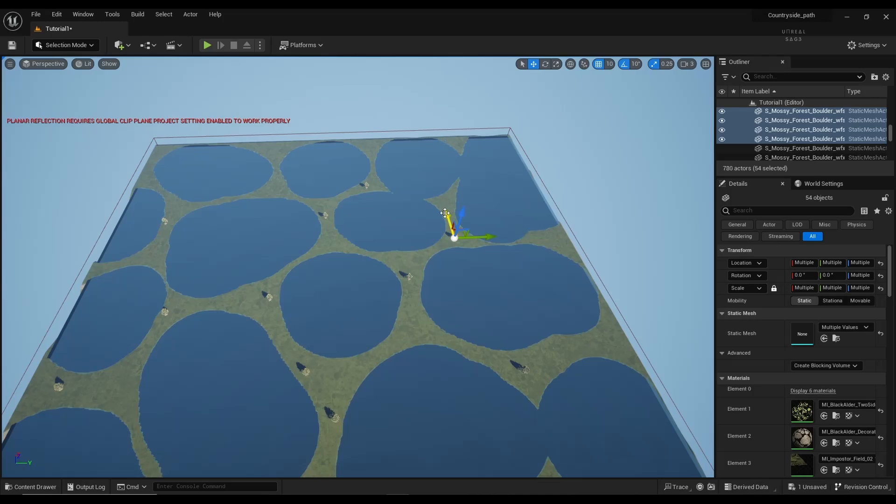
{"action": "left_click_drag", "start_coordinate": [445, 213], "coordinate": [439, 178]}
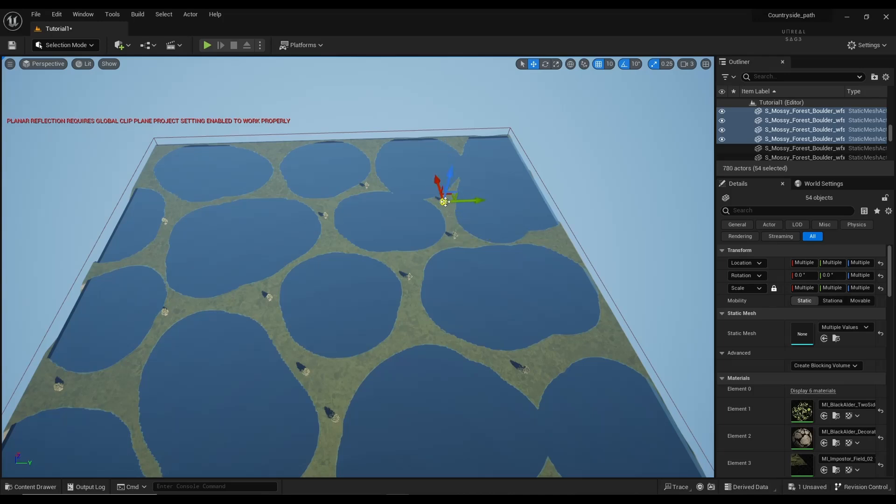
{"action": "left_click_drag", "start_coordinate": [437, 186], "coordinate": [601, 348], "text": "alt"}
Step: Deselect everything and fly the camera over the ponds to an overview of the clusters
{"action": "key", "text": "Escape"}
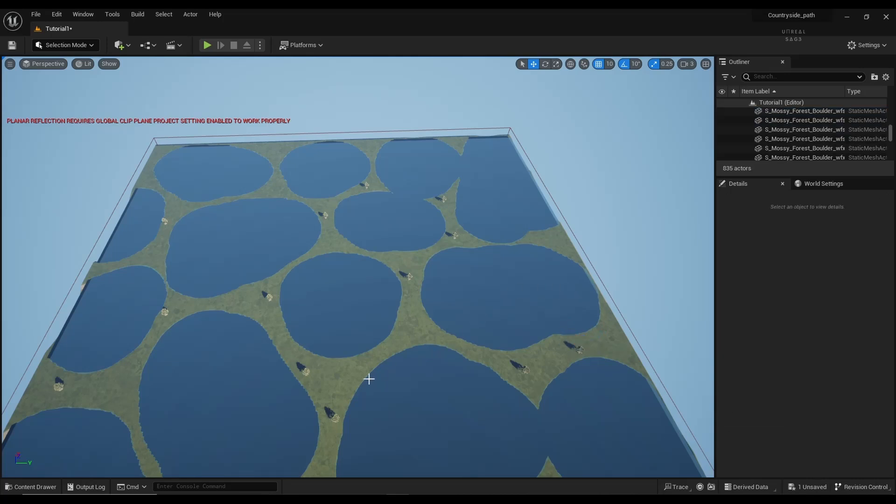
{"action": "key", "text": "w"}
{"action": "right_click_drag", "start_coordinate": [316, 403], "coordinate": [297, 416]}
{"action": "key", "text": "w"}
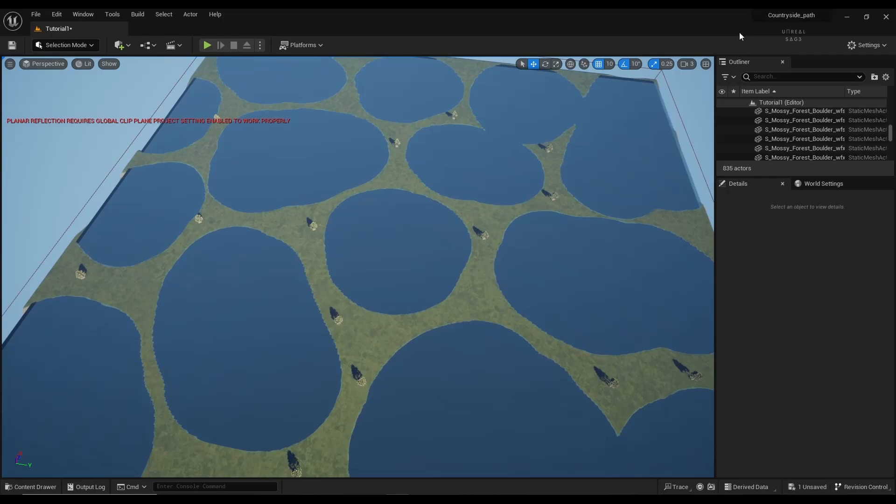
{"action": "left_click", "coordinate": [695, 64]}
{"action": "right_click_drag", "start_coordinate": [430, 227], "coordinate": [285, 176]}
{"action": "key", "text": "w"}
{"action": "key", "text": "w"}
{"action": "key", "text": "w"}
{"action": "key", "text": "w"}
{"action": "key", "text": "w"}
{"action": "key", "text": "w"}
{"action": "key", "text": "w"}
{"action": "key", "text": "w"}
{"action": "key", "text": "w"}
{"action": "key", "text": "s"}
{"action": "key", "text": "s"}
{"action": "right_click_drag", "start_coordinate": [403, 265], "coordinate": [383, 260]}
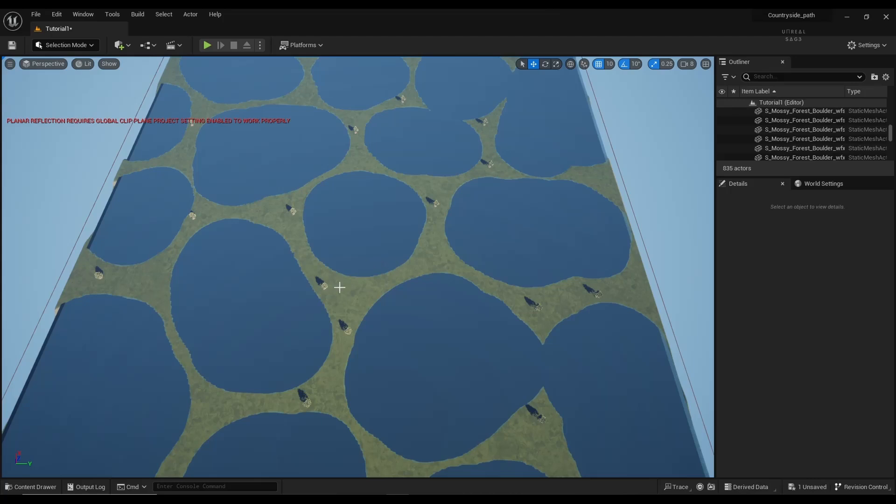
Step: Browse to BlackAlder > Geometry > SimpleWind and place a Black Alder tree on the grass
{"action": "left_click", "coordinate": [33, 487]}
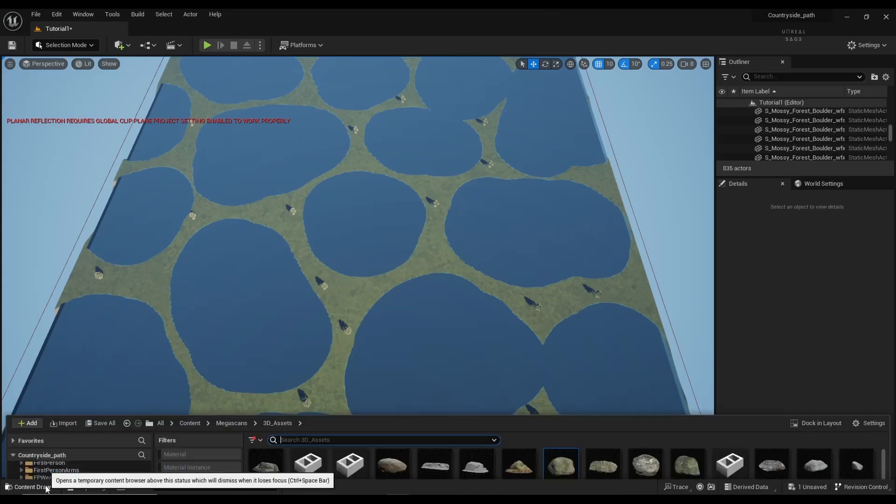
{"action": "left_click", "coordinate": [190, 325]}
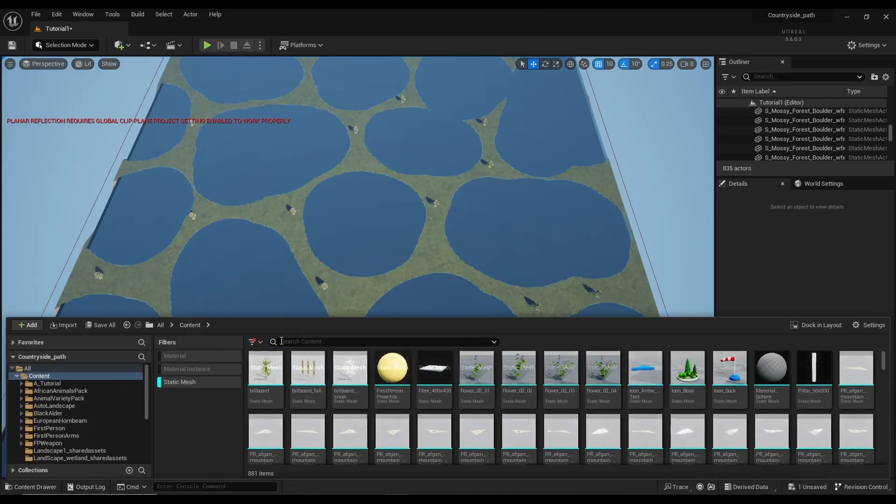
{"action": "left_click", "coordinate": [199, 386]}
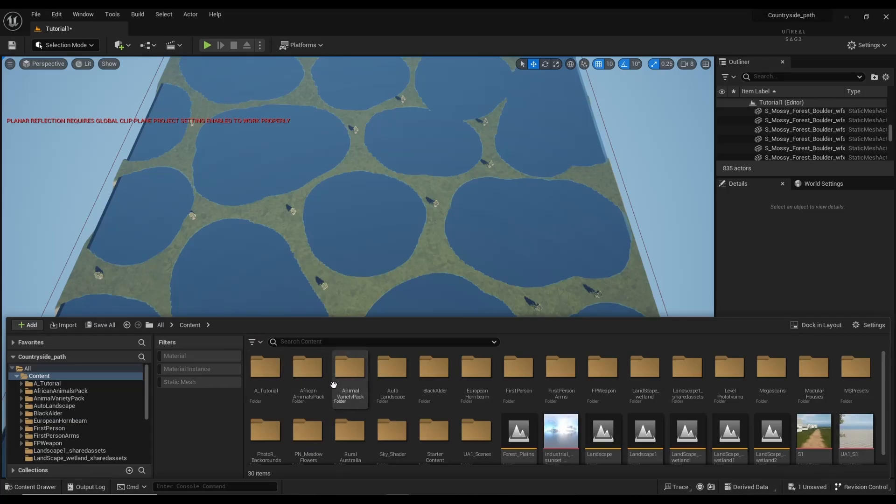
{"action": "double_click", "coordinate": [447, 389]}
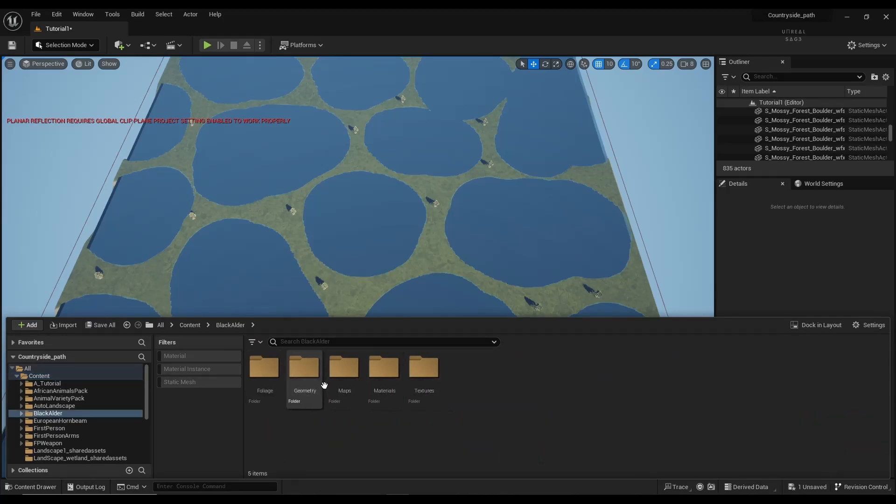
{"action": "double_click", "coordinate": [308, 383]}
{"action": "double_click", "coordinate": [308, 383]}
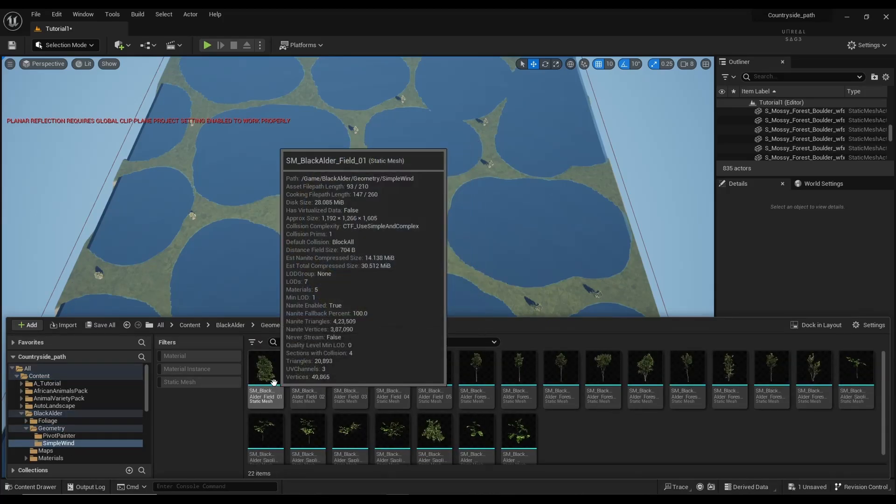
{"action": "left_click_drag", "start_coordinate": [273, 383], "coordinate": [348, 296]}
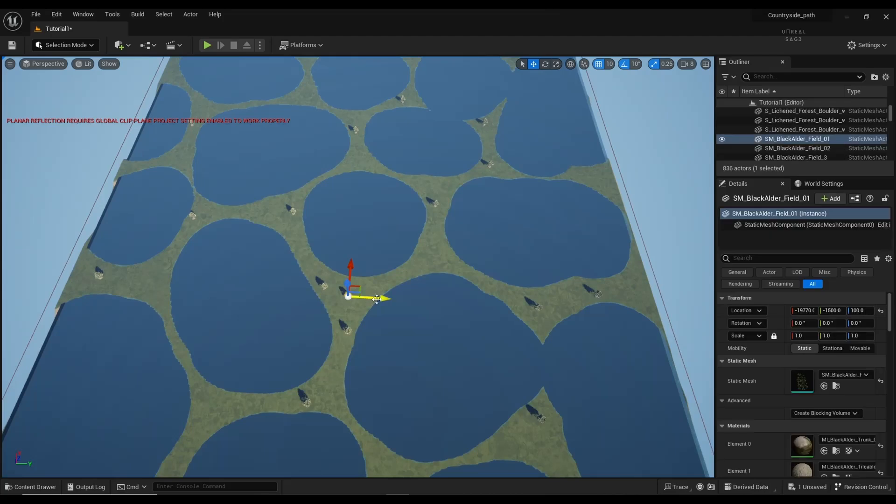
Step: Drop another alder tree and move it up-left along the ground
{"action": "left_click", "coordinate": [34, 487]}
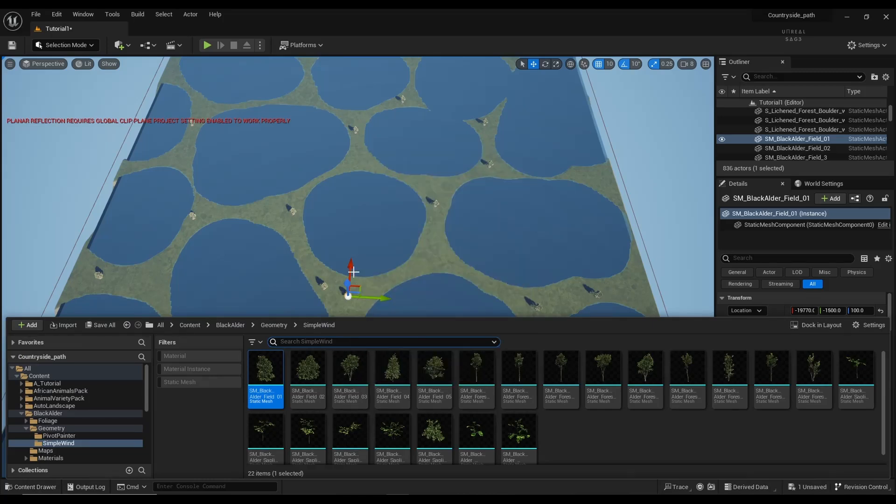
{"action": "key", "text": "ctrl+d"}
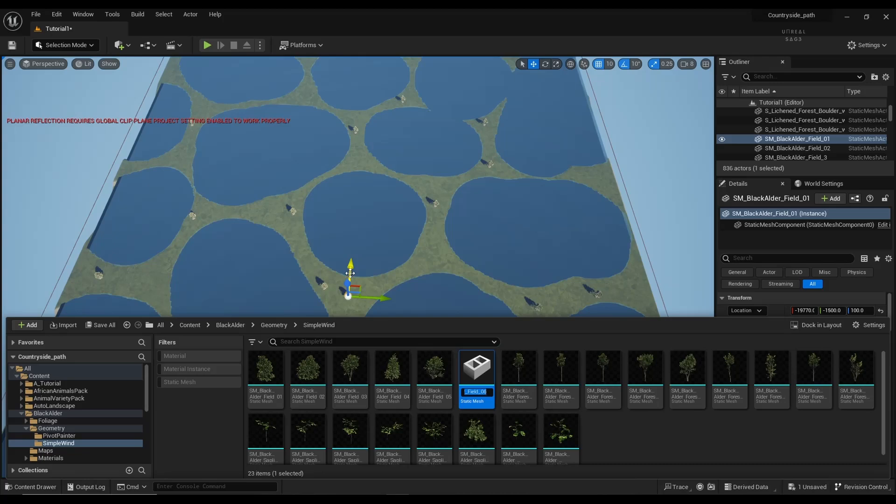
{"action": "key", "text": "Escape"}
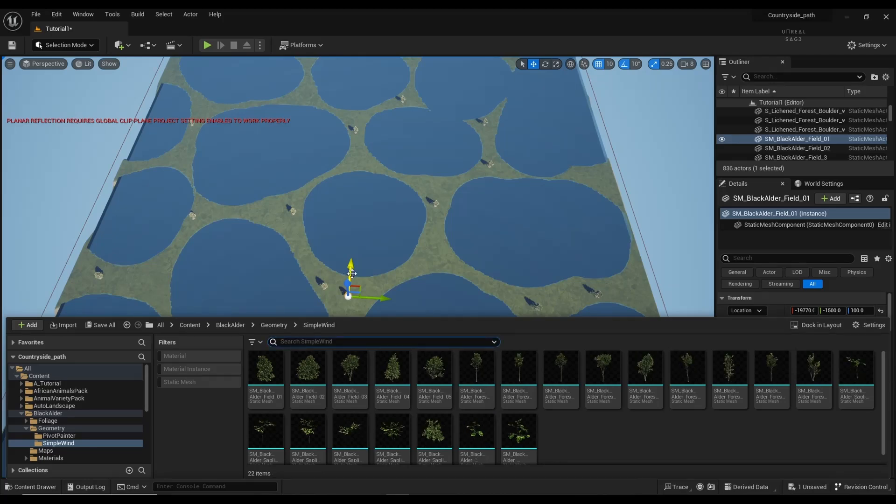
{"action": "left_click", "coordinate": [374, 286]}
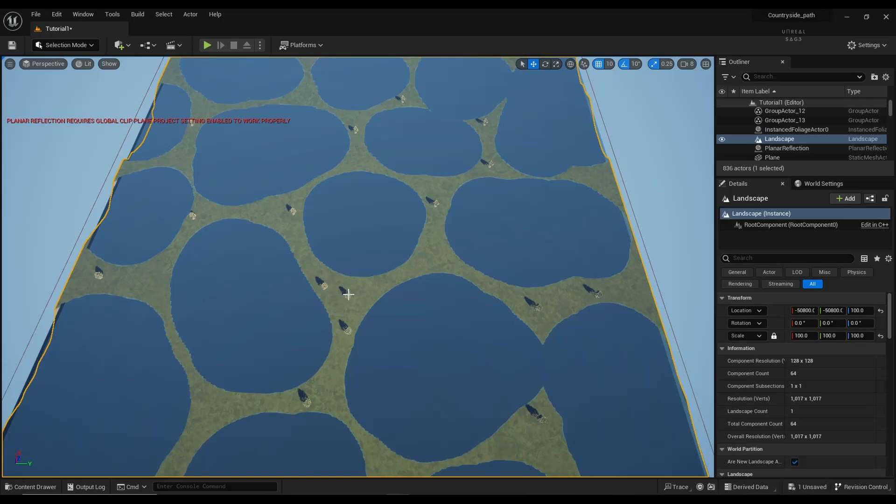
{"action": "left_click", "coordinate": [348, 294]}
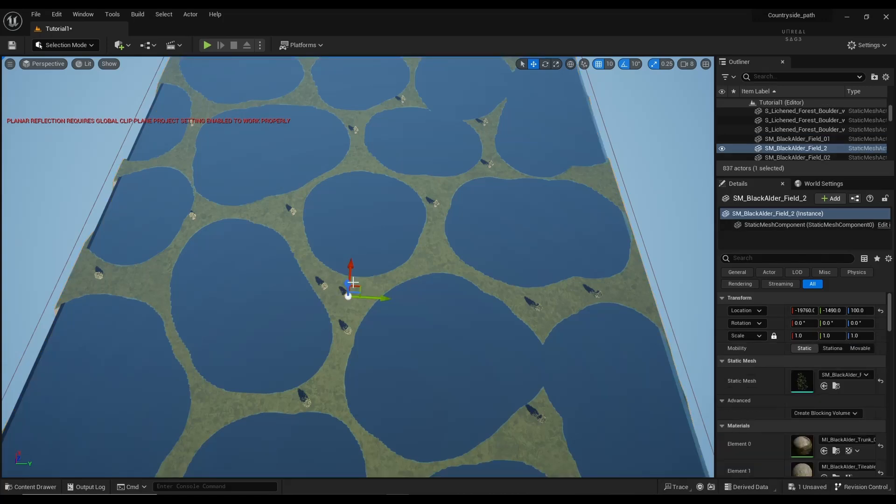
{"action": "left_click_drag", "start_coordinate": [351, 277], "coordinate": [310, 245]}
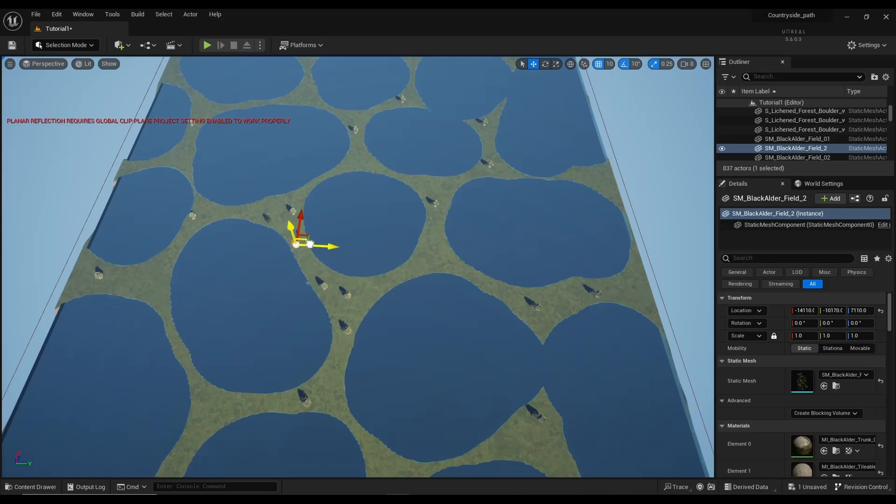
{"action": "key", "text": "ctrl+z"}
{"action": "left_click_drag", "start_coordinate": [364, 259], "coordinate": [373, 156]}
Step: Duplicate the alder with Ctrl+D, spreading the copies across the grass strips
{"action": "key", "text": "ctrl+d"}
{"action": "key", "text": "ctrl+d"}
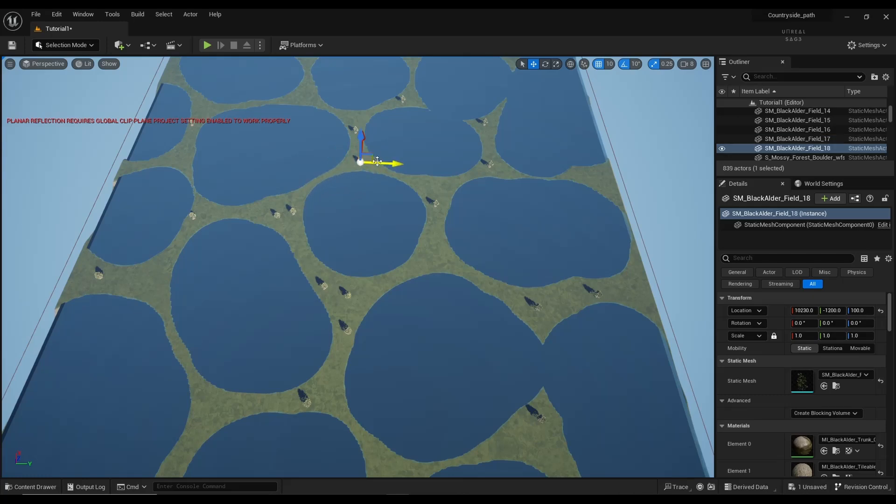
{"action": "left_click_drag", "start_coordinate": [377, 161], "coordinate": [621, 195]}
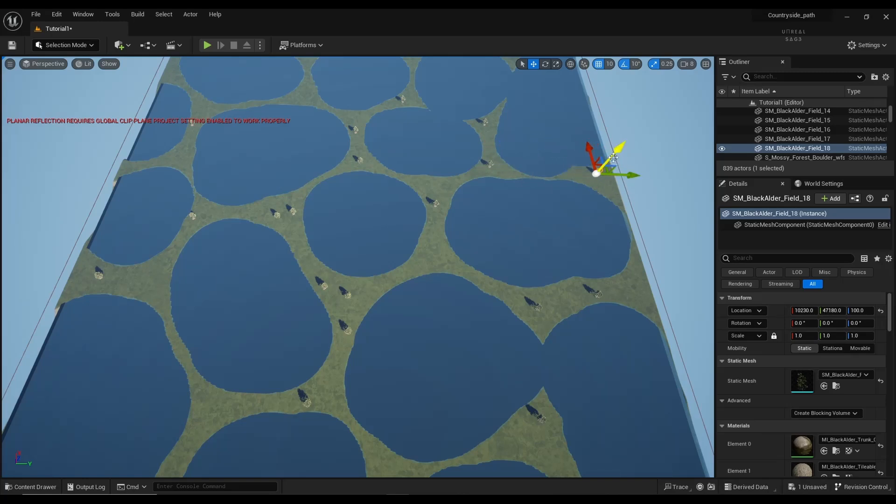
{"action": "key", "text": "ctrl+d"}
{"action": "left_click_drag", "start_coordinate": [591, 149], "coordinate": [453, 261]}
{"action": "key", "text": "ctrl+d"}
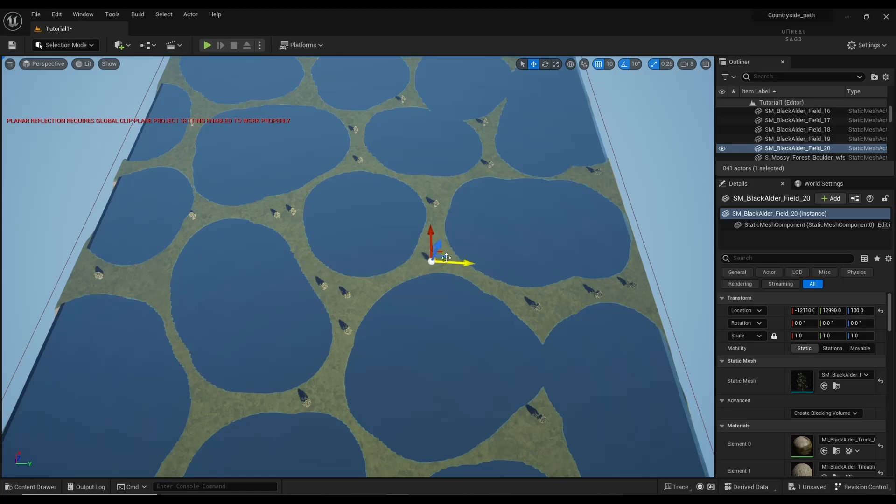
{"action": "left_click", "coordinate": [302, 372]}
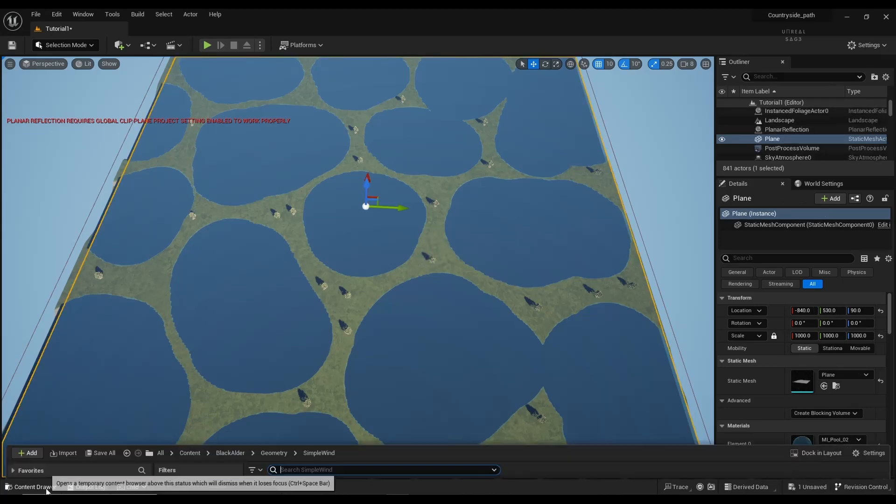
Step: Place SM_BlackAlder_Field_03 and another alder tree on the grass
{"action": "left_click", "coordinate": [30, 487]}
{"action": "left_click", "coordinate": [364, 357]}
{"action": "left_click_drag", "start_coordinate": [365, 353], "coordinate": [414, 266]}
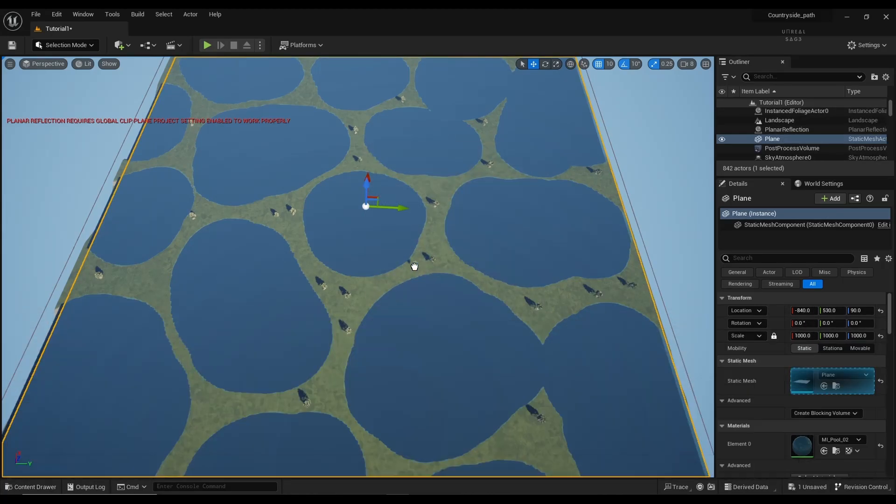
{"action": "left_click", "coordinate": [394, 280]}
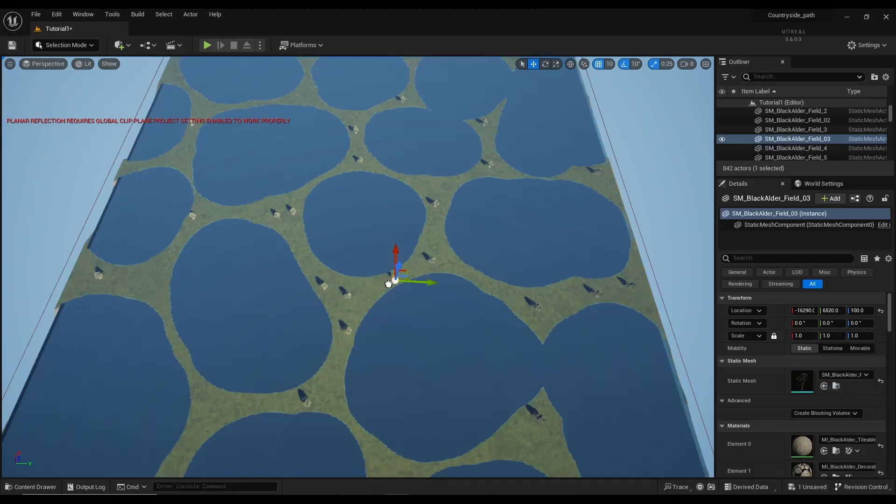
{"action": "left_click", "coordinate": [42, 486]}
{"action": "left_click_drag", "start_coordinate": [434, 437], "coordinate": [301, 250]}
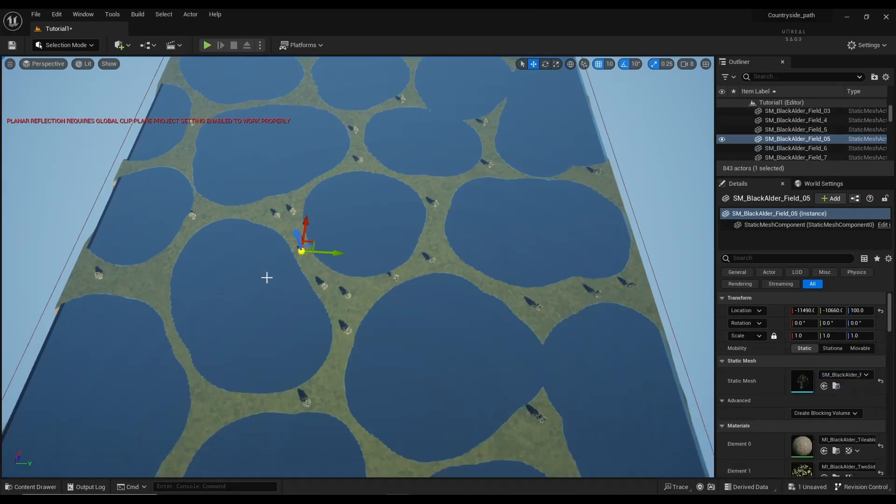
Step: Place a forest alder at lower left and copy the central Field_03 tree down-right
{"action": "left_click", "coordinate": [42, 487]}
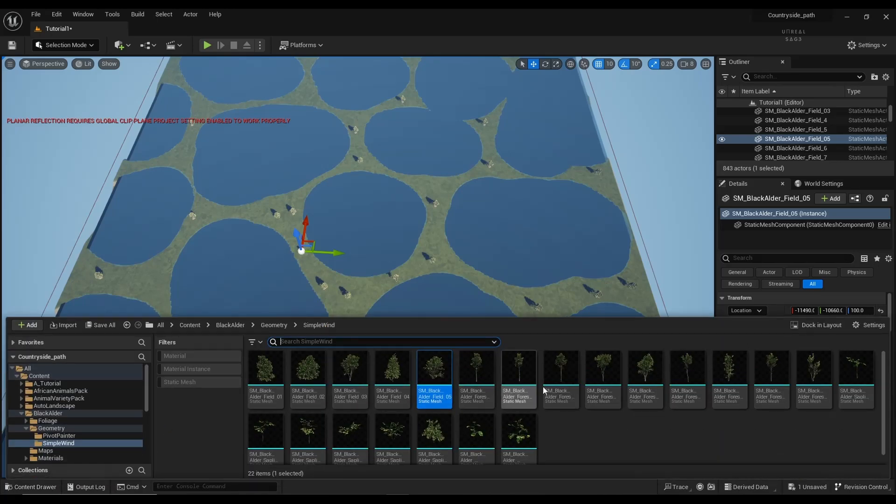
{"action": "left_click_drag", "start_coordinate": [645, 373], "coordinate": [190, 256]}
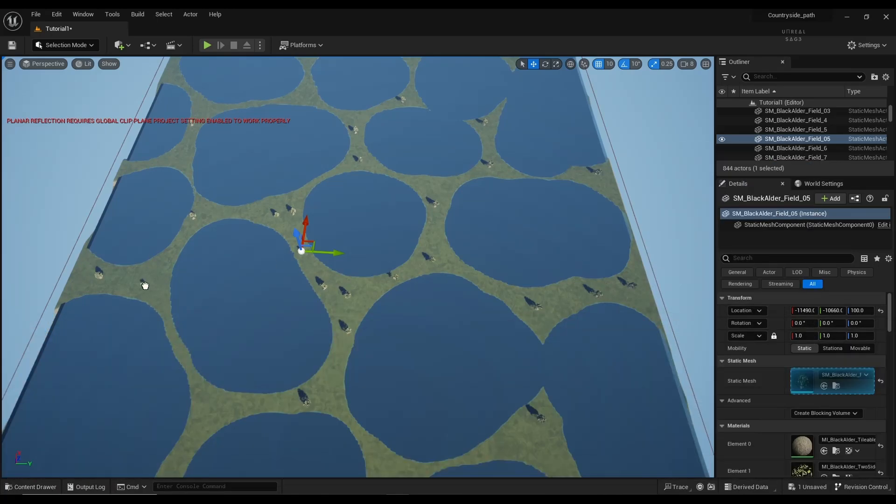
{"action": "left_click_drag", "start_coordinate": [151, 284], "coordinate": [231, 415]}
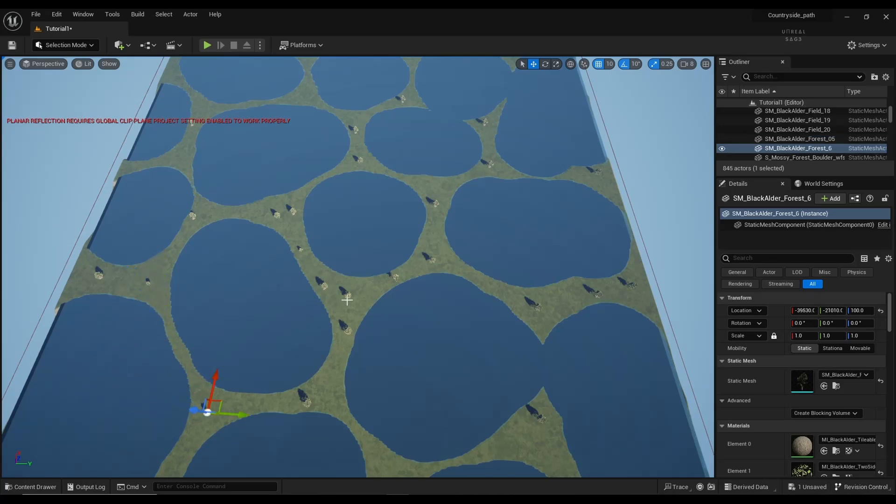
{"action": "left_click", "coordinate": [395, 275]}
{"action": "left_click", "coordinate": [395, 275]}
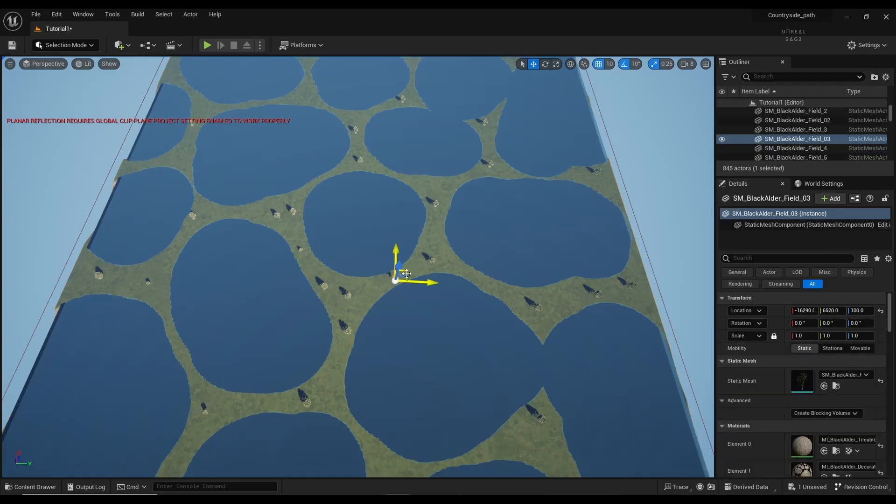
{"action": "left_click_drag", "start_coordinate": [406, 274], "coordinate": [528, 435], "text": "alt"}
{"action": "left_click", "coordinate": [520, 421]}
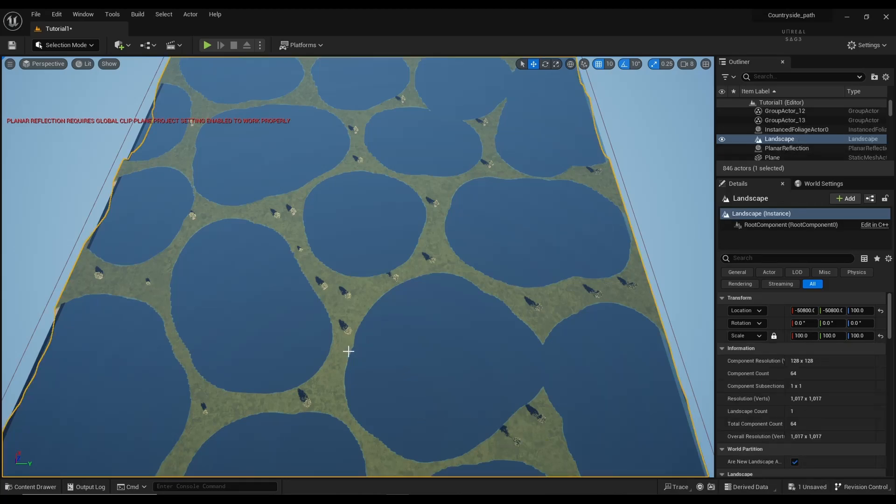
{"action": "right_click_drag", "start_coordinate": [348, 351], "coordinate": [289, 302]}
{"action": "key", "text": "w"}
{"action": "right_click_drag", "start_coordinate": [357, 266], "coordinate": [275, 208]}
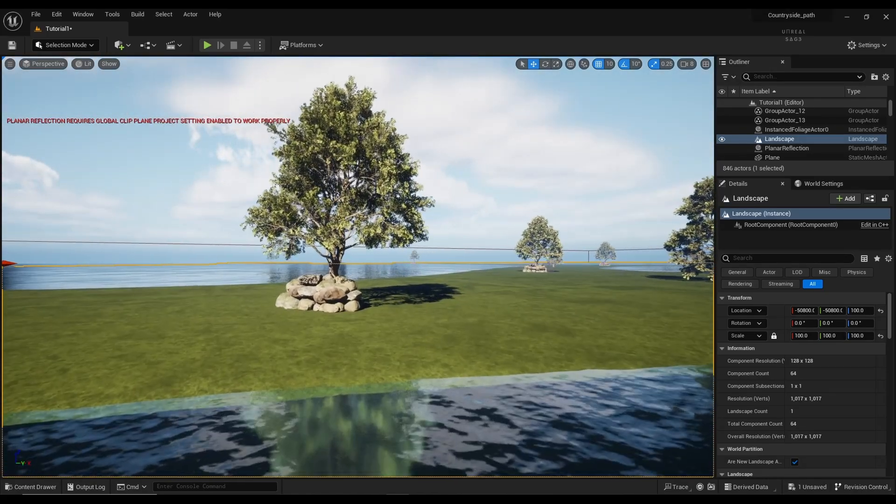
{"action": "right_click_drag", "start_coordinate": [275, 207], "coordinate": [316, 215]}
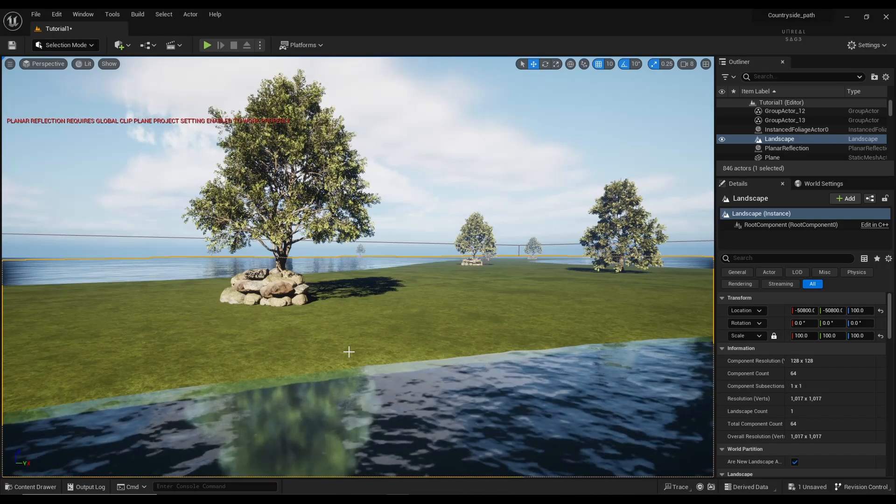
{"action": "mouse_move", "coordinate": [316, 215]}
{"action": "right_mouse_down"}
{"action": "mouse_move", "coordinate": [303, 208]}
{"action": "mouse_move", "coordinate": [312, 208]}
{"action": "right_mouse_up"}
{"action": "key", "text": "w"}
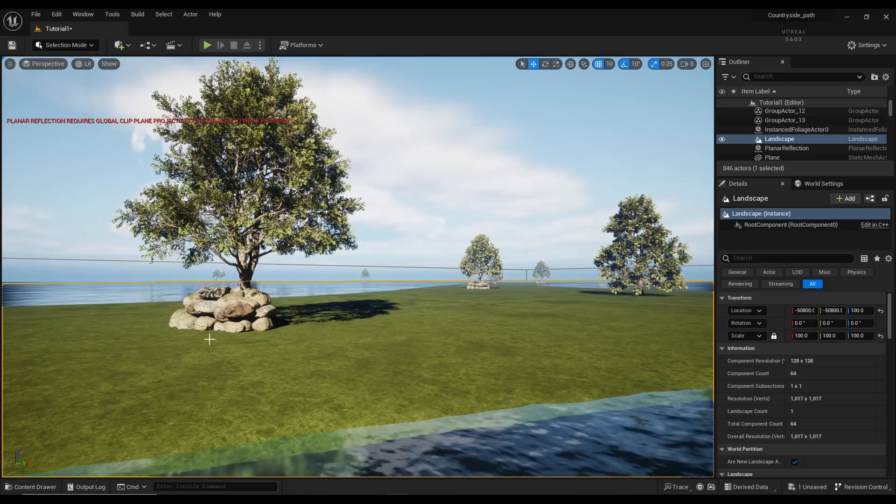
{"action": "left_click", "coordinate": [121, 47]}
{"action": "mouse_move", "coordinate": [150, 134]}
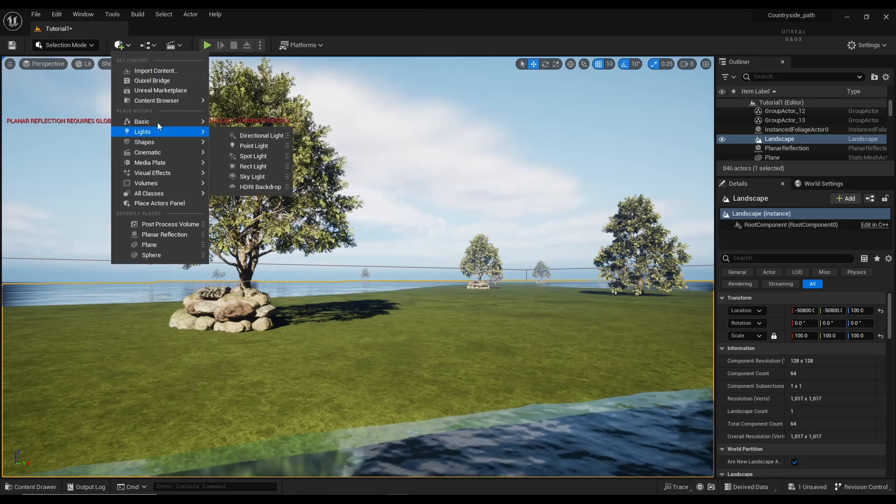
{"action": "left_click", "coordinate": [159, 81]}
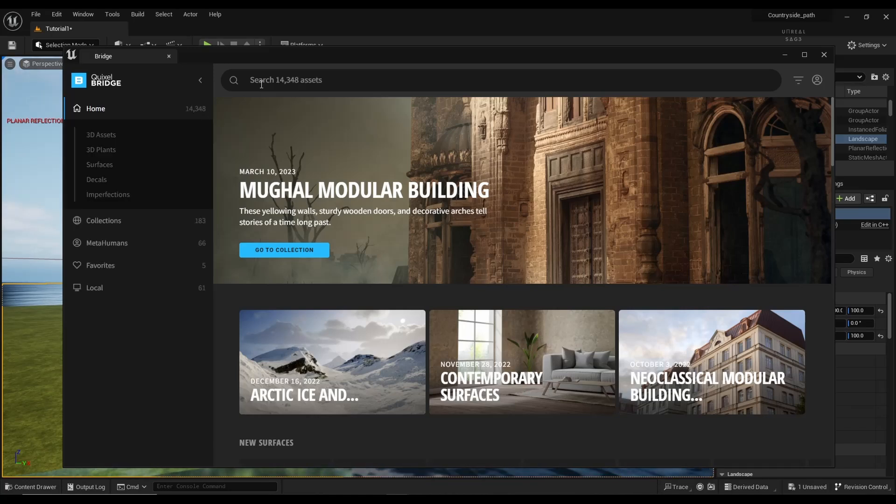
{"action": "left_click", "coordinate": [266, 81]}
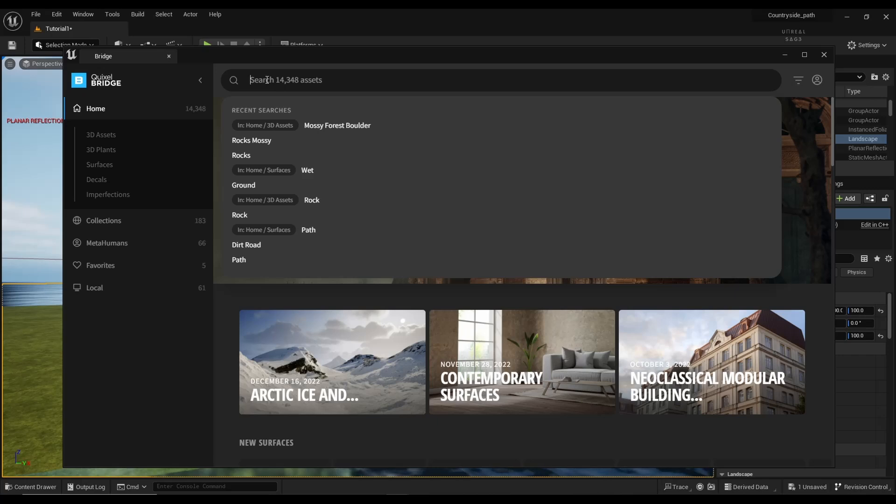
{"action": "type", "text": "grass"}
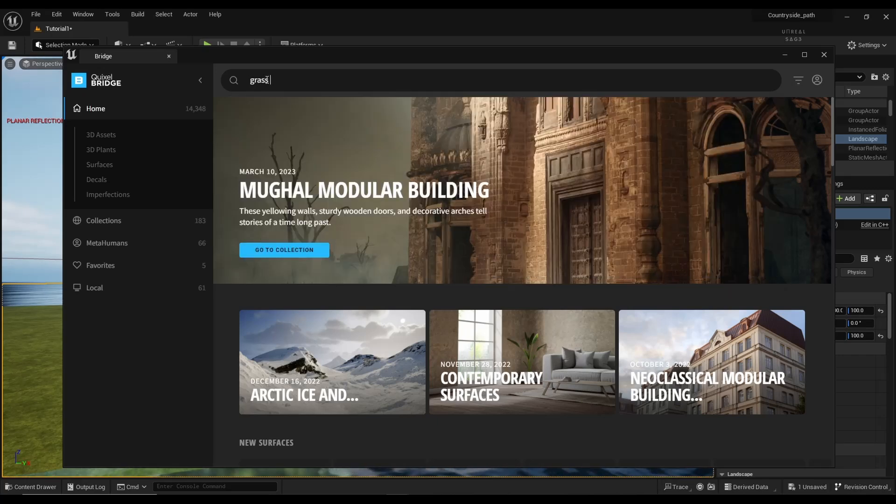
{"action": "type", "text": " clum"}
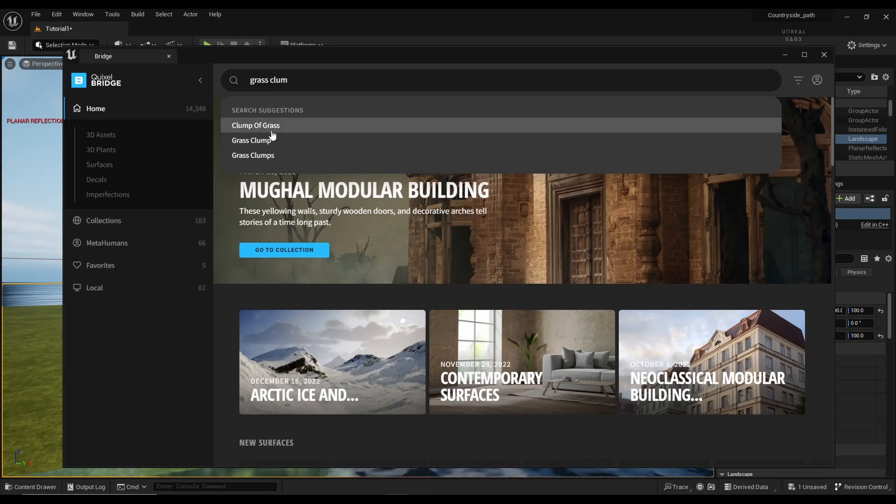
{"action": "left_click", "coordinate": [275, 156]}
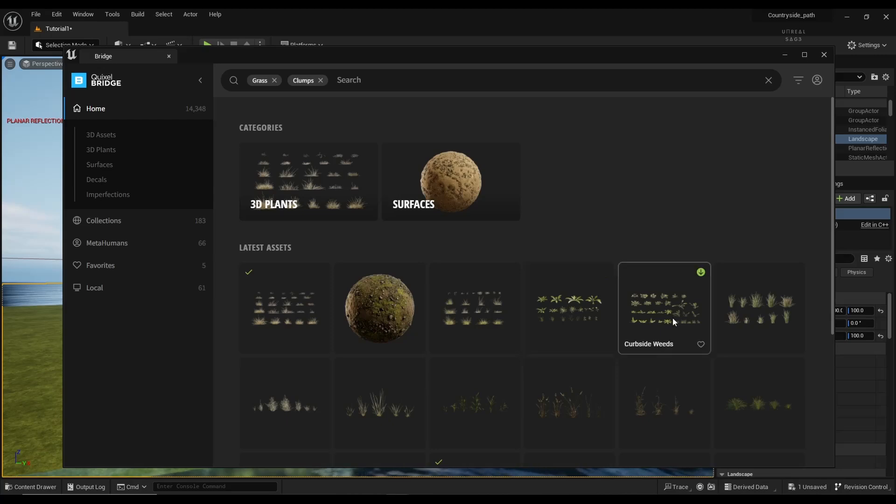
{"action": "scroll", "coordinate": [528, 332], "scroll_direction": "down", "scroll_amount": 3}
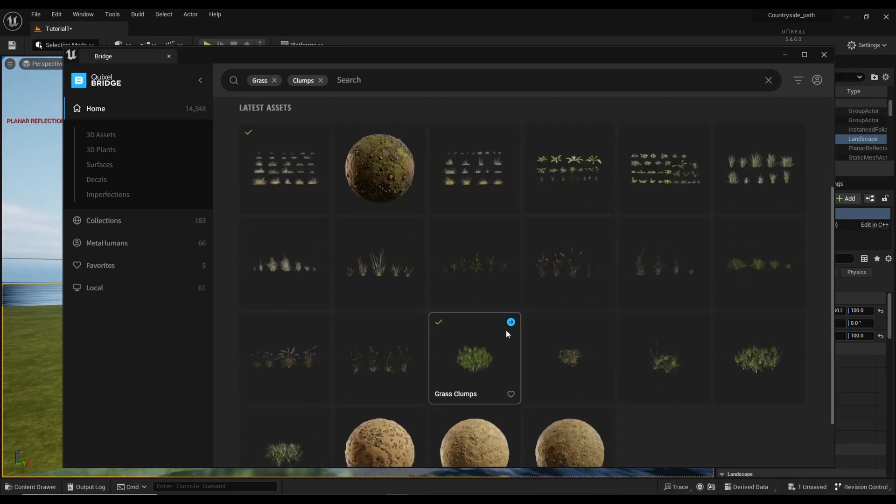
{"action": "left_click", "coordinate": [452, 366]}
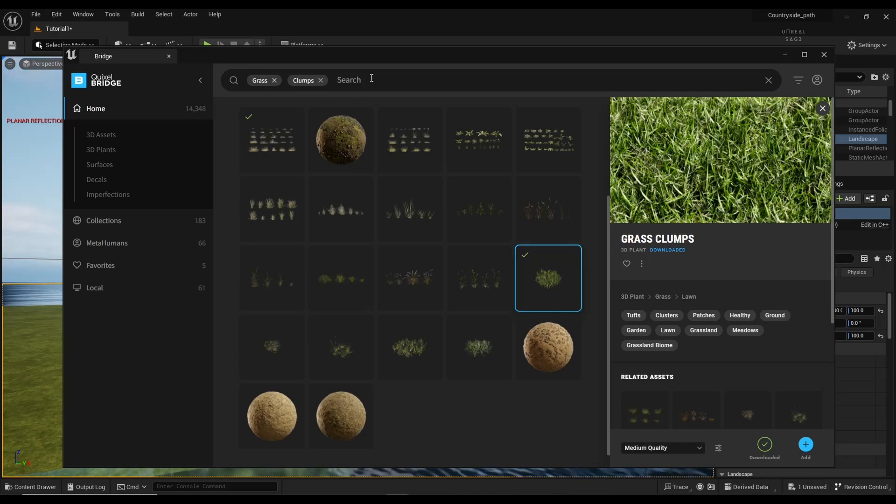
{"action": "left_click", "coordinate": [825, 55]}
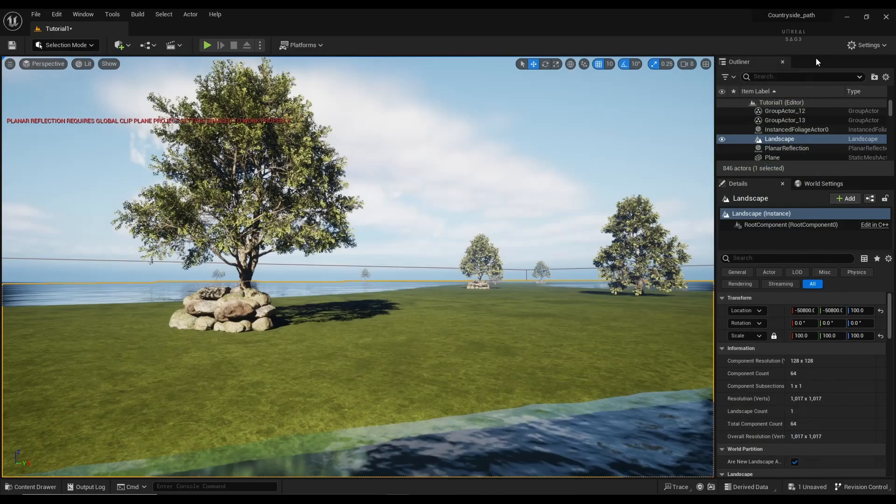
Step: Inspect the Megascans Grass_Clumps_rbojr static mesh, then switch the editor to Foliage mode
{"action": "left_click", "coordinate": [31, 486]}
{"action": "left_click", "coordinate": [192, 325]}
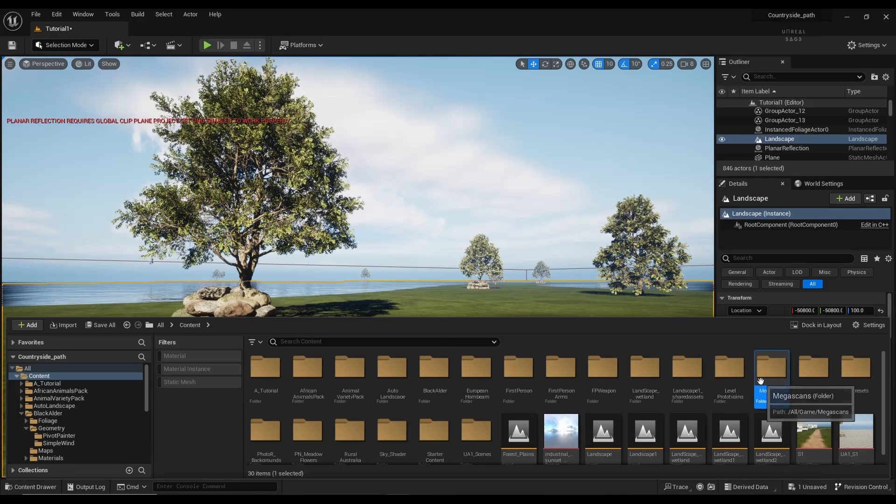
{"action": "double_click", "coordinate": [772, 369]}
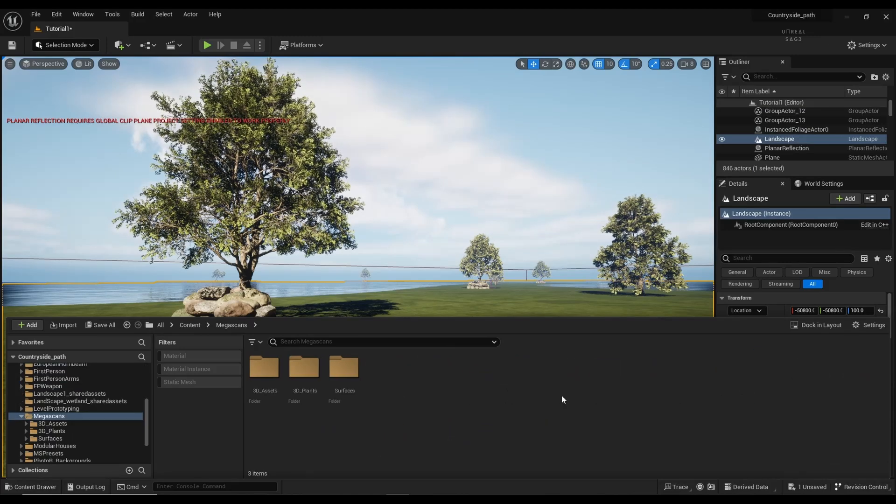
{"action": "double_click", "coordinate": [295, 373]}
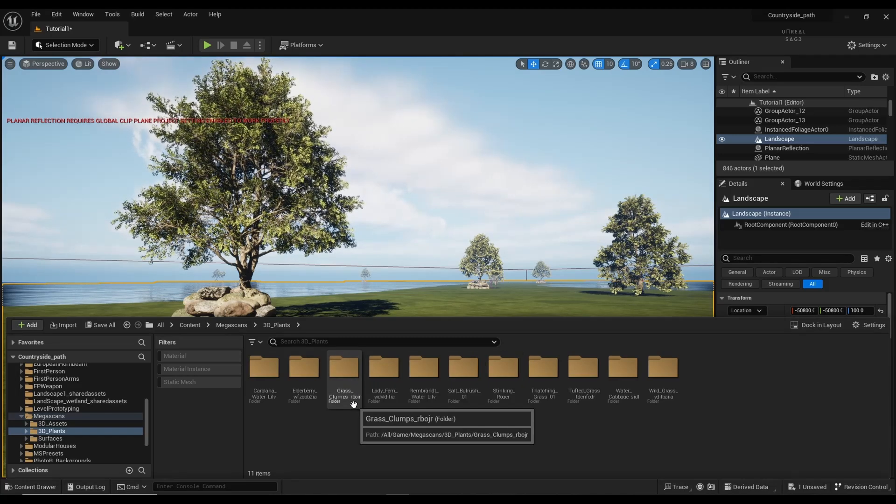
{"action": "double_click", "coordinate": [345, 373]}
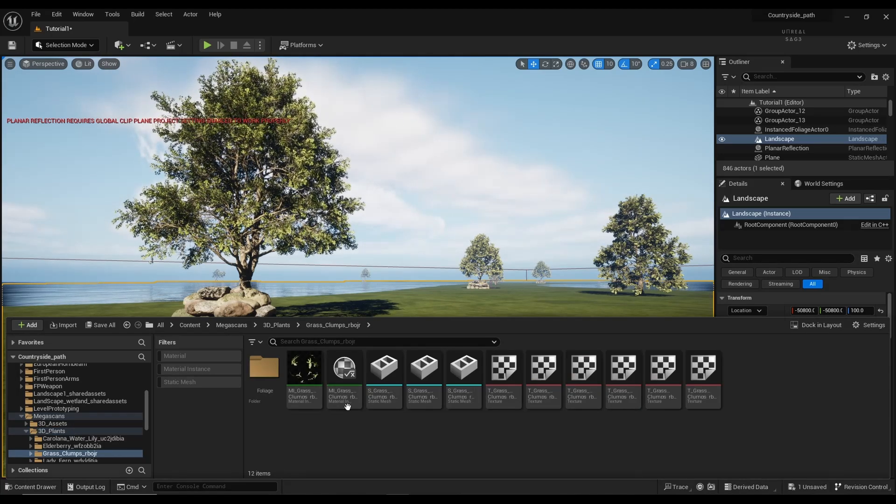
{"action": "double_click", "coordinate": [382, 378]}
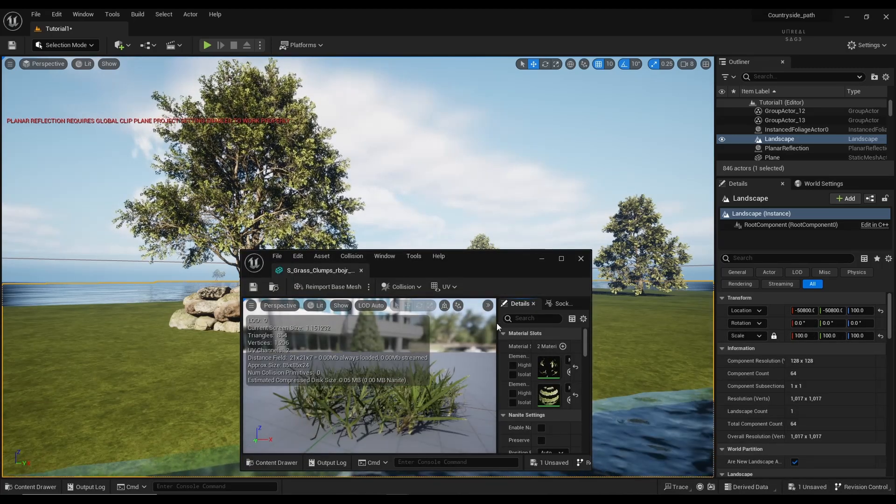
{"action": "left_click", "coordinate": [580, 258]}
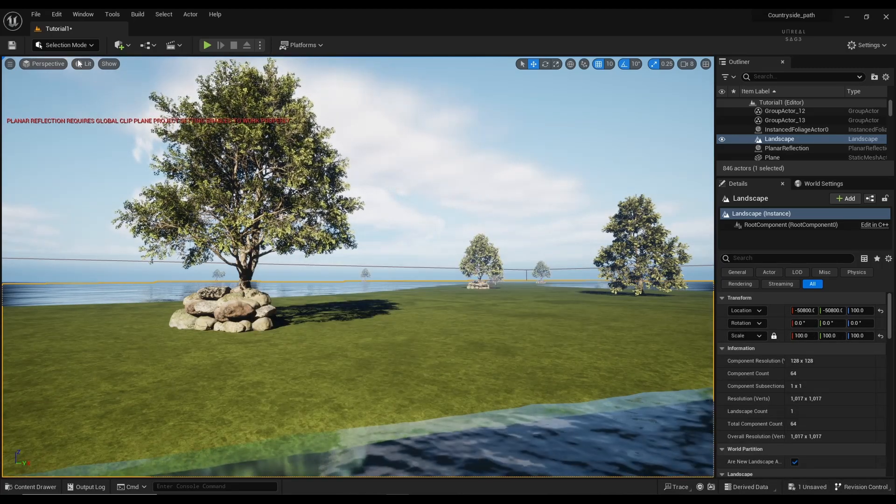
{"action": "left_click", "coordinate": [70, 45]}
{"action": "left_click", "coordinate": [71, 79]}
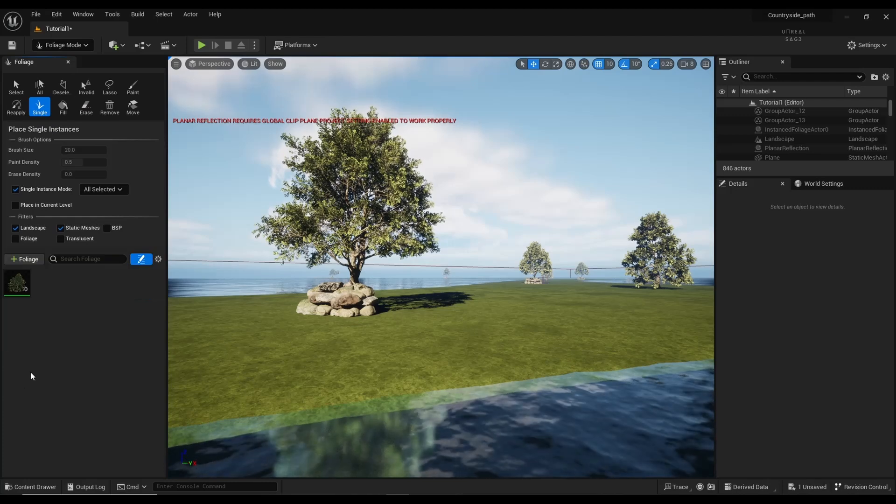
Step: Clear the old foliage type and a wrongly added grass mesh entry from the palette
{"action": "key", "text": "Delete"}
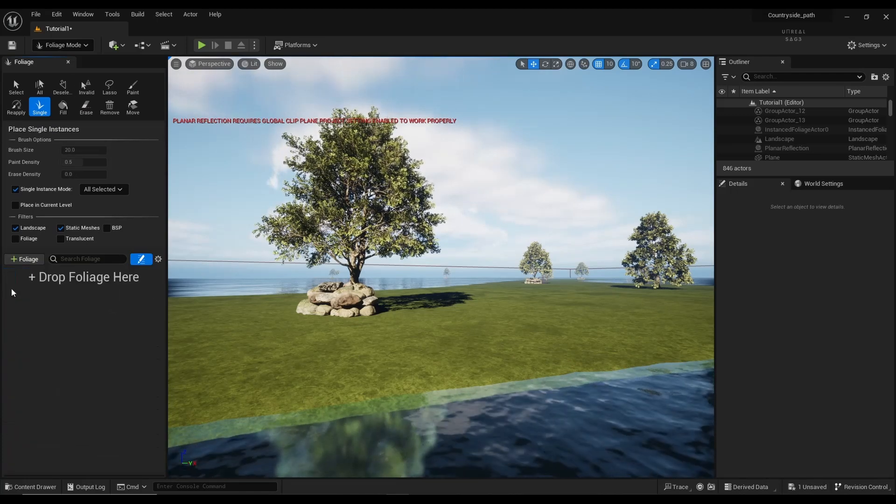
{"action": "left_click", "coordinate": [28, 487]}
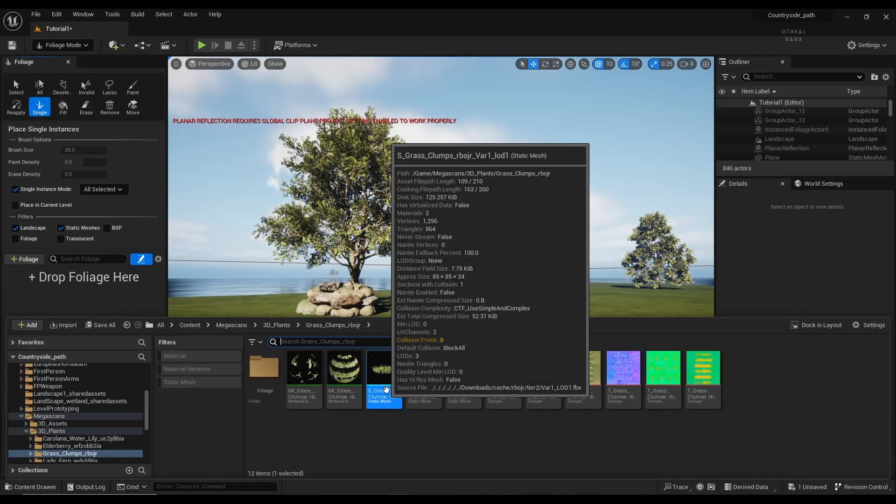
{"action": "left_click_drag", "start_coordinate": [385, 376], "coordinate": [56, 295]}
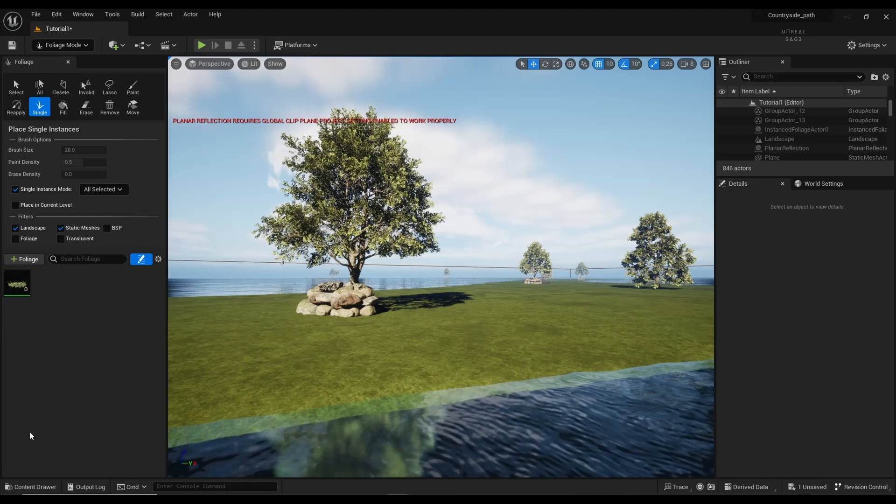
{"action": "left_click", "coordinate": [35, 487]}
{"action": "left_click", "coordinate": [22, 289]}
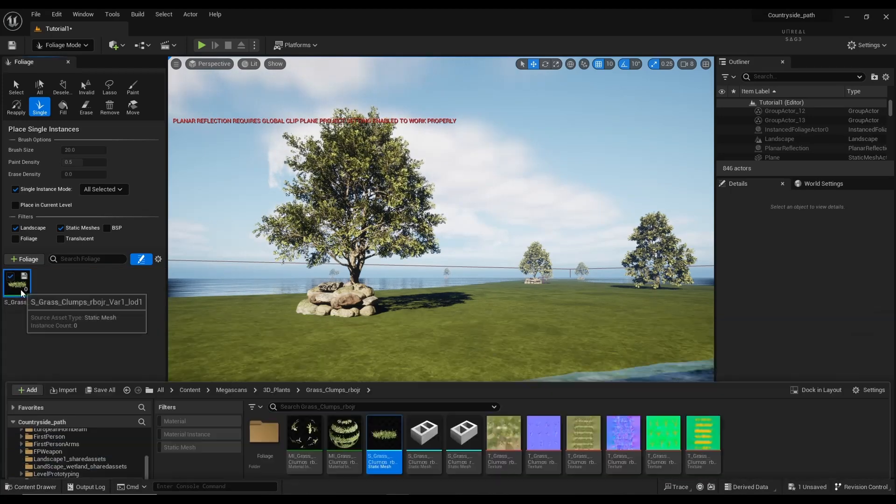
{"action": "key", "text": "Delete"}
{"action": "key", "text": "super"}
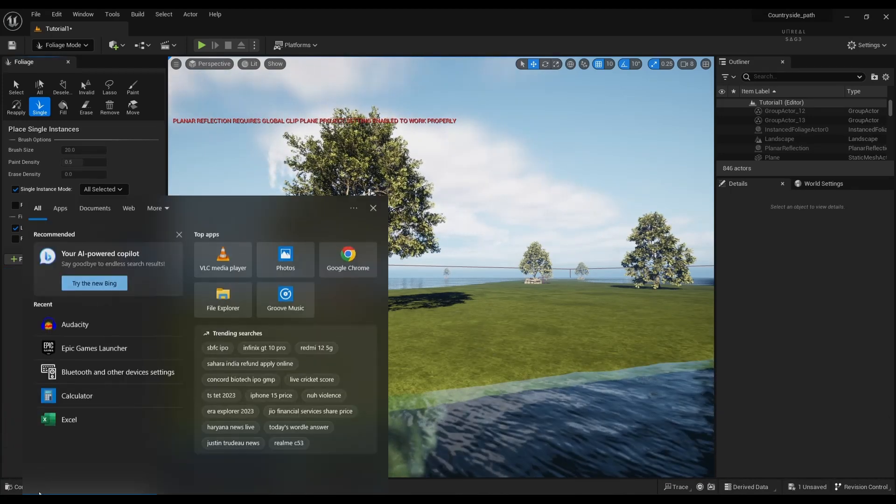
{"action": "key", "text": "Escape"}
Step: Add FT_Grass_Clumps_rbojr_Var1_lod1 to the foliage palette and select it
{"action": "left_click", "coordinate": [14, 486]}
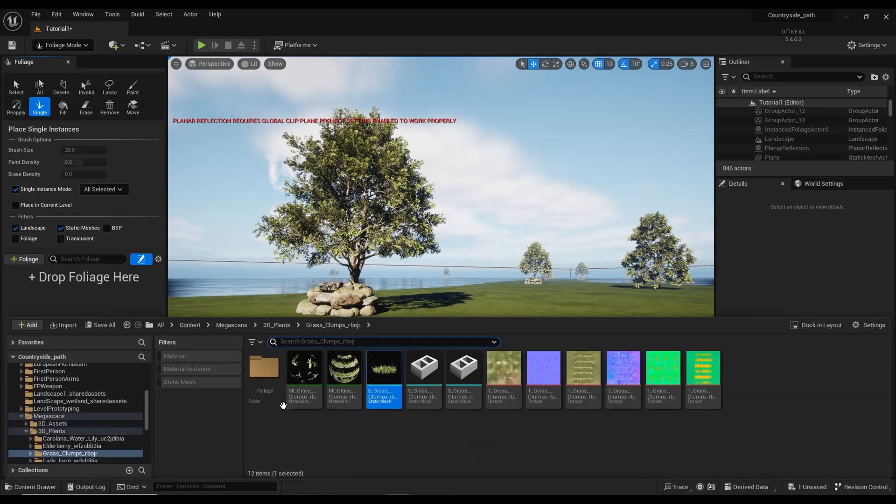
{"action": "double_click", "coordinate": [271, 381]}
{"action": "left_click_drag", "start_coordinate": [252, 363], "coordinate": [90, 303]}
{"action": "left_click", "coordinate": [26, 292]}
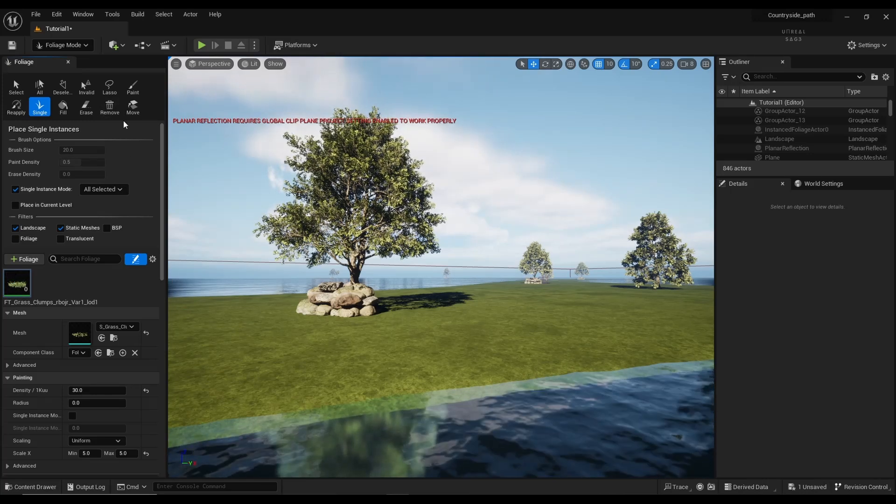
Step: Paint grass clumps by the pond, then play the level and walk into the grass
{"action": "left_click", "coordinate": [133, 87]}
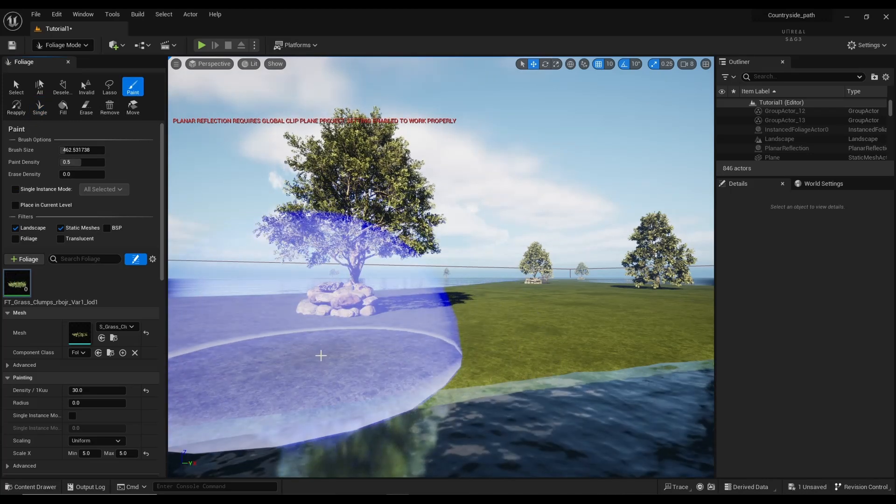
{"action": "left_click", "coordinate": [333, 350]}
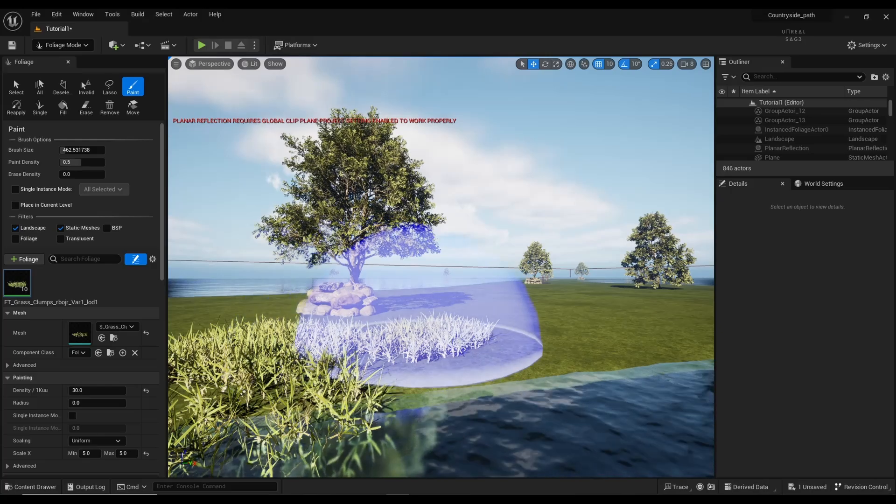
{"action": "mouse_move", "coordinate": [420, 346]}
{"action": "right_mouse_down"}
{"action": "mouse_move", "coordinate": [427, 353]}
{"action": "mouse_move", "coordinate": [411, 350]}
{"action": "mouse_move", "coordinate": [392, 401]}
{"action": "mouse_move", "coordinate": [415, 434]}
{"action": "mouse_move", "coordinate": [401, 450]}
{"action": "mouse_move", "coordinate": [399, 343]}
{"action": "mouse_move", "coordinate": [364, 346]}
{"action": "mouse_move", "coordinate": [259, 166]}
{"action": "right_mouse_up"}
{"action": "left_click", "coordinate": [202, 46]}
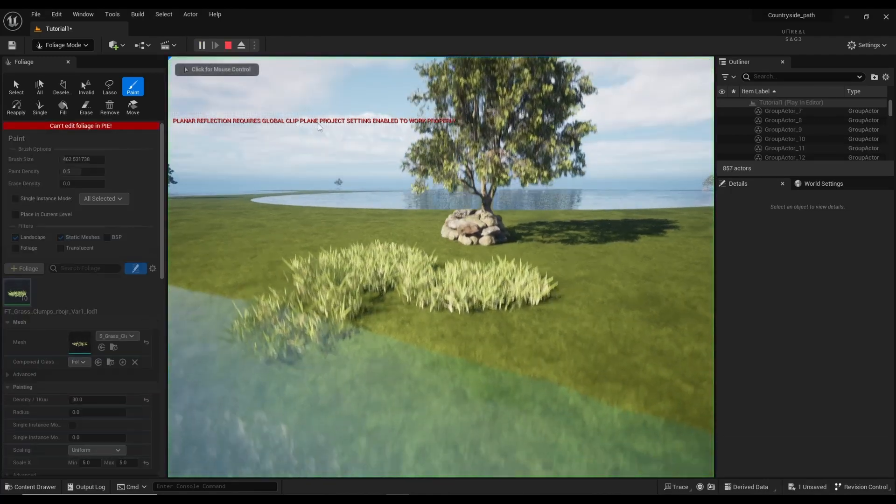
{"action": "key", "text": "w"}
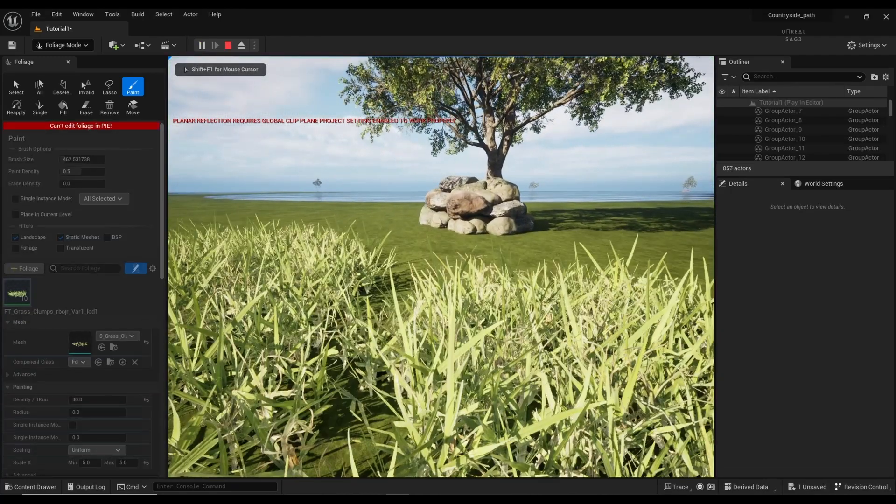
Step: Stop playing the level, fly to the grass and undo the painted grass clumps
{"action": "key", "text": "Escape"}
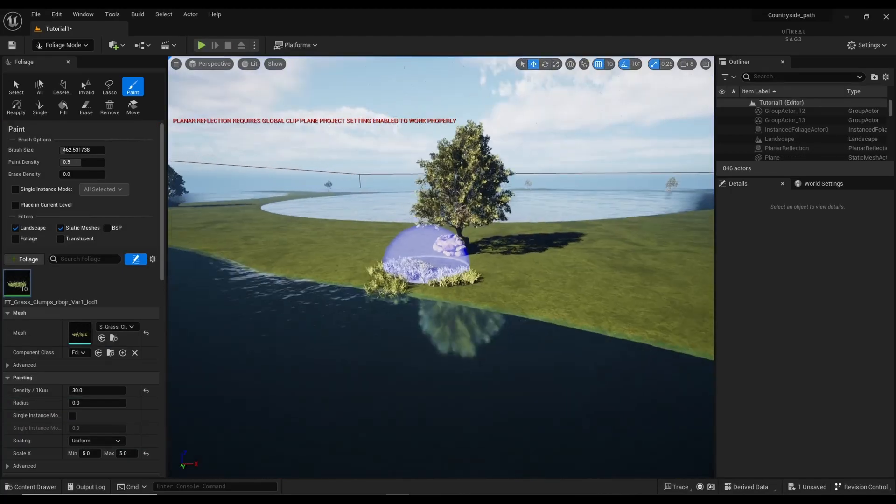
{"action": "mouse_move", "coordinate": [427, 269]}
{"action": "right_mouse_down"}
{"action": "mouse_move", "coordinate": [455, 250]}
{"action": "mouse_move", "coordinate": [537, 257]}
{"action": "right_mouse_up"}
{"action": "key", "text": "w"}
{"action": "key", "text": "a"}
{"action": "key", "text": "s"}
{"action": "key", "text": "w"}
{"action": "key", "text": "ctrl+z"}
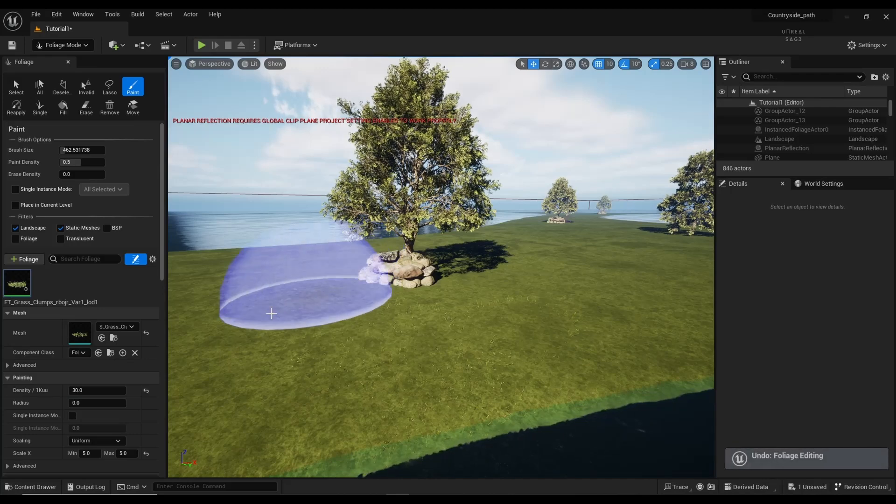
Step: Set grass clump density to 500, then paint test strokes and undo each one
{"action": "scroll", "coordinate": [70, 403], "scroll_direction": "down", "scroll_amount": 5}
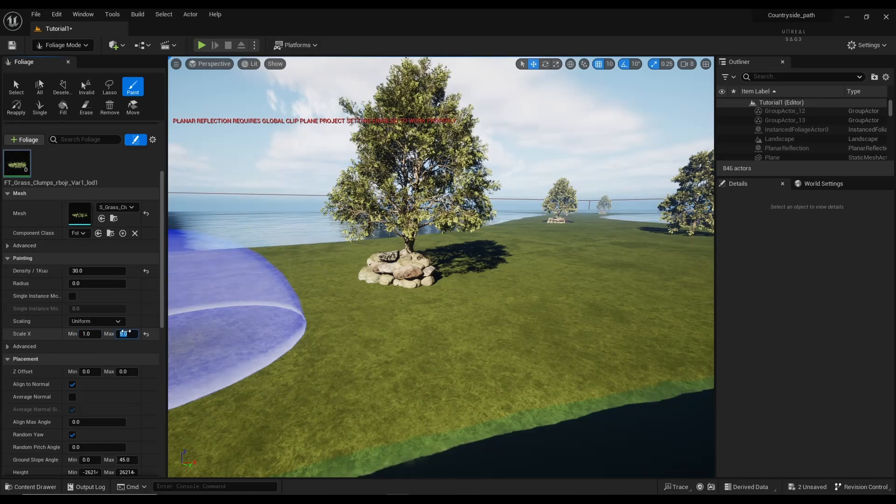
{"action": "left_click_drag", "start_coordinate": [450, 350], "coordinate": [260, 298]}
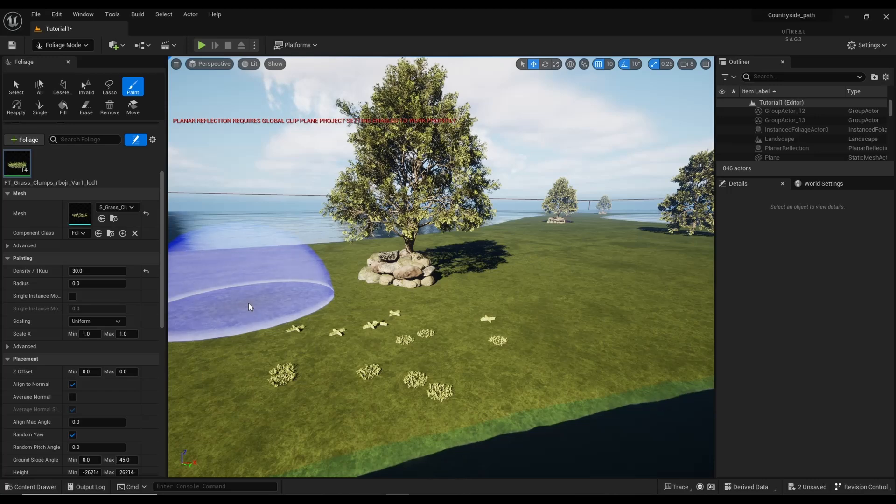
{"action": "key", "text": "ctrl+z"}
{"action": "left_click", "coordinate": [108, 268]}
{"action": "type", "text": "25"}
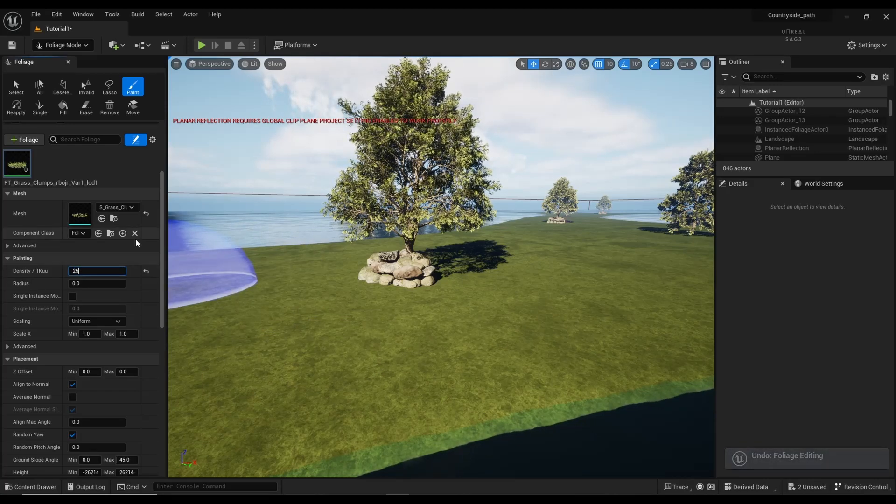
{"action": "mouse_move", "coordinate": [304, 344]}
{"action": "left_mouse_down"}
{"action": "mouse_move", "coordinate": [342, 391]}
{"action": "mouse_move", "coordinate": [370, 350]}
{"action": "mouse_move", "coordinate": [346, 325]}
{"action": "mouse_move", "coordinate": [300, 336]}
{"action": "mouse_move", "coordinate": [267, 286]}
{"action": "left_mouse_up"}
{"action": "key", "text": "ctrl+z"}
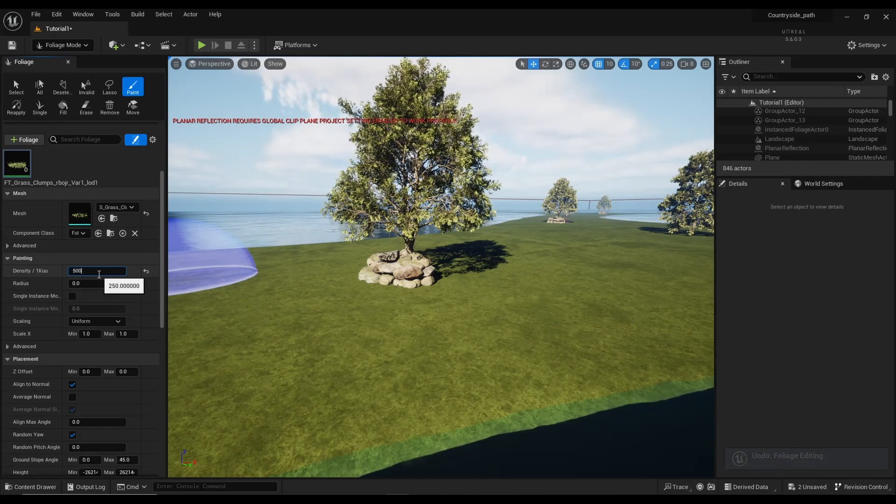
{"action": "mouse_move", "coordinate": [280, 390]}
{"action": "left_mouse_down"}
{"action": "mouse_move", "coordinate": [290, 380]}
{"action": "mouse_move", "coordinate": [436, 400]}
{"action": "mouse_move", "coordinate": [471, 324]}
{"action": "mouse_move", "coordinate": [552, 355]}
{"action": "mouse_move", "coordinate": [503, 336]}
{"action": "mouse_move", "coordinate": [437, 332]}
{"action": "left_mouse_up"}
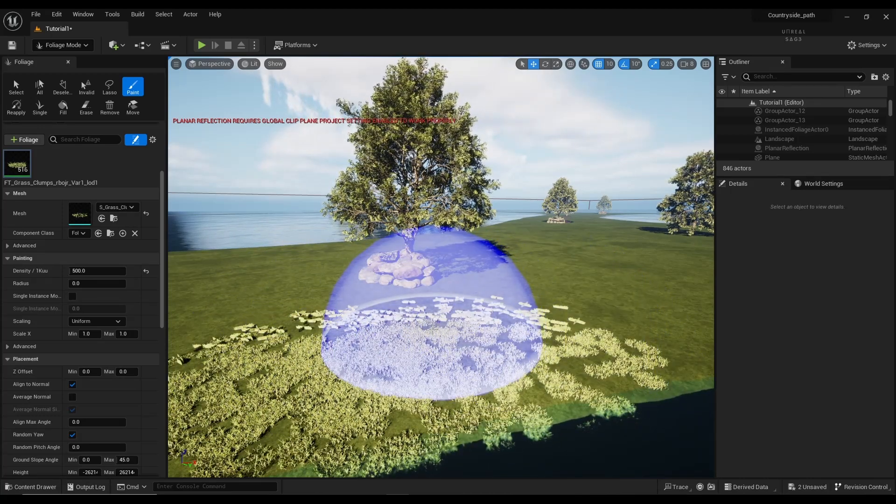
{"action": "key", "text": "ctrl+z"}
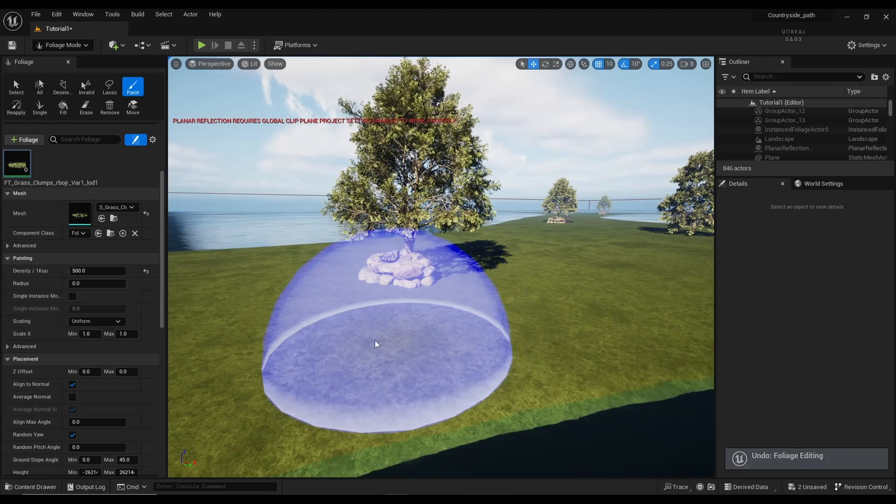
Step: Paint dense grass clumps beside the tree and over the bare ground
{"action": "scroll", "coordinate": [112, 175], "scroll_direction": "up", "scroll_amount": 5}
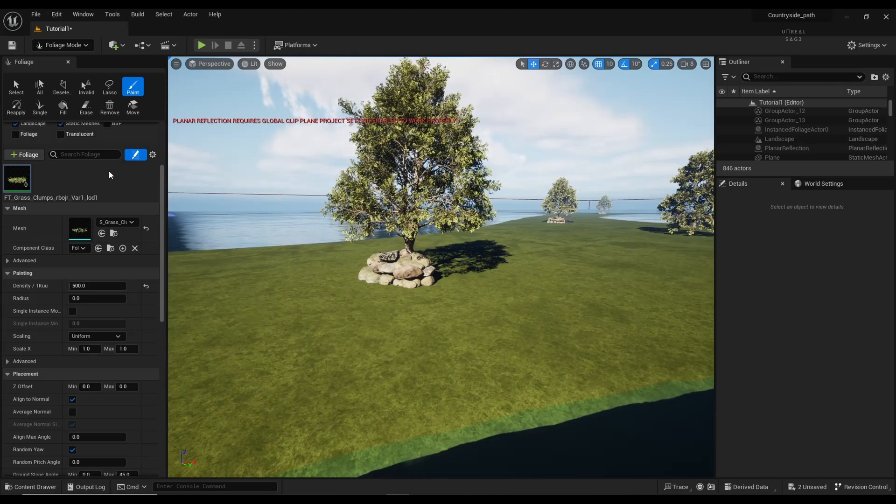
{"action": "scroll", "coordinate": [111, 175], "scroll_direction": "up", "scroll_amount": 2}
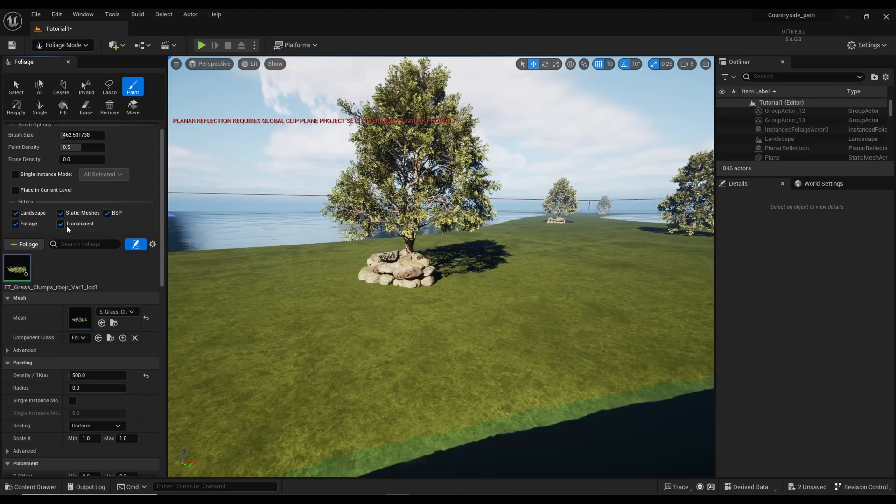
{"action": "mouse_move", "coordinate": [436, 374]}
{"action": "left_mouse_down"}
{"action": "mouse_move", "coordinate": [449, 349]}
{"action": "mouse_move", "coordinate": [590, 355]}
{"action": "mouse_move", "coordinate": [414, 337]}
{"action": "left_mouse_up"}
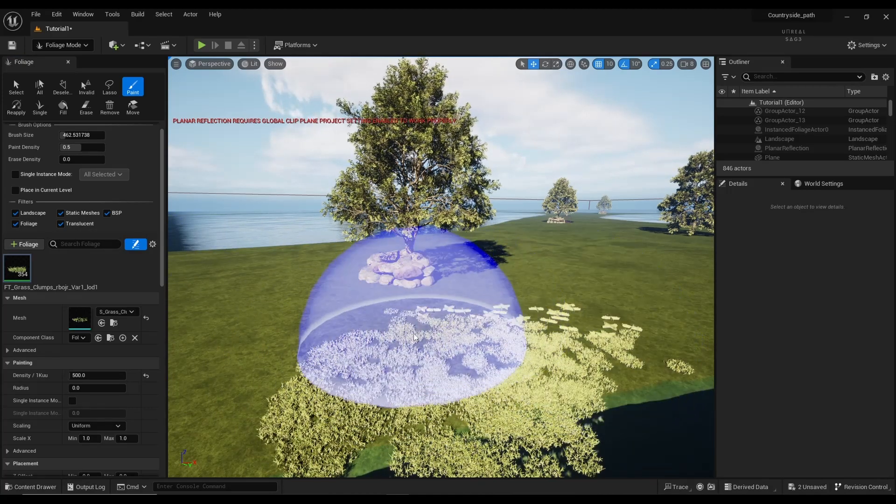
{"action": "mouse_move", "coordinate": [411, 339]}
{"action": "right_mouse_down"}
{"action": "mouse_move", "coordinate": [341, 374]}
{"action": "mouse_move", "coordinate": [390, 411]}
{"action": "mouse_move", "coordinate": [296, 393]}
{"action": "mouse_move", "coordinate": [360, 377]}
{"action": "mouse_move", "coordinate": [351, 381]}
{"action": "right_mouse_up"}
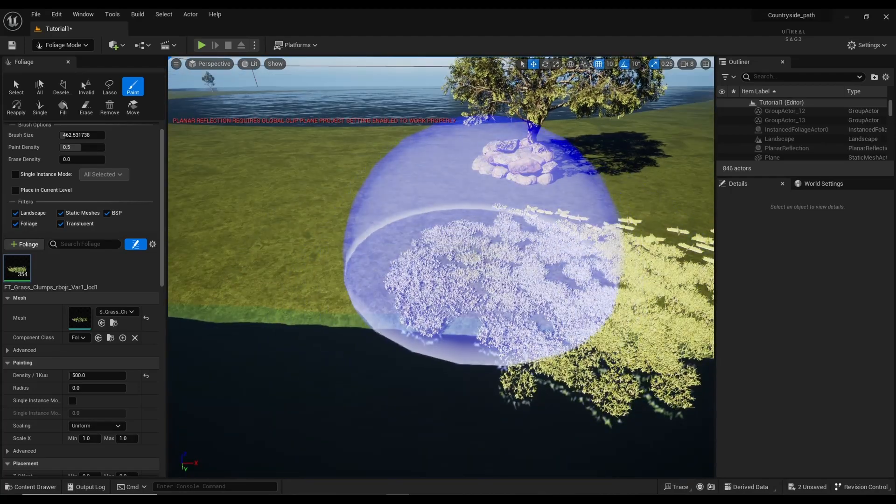
{"action": "mouse_move", "coordinate": [484, 239]}
{"action": "left_mouse_down"}
{"action": "mouse_move", "coordinate": [426, 234]}
{"action": "mouse_move", "coordinate": [370, 262]}
{"action": "mouse_move", "coordinate": [344, 260]}
{"action": "mouse_move", "coordinate": [350, 231]}
{"action": "left_mouse_up"}
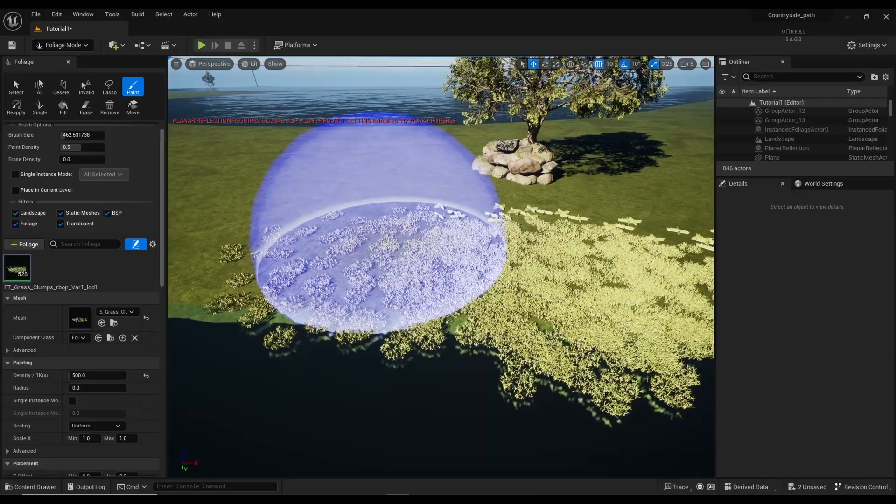
Step: Fly the camera over the lake to inspect the painted grass near the tree
{"action": "mouse_move", "coordinate": [379, 234]}
{"action": "right_mouse_down"}
{"action": "mouse_move", "coordinate": [504, 285]}
{"action": "mouse_move", "coordinate": [537, 313]}
{"action": "mouse_move", "coordinate": [542, 262]}
{"action": "mouse_move", "coordinate": [595, 173]}
{"action": "mouse_move", "coordinate": [528, 205]}
{"action": "mouse_move", "coordinate": [397, 219]}
{"action": "right_mouse_up"}
{"action": "key", "text": "w"}
{"action": "key", "text": "s"}
{"action": "key", "text": "w"}
{"action": "key", "text": "s"}
{"action": "mouse_move", "coordinate": [441, 267]}
{"action": "right_mouse_down"}
{"action": "mouse_move", "coordinate": [451, 219]}
{"action": "mouse_move", "coordinate": [443, 294]}
{"action": "mouse_move", "coordinate": [462, 308]}
{"action": "mouse_move", "coordinate": [459, 362]}
{"action": "mouse_move", "coordinate": [459, 339]}
{"action": "mouse_move", "coordinate": [443, 357]}
{"action": "mouse_move", "coordinate": [446, 345]}
{"action": "right_mouse_up"}
{"action": "key", "text": "w"}
{"action": "key", "text": "s"}
{"action": "key", "text": "w"}
{"action": "key", "text": "s"}
{"action": "key", "text": "s"}
{"action": "right_click_drag", "start_coordinate": [336, 247], "coordinate": [364, 237]}
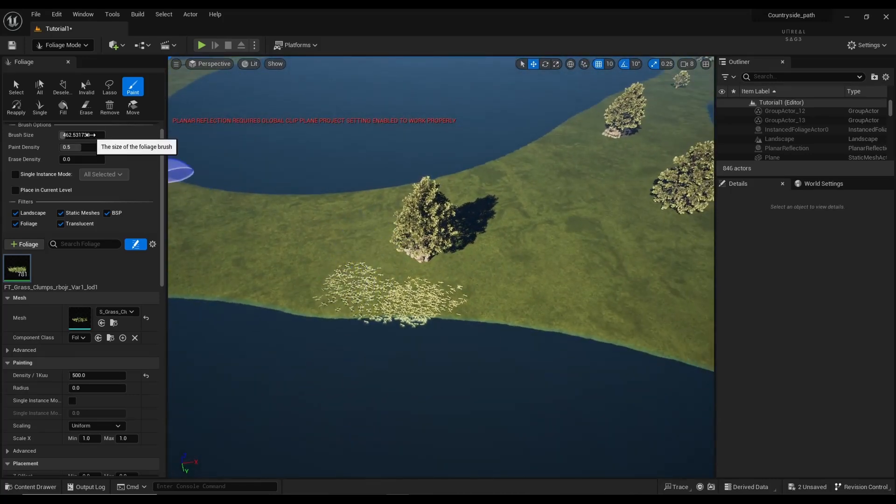
Step: Enlarge the foliage brush to about 2008 and paint a wide grass swath along the strip
{"action": "left_click_drag", "start_coordinate": [88, 135], "coordinate": [121, 135]}
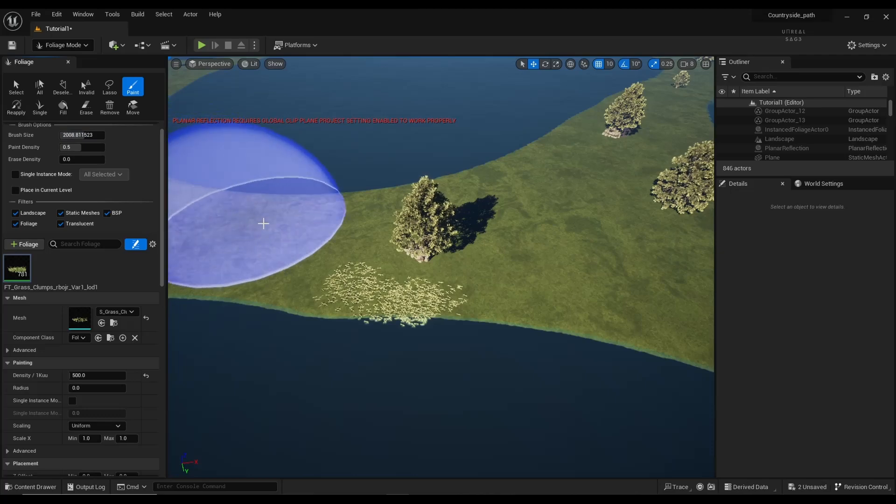
{"action": "mouse_move", "coordinate": [280, 230]}
{"action": "left_mouse_down"}
{"action": "mouse_move", "coordinate": [397, 233]}
{"action": "mouse_move", "coordinate": [551, 182]}
{"action": "mouse_move", "coordinate": [560, 226]}
{"action": "mouse_move", "coordinate": [536, 258]}
{"action": "left_mouse_up"}
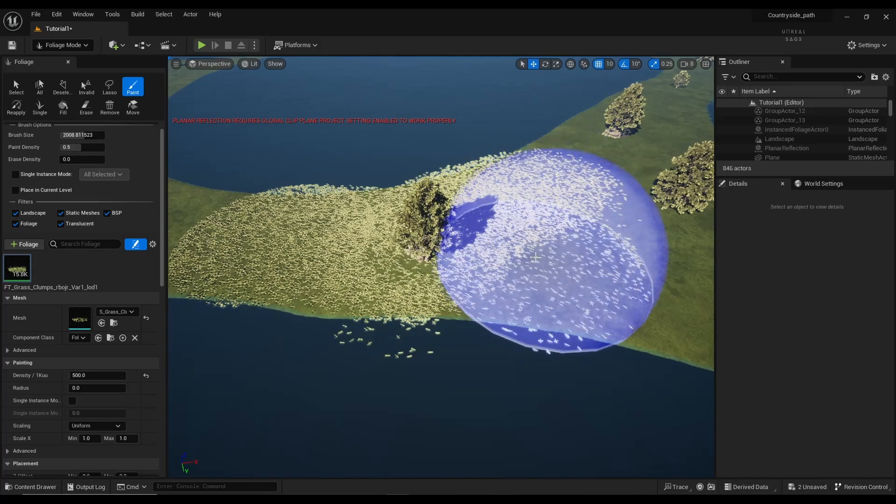
{"action": "right_click", "coordinate": [533, 251]}
{"action": "mouse_move", "coordinate": [518, 226]}
{"action": "right_mouse_down"}
{"action": "mouse_move", "coordinate": [583, 220]}
{"action": "mouse_move", "coordinate": [508, 254]}
{"action": "right_mouse_up"}
{"action": "mouse_move", "coordinate": [508, 255]}
{"action": "left_mouse_down"}
{"action": "mouse_move", "coordinate": [476, 251]}
{"action": "mouse_move", "coordinate": [434, 273]}
{"action": "left_mouse_up"}
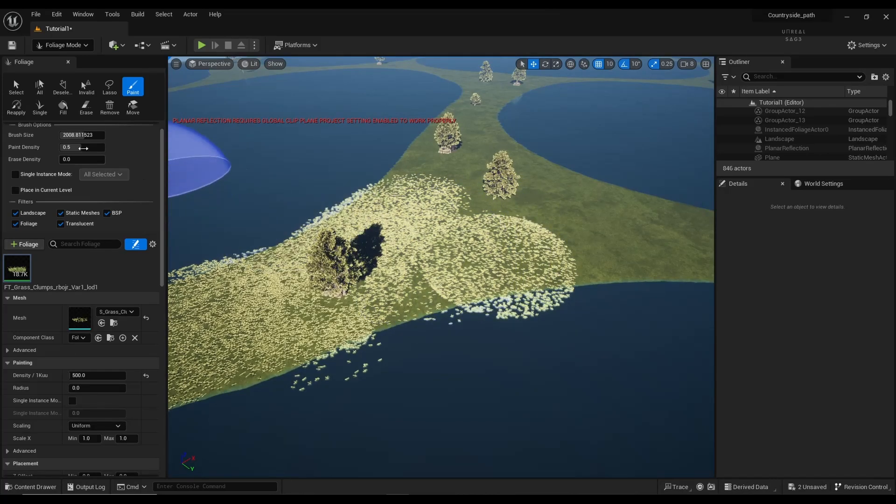
Step: Shrink the brush to about 1206 and below, painting grass past the trees to the shoreline
{"action": "left_click_drag", "start_coordinate": [79, 135], "coordinate": [65, 135]}
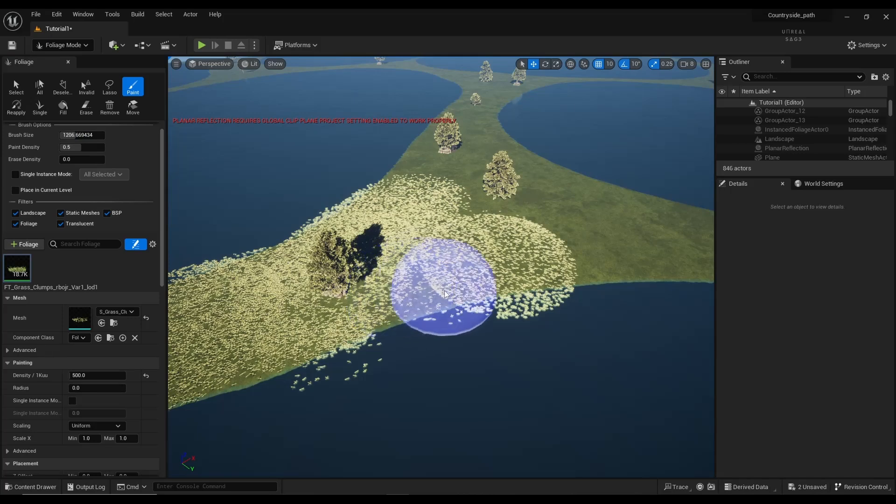
{"action": "key", "text": "ctrl+z"}
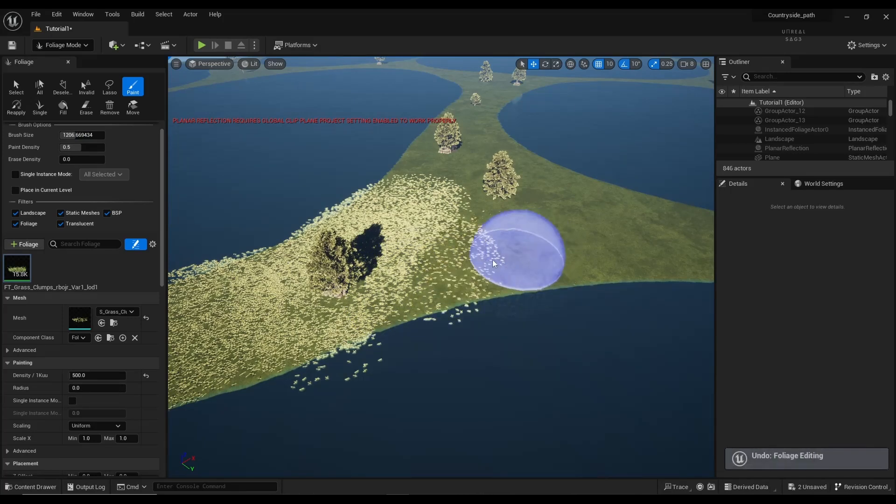
{"action": "left_click_drag", "start_coordinate": [497, 260], "coordinate": [556, 254]}
{"action": "left_click_drag", "start_coordinate": [90, 139], "coordinate": [75, 139]}
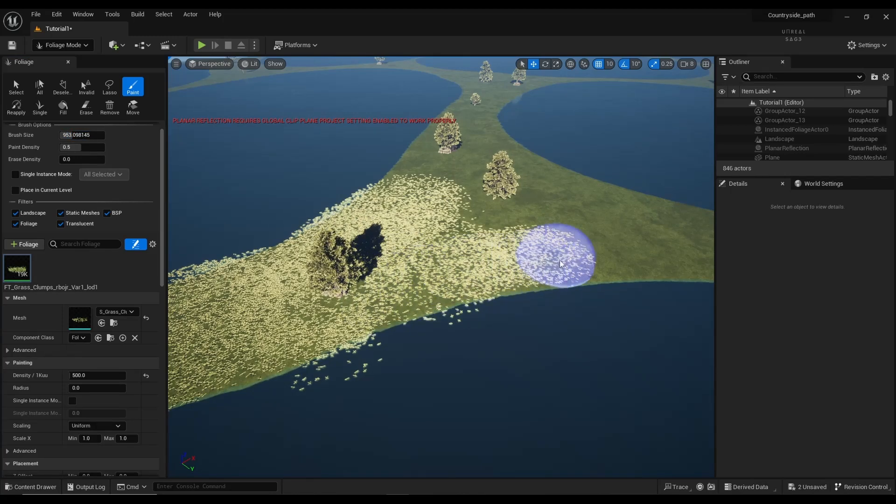
{"action": "mouse_move", "coordinate": [573, 206]}
{"action": "left_mouse_down"}
{"action": "mouse_move", "coordinate": [549, 173]}
{"action": "mouse_move", "coordinate": [515, 208]}
{"action": "mouse_move", "coordinate": [472, 206]}
{"action": "left_mouse_up"}
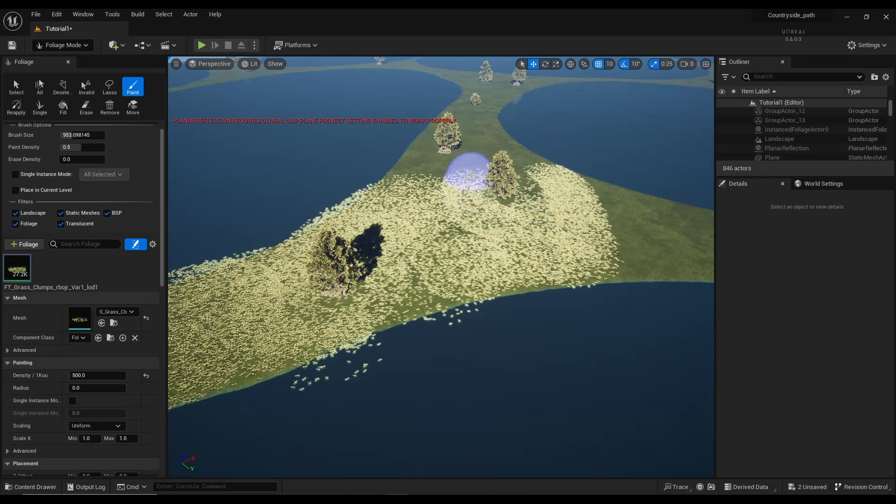
{"action": "left_click_drag", "start_coordinate": [472, 175], "coordinate": [531, 187]}
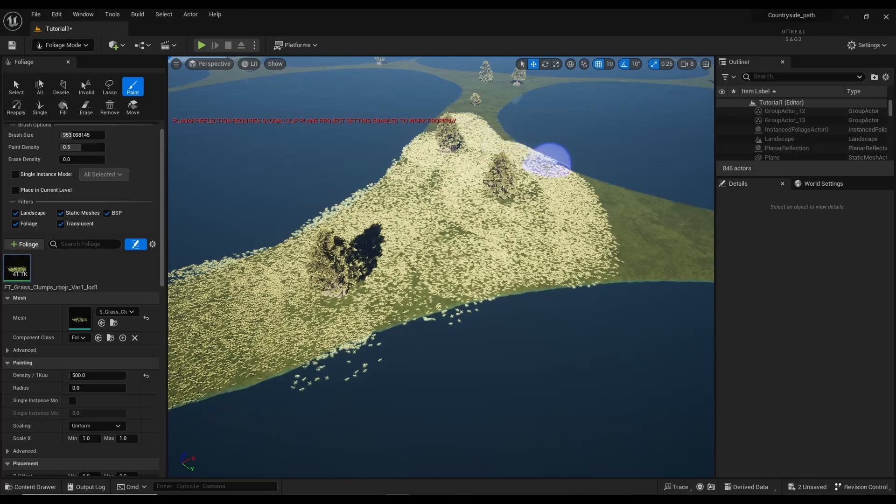
{"action": "mouse_move", "coordinate": [548, 161]}
{"action": "left_mouse_down"}
{"action": "mouse_move", "coordinate": [522, 201]}
{"action": "mouse_move", "coordinate": [568, 226]}
{"action": "mouse_move", "coordinate": [534, 268]}
{"action": "mouse_move", "coordinate": [369, 309]}
{"action": "left_mouse_up"}
Step: Fly the camera around the big tree
{"action": "key", "text": "w"}
{"action": "mouse_move", "coordinate": [367, 310]}
{"action": "right_mouse_down"}
{"action": "mouse_move", "coordinate": [289, 329]}
{"action": "mouse_move", "coordinate": [327, 262]}
{"action": "mouse_move", "coordinate": [289, 252]}
{"action": "mouse_move", "coordinate": [306, 235]}
{"action": "mouse_move", "coordinate": [295, 233]}
{"action": "mouse_move", "coordinate": [295, 258]}
{"action": "right_mouse_up"}
{"action": "key", "text": "w"}
{"action": "key", "text": "s"}
{"action": "key", "text": "w"}
{"action": "key", "text": "s"}
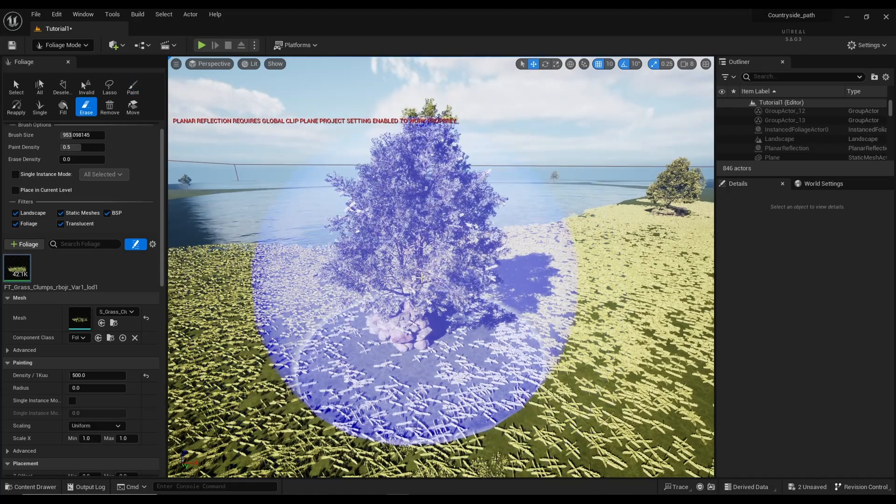
Step: Erase grass at the tree's base, shrink the brush to about 224, and repaint around the rocks
{"action": "left_click", "coordinate": [422, 279]}
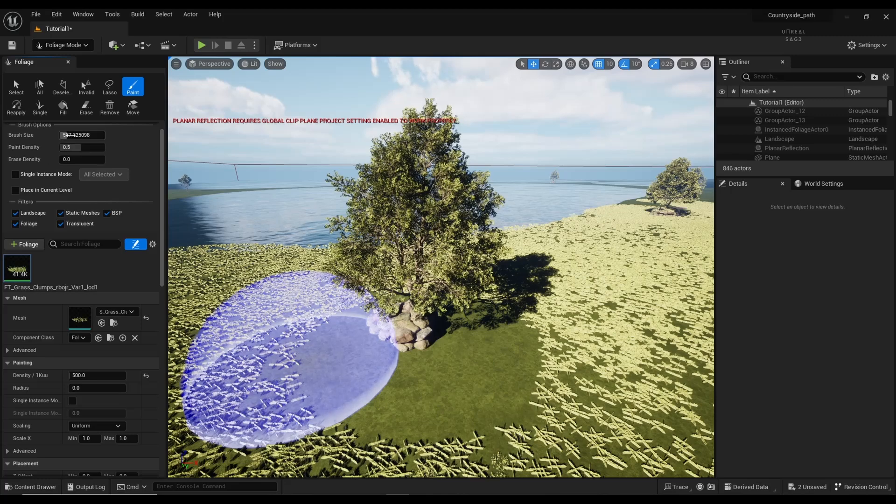
{"action": "left_click_drag", "start_coordinate": [67, 135], "coordinate": [51, 135]}
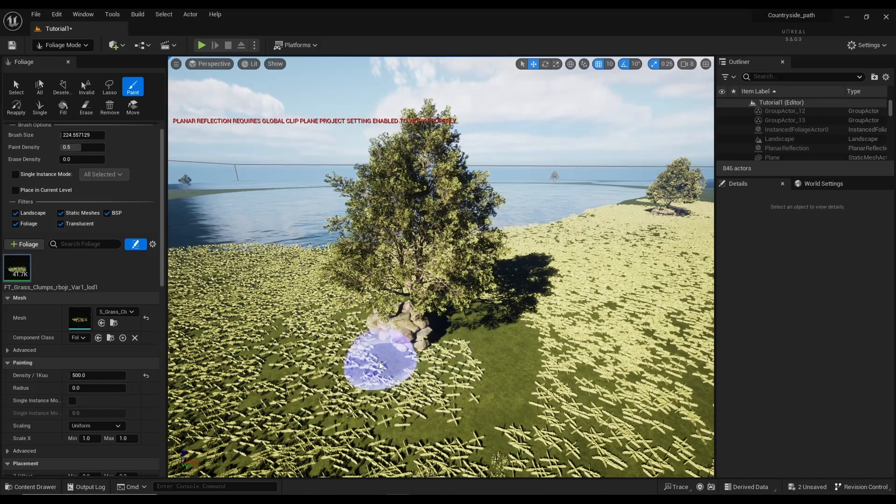
{"action": "left_click_drag", "start_coordinate": [486, 428], "coordinate": [502, 317]}
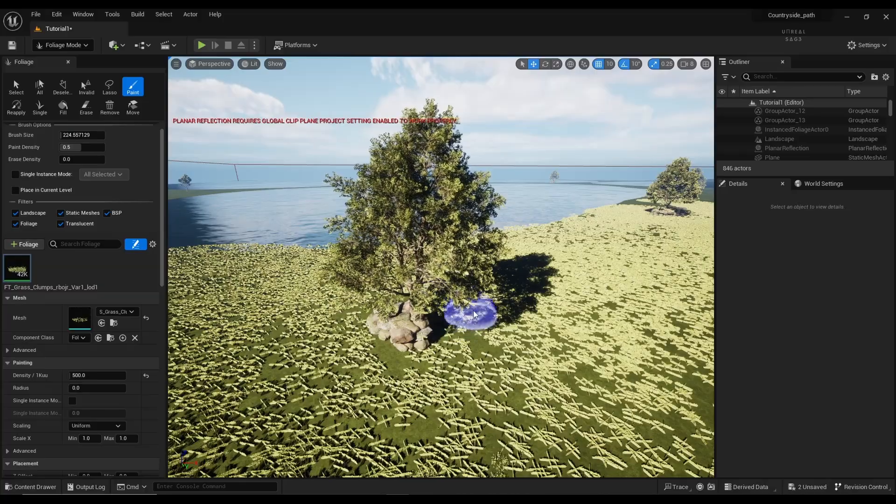
{"action": "key", "text": "w"}
{"action": "mouse_move", "coordinate": [369, 364]}
{"action": "right_mouse_down"}
{"action": "mouse_move", "coordinate": [376, 439]}
{"action": "mouse_move", "coordinate": [369, 355]}
{"action": "mouse_move", "coordinate": [414, 334]}
{"action": "right_mouse_up"}
{"action": "key", "text": "w"}
{"action": "key", "text": "s"}
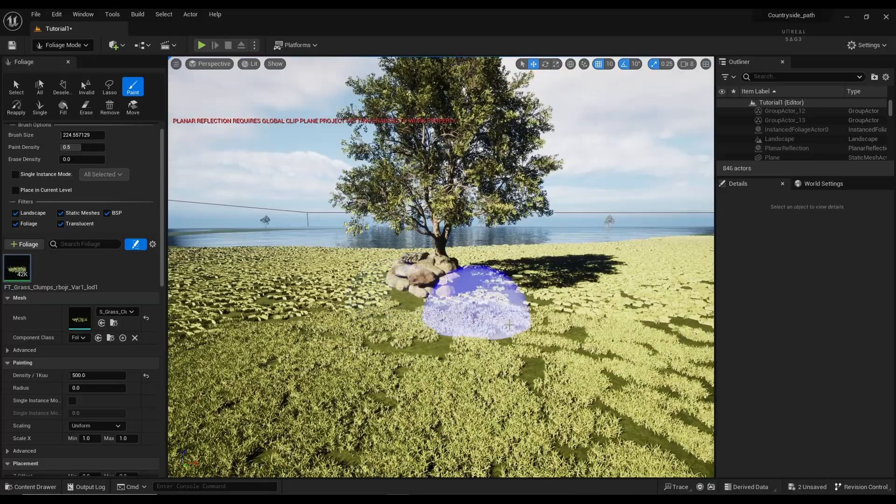
{"action": "mouse_move", "coordinate": [510, 314]}
{"action": "right_mouse_down"}
{"action": "mouse_move", "coordinate": [542, 336]}
{"action": "mouse_move", "coordinate": [539, 303]}
{"action": "mouse_move", "coordinate": [534, 298]}
{"action": "mouse_move", "coordinate": [523, 371]}
{"action": "mouse_move", "coordinate": [519, 302]}
{"action": "mouse_move", "coordinate": [468, 301]}
{"action": "mouse_move", "coordinate": [474, 339]}
{"action": "mouse_move", "coordinate": [590, 326]}
{"action": "mouse_move", "coordinate": [635, 274]}
{"action": "mouse_move", "coordinate": [633, 354]}
{"action": "right_mouse_up"}
Step: Fly the camera over the water and meadow, circling the rock-ringed tree
{"action": "key", "text": "s"}
{"action": "key", "text": "w"}
{"action": "key", "text": "w"}
{"action": "key", "text": "s"}
{"action": "key", "text": "w"}
{"action": "key", "text": "s"}
{"action": "key", "text": "w"}
{"action": "key", "text": "s"}
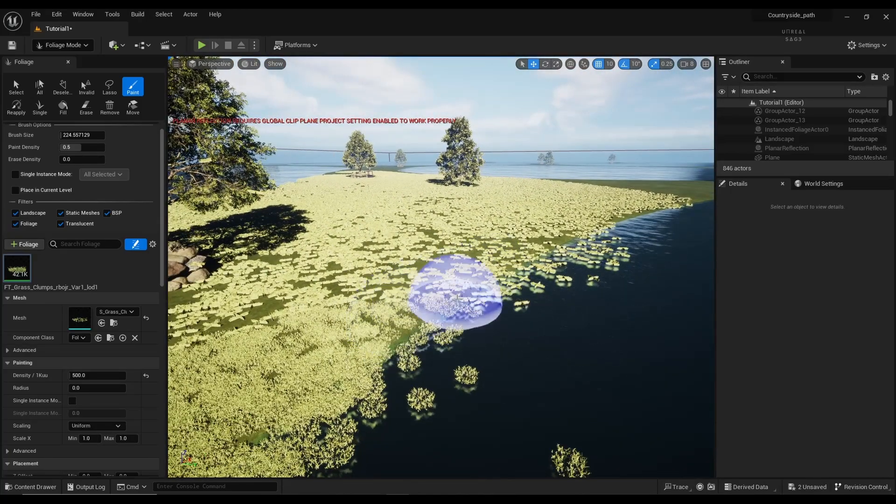
{"action": "key", "text": "w"}
{"action": "mouse_move", "coordinate": [456, 300]}
{"action": "right_mouse_down"}
{"action": "mouse_move", "coordinate": [476, 299]}
{"action": "mouse_move", "coordinate": [463, 315]}
{"action": "mouse_move", "coordinate": [502, 305]}
{"action": "mouse_move", "coordinate": [541, 314]}
{"action": "mouse_move", "coordinate": [518, 360]}
{"action": "mouse_move", "coordinate": [460, 357]}
{"action": "mouse_move", "coordinate": [444, 339]}
{"action": "mouse_move", "coordinate": [494, 329]}
{"action": "mouse_move", "coordinate": [507, 304]}
{"action": "mouse_move", "coordinate": [506, 254]}
{"action": "mouse_move", "coordinate": [427, 243]}
{"action": "mouse_move", "coordinate": [205, 243]}
{"action": "mouse_move", "coordinate": [207, 262]}
{"action": "mouse_move", "coordinate": [182, 248]}
{"action": "mouse_move", "coordinate": [182, 224]}
{"action": "mouse_move", "coordinate": [184, 299]}
{"action": "mouse_move", "coordinate": [194, 306]}
{"action": "right_mouse_up"}
{"action": "key", "text": "s"}
{"action": "key", "text": "s"}
{"action": "key", "text": "w"}
{"action": "key", "text": "w"}
{"action": "key", "text": "s"}
Step: Enlarge the brush to about 918 and paint grass clumps along the path
{"action": "right_click_drag", "start_coordinate": [490, 327], "coordinate": [505, 242]}
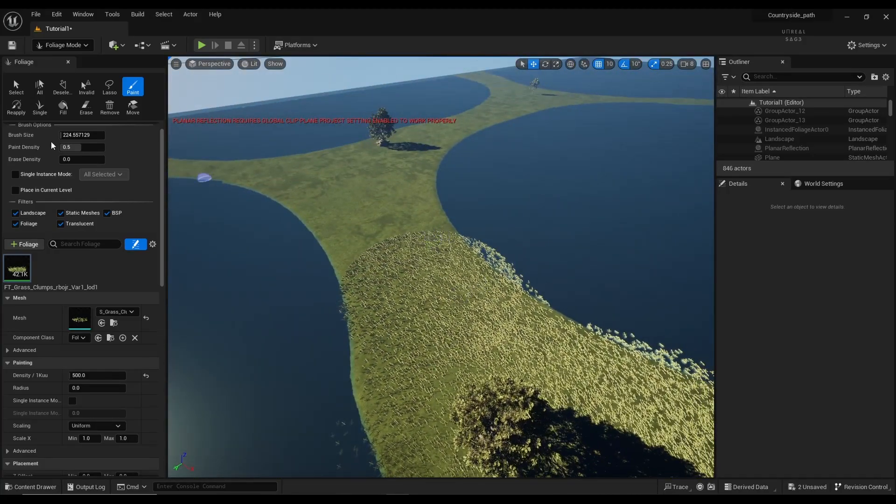
{"action": "left_click_drag", "start_coordinate": [62, 134], "coordinate": [72, 134]}
{"action": "mouse_move", "coordinate": [333, 200]}
{"action": "left_mouse_down"}
{"action": "mouse_move", "coordinate": [319, 200]}
{"action": "mouse_move", "coordinate": [348, 255]}
{"action": "mouse_move", "coordinate": [369, 252]}
{"action": "mouse_move", "coordinate": [410, 217]}
{"action": "mouse_move", "coordinate": [397, 184]}
{"action": "mouse_move", "coordinate": [422, 156]}
{"action": "mouse_move", "coordinate": [420, 216]}
{"action": "mouse_move", "coordinate": [361, 183]}
{"action": "mouse_move", "coordinate": [352, 160]}
{"action": "mouse_move", "coordinate": [384, 160]}
{"action": "mouse_move", "coordinate": [338, 153]}
{"action": "left_mouse_up"}
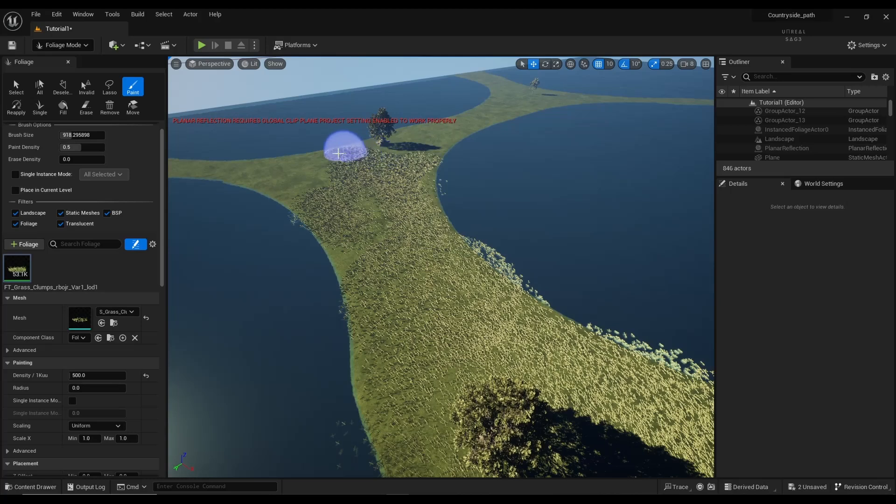
{"action": "mouse_move", "coordinate": [257, 166]}
{"action": "left_mouse_down"}
{"action": "mouse_move", "coordinate": [294, 163]}
{"action": "mouse_move", "coordinate": [309, 188]}
{"action": "mouse_move", "coordinate": [308, 214]}
{"action": "mouse_move", "coordinate": [339, 207]}
{"action": "mouse_move", "coordinate": [377, 262]}
{"action": "mouse_move", "coordinate": [418, 185]}
{"action": "mouse_move", "coordinate": [410, 140]}
{"action": "mouse_move", "coordinate": [419, 132]}
{"action": "mouse_move", "coordinate": [428, 127]}
{"action": "mouse_move", "coordinate": [431, 143]}
{"action": "mouse_move", "coordinate": [494, 117]}
{"action": "mouse_move", "coordinate": [440, 116]}
{"action": "mouse_move", "coordinate": [516, 97]}
{"action": "mouse_move", "coordinate": [500, 85]}
{"action": "mouse_move", "coordinate": [483, 100]}
{"action": "mouse_move", "coordinate": [578, 92]}
{"action": "mouse_move", "coordinate": [537, 92]}
{"action": "mouse_move", "coordinate": [516, 104]}
{"action": "mouse_move", "coordinate": [555, 101]}
{"action": "mouse_move", "coordinate": [567, 90]}
{"action": "mouse_move", "coordinate": [502, 80]}
{"action": "mouse_move", "coordinate": [518, 66]}
{"action": "mouse_move", "coordinate": [530, 80]}
{"action": "mouse_move", "coordinate": [380, 280]}
{"action": "left_mouse_up"}
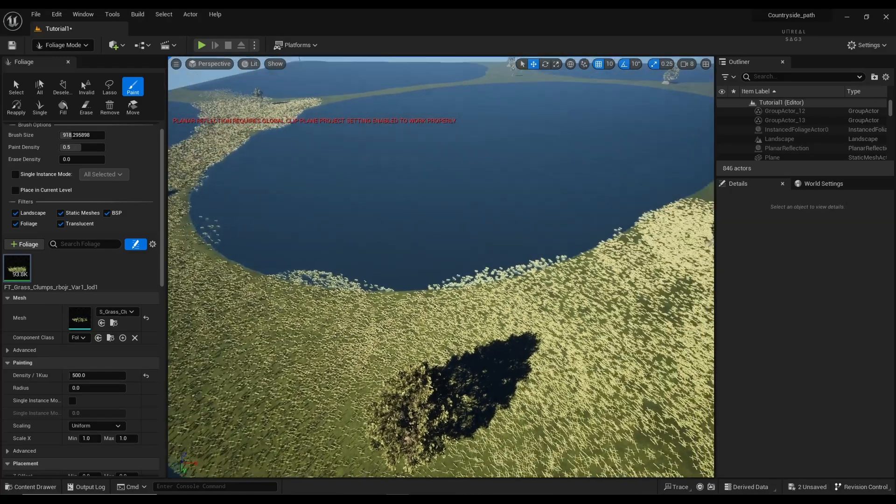
Step: Paint grass along the strip toward the far tree and the lake shorelines
{"action": "right_click_drag", "start_coordinate": [442, 267], "coordinate": [602, 242]}
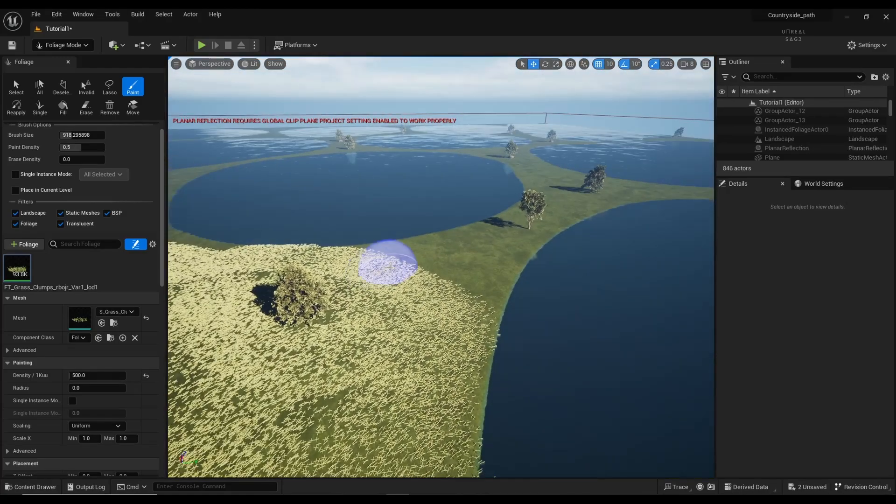
{"action": "mouse_move", "coordinate": [388, 262]}
{"action": "left_mouse_down"}
{"action": "mouse_move", "coordinate": [411, 252]}
{"action": "mouse_move", "coordinate": [380, 244]}
{"action": "mouse_move", "coordinate": [441, 239]}
{"action": "mouse_move", "coordinate": [436, 271]}
{"action": "mouse_move", "coordinate": [486, 243]}
{"action": "mouse_move", "coordinate": [498, 273]}
{"action": "mouse_move", "coordinate": [475, 326]}
{"action": "mouse_move", "coordinate": [460, 424]}
{"action": "mouse_move", "coordinate": [464, 356]}
{"action": "mouse_move", "coordinate": [499, 258]}
{"action": "left_mouse_up"}
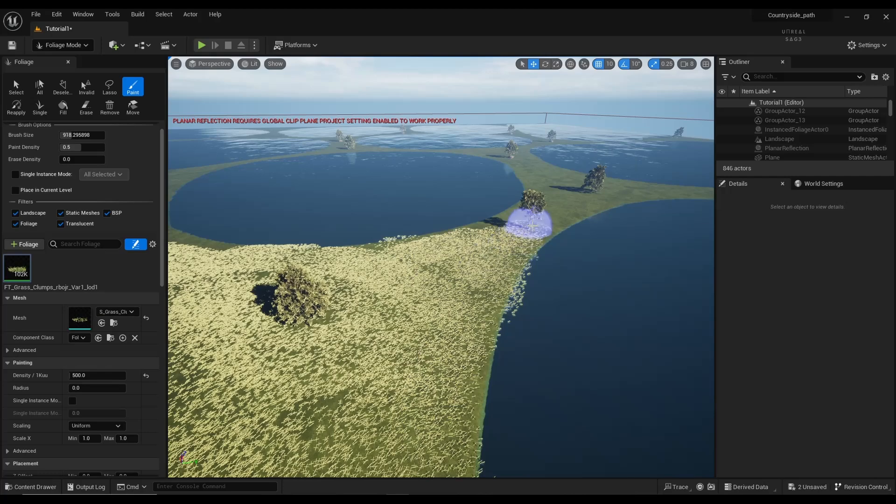
{"action": "mouse_move", "coordinate": [532, 226]}
{"action": "left_mouse_down"}
{"action": "mouse_move", "coordinate": [553, 205]}
{"action": "mouse_move", "coordinate": [616, 197]}
{"action": "mouse_move", "coordinate": [615, 188]}
{"action": "mouse_move", "coordinate": [540, 201]}
{"action": "mouse_move", "coordinate": [484, 238]}
{"action": "left_mouse_up"}
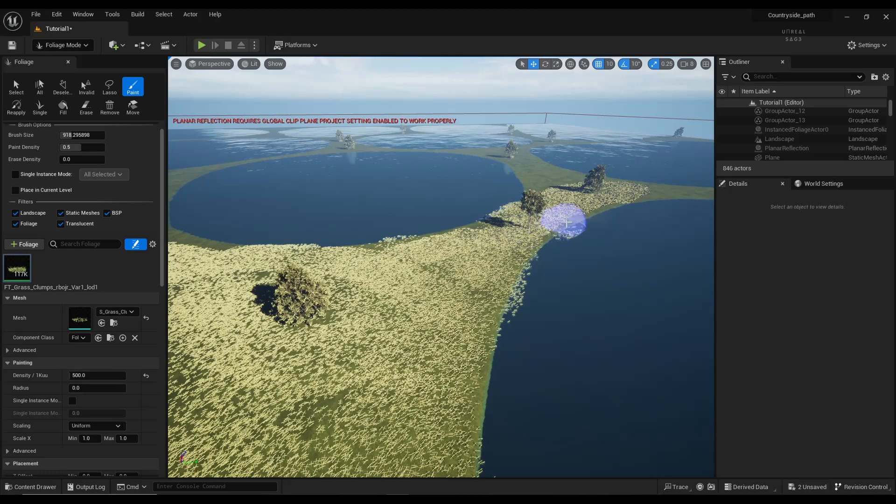
{"action": "left_click_drag", "start_coordinate": [567, 222], "coordinate": [615, 201]}
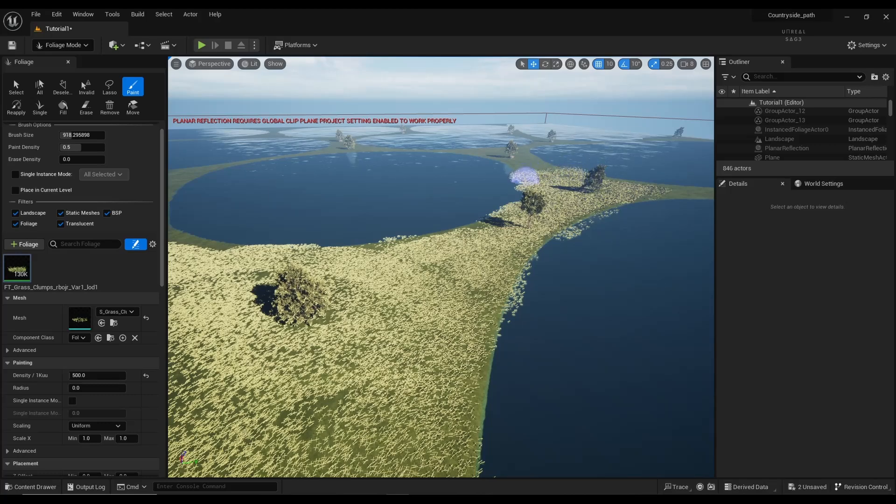
{"action": "mouse_move", "coordinate": [549, 168]}
{"action": "left_mouse_down"}
{"action": "mouse_move", "coordinate": [565, 171]}
{"action": "mouse_move", "coordinate": [528, 170]}
{"action": "left_mouse_up"}
Step: Fly past the rock-ringed tree to check the grass, then save the level with Ctrl+S
{"action": "mouse_move", "coordinate": [411, 327]}
{"action": "right_mouse_down"}
{"action": "mouse_move", "coordinate": [294, 397]}
{"action": "mouse_move", "coordinate": [289, 431]}
{"action": "mouse_move", "coordinate": [299, 429]}
{"action": "mouse_move", "coordinate": [267, 383]}
{"action": "mouse_move", "coordinate": [262, 336]}
{"action": "mouse_move", "coordinate": [327, 329]}
{"action": "mouse_move", "coordinate": [303, 331]}
{"action": "mouse_move", "coordinate": [302, 311]}
{"action": "mouse_move", "coordinate": [287, 322]}
{"action": "mouse_move", "coordinate": [203, 324]}
{"action": "mouse_move", "coordinate": [174, 299]}
{"action": "mouse_move", "coordinate": [243, 303]}
{"action": "mouse_move", "coordinate": [234, 302]}
{"action": "right_mouse_up"}
{"action": "key", "text": "s"}
{"action": "key", "text": "w"}
{"action": "key", "text": "s"}
{"action": "key", "text": "w"}
{"action": "key", "text": "s"}
{"action": "key", "text": "s"}
{"action": "key", "text": "w"}
{"action": "key", "text": "w"}
{"action": "key", "text": "w"}
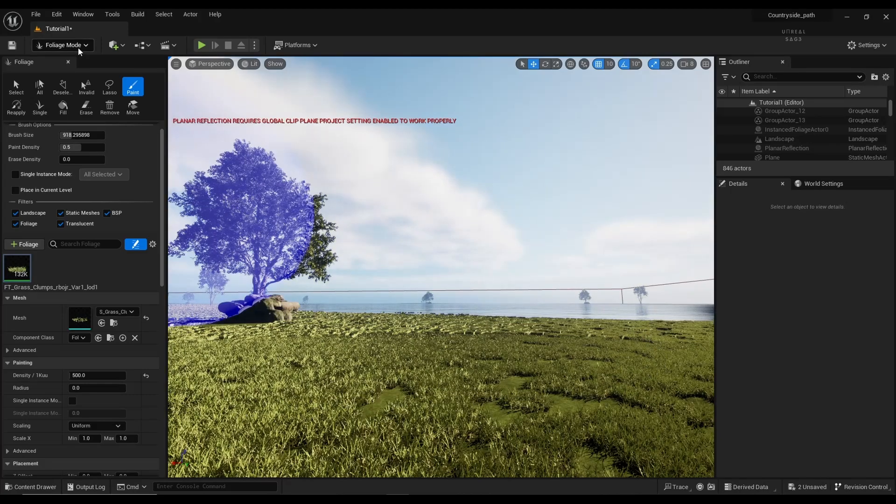
{"action": "key", "text": "ctrl+s"}
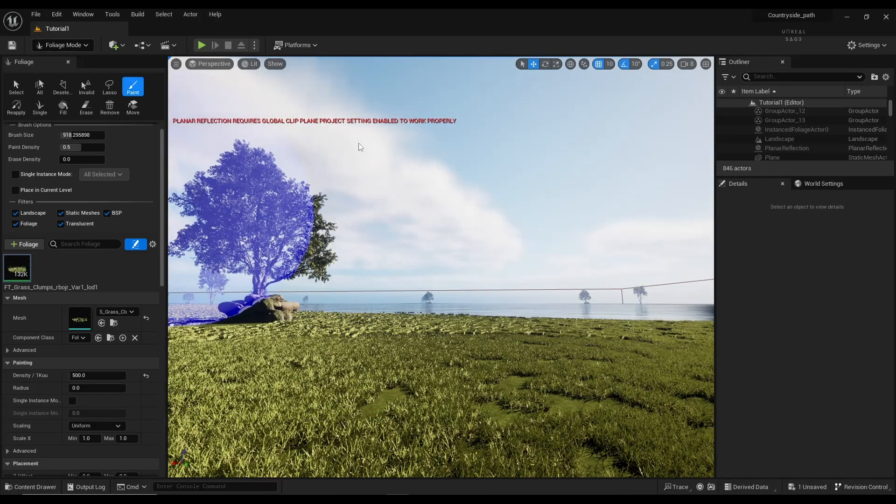
Step: Look down over the lake and bring up the editor modes list
{"action": "key", "text": "w"}
{"action": "mouse_move", "coordinate": [441, 336]}
{"action": "right_mouse_down"}
{"action": "mouse_move", "coordinate": [451, 327]}
{"action": "mouse_move", "coordinate": [439, 375]}
{"action": "right_mouse_up"}
{"action": "key", "text": "s"}
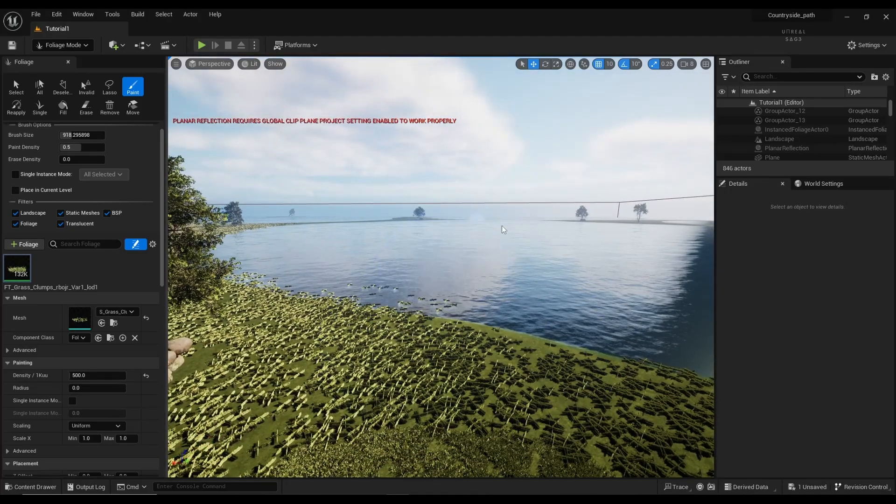
{"action": "left_click", "coordinate": [55, 49]}
Step: Switch the editor to Select mode and search the Marketplace for free 'mountain' assets
{"action": "left_click", "coordinate": [67, 60]}
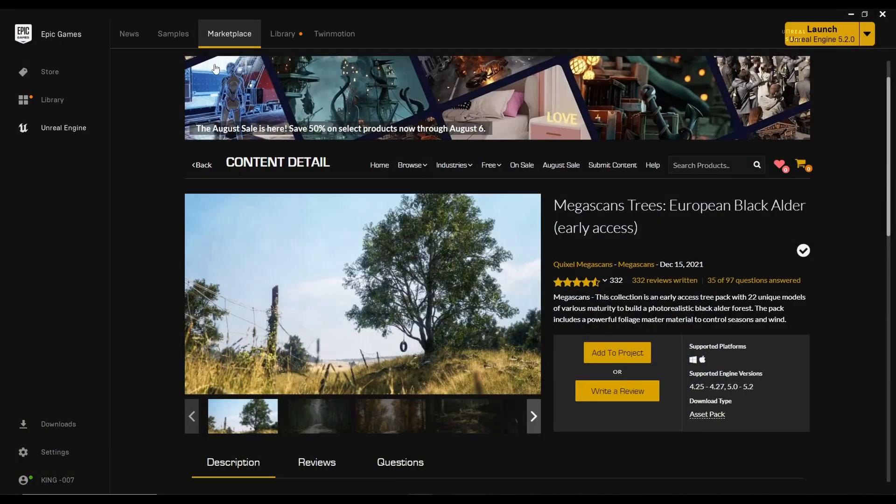
{"action": "left_click", "coordinate": [200, 166]}
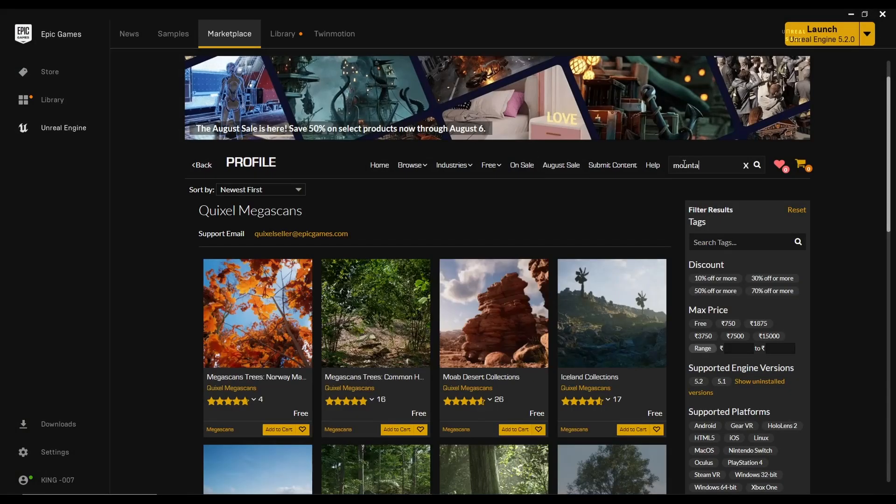
{"action": "key", "text": "Return"}
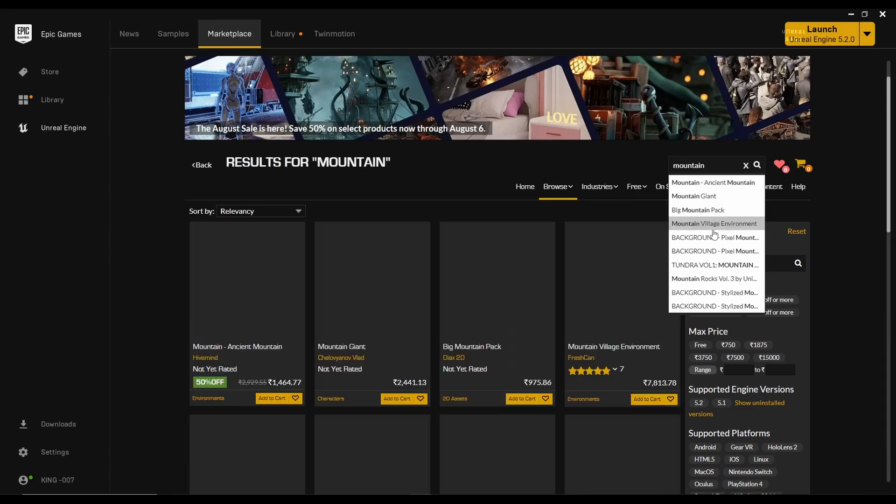
{"action": "left_click", "coordinate": [159, 223]}
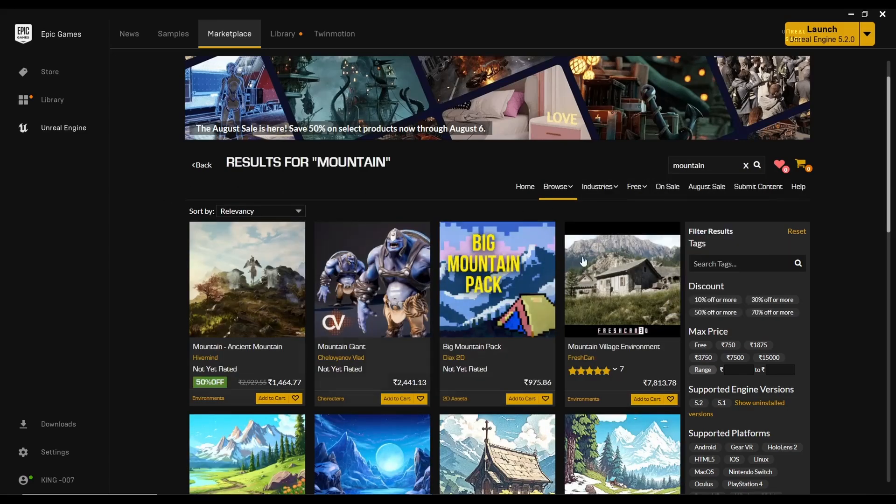
{"action": "left_click", "coordinate": [701, 346]}
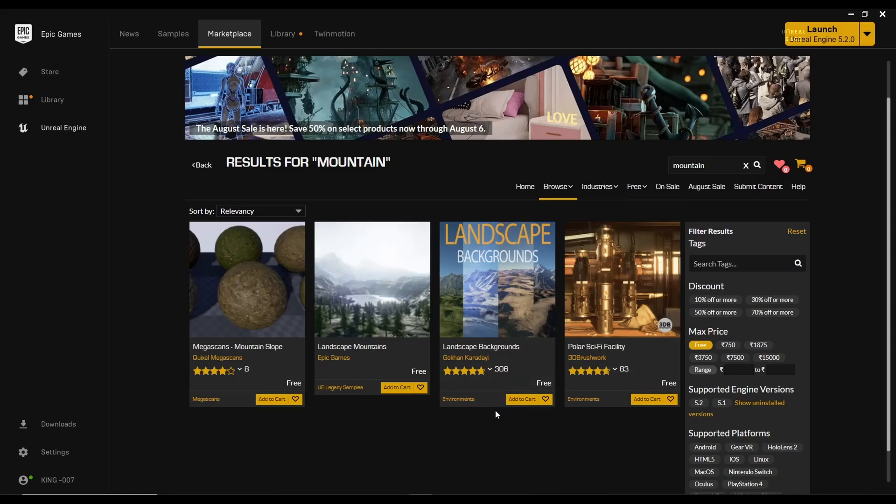
Step: Browse the Landscape Backgrounds gallery images, then minimize the launcher
{"action": "left_click", "coordinate": [506, 306]}
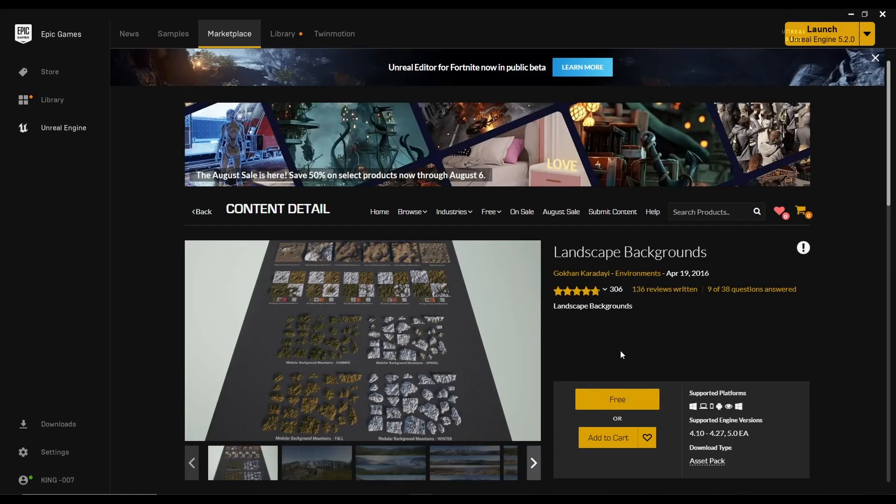
{"action": "scroll", "coordinate": [554, 409], "scroll_direction": "down", "scroll_amount": 3}
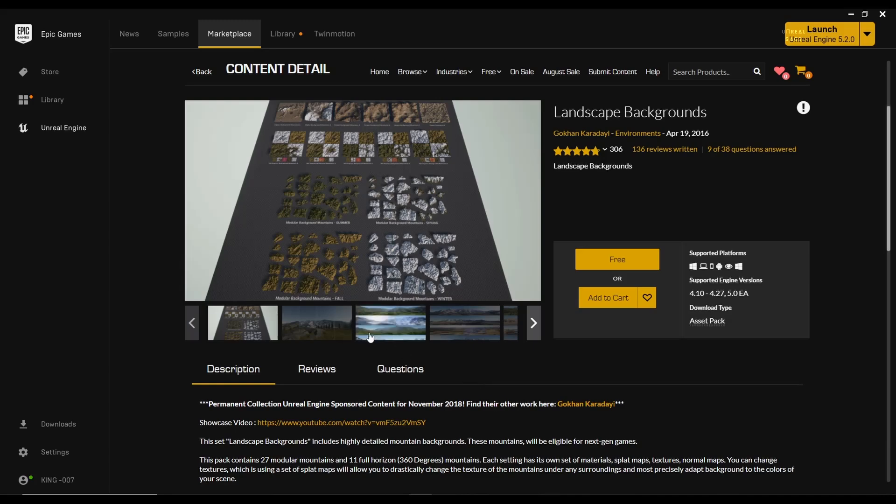
{"action": "left_click", "coordinate": [302, 316]}
{"action": "left_click", "coordinate": [248, 324]}
{"action": "left_click", "coordinate": [319, 325]}
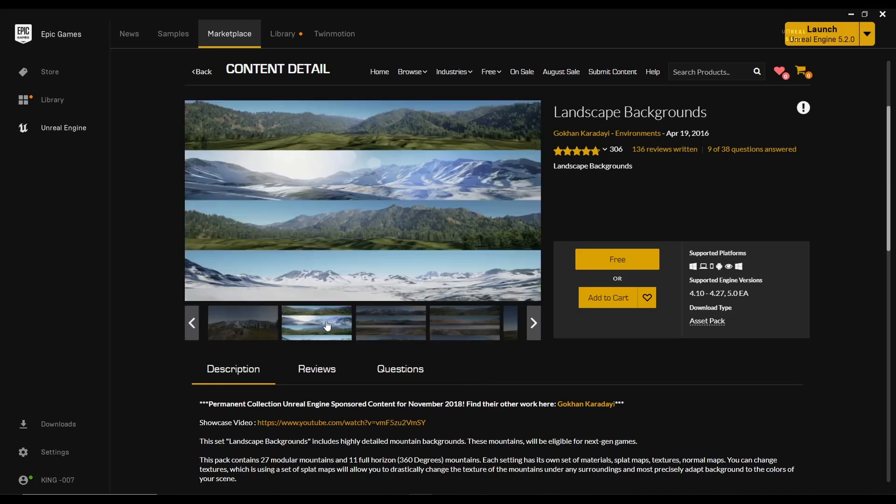
{"action": "left_click", "coordinate": [379, 325]}
{"action": "left_click", "coordinate": [450, 333]}
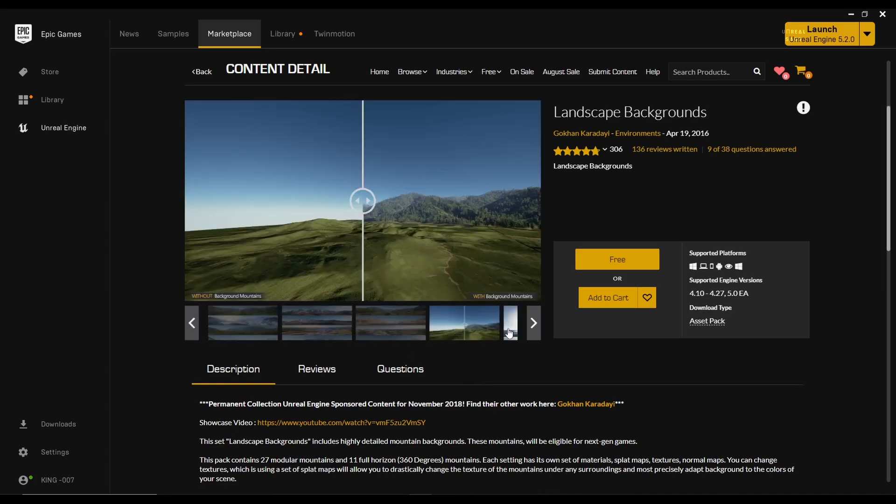
{"action": "left_click", "coordinate": [510, 332]}
{"action": "left_click", "coordinate": [533, 325]}
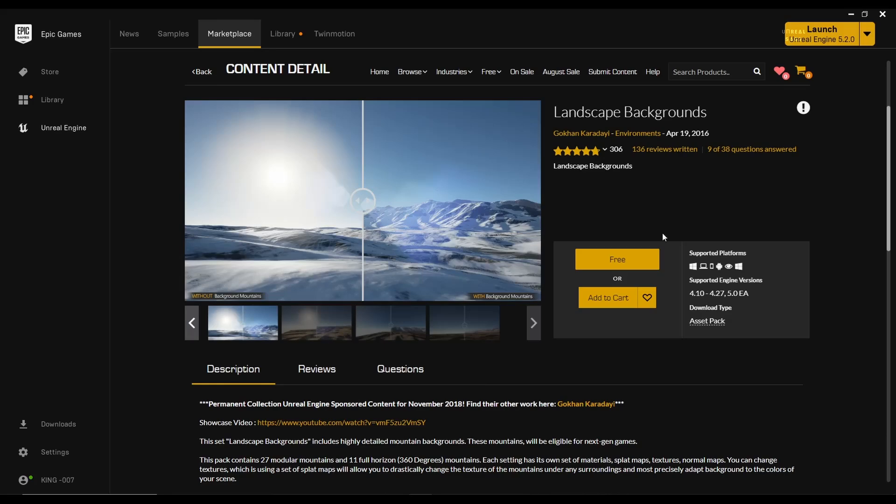
{"action": "left_click", "coordinate": [851, 14]}
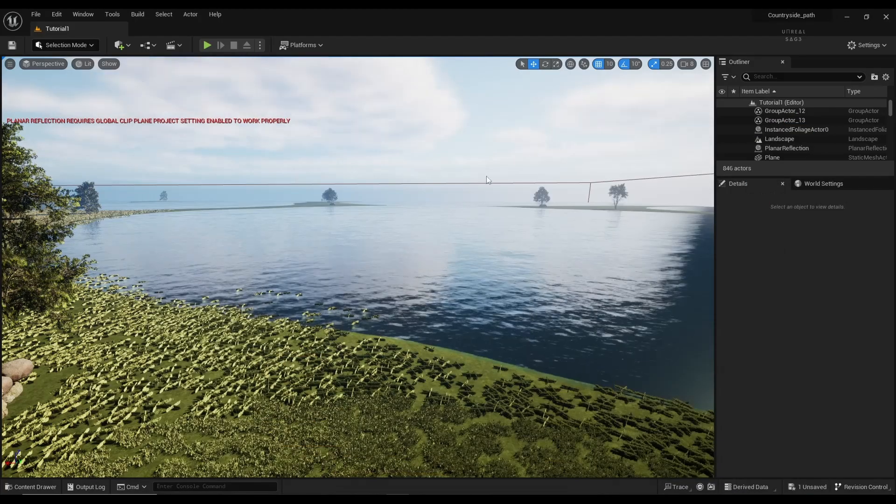
{"action": "left_click", "coordinate": [31, 487]}
{"action": "left_click", "coordinate": [185, 326]}
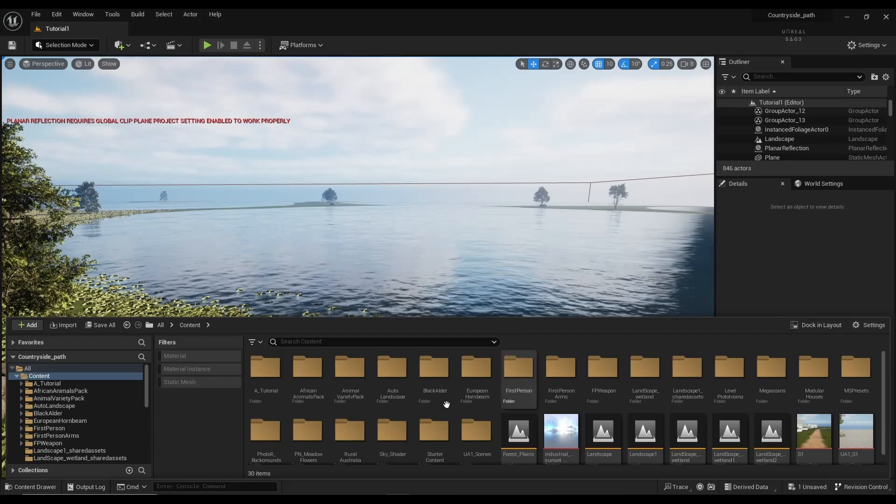
{"action": "left_click", "coordinate": [350, 432]}
{"action": "scroll", "coordinate": [348, 434], "scroll_direction": "down", "scroll_amount": 1}
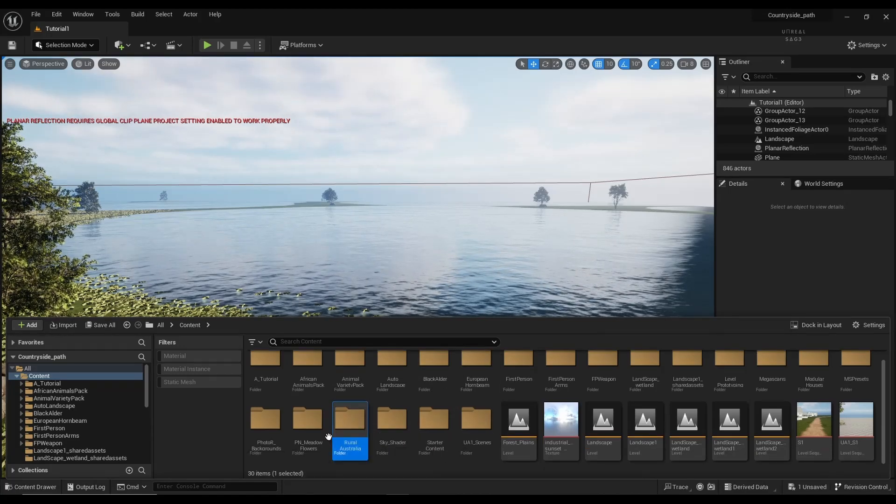
{"action": "double_click", "coordinate": [274, 443]}
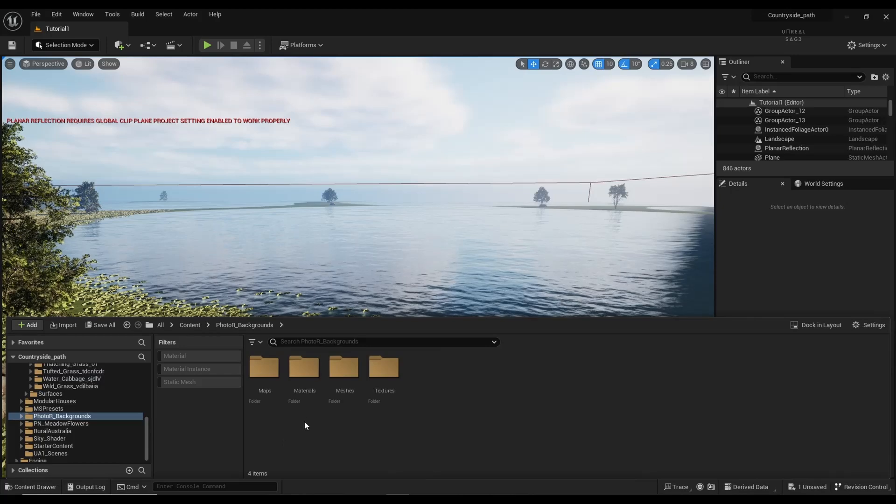
{"action": "double_click", "coordinate": [344, 392]}
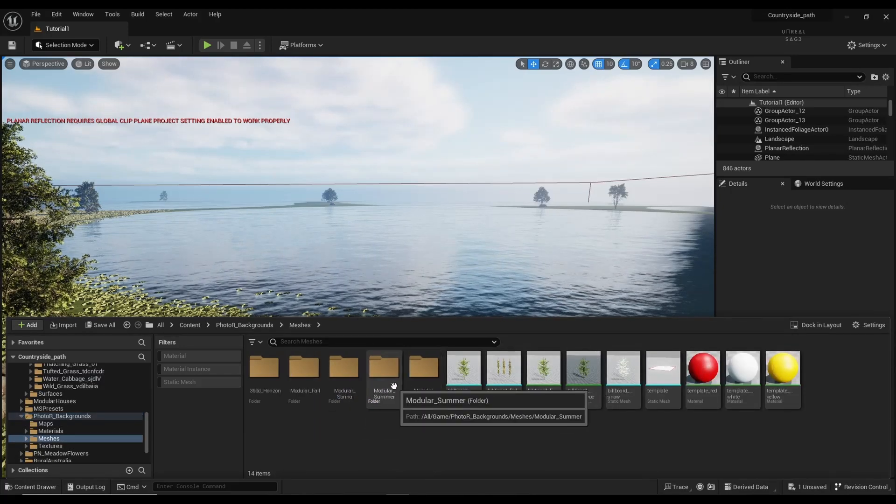
{"action": "double_click", "coordinate": [380, 394]}
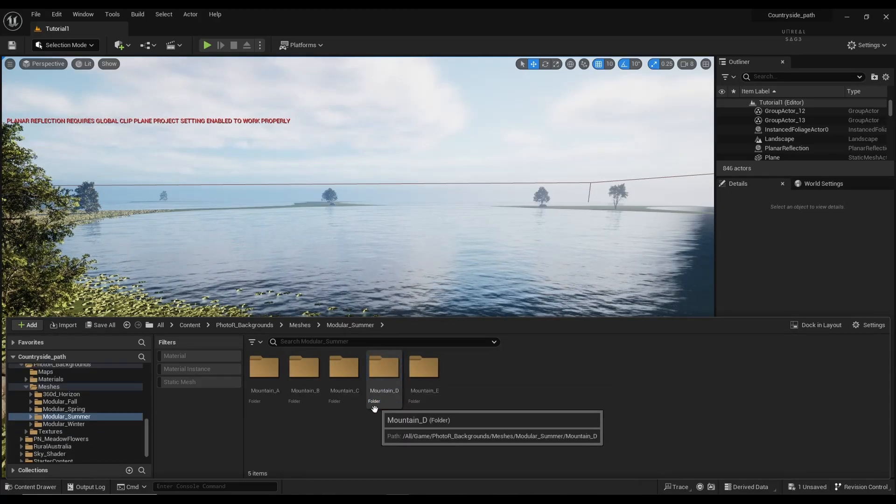
{"action": "double_click", "coordinate": [421, 379]}
{"action": "key", "text": "alt+Left"}
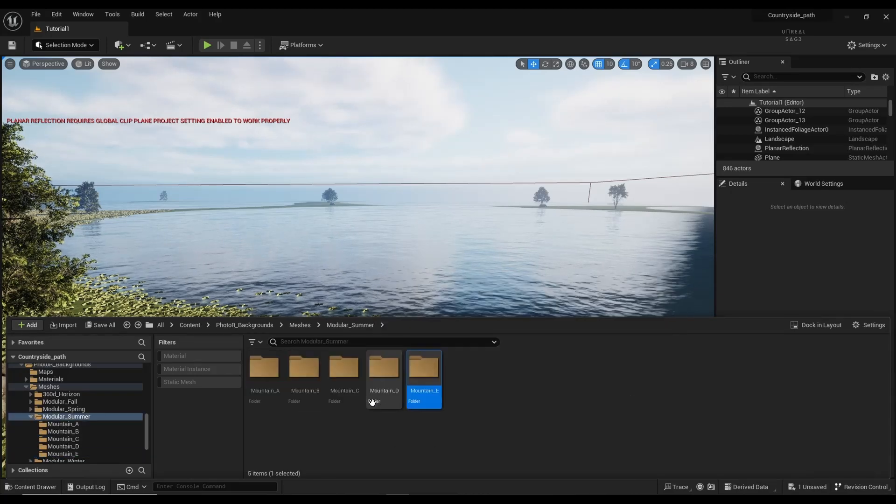
{"action": "double_click", "coordinate": [380, 392]}
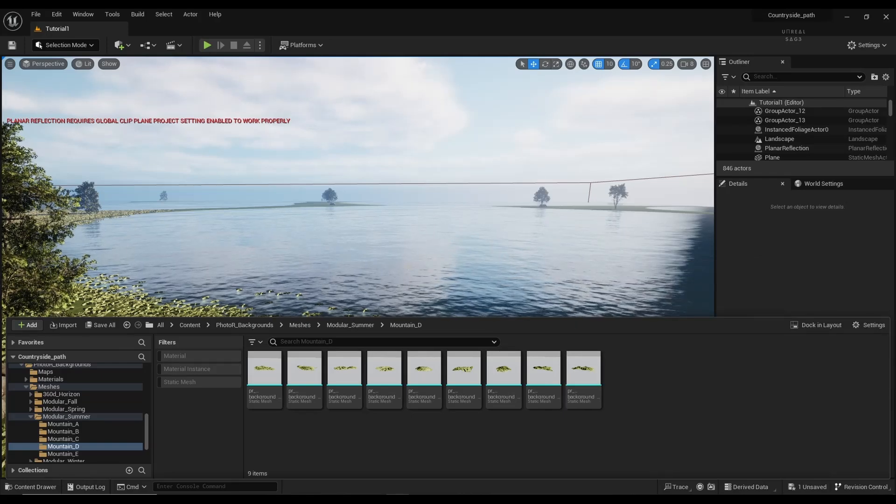
Step: Frame the water plane, then place a first mountain mesh far out along the red axis
{"action": "left_click", "coordinate": [409, 269]}
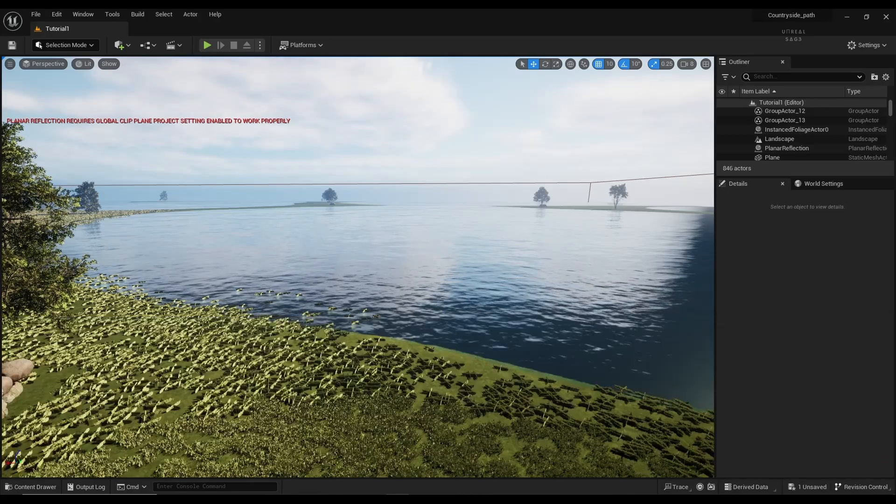
{"action": "key", "text": "f"}
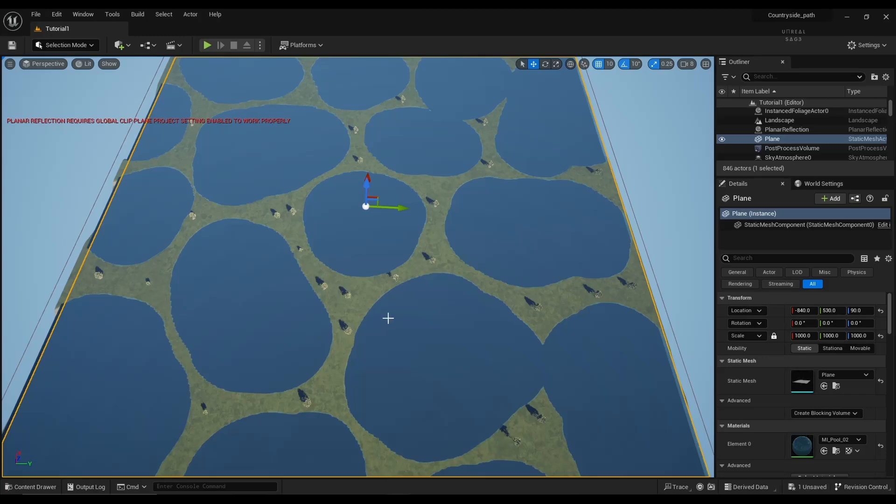
{"action": "left_click", "coordinate": [33, 492]}
{"action": "left_click_drag", "start_coordinate": [407, 383], "coordinate": [704, 198]}
{"action": "right_click_drag", "start_coordinate": [560, 224], "coordinate": [621, 205]}
{"action": "left_click_drag", "start_coordinate": [547, 213], "coordinate": [552, 211]}
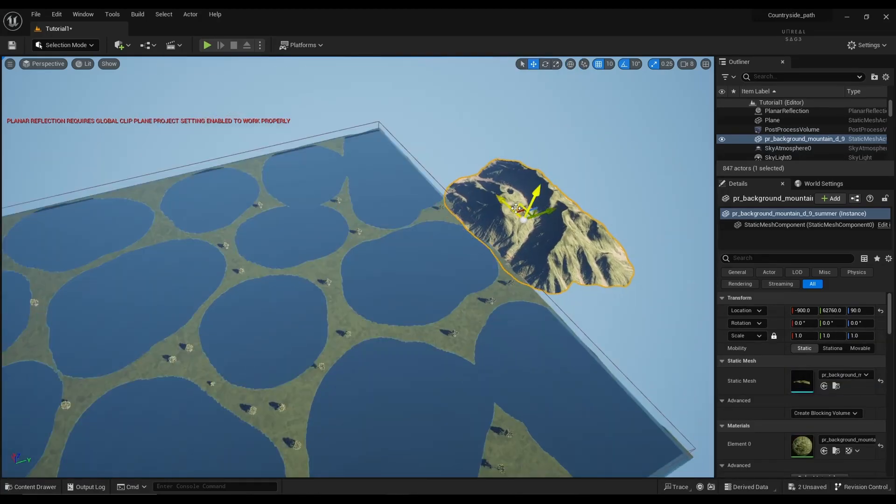
{"action": "left_click_drag", "start_coordinate": [501, 199], "coordinate": [417, 123]}
Step: Place the d_3 mountain mesh and slide it into position along the water edge
{"action": "left_click", "coordinate": [35, 487]}
{"action": "left_click_drag", "start_coordinate": [347, 380], "coordinate": [616, 232]}
{"action": "right_click_drag", "start_coordinate": [616, 232], "coordinate": [672, 234]}
{"action": "left_click_drag", "start_coordinate": [519, 192], "coordinate": [512, 194]}
{"action": "key", "text": "Escape"}
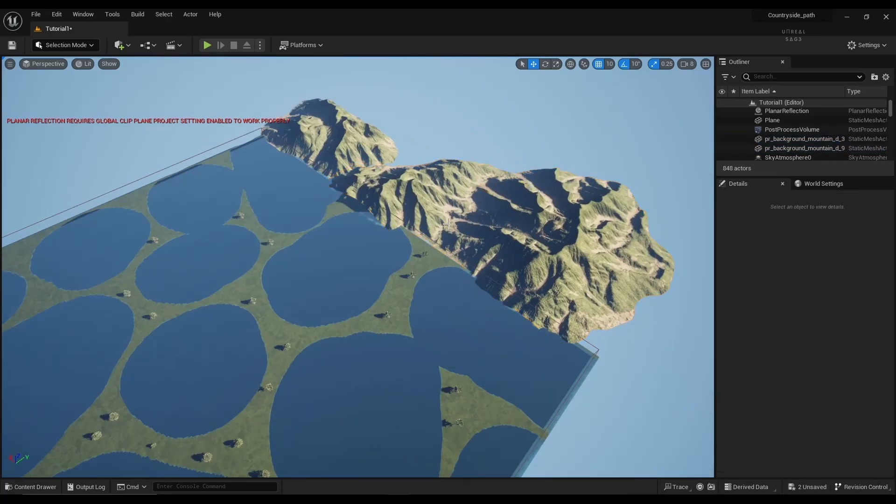
Step: Place the mountain_d_5 mesh and move it sideways and further along X
{"action": "left_click", "coordinate": [35, 487]}
{"action": "left_click_drag", "start_coordinate": [421, 377], "coordinate": [476, 170]}
{"action": "left_click_drag", "start_coordinate": [462, 152], "coordinate": [461, 120]}
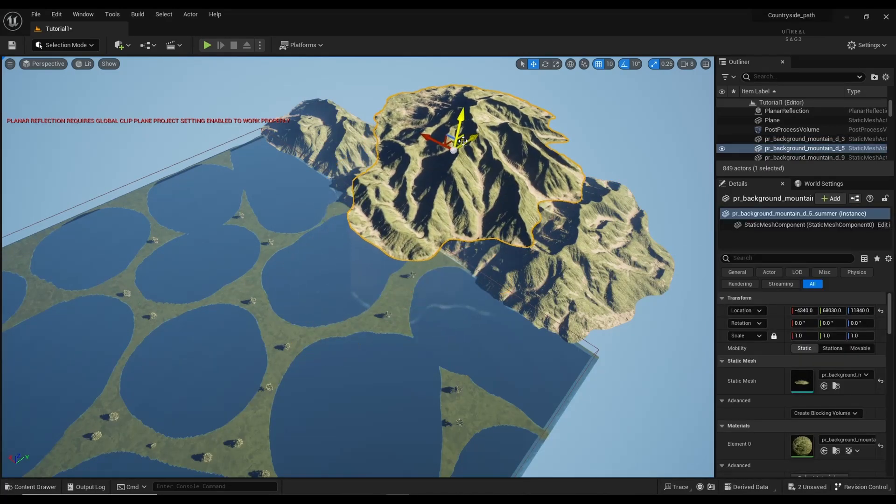
{"action": "key", "text": "ctrl+z"}
{"action": "key", "text": "ctrl+z"}
{"action": "left_click_drag", "start_coordinate": [408, 212], "coordinate": [421, 114]}
{"action": "key", "text": "e"}
{"action": "left_click_drag", "start_coordinate": [447, 152], "coordinate": [493, 149]}
{"action": "key", "text": "w"}
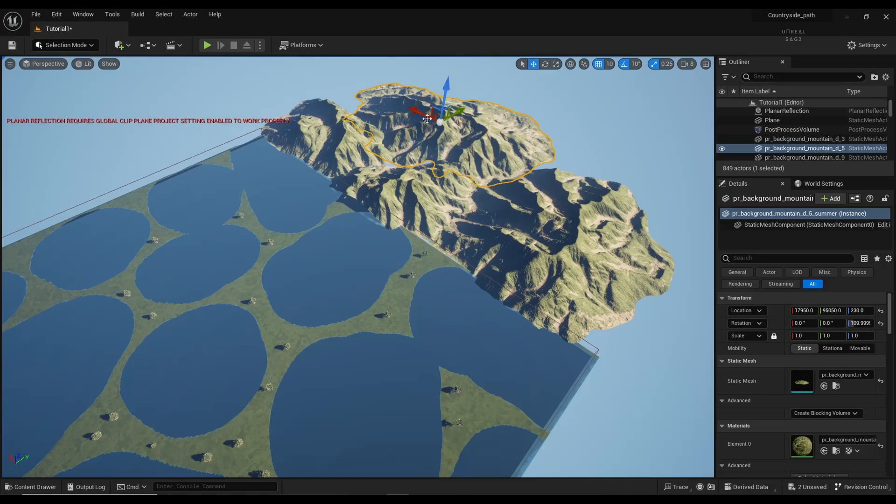
{"action": "left_click_drag", "start_coordinate": [422, 113], "coordinate": [374, 123]}
Step: Delete the extra d_9 mountain from the level
{"action": "left_click", "coordinate": [330, 147]}
{"action": "key", "text": "Delete"}
{"action": "left_click", "coordinate": [373, 133]}
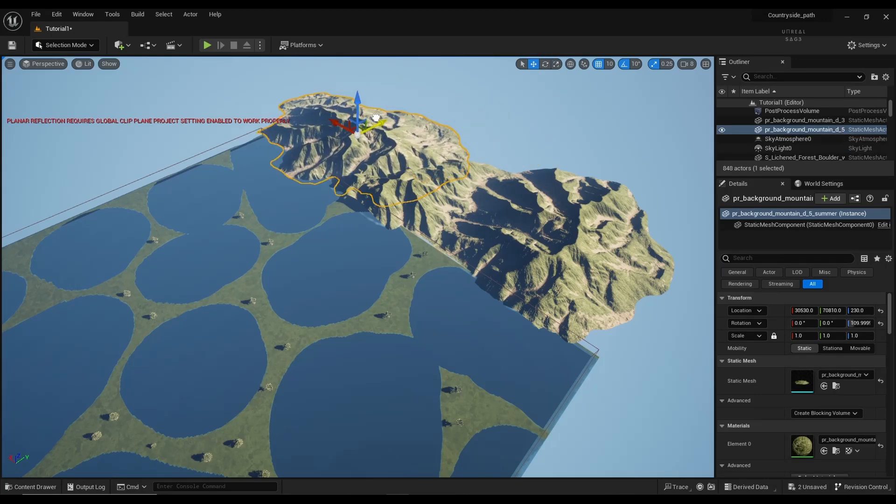
{"action": "key", "text": "Escape"}
Step: Duplicate the d_3 and d_5 mountains with Ctrl+D and move the copies toward the near side
{"action": "left_click", "coordinate": [471, 221]}
{"action": "left_click", "coordinate": [364, 129], "text": "ctrl"}
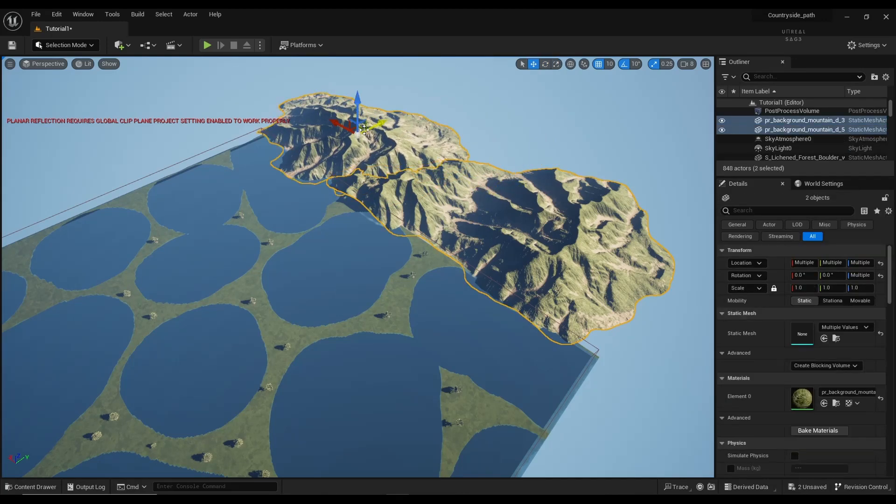
{"action": "key", "text": "ctrl+d"}
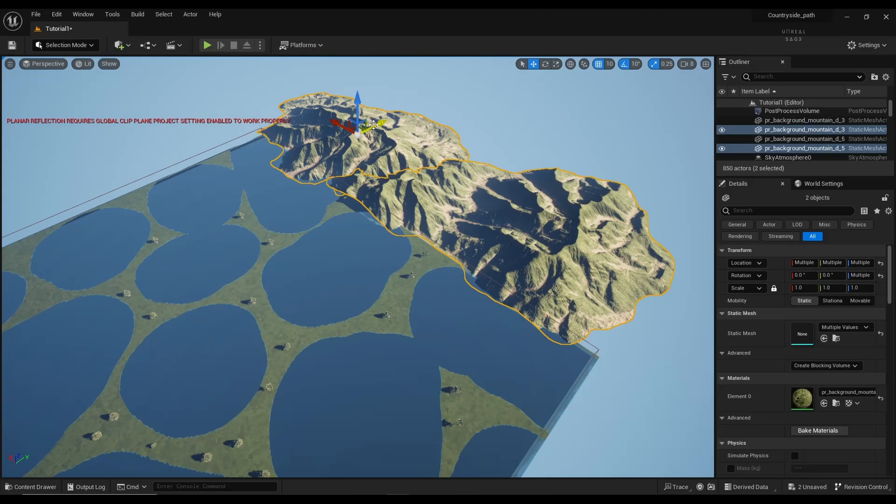
{"action": "left_click_drag", "start_coordinate": [375, 128], "coordinate": [149, 224]}
{"action": "key", "text": "f"}
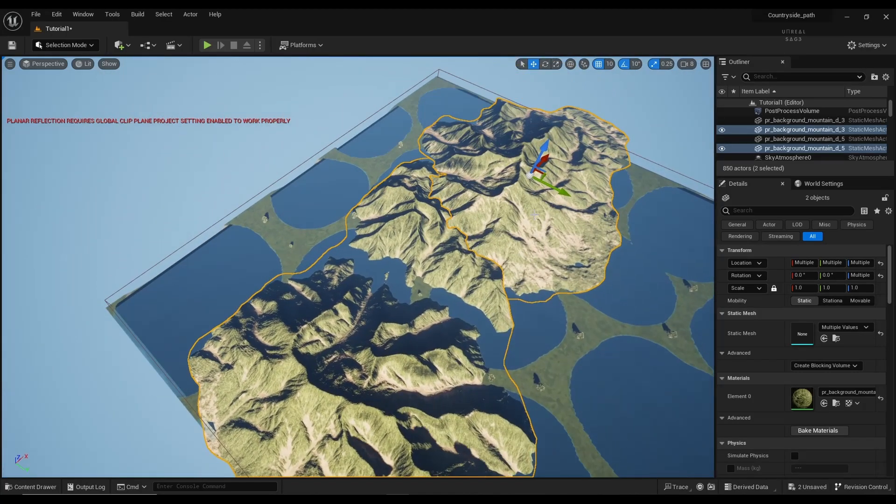
{"action": "left_click_drag", "start_coordinate": [554, 179], "coordinate": [319, 120]}
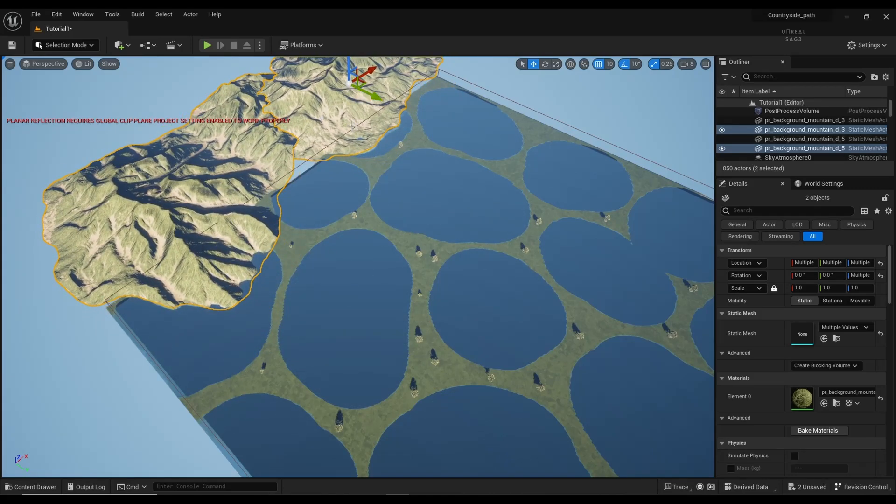
Step: Rotate the duplicated mountain pair about -150° around vertical and settle it nearer and left
{"action": "right_click_drag", "start_coordinate": [488, 212], "coordinate": [420, 119]}
{"action": "key", "text": "e"}
{"action": "left_click_drag", "start_coordinate": [427, 247], "coordinate": [517, 253]}
{"action": "key", "text": "space"}
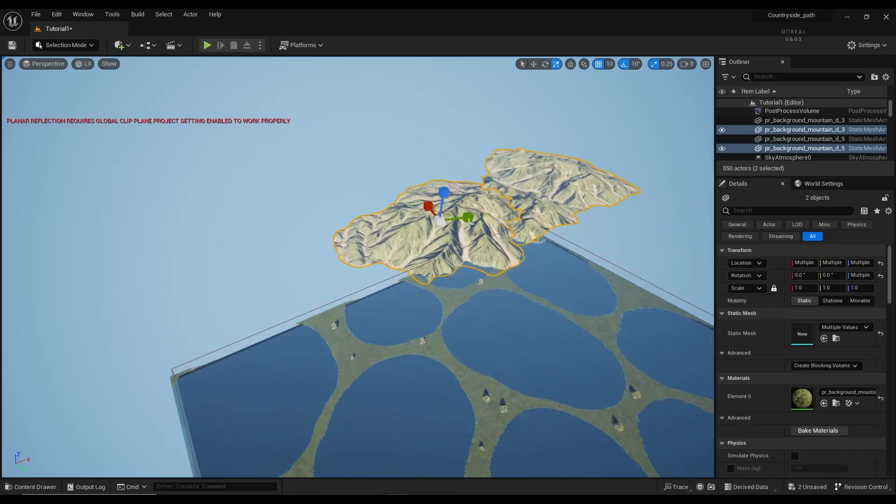
{"action": "key", "text": "space"}
{"action": "left_click_drag", "start_coordinate": [468, 211], "coordinate": [300, 278]}
{"action": "mouse_move", "coordinate": [268, 305]}
{"action": "left_mouse_down"}
{"action": "mouse_move", "coordinate": [257, 280]}
{"action": "mouse_move", "coordinate": [262, 292]}
{"action": "left_mouse_up"}
{"action": "key", "text": "Escape"}
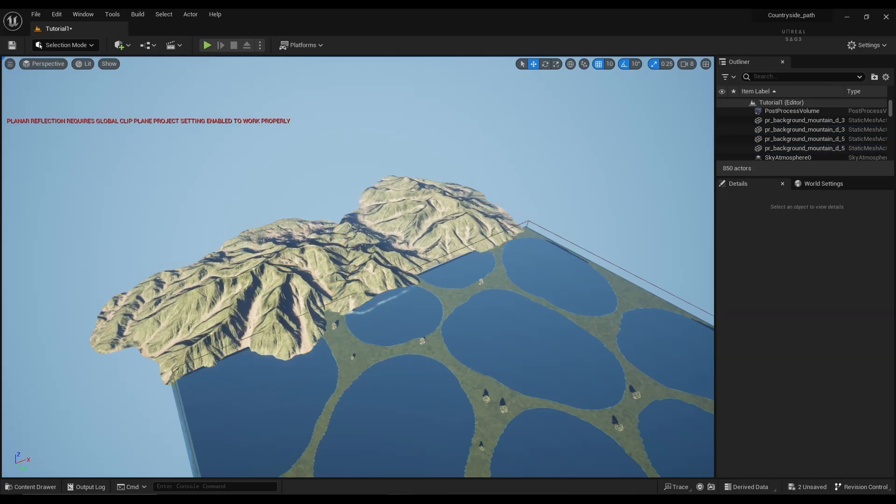
Step: Place a mountain mesh from the Mountain_C folder on the landscape's right side
{"action": "right_click_drag", "start_coordinate": [298, 280], "coordinate": [448, 280]}
{"action": "left_click", "coordinate": [30, 487]}
{"action": "left_click", "coordinate": [63, 432]}
{"action": "left_click", "coordinate": [63, 439]}
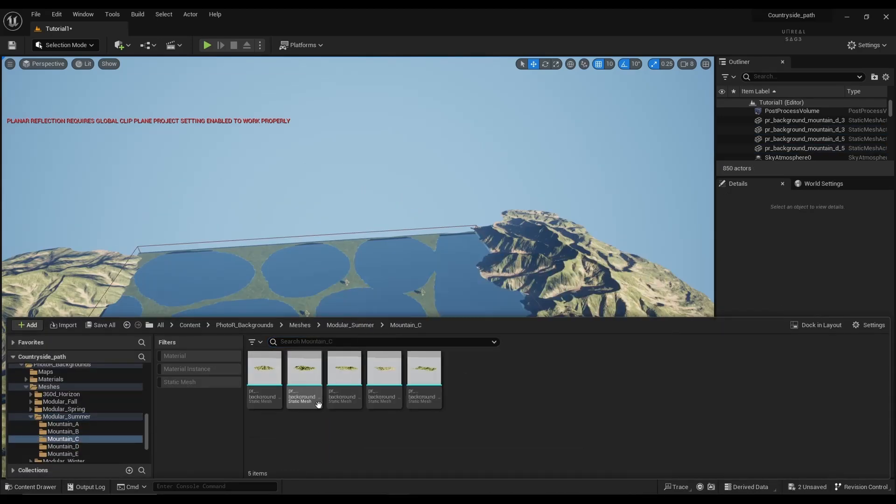
{"action": "left_click_drag", "start_coordinate": [318, 404], "coordinate": [396, 296]}
{"action": "key", "text": "e"}
{"action": "key", "text": "w"}
{"action": "right_click_drag", "start_coordinate": [396, 296], "coordinate": [261, 318]}
Step: Move the new mountain far along X, turn it 180°, and settle it at the landscape edge
{"action": "left_click_drag", "start_coordinate": [418, 402], "coordinate": [283, 160]}
{"action": "right_click_drag", "start_coordinate": [284, 159], "coordinate": [224, 112]}
{"action": "key", "text": "e"}
{"action": "left_click_drag", "start_coordinate": [360, 315], "coordinate": [372, 274]}
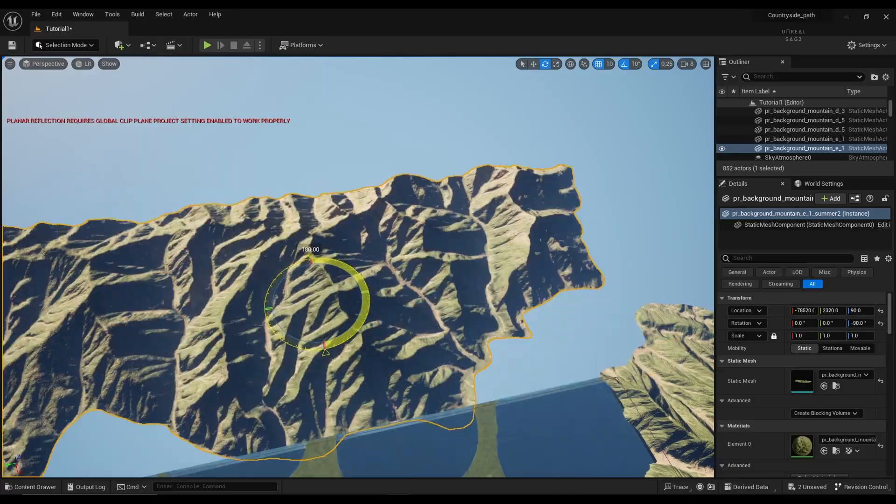
{"action": "left_click_drag", "start_coordinate": [297, 301], "coordinate": [413, 374]}
{"action": "right_click_drag", "start_coordinate": [413, 374], "coordinate": [383, 402]}
{"action": "left_click_drag", "start_coordinate": [430, 296], "coordinate": [369, 294]}
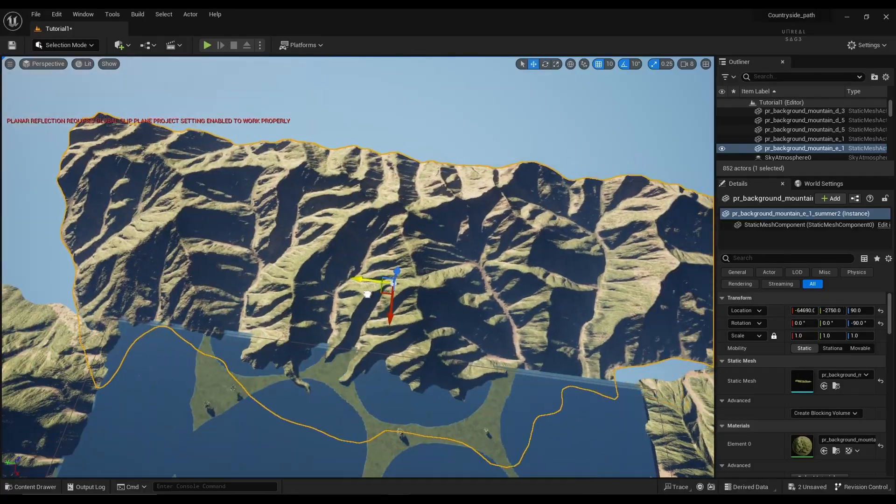
{"action": "left_click", "coordinate": [402, 140]}
{"action": "right_click_drag", "start_coordinate": [403, 141], "coordinate": [448, 252]}
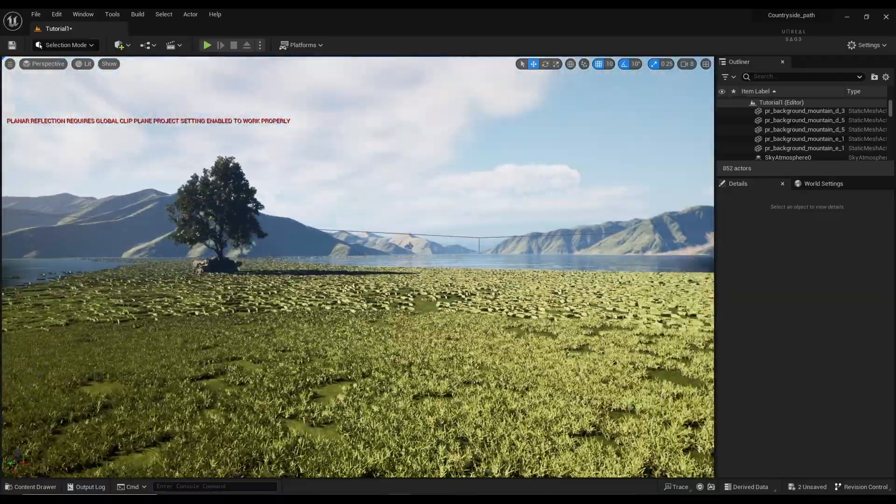
{"action": "key", "text": "w"}
{"action": "key", "text": "s"}
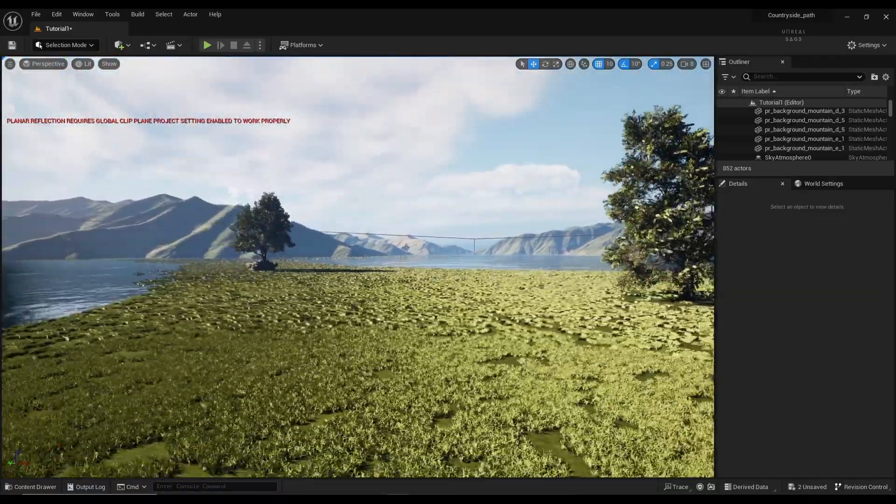
{"action": "key", "text": "d"}
{"action": "key", "text": "s"}
{"action": "mouse_move", "coordinate": [448, 252]}
{"action": "right_mouse_down"}
{"action": "mouse_move", "coordinate": [418, 250]}
{"action": "mouse_move", "coordinate": [469, 289]}
{"action": "mouse_move", "coordinate": [497, 276]}
{"action": "mouse_move", "coordinate": [474, 236]}
{"action": "mouse_move", "coordinate": [411, 238]}
{"action": "mouse_move", "coordinate": [443, 235]}
{"action": "mouse_move", "coordinate": [432, 249]}
{"action": "mouse_move", "coordinate": [438, 256]}
{"action": "mouse_move", "coordinate": [462, 252]}
{"action": "right_mouse_up"}
{"action": "key", "text": "w"}
{"action": "key", "text": "w"}
{"action": "key", "text": "s"}
{"action": "key", "text": "w"}
{"action": "key", "text": "s"}
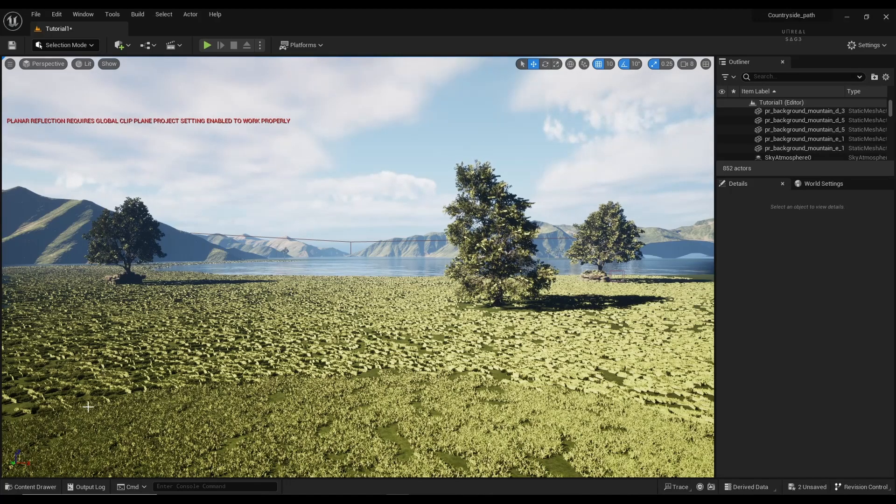
Step: Browse from the top Content folder into the Sky_Shader folder
{"action": "left_click", "coordinate": [26, 488]}
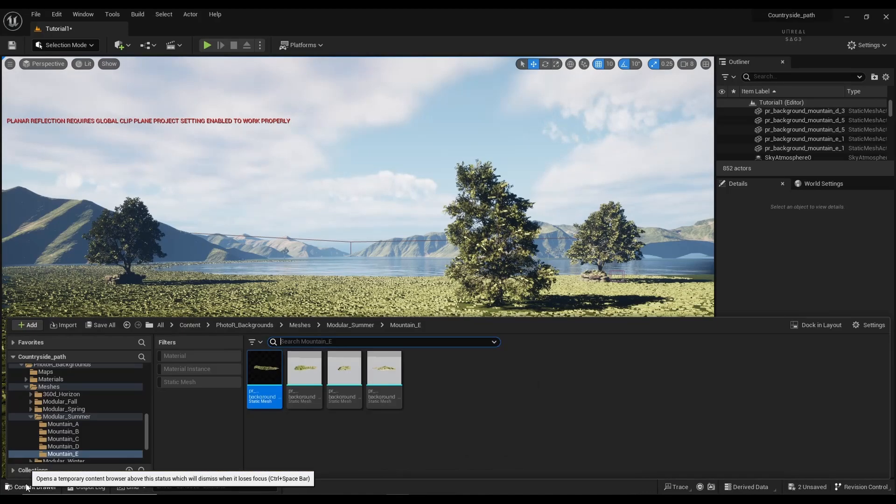
{"action": "left_click", "coordinate": [189, 325]}
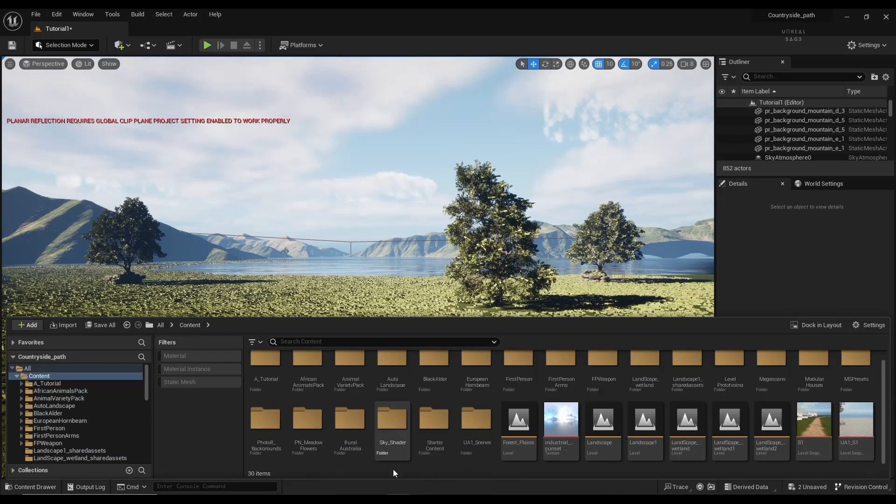
{"action": "double_click", "coordinate": [396, 443]}
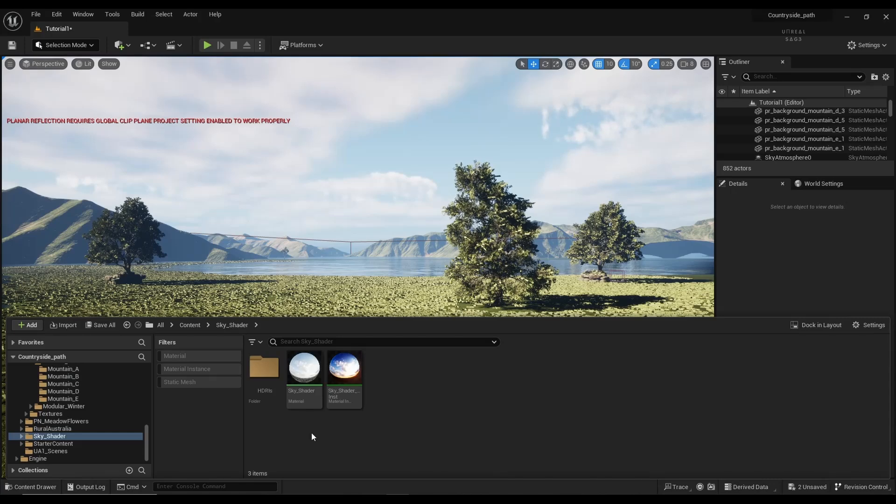
Step: Open the Sky_Shader_Inst material instance, close it, and return to the Sky_Shader assets
{"action": "mouse_move", "coordinate": [350, 384]}
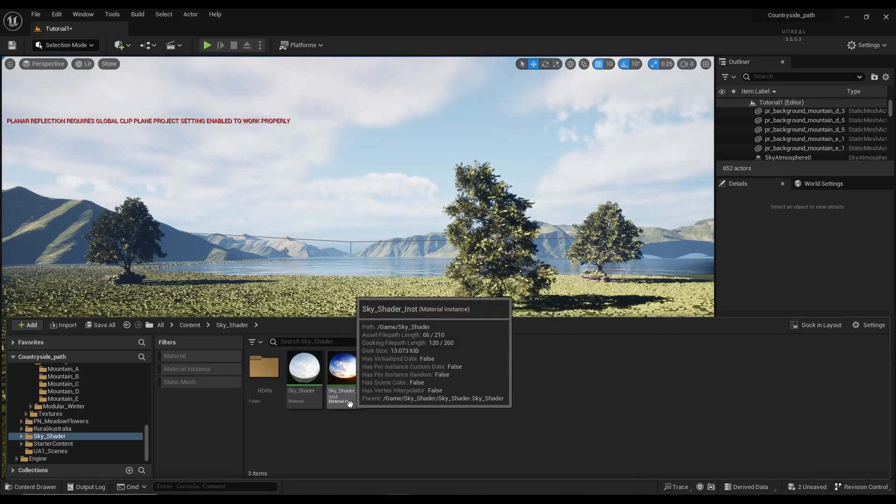
{"action": "double_click", "coordinate": [342, 389]}
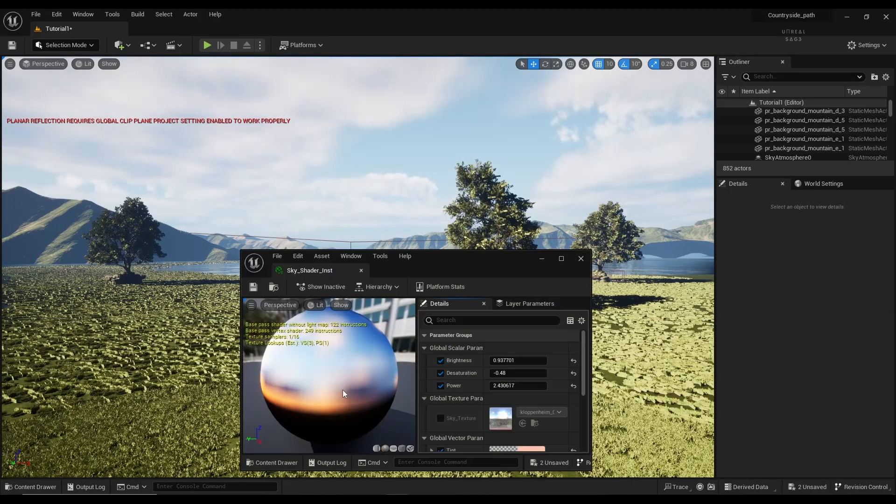
{"action": "left_click", "coordinate": [575, 260]}
{"action": "left_click", "coordinate": [47, 488]}
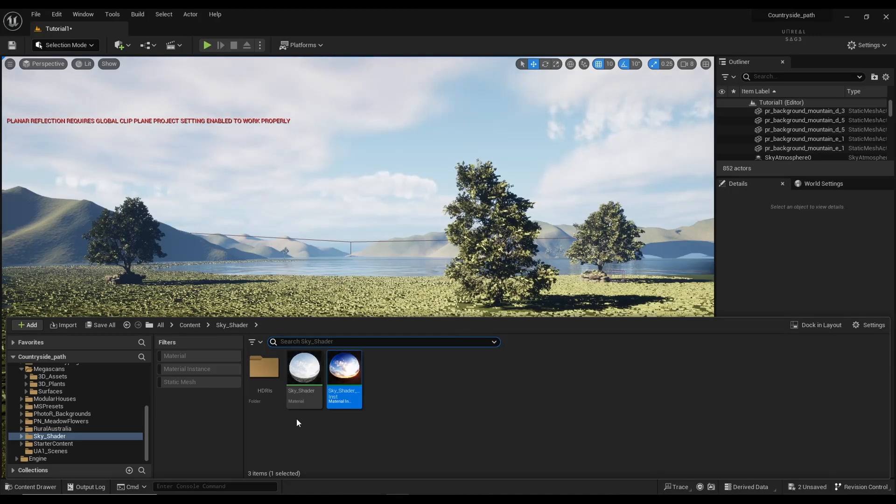
Step: Open Sky_Shader maximized and pan and zoom out until the whole graph, including Sky_Texture, is visible
{"action": "double_click", "coordinate": [304, 371]}
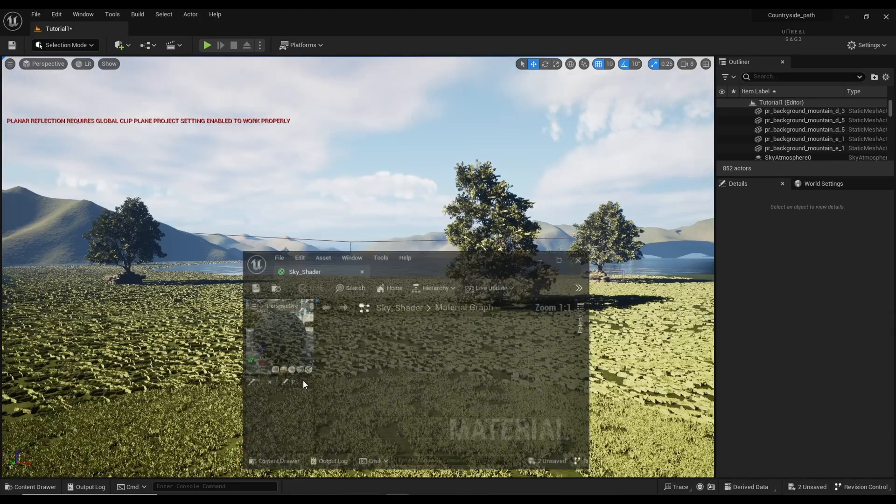
{"action": "left_click", "coordinate": [562, 259]}
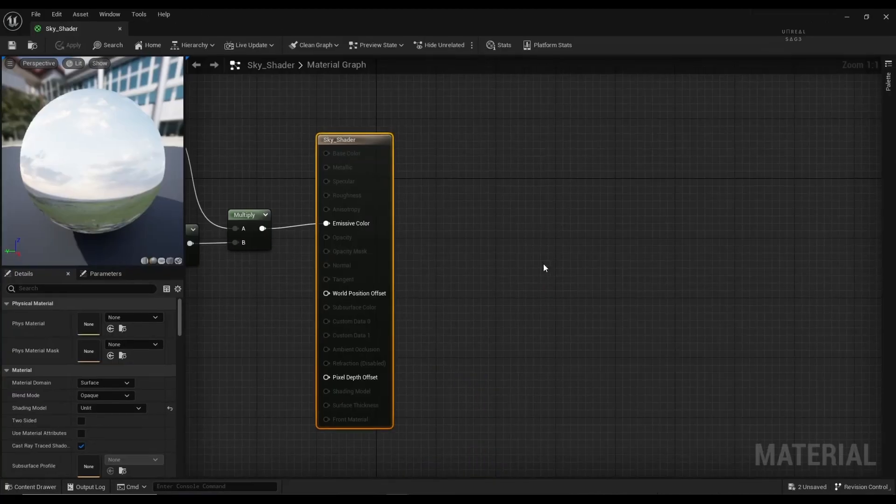
{"action": "right_click_drag", "start_coordinate": [429, 264], "coordinate": [799, 275]}
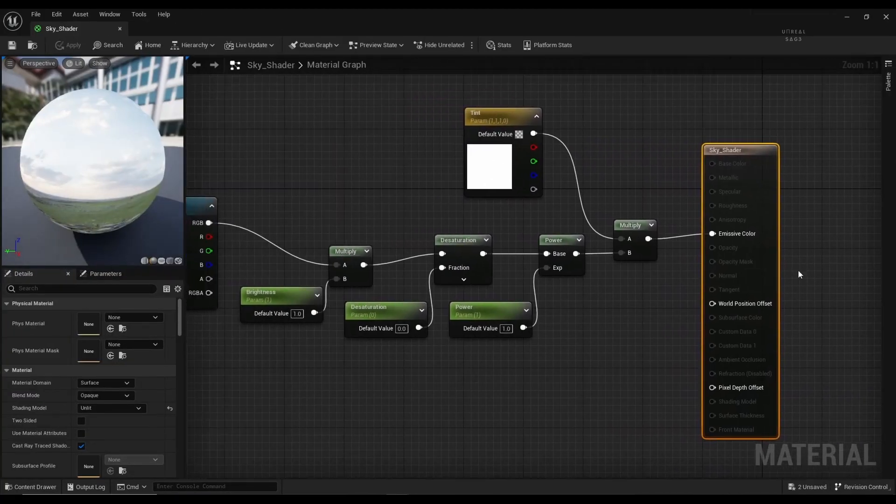
{"action": "scroll", "coordinate": [402, 205], "scroll_direction": "down", "scroll_amount": 1}
{"action": "right_click_drag", "start_coordinate": [384, 173], "coordinate": [481, 177]}
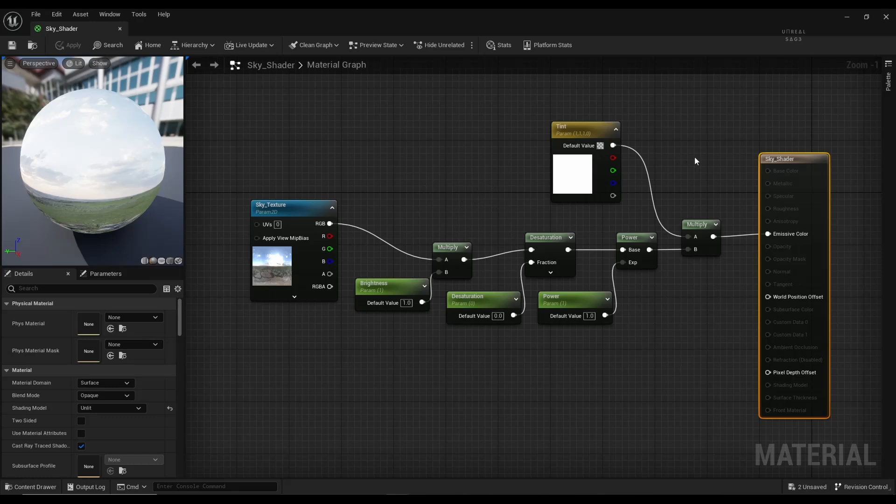
Step: Close the Sky_Shader editor, select Sky_Shader_Inst in the Content Drawer, and return to the level
{"action": "left_click", "coordinate": [886, 18]}
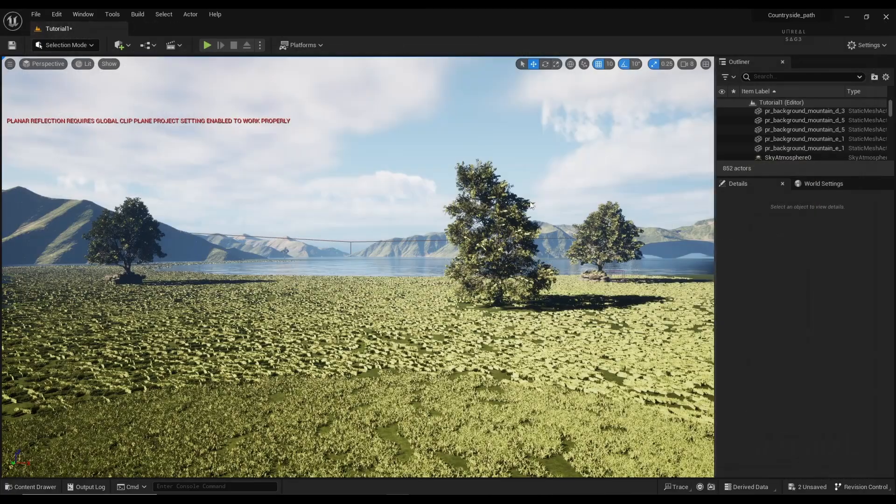
{"action": "left_click", "coordinate": [52, 486]}
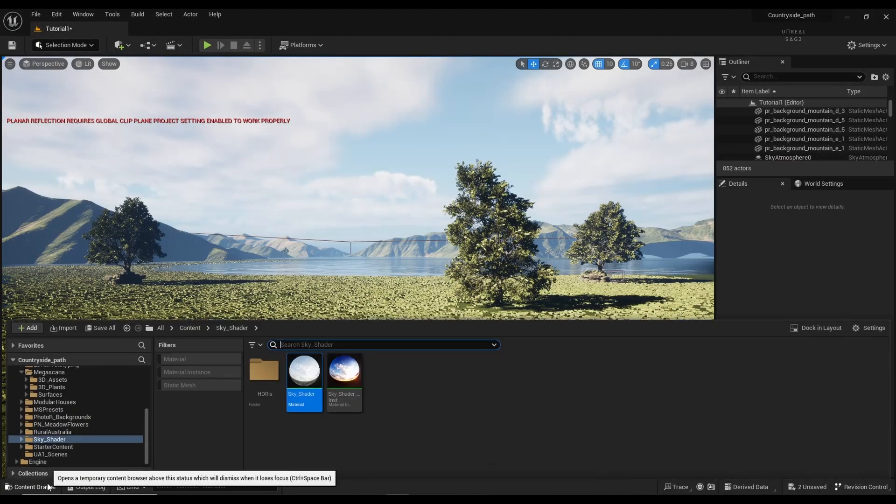
{"action": "left_click", "coordinate": [331, 369]}
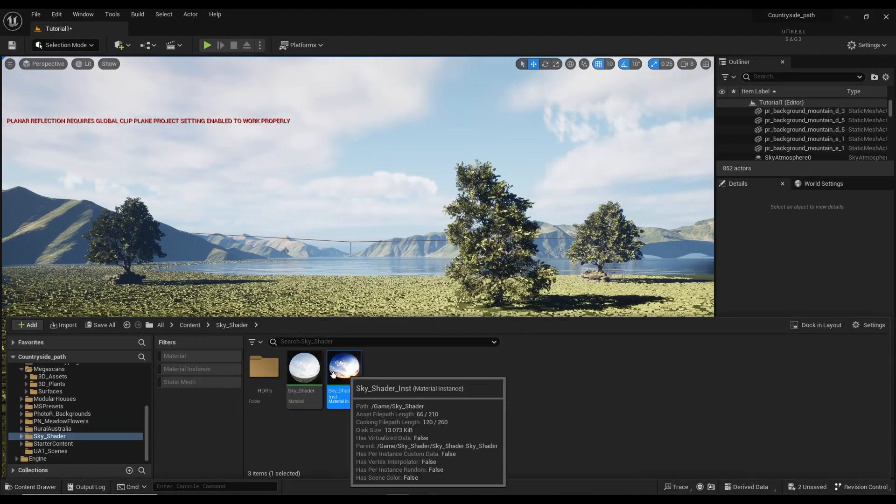
{"action": "left_click", "coordinate": [52, 486]}
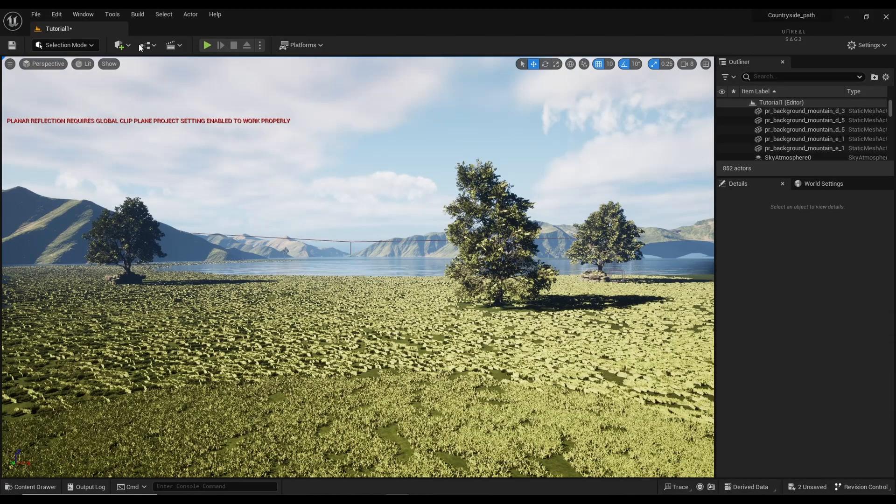
Step: Place a Sphere on the grass and scale it uniformly to 1000 on every axis
{"action": "left_click", "coordinate": [119, 45]}
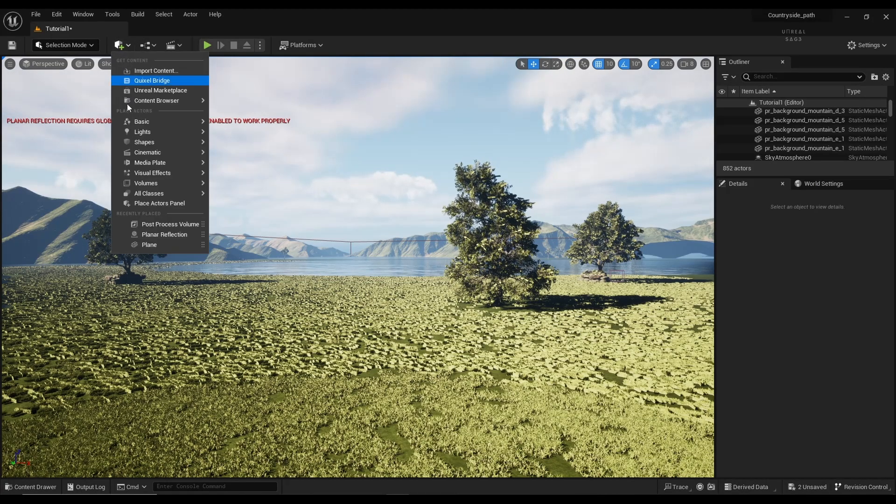
{"action": "mouse_move", "coordinate": [148, 143]}
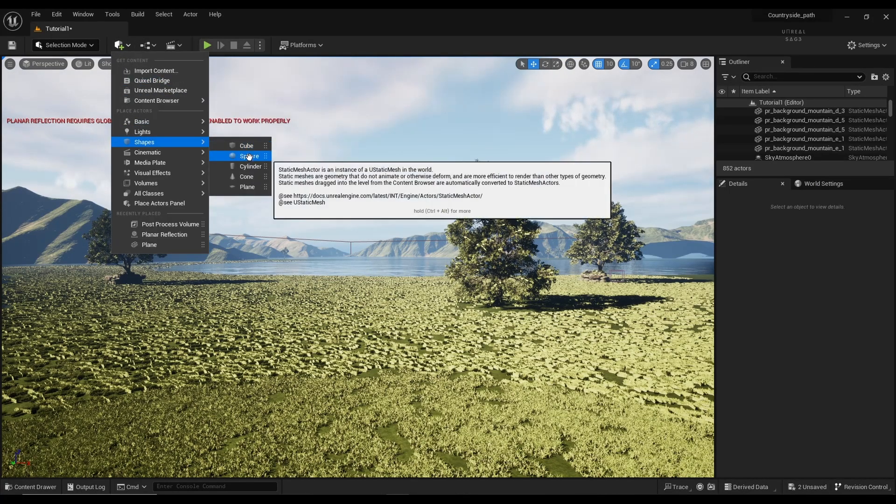
{"action": "left_click_drag", "start_coordinate": [250, 156], "coordinate": [339, 376]}
{"action": "left_click", "coordinate": [812, 336]}
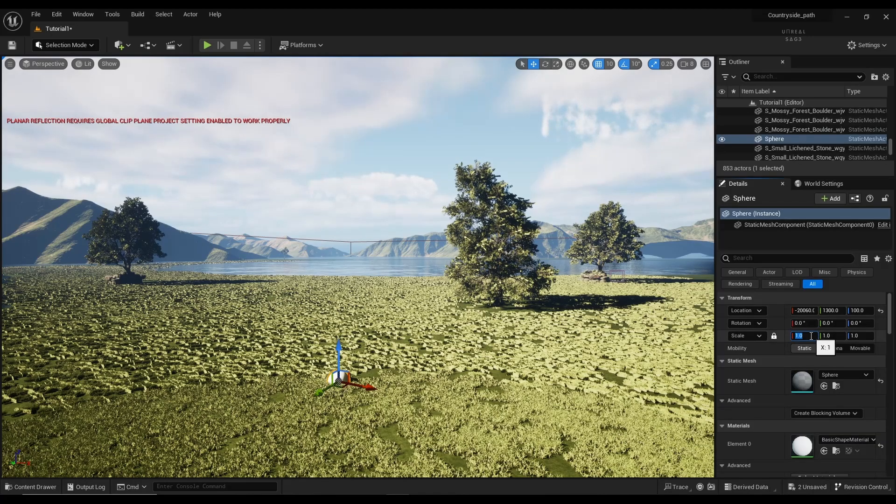
{"action": "type", "text": "100"}
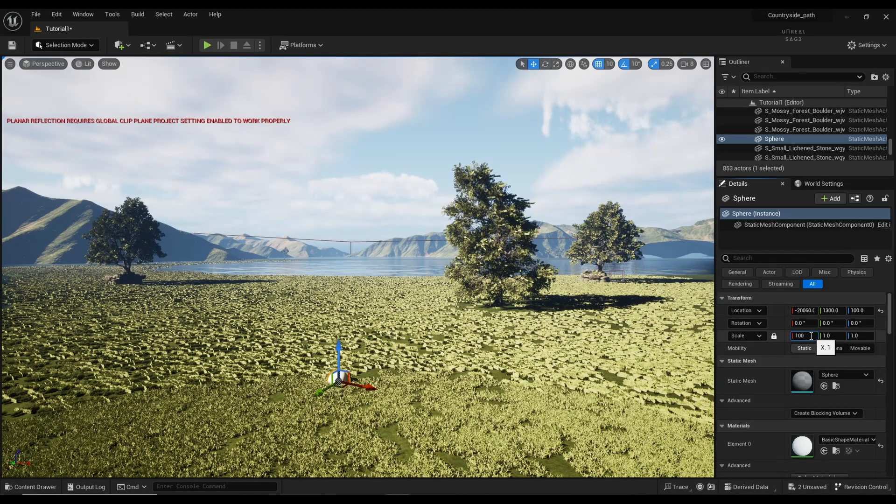
{"action": "type", "text": "0"}
{"action": "key", "text": "Return"}
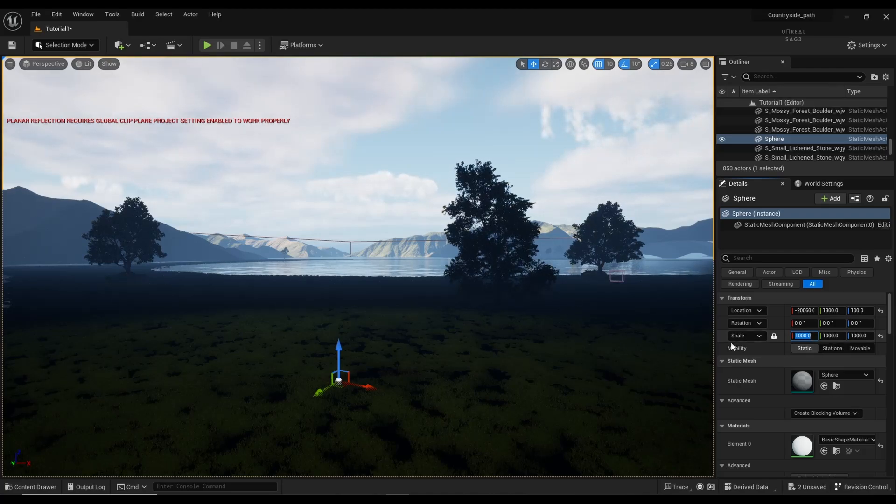
{"action": "right_click_drag", "start_coordinate": [575, 330], "coordinate": [520, 291]}
{"action": "key", "text": "s"}
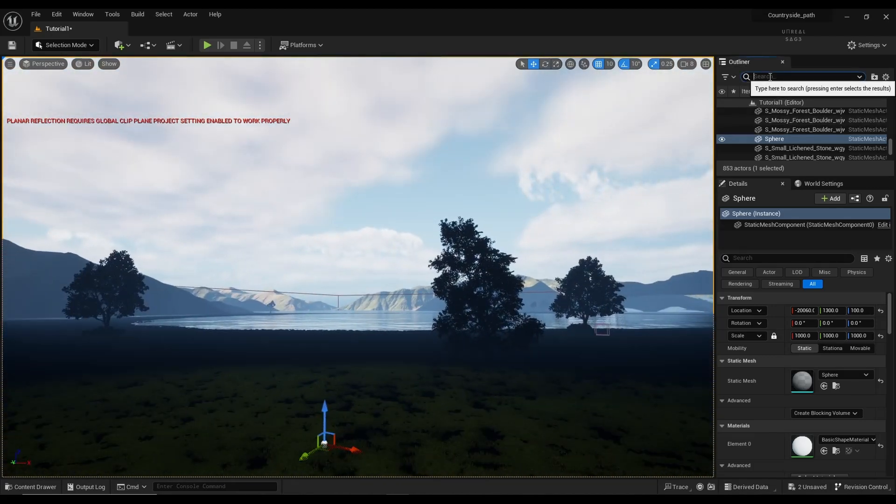
Step: Find VolumetricCloud0 in the Outliner and delete it from the level
{"action": "type", "text": "cloi"}
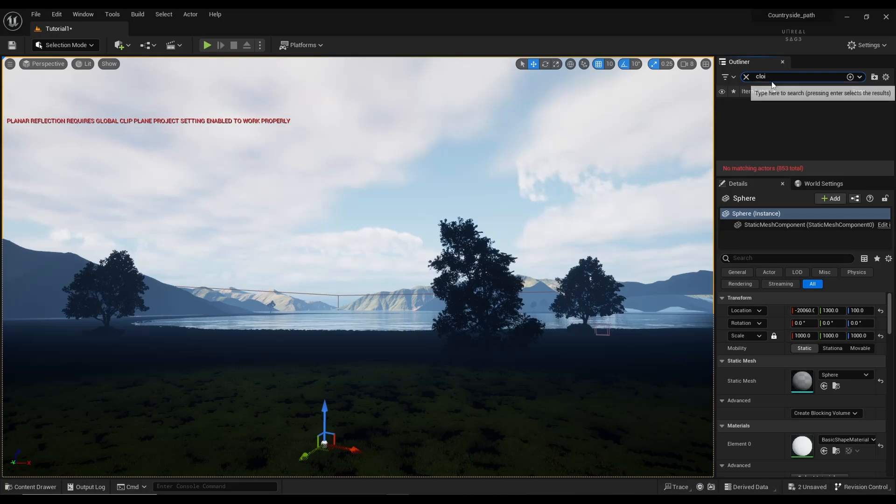
{"action": "key", "text": "BackSpace"}
{"action": "left_click", "coordinate": [813, 112]}
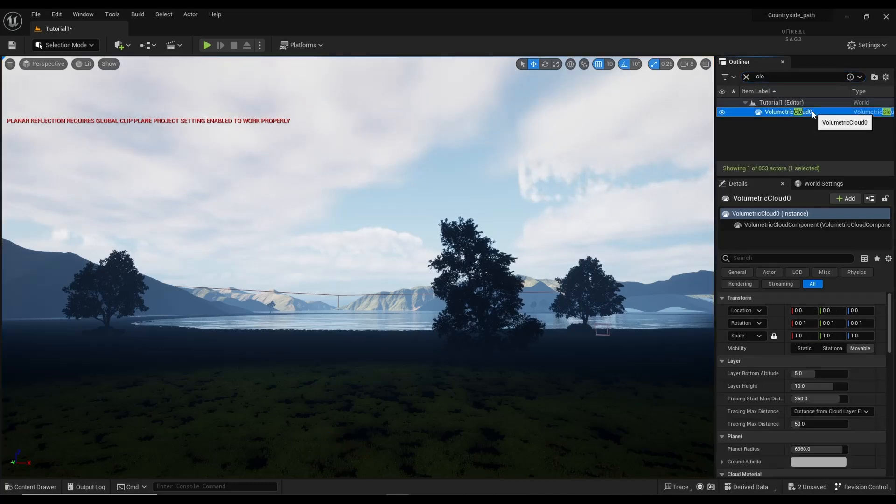
{"action": "key", "text": "Delete"}
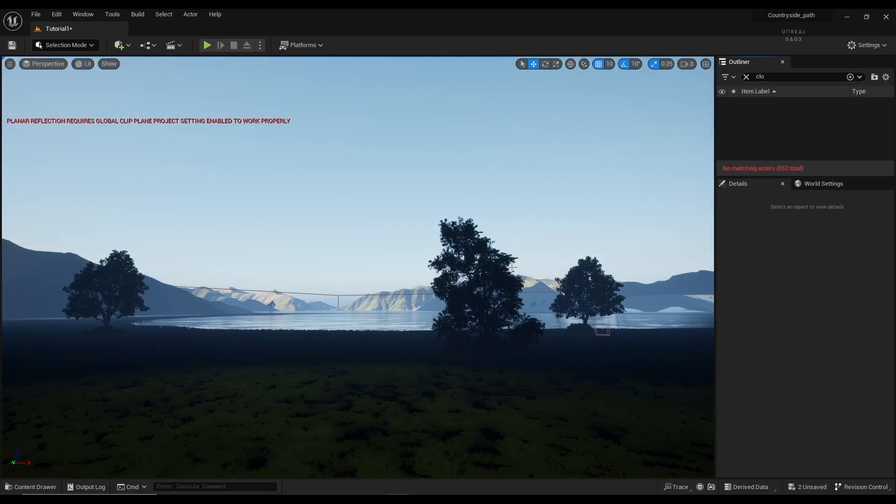
Step: Find the Sphere actor in the Outliner and rename it Sky_Sphere
{"action": "left_click", "coordinate": [747, 77]}
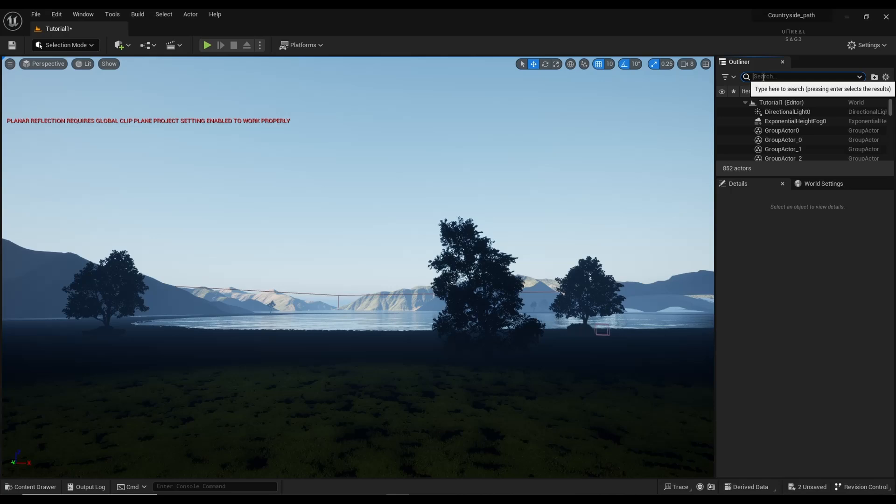
{"action": "type", "text": "sph"}
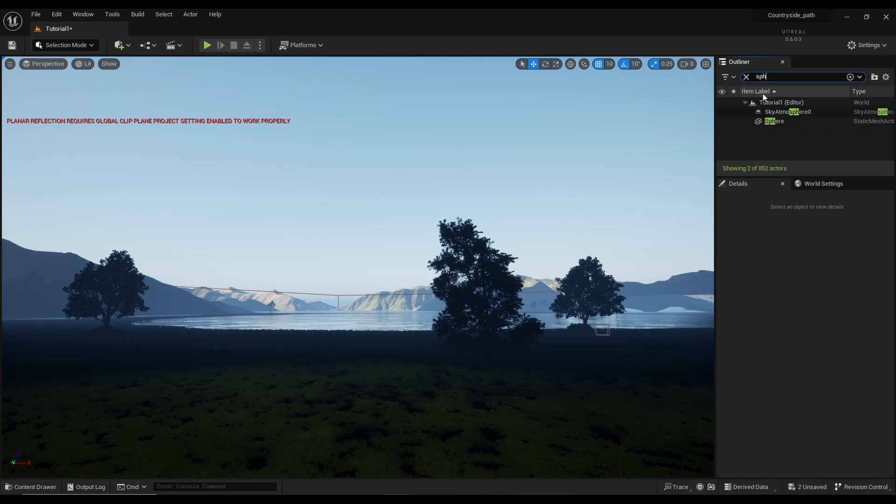
{"action": "left_click", "coordinate": [785, 121]}
{"action": "right_click", "coordinate": [785, 121]}
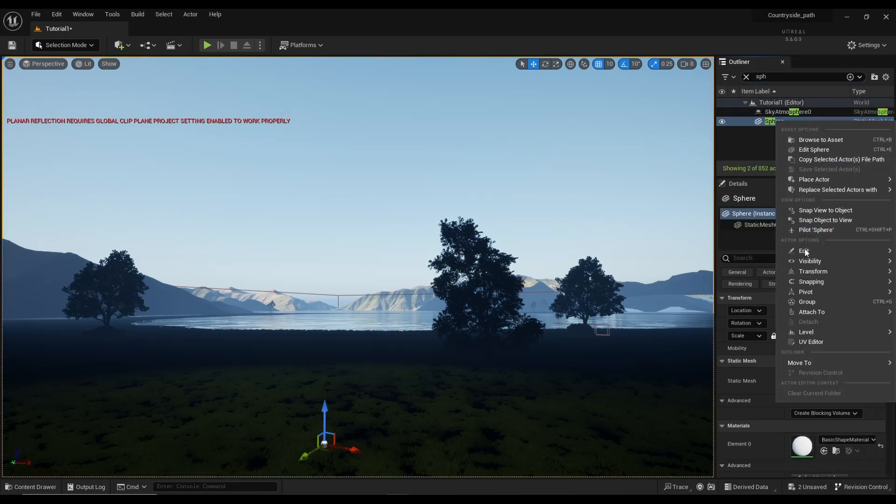
{"action": "mouse_move", "coordinate": [811, 282]}
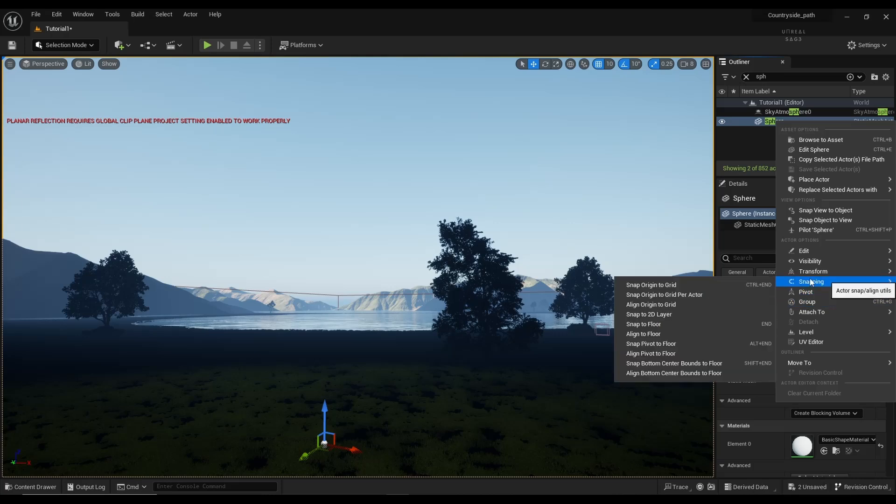
{"action": "mouse_move", "coordinate": [812, 253]}
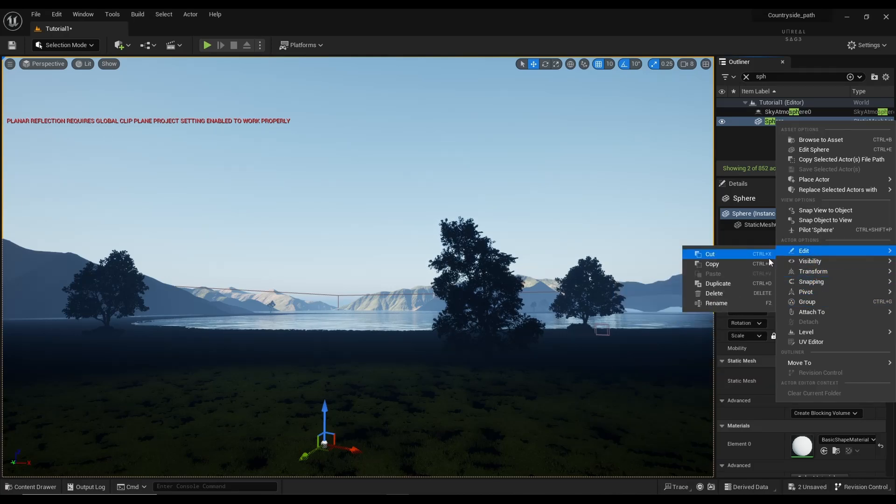
{"action": "left_click", "coordinate": [722, 303]}
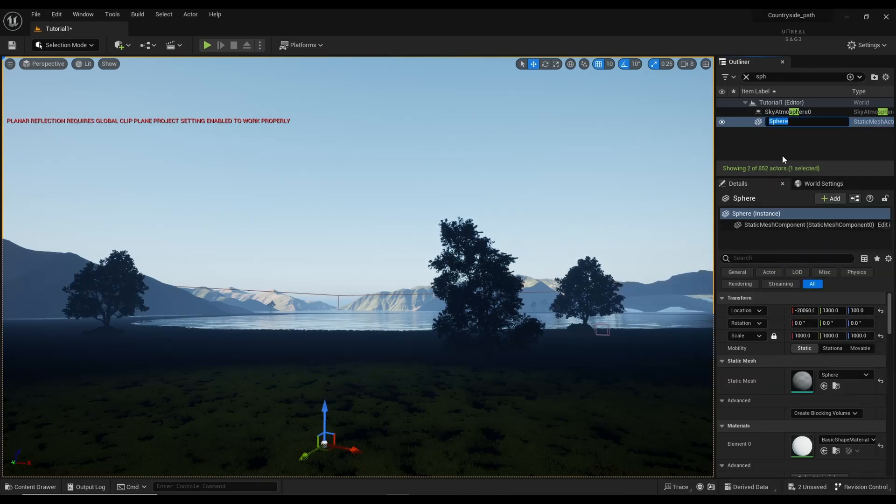
{"action": "type", "text": "Sky"}
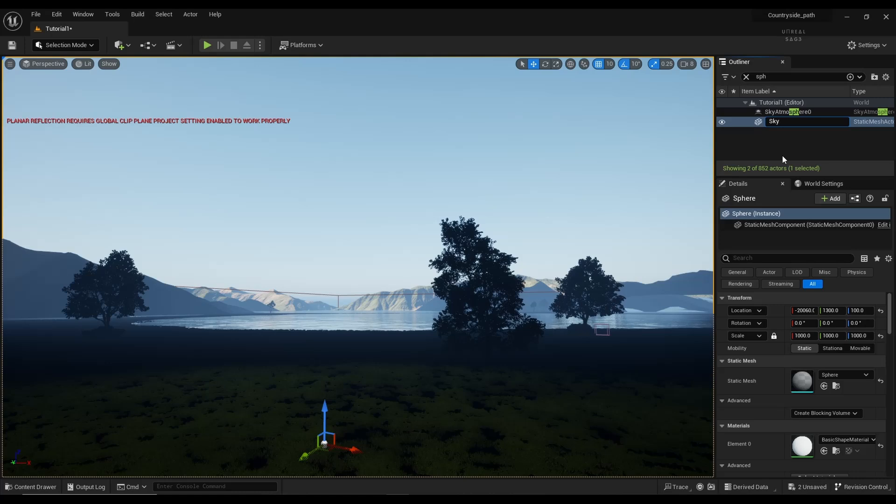
{"action": "type", "text": "_Sphere"}
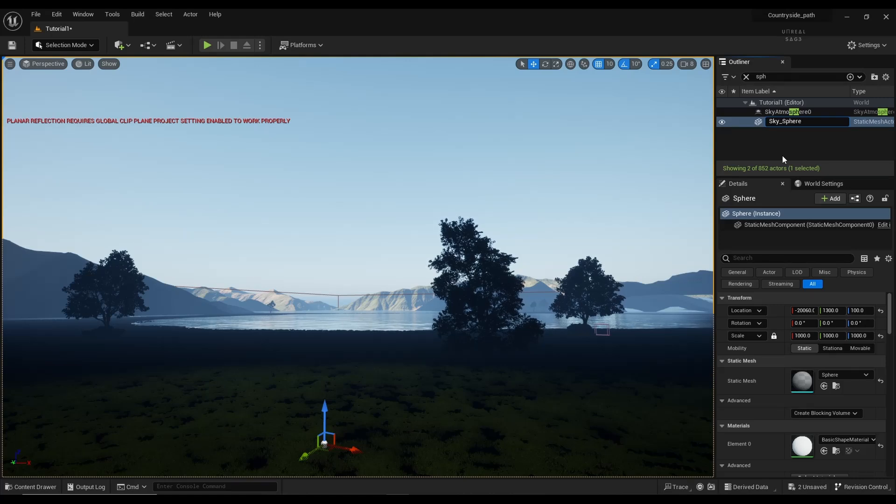
{"action": "key", "text": "Return"}
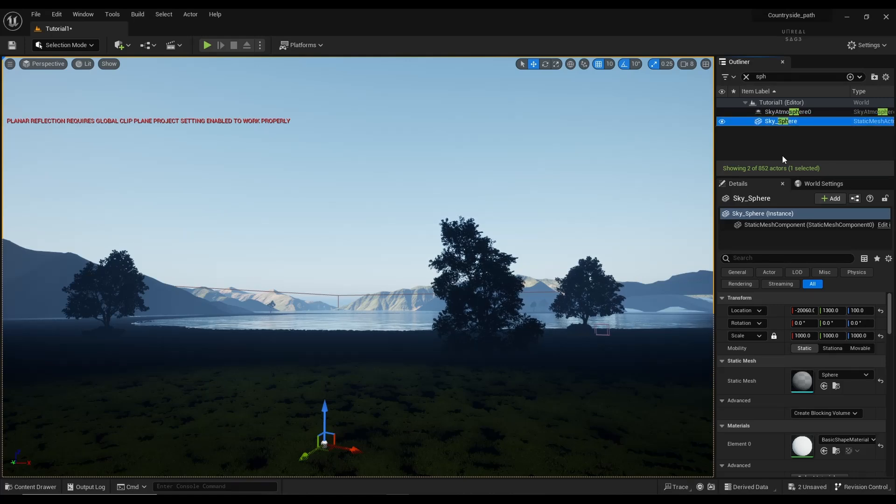
Step: Set Sky_Sphere's Static Mesh to SM_Sphere
{"action": "left_click", "coordinate": [830, 376]}
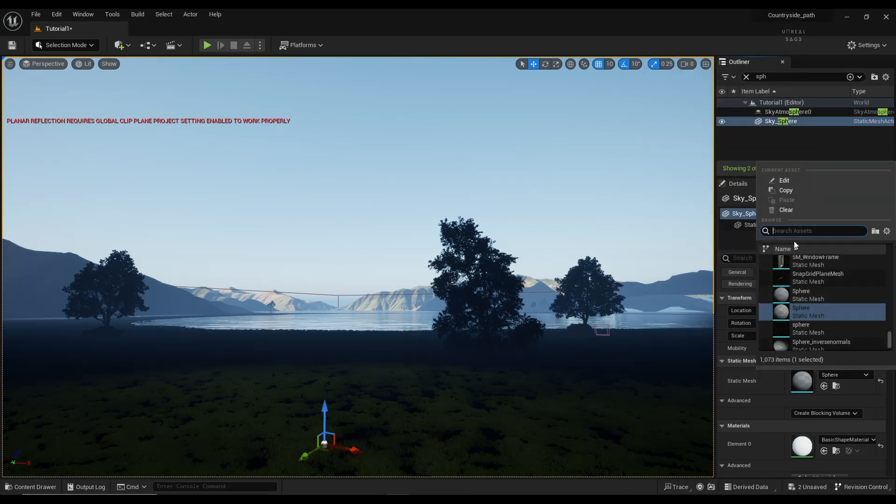
{"action": "type", "text": "sphere"}
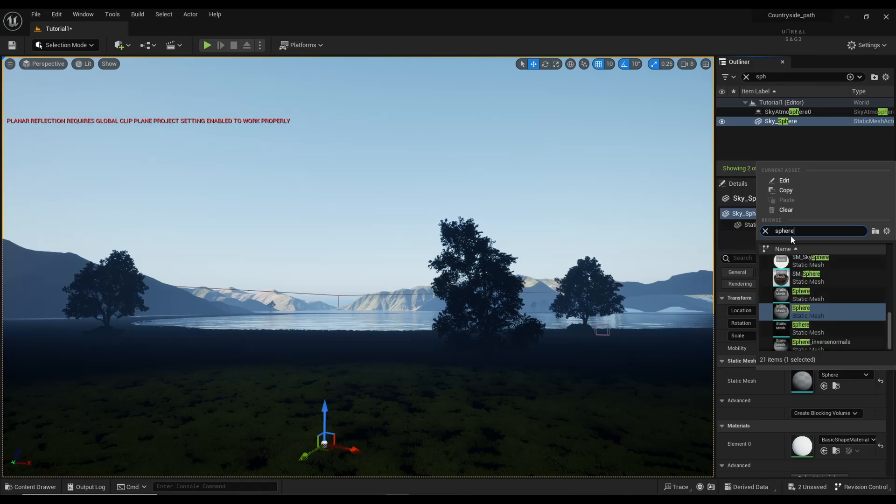
{"action": "left_click", "coordinate": [821, 275]}
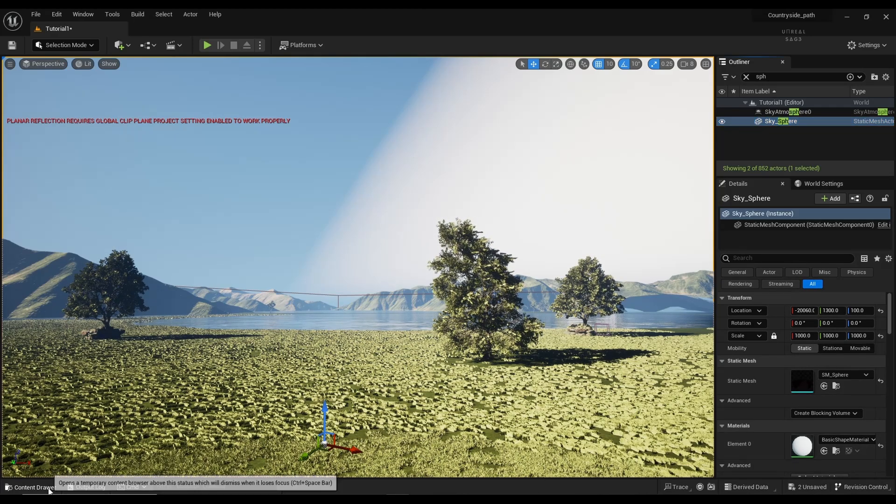
Step: Assign Sky_Shader_Inst as Sky_Sphere's Element 0 material and view the cloudy sky over the lake
{"action": "left_click", "coordinate": [31, 487]}
{"action": "left_click", "coordinate": [336, 392]}
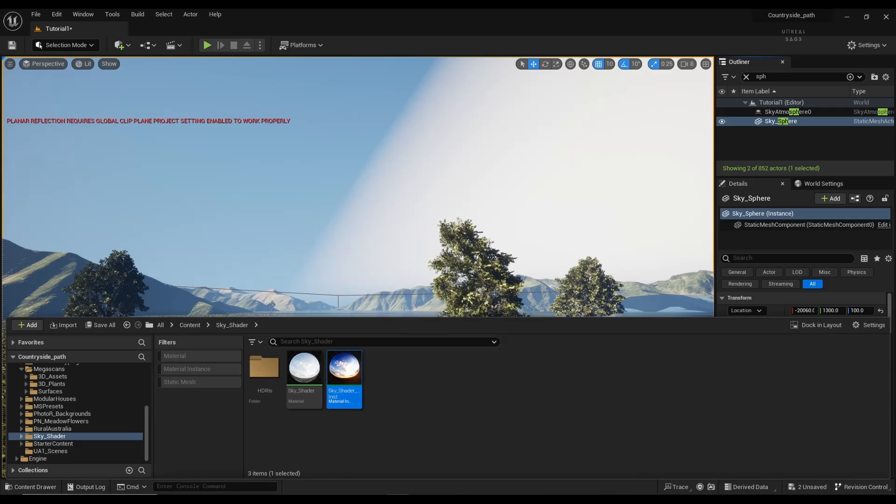
{"action": "left_click", "coordinate": [31, 487]}
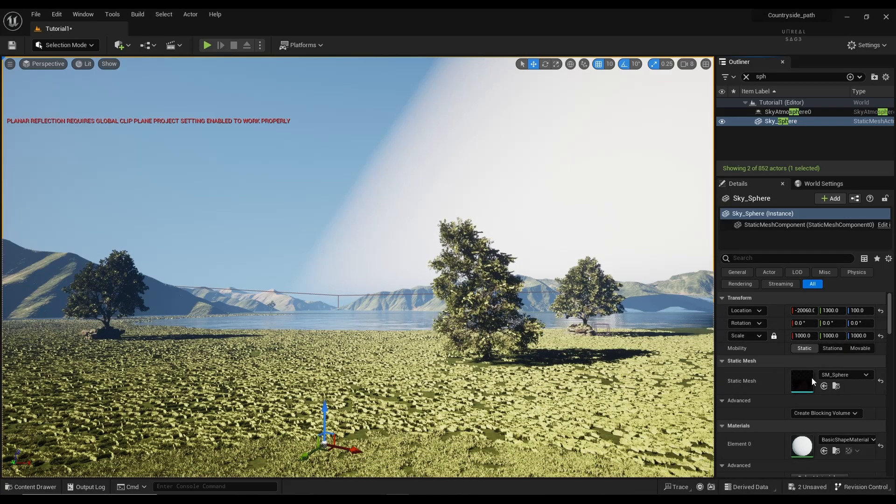
{"action": "left_click", "coordinate": [825, 451]}
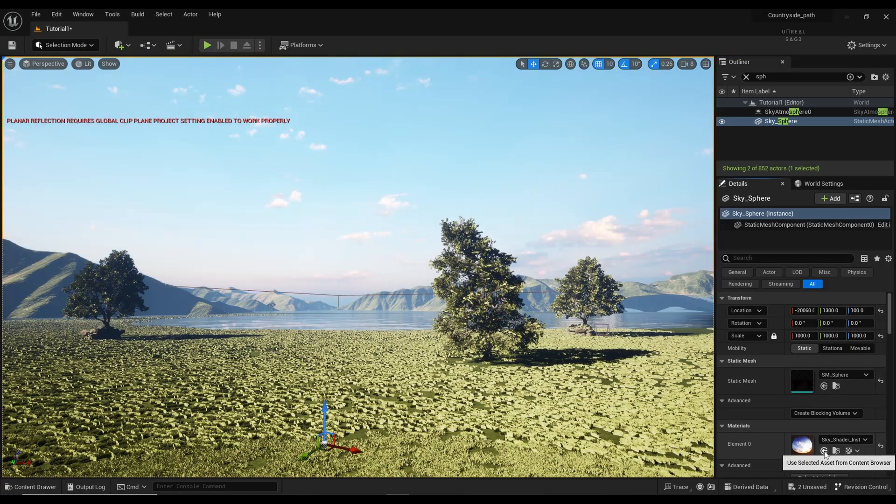
{"action": "right_click_drag", "start_coordinate": [474, 178], "coordinate": [187, 176]}
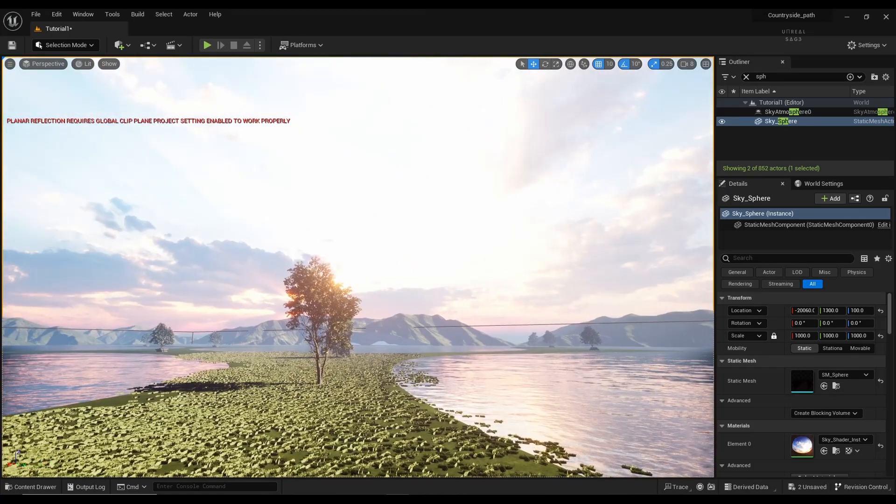
{"action": "left_click", "coordinate": [804, 336]}
{"action": "type", "text": "100"}
{"action": "key", "text": "Return"}
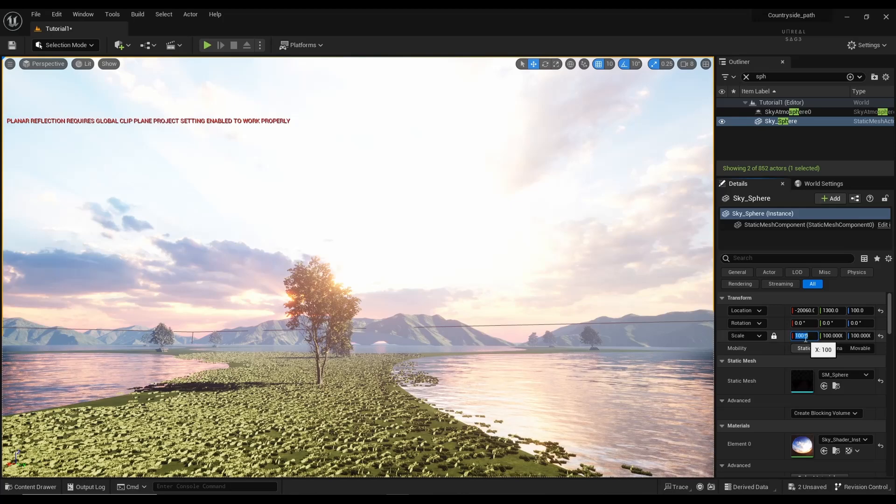
{"action": "type", "text": "50"}
{"action": "key", "text": "Return"}
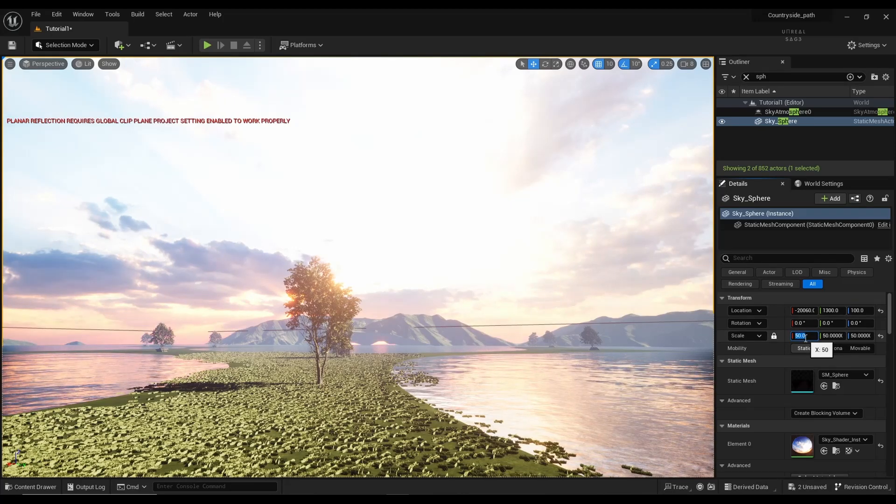
{"action": "type", "text": "100"}
{"action": "key", "text": "Return"}
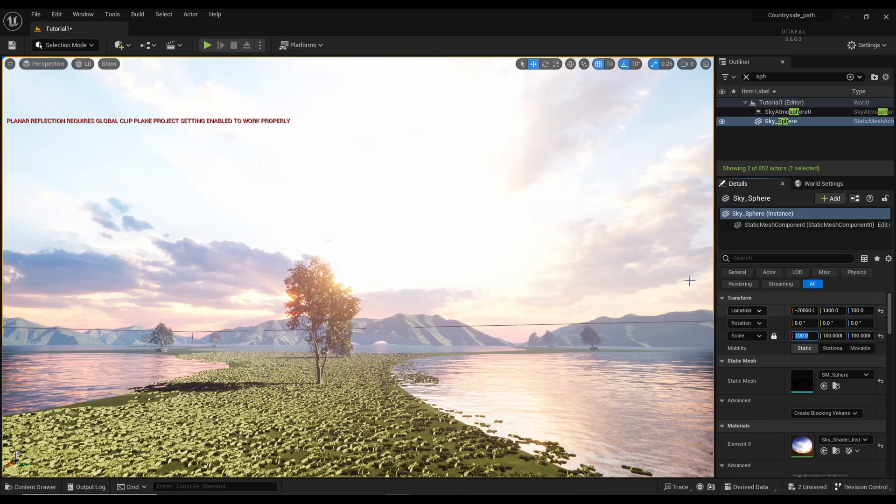
{"action": "right_click_drag", "start_coordinate": [688, 280], "coordinate": [750, 271]}
{"action": "mouse_move", "coordinate": [535, 244]}
{"action": "right_mouse_down"}
{"action": "mouse_move", "coordinate": [480, 235]}
{"action": "mouse_move", "coordinate": [535, 243]}
{"action": "right_mouse_up"}
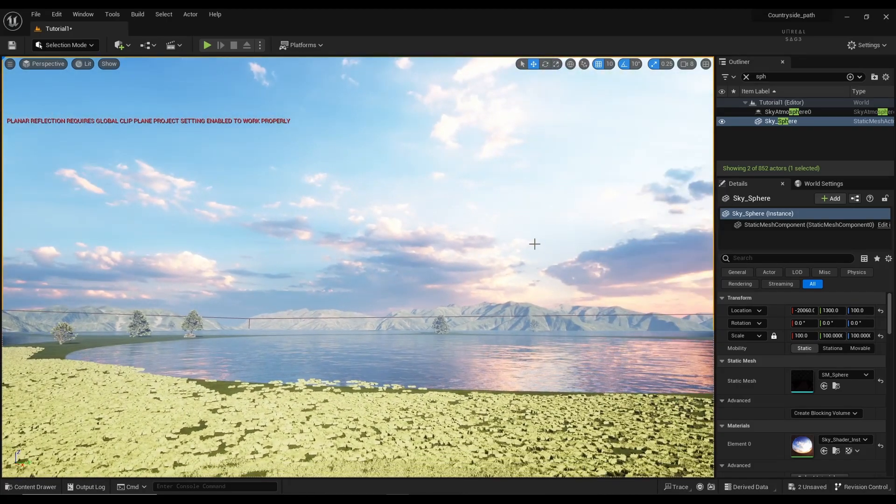
{"action": "left_click", "coordinate": [802, 335]}
{"action": "type", "text": "50"}
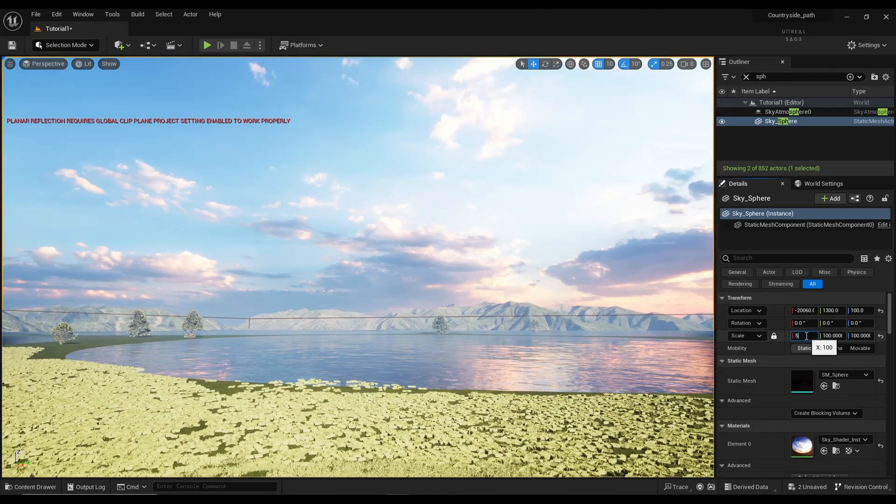
{"action": "key", "text": "Return"}
{"action": "type", "text": "1"}
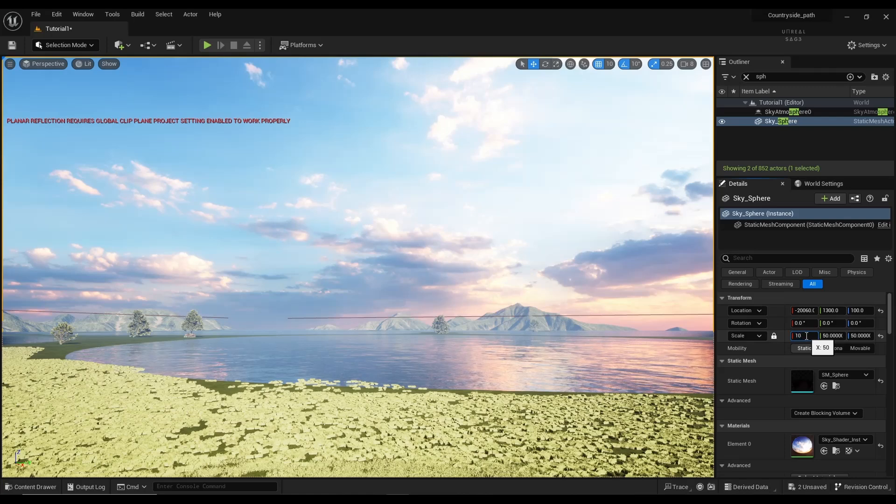
{"action": "type", "text": "0"}
{"action": "key", "text": "Return"}
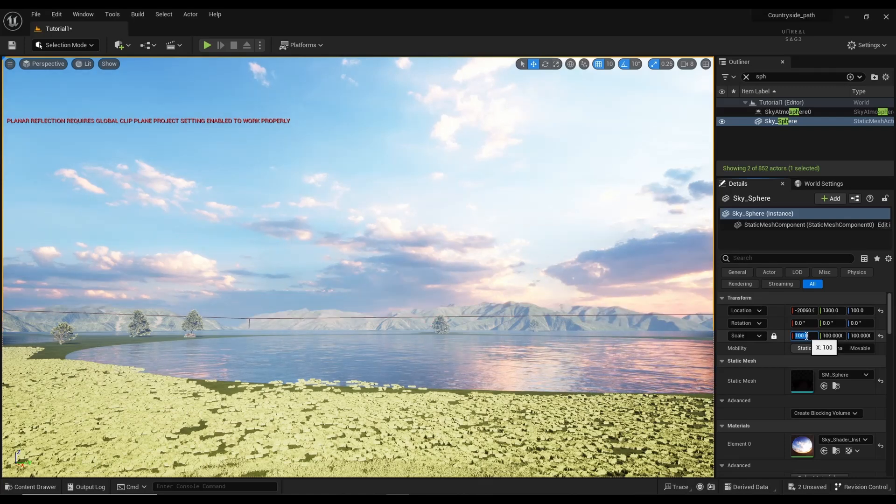
{"action": "type", "text": "120"}
{"action": "key", "text": "Return"}
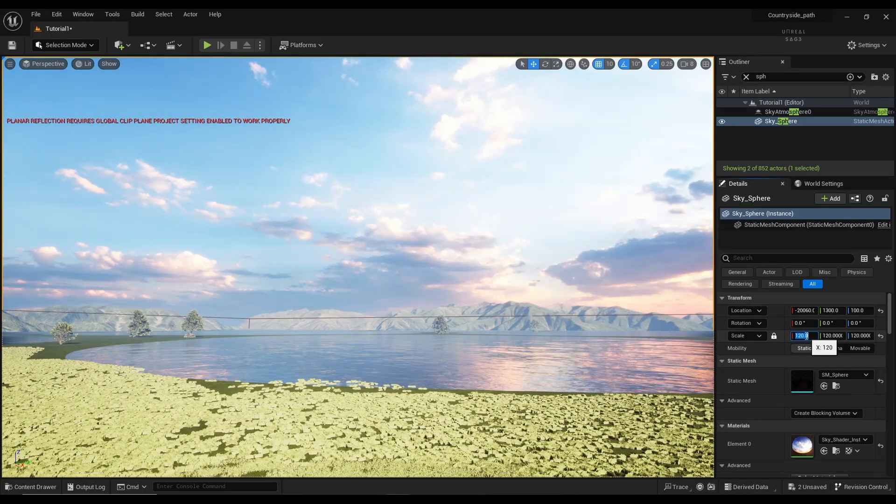
{"action": "right_click_drag", "start_coordinate": [651, 255], "coordinate": [713, 255]}
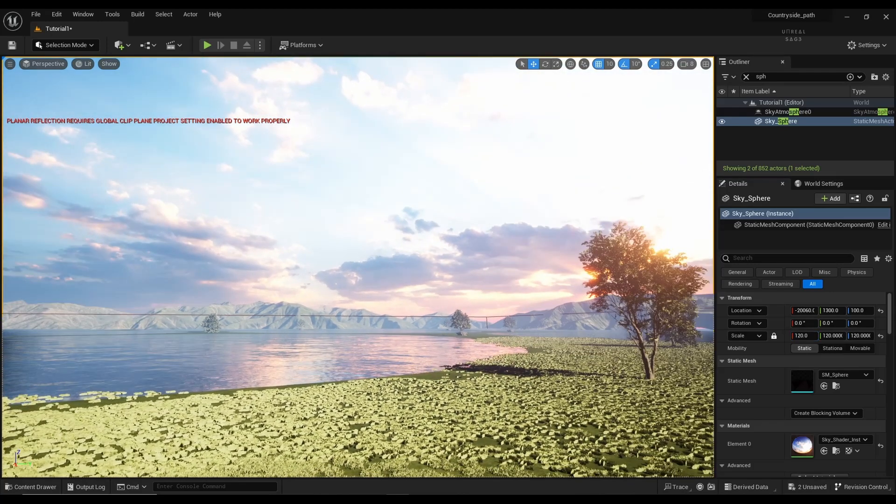
{"action": "left_click", "coordinate": [802, 336]}
{"action": "type", "text": "10"}
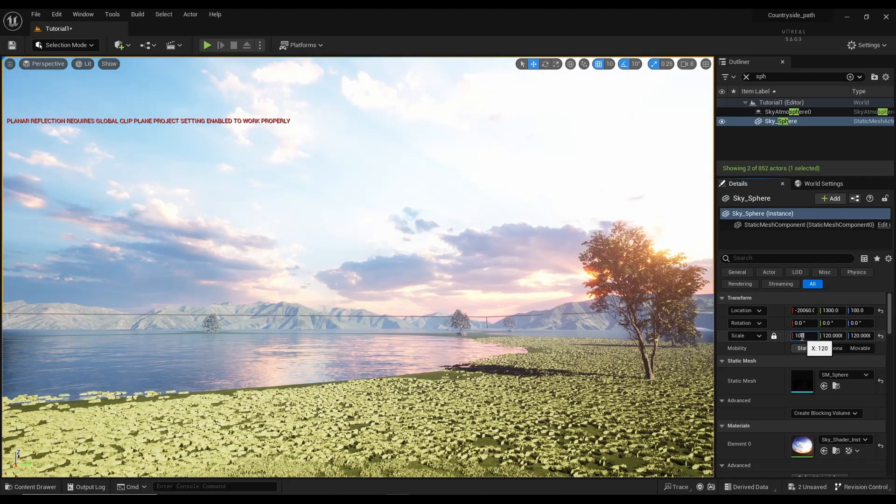
{"action": "type", "text": "0"}
{"action": "key", "text": "Return"}
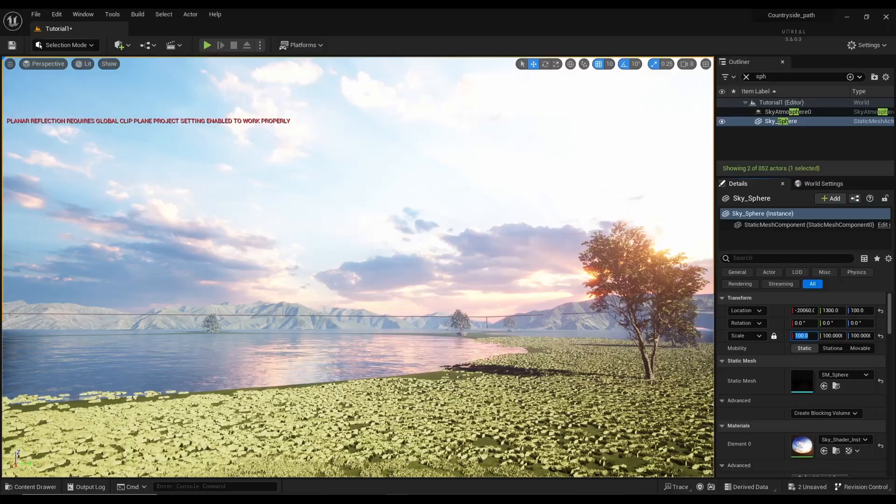
{"action": "right_click_drag", "start_coordinate": [359, 267], "coordinate": [430, 178]}
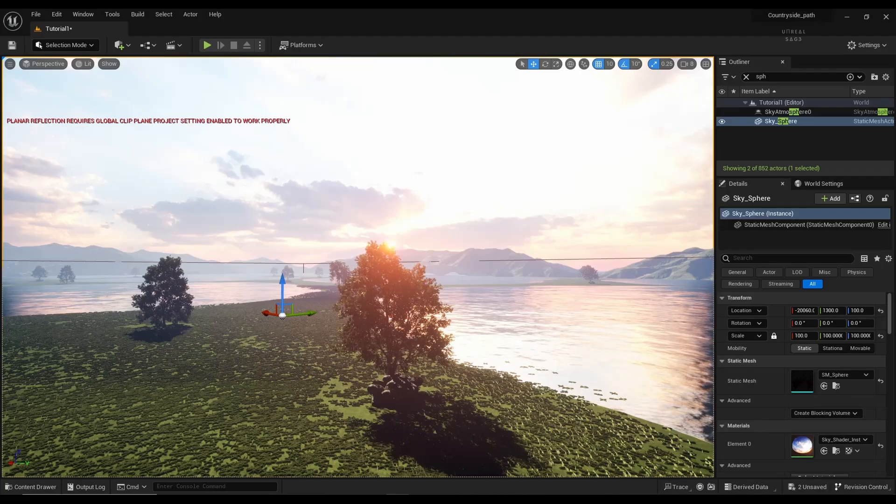
{"action": "right_click_drag", "start_coordinate": [358, 267], "coordinate": [327, 275]}
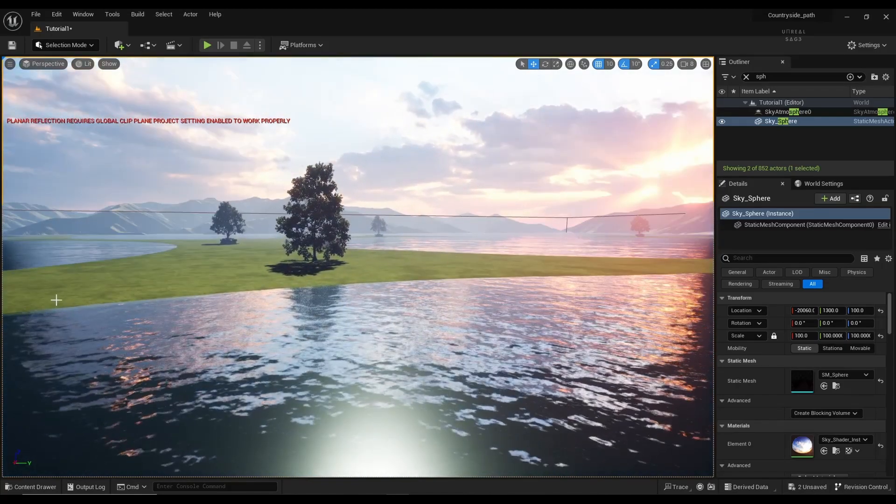
Step: Filter the Outliner by 'sky', select SkyLight0, and open its Source Type choices
{"action": "left_click", "coordinate": [747, 77]}
{"action": "type", "text": "sky"}
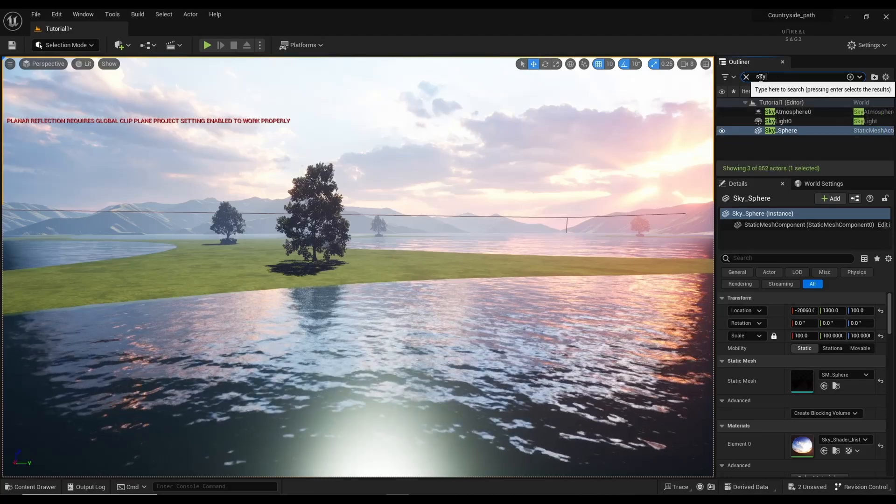
{"action": "left_click", "coordinate": [791, 120]}
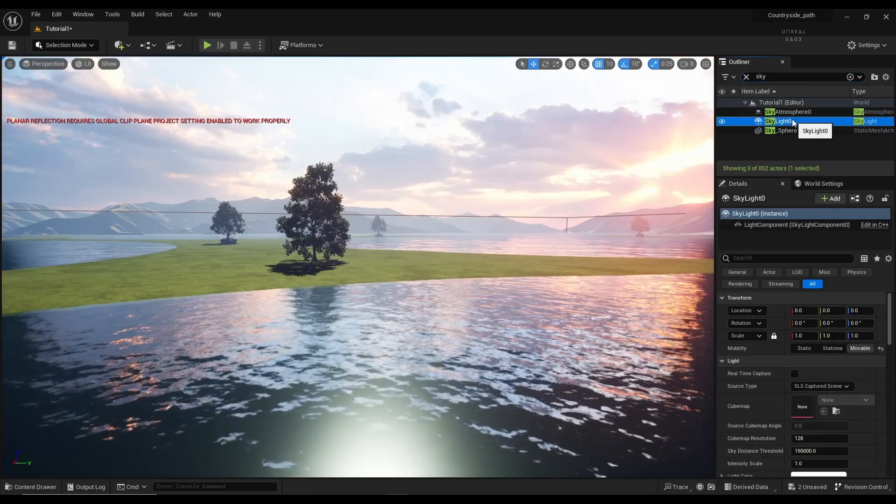
{"action": "left_click", "coordinate": [803, 389]}
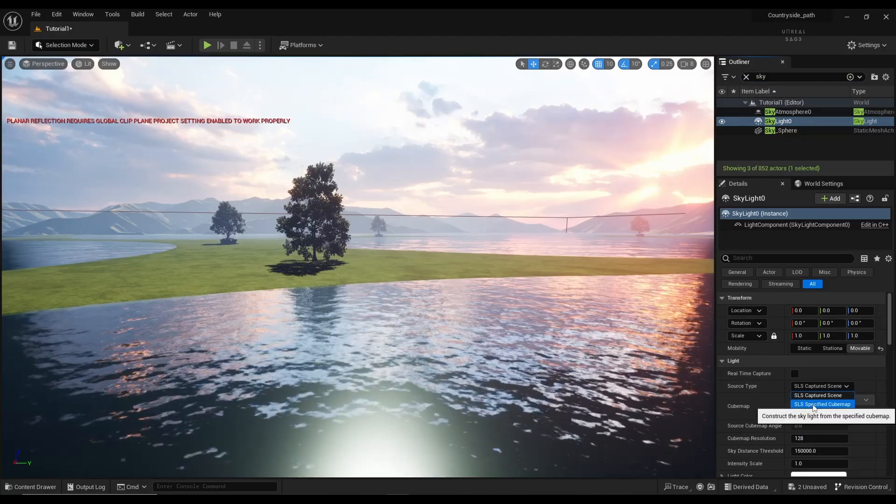
Step: Set SkyLight0 to SLS Specified Cubemap using the kloppenheim_06 HDRI from the HDRIs folder
{"action": "left_click", "coordinate": [808, 405]}
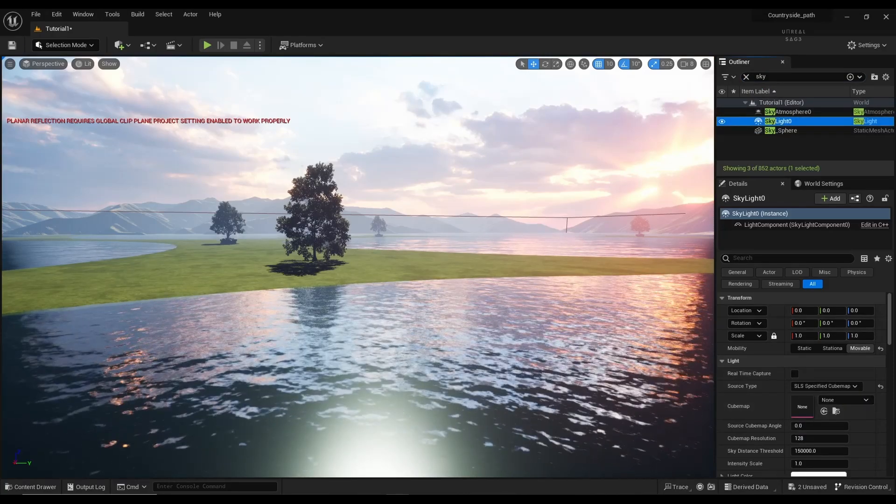
{"action": "left_click", "coordinate": [30, 486]}
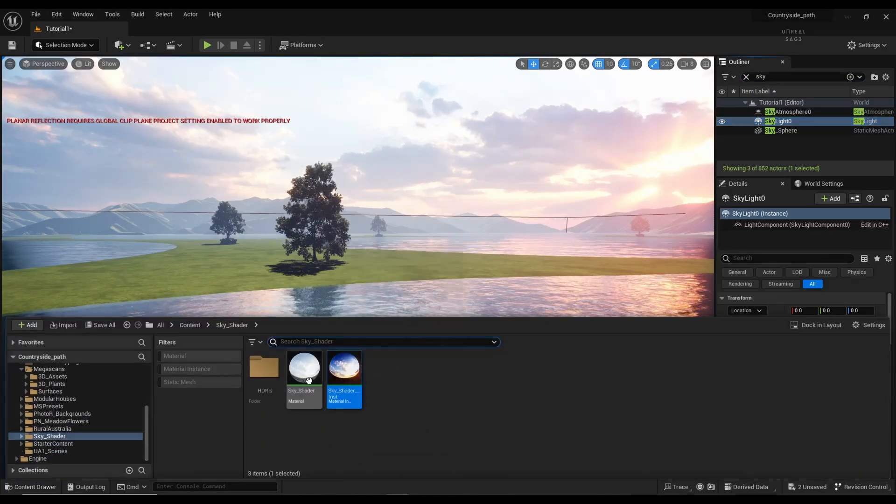
{"action": "double_click", "coordinate": [264, 370]}
{"action": "left_click", "coordinate": [305, 393]}
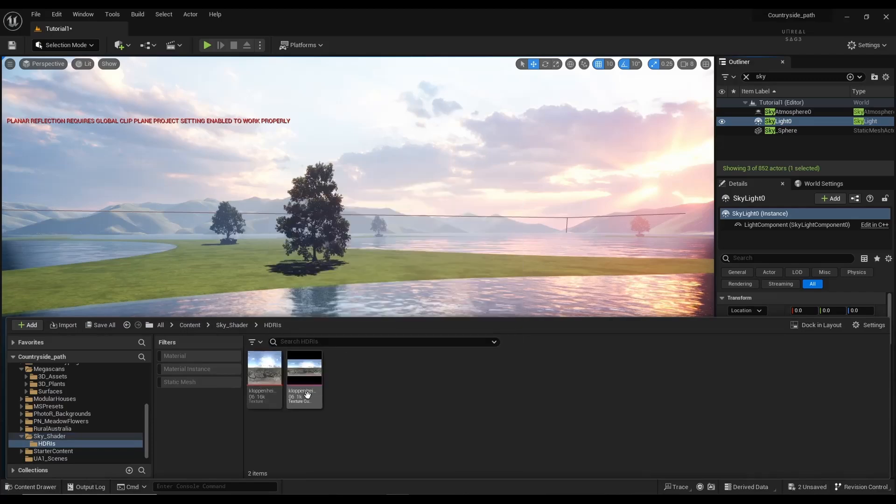
{"action": "left_click", "coordinate": [41, 489]}
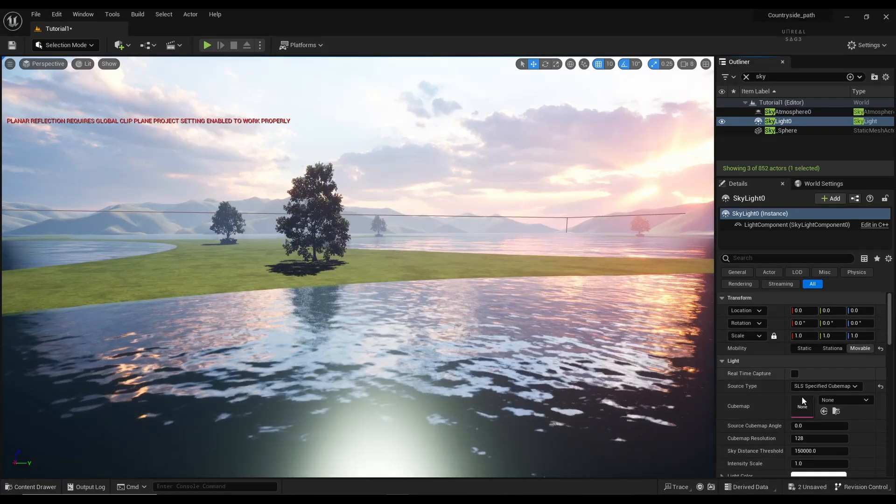
{"action": "left_click", "coordinate": [825, 411]}
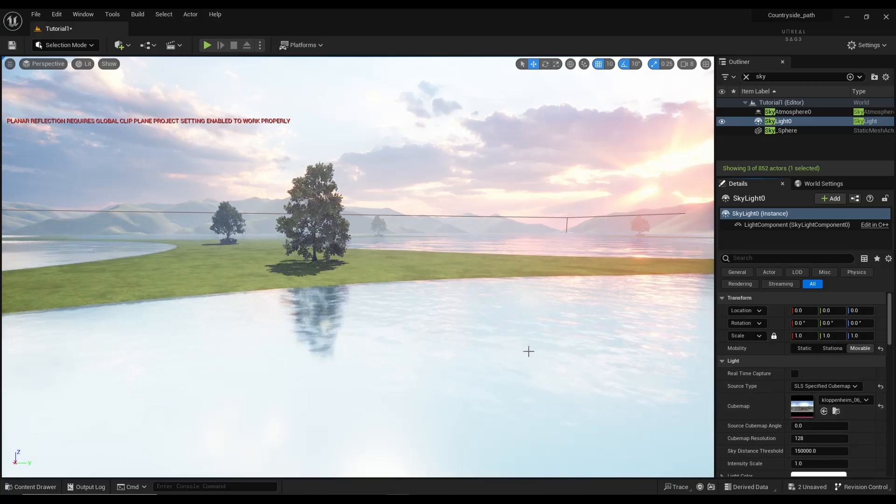
Step: Undo and reapply the kloppenheim_06 cubemap to compare the lighting, then select Sky_Sphere
{"action": "right_click_drag", "start_coordinate": [434, 352], "coordinate": [388, 355]}
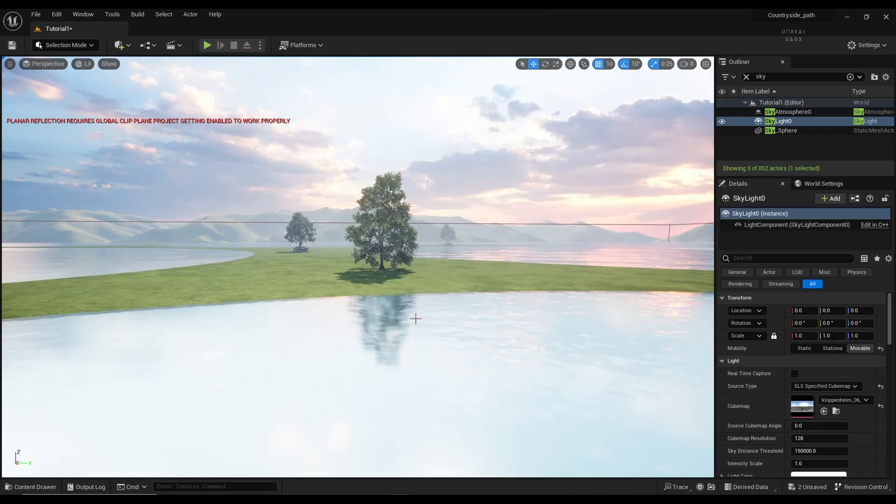
{"action": "key", "text": "ctrl+z"}
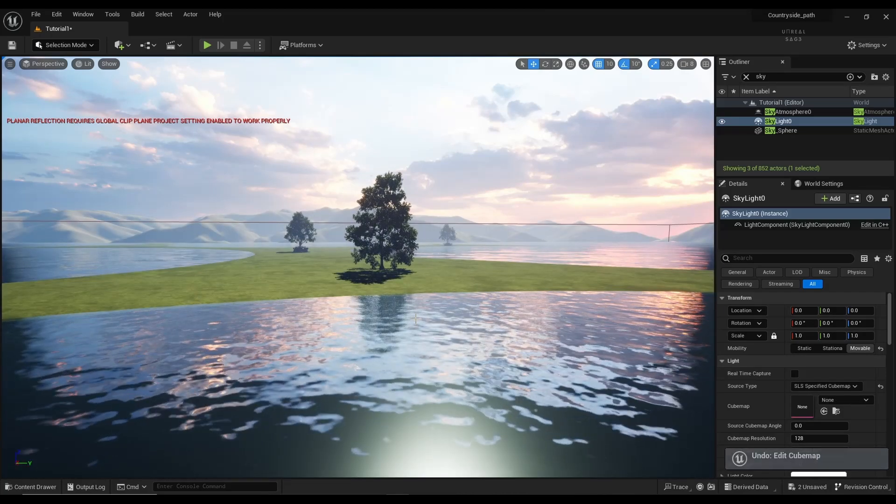
{"action": "left_click", "coordinate": [825, 411]}
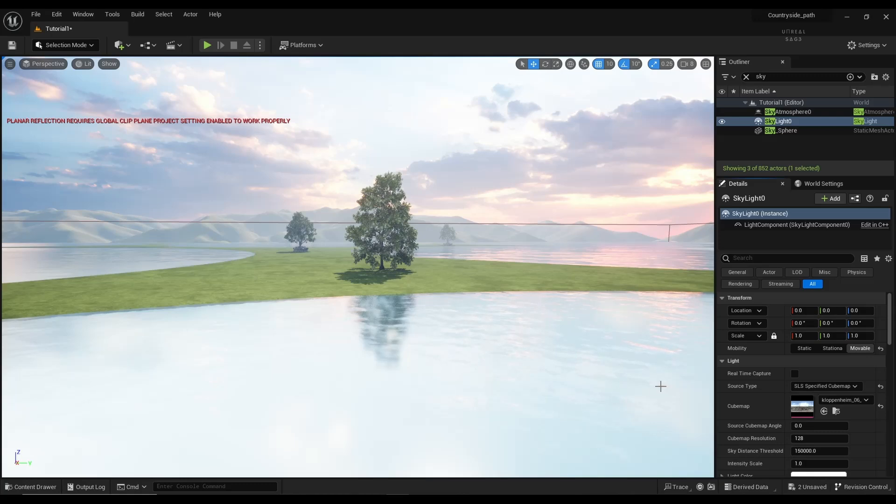
{"action": "left_click", "coordinate": [785, 133]}
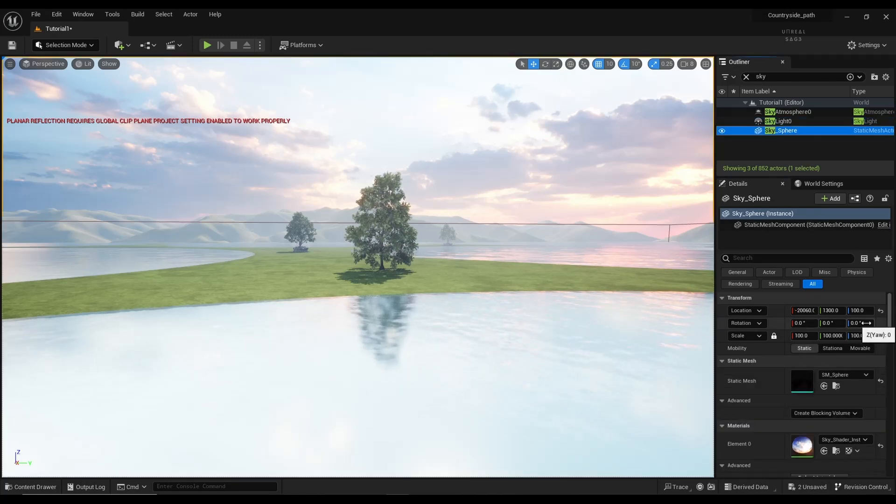
{"action": "left_click", "coordinate": [794, 122]}
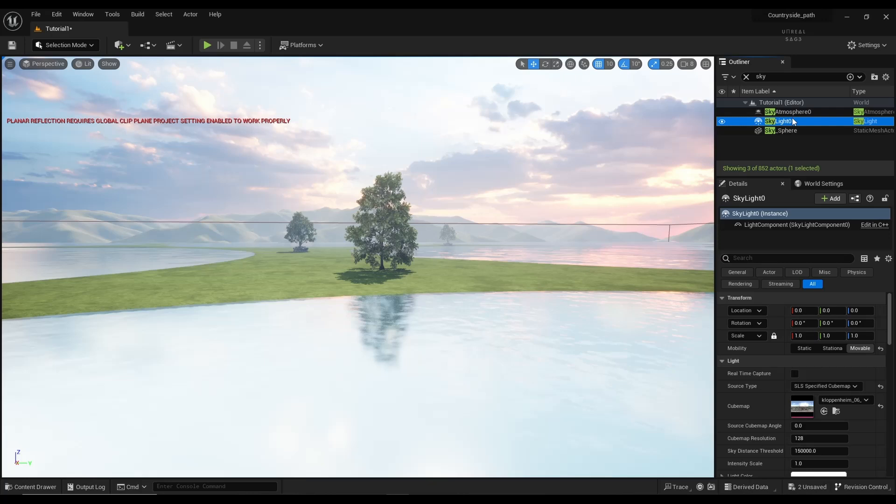
{"action": "left_click", "coordinate": [812, 427]}
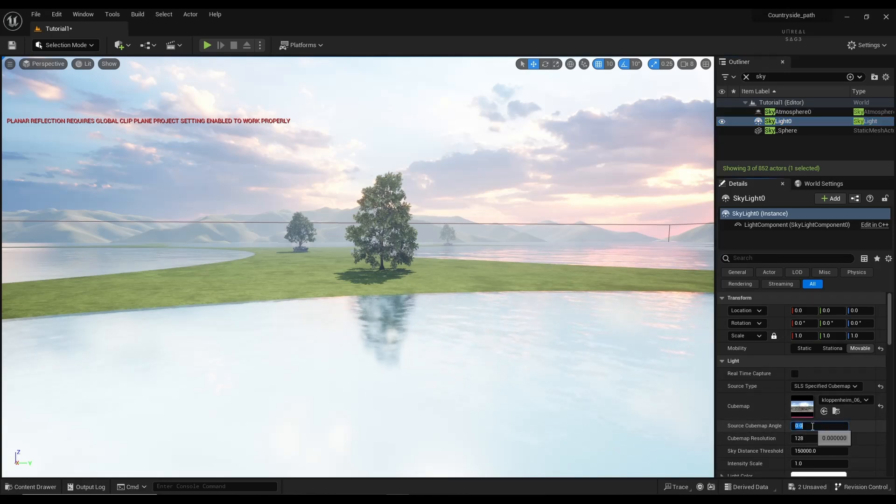
{"action": "type", "text": "90"}
{"action": "key", "text": "Return"}
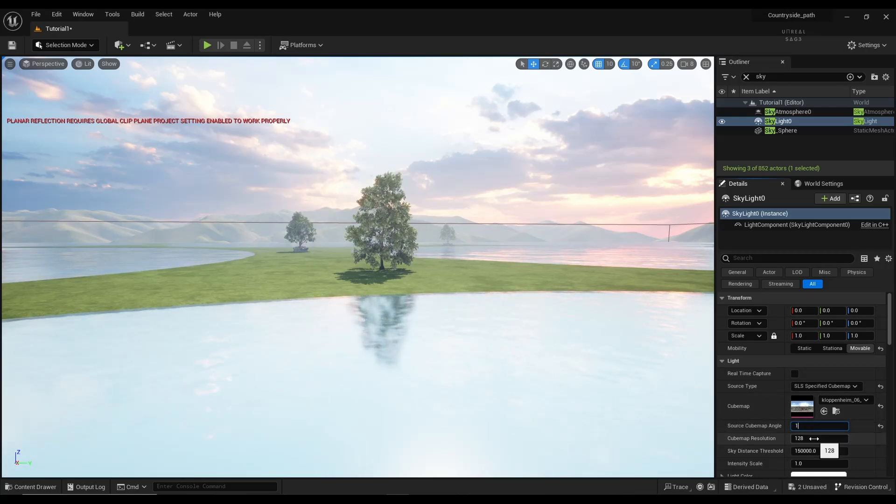
{"action": "key", "text": "Return"}
{"action": "type", "text": "20"}
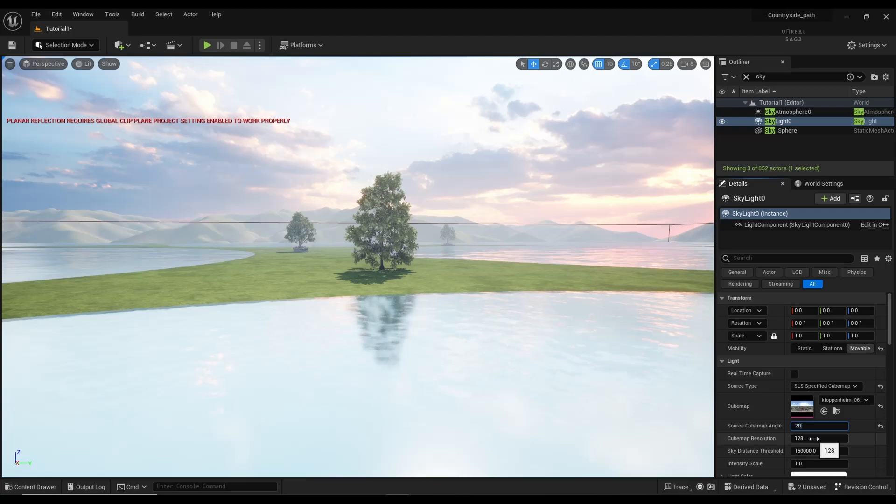
{"action": "type", "text": "0"}
{"action": "key", "text": "Return"}
{"action": "key", "text": "Return"}
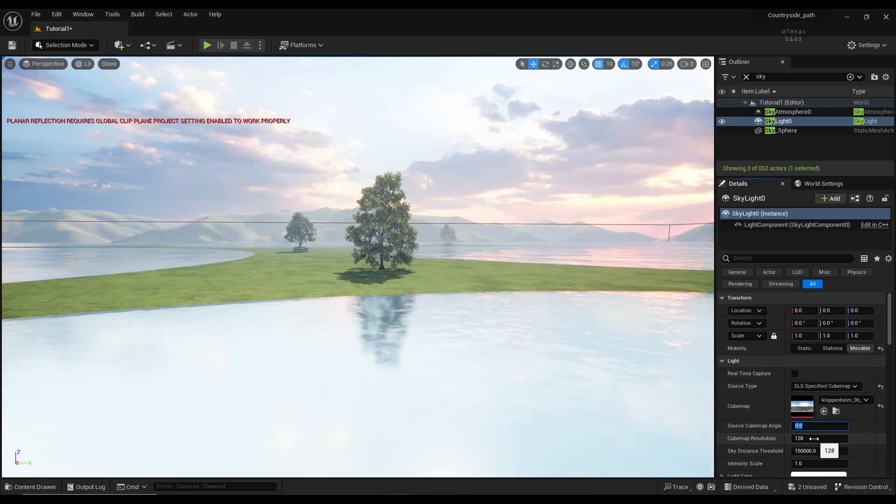
{"action": "left_click", "coordinate": [457, 201]}
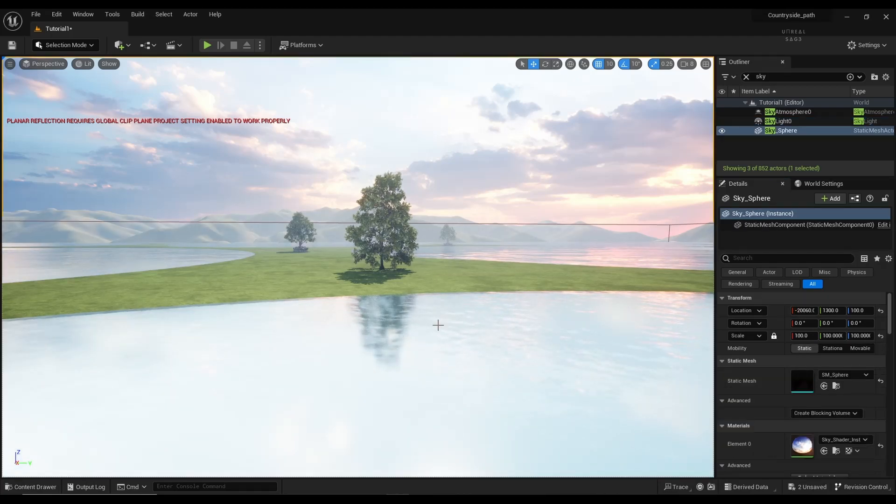
Step: Fly around the grassy strip, then open the Content Drawer at Sky_Shader/HDRIs
{"action": "right_click_drag", "start_coordinate": [439, 325], "coordinate": [735, 272]}
{"action": "key", "text": "w"}
{"action": "key", "text": "w"}
{"action": "key", "text": "s"}
{"action": "key", "text": "a"}
{"action": "key", "text": "d"}
{"action": "key", "text": "s"}
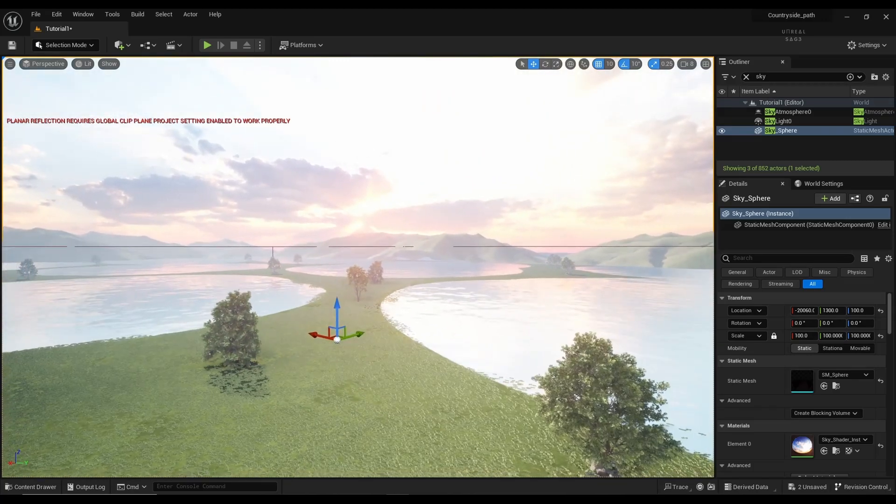
{"action": "key", "text": "w"}
{"action": "right_click_drag", "start_coordinate": [388, 337], "coordinate": [376, 337]}
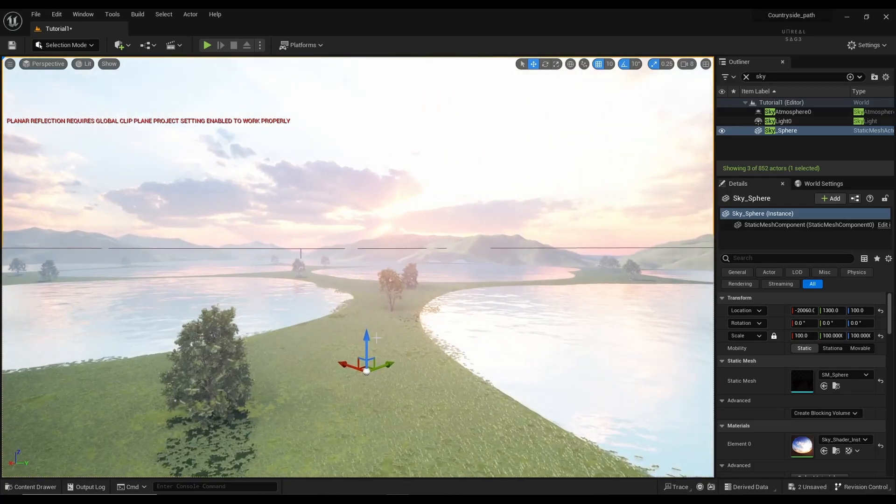
{"action": "left_click", "coordinate": [32, 487]}
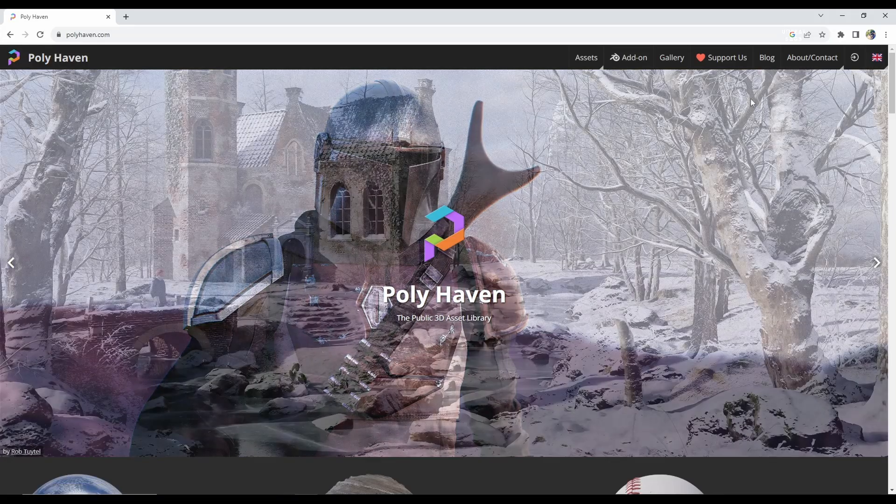
Step: Browse Poly Haven's HDRIs, search 'kloppenheim', and open the Kloppenheim 06 page
{"action": "scroll", "coordinate": [473, 210], "scroll_direction": "down", "scroll_amount": 5}
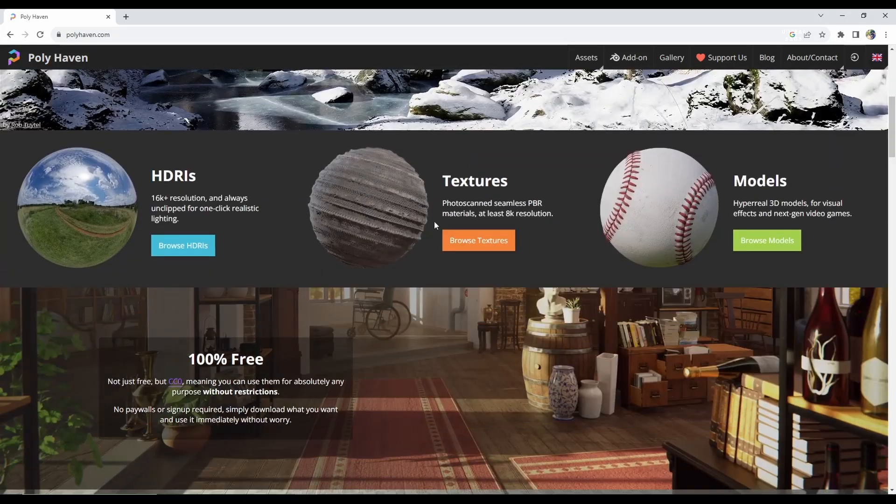
{"action": "left_click", "coordinate": [199, 251]}
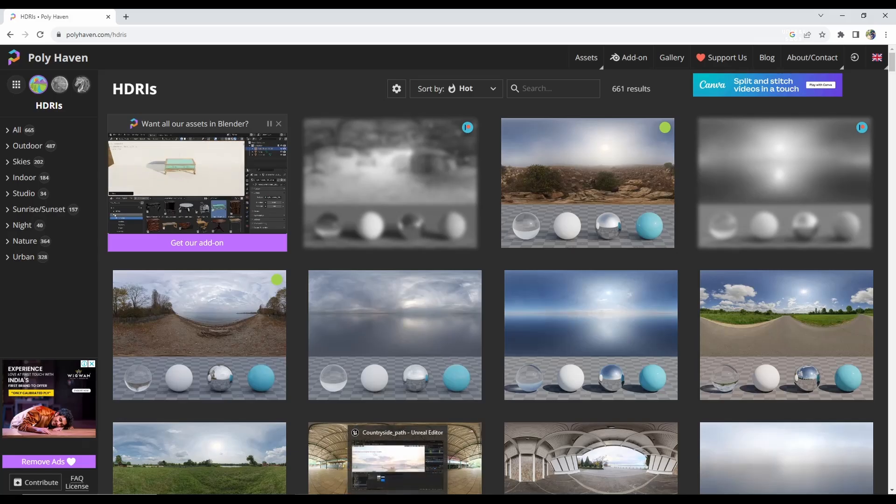
{"action": "left_click", "coordinate": [398, 499]}
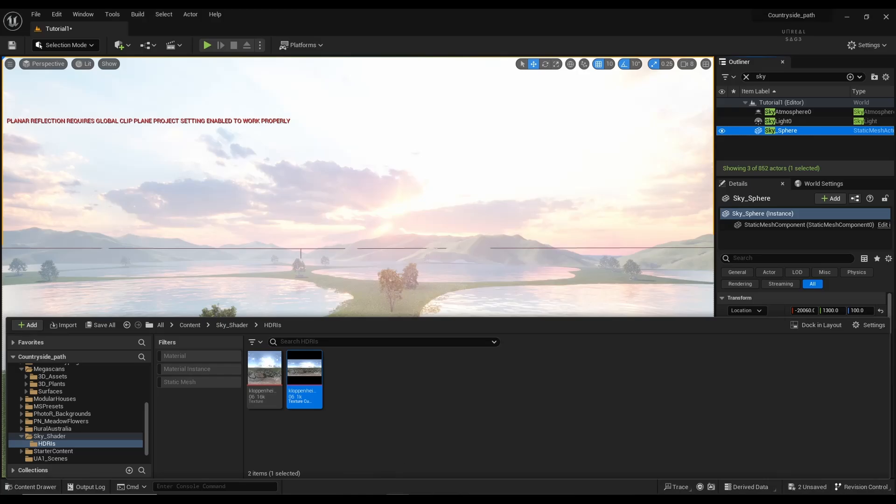
{"action": "left_click", "coordinate": [306, 500]}
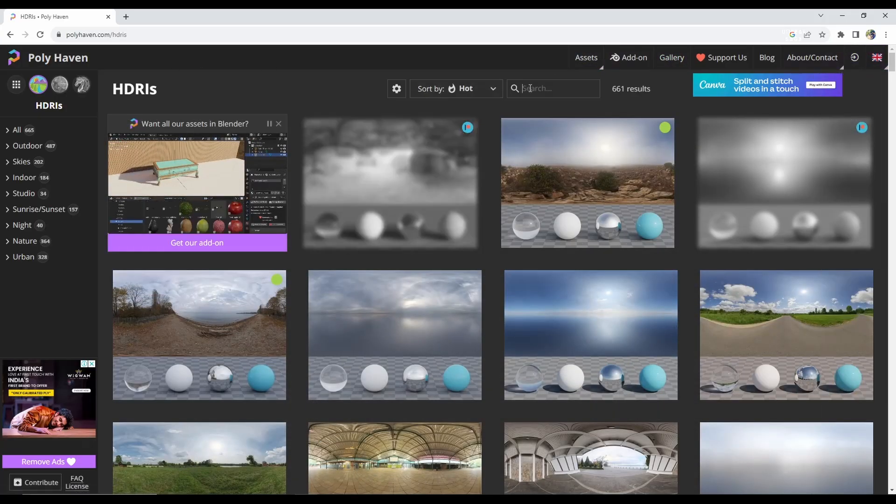
{"action": "type", "text": "klop"}
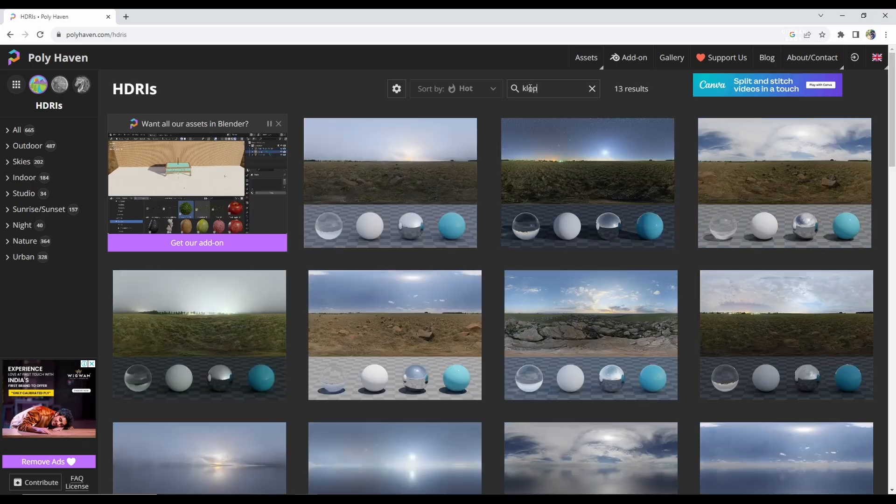
{"action": "type", "text": "penheim"}
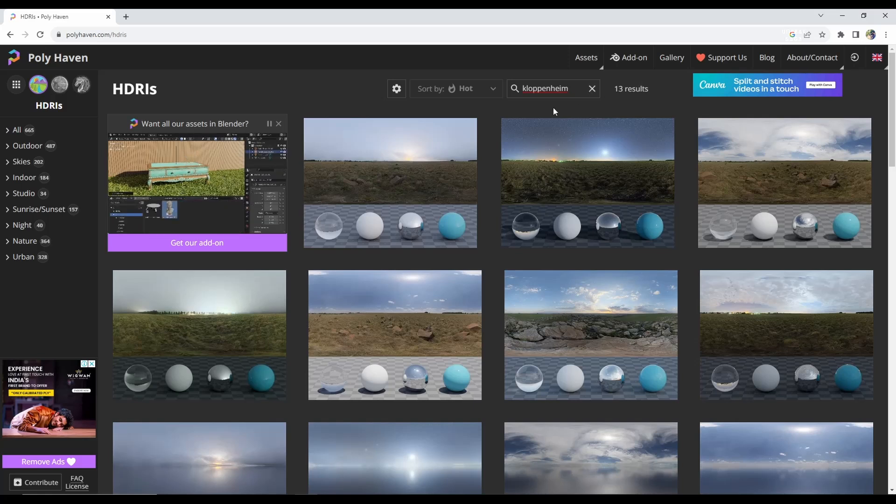
{"action": "left_click", "coordinate": [597, 308]}
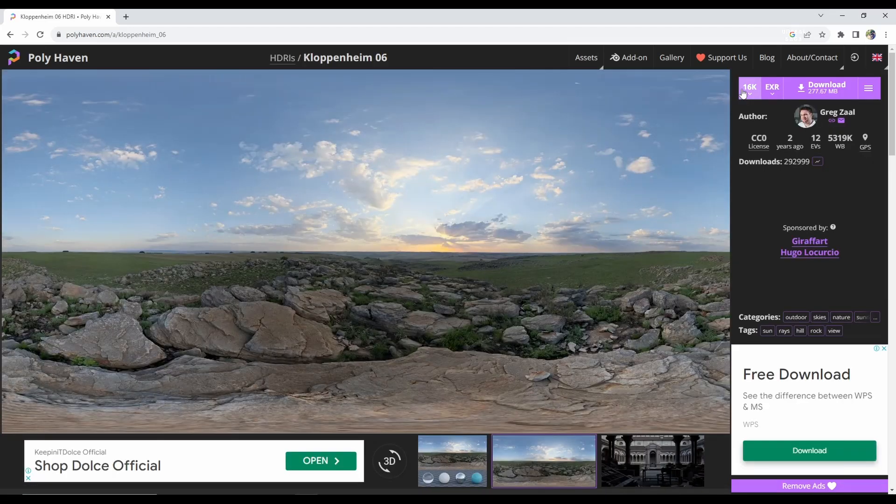
Step: Download Kloppenheim 06 as a 1K HDR file and minimize the browser
{"action": "left_click", "coordinate": [770, 93]}
{"action": "left_click", "coordinate": [775, 110]}
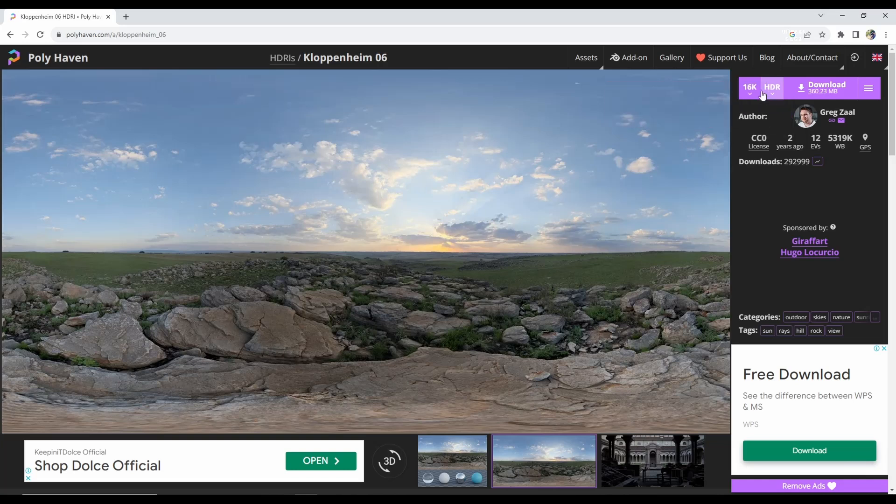
{"action": "left_click", "coordinate": [758, 92]}
{"action": "left_click", "coordinate": [756, 108]}
{"action": "left_click", "coordinate": [815, 96]}
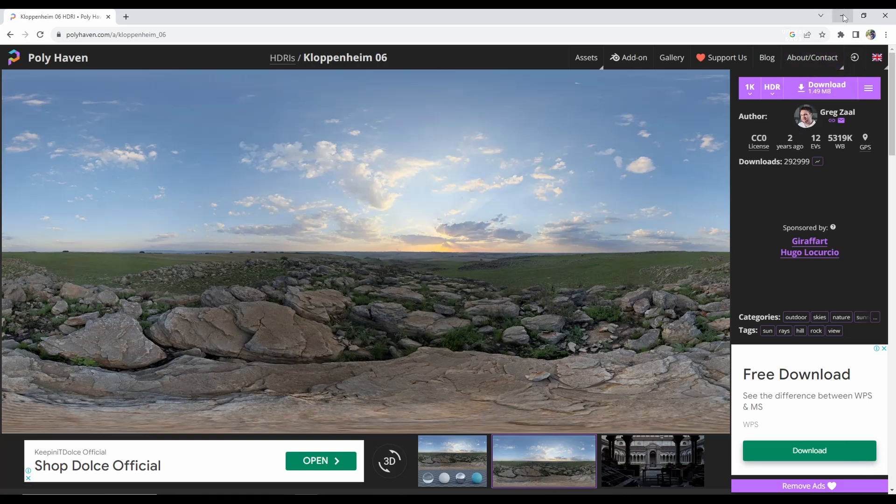
{"action": "left_click", "coordinate": [845, 18]}
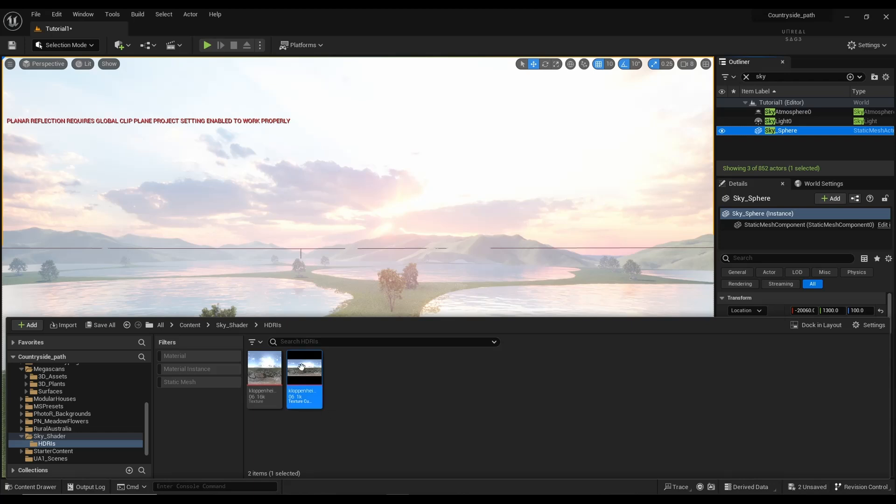
Step: Open Sky_Shader_Inst in a floating editor and try out Brightness, Desaturation and Power values
{"action": "left_click", "coordinate": [241, 327]}
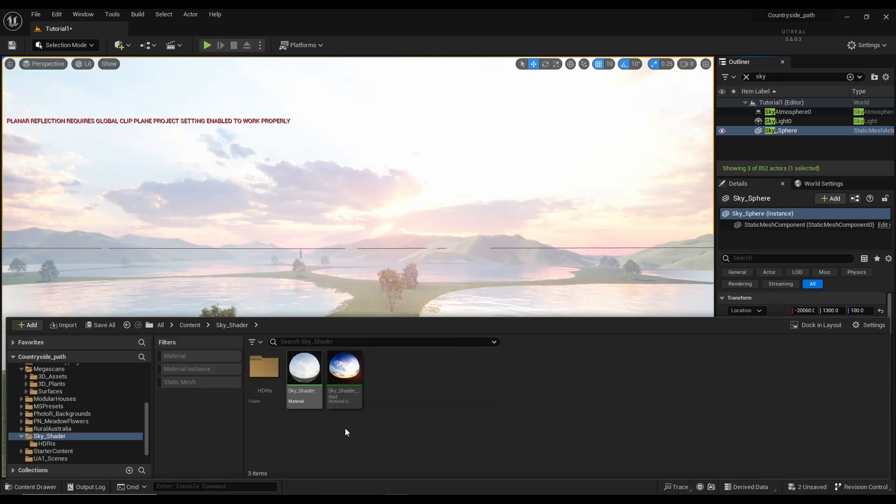
{"action": "double_click", "coordinate": [346, 385]}
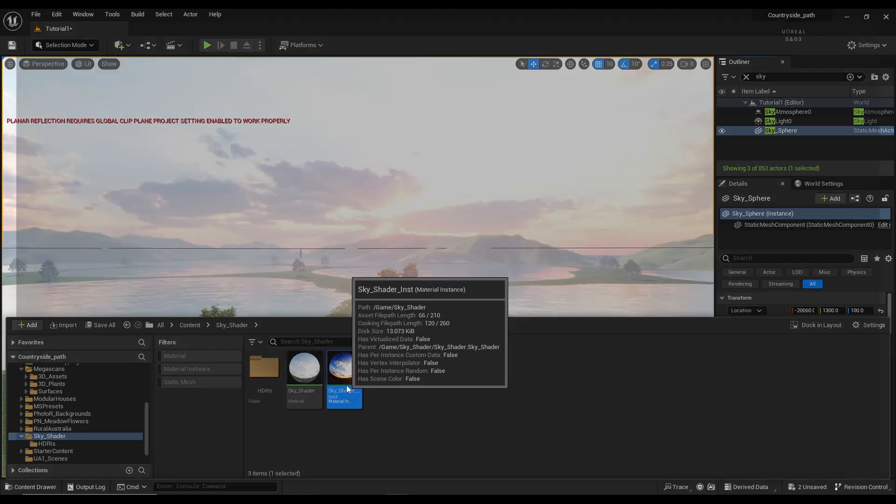
{"action": "left_click", "coordinate": [867, 18]}
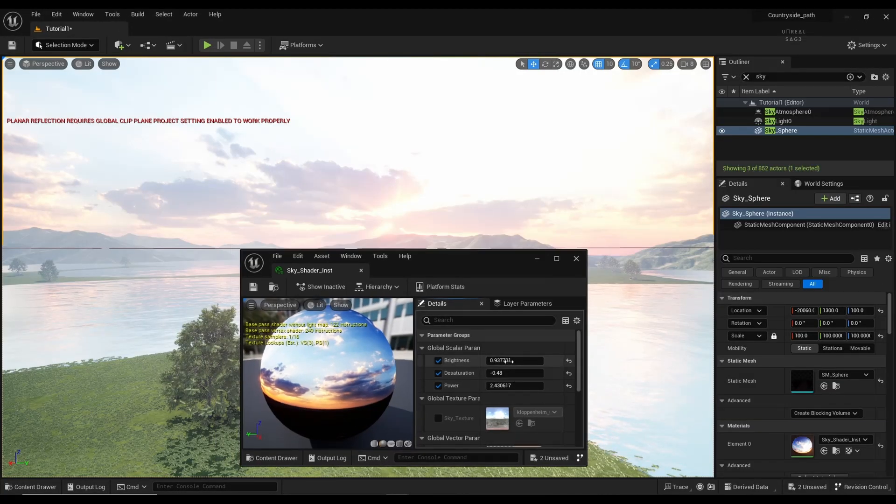
{"action": "left_click_drag", "start_coordinate": [506, 361], "coordinate": [464, 361]}
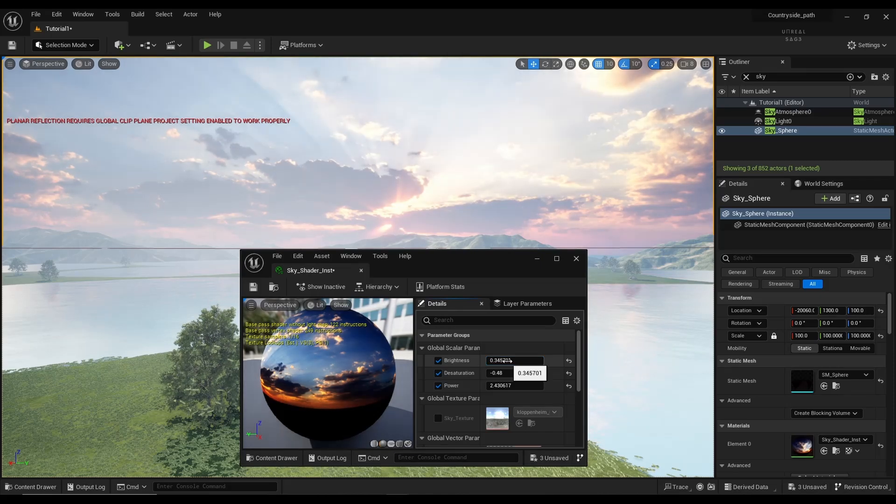
{"action": "left_click_drag", "start_coordinate": [505, 374], "coordinate": [579, 374]}
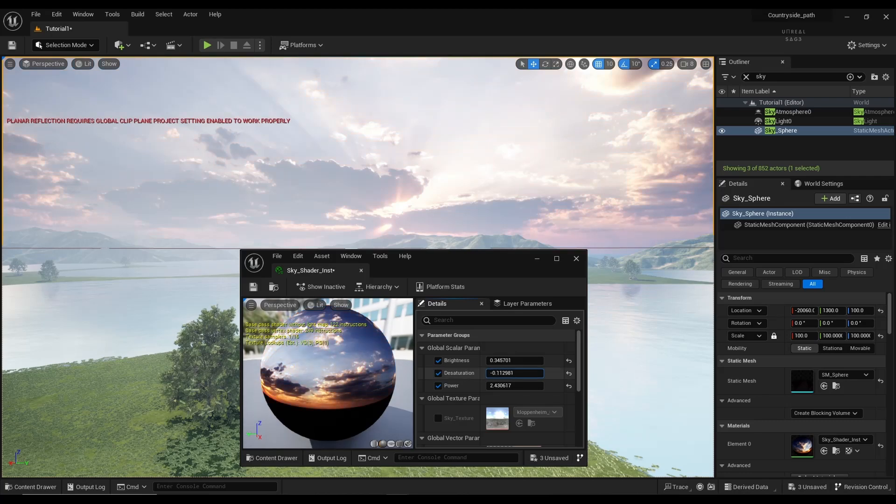
{"action": "mouse_move", "coordinate": [515, 374]}
{"action": "left_mouse_down"}
{"action": "mouse_move", "coordinate": [486, 373]}
{"action": "mouse_move", "coordinate": [512, 373]}
{"action": "left_mouse_up"}
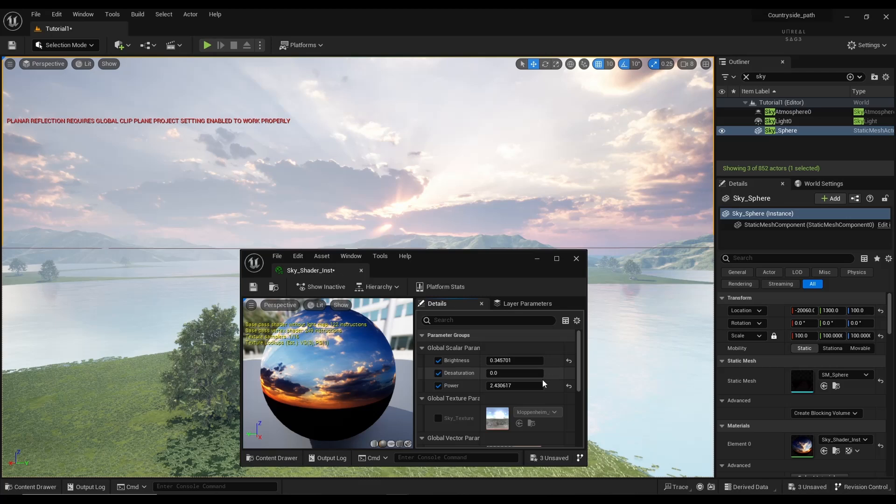
{"action": "left_click_drag", "start_coordinate": [513, 386], "coordinate": [532, 386]}
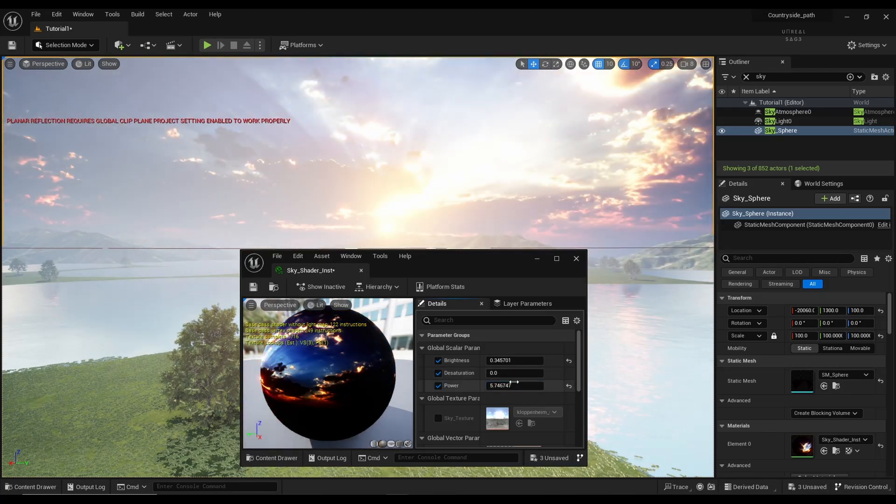
{"action": "left_click_drag", "start_coordinate": [455, 260], "coordinate": [575, 269]}
Step: Fine-tune the sky: Desaturation 0.0, Power about 1.96, Brightness about 0.33
{"action": "right_click_drag", "start_coordinate": [283, 335], "coordinate": [258, 339]}
{"action": "key", "text": "w"}
{"action": "key", "text": "s"}
{"action": "right_click_drag", "start_coordinate": [268, 347], "coordinate": [252, 344]}
{"action": "left_click_drag", "start_coordinate": [613, 395], "coordinate": [617, 370]}
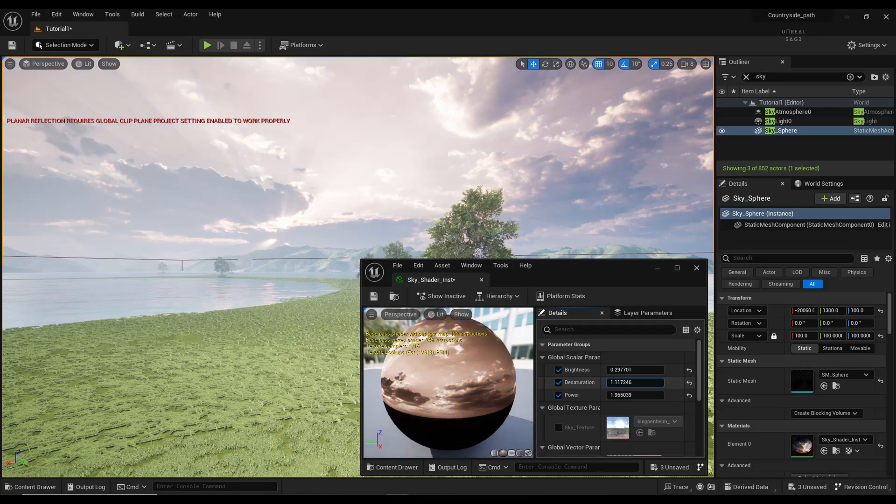
{"action": "left_click", "coordinate": [689, 382]}
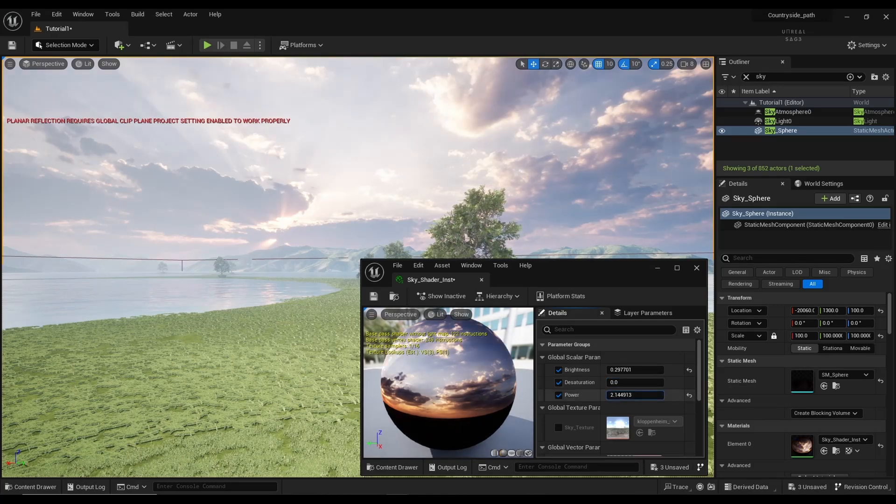
{"action": "mouse_move", "coordinate": [626, 395]}
{"action": "left_mouse_down"}
{"action": "mouse_move", "coordinate": [649, 395]}
{"action": "mouse_move", "coordinate": [635, 394]}
{"action": "left_mouse_up"}
{"action": "right_click_drag", "start_coordinate": [392, 206], "coordinate": [443, 196]}
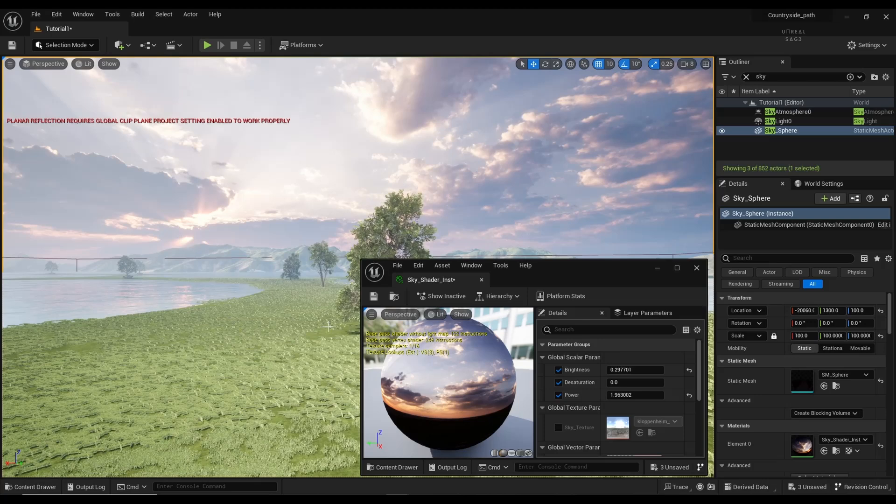
{"action": "mouse_move", "coordinate": [621, 369]}
{"action": "left_mouse_down"}
{"action": "mouse_move", "coordinate": [649, 369]}
{"action": "mouse_move", "coordinate": [624, 368]}
{"action": "left_mouse_up"}
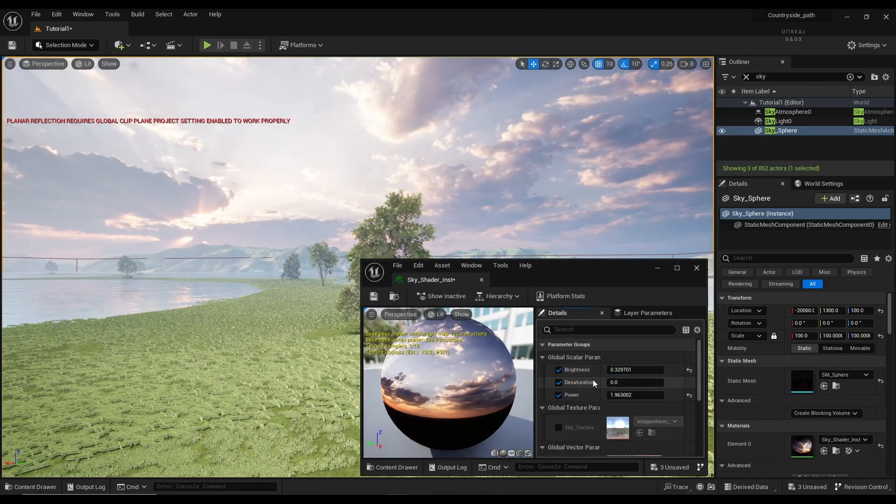
Step: Change the Sky_Shader_Inst Tint to a warm orange in the Color Picker
{"action": "scroll", "coordinate": [593, 380], "scroll_direction": "down", "scroll_amount": 3}
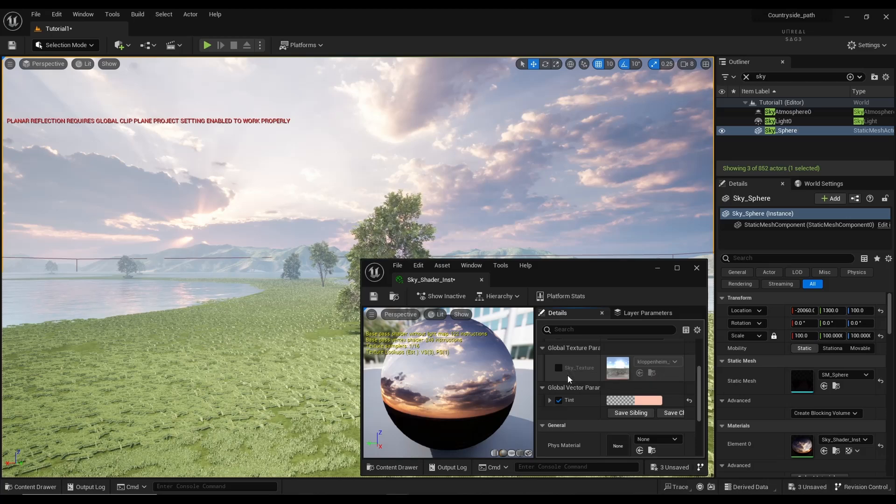
{"action": "scroll", "coordinate": [567, 375], "scroll_direction": "down", "scroll_amount": 1}
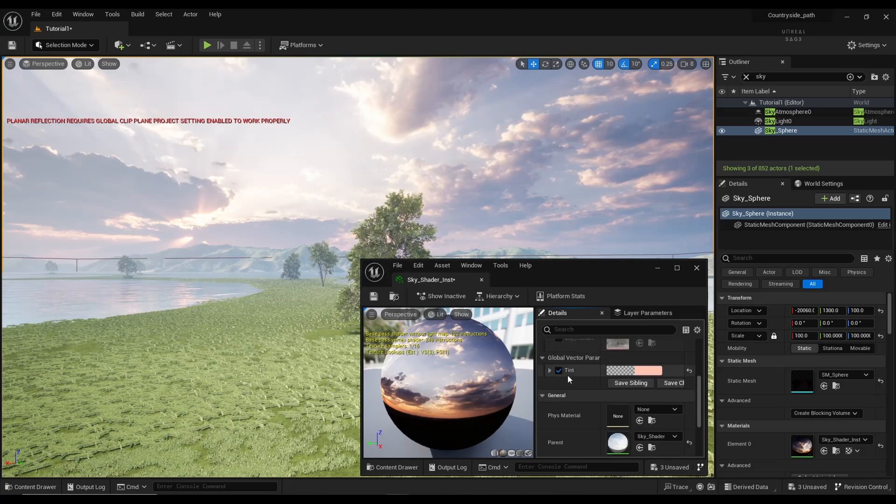
{"action": "scroll", "coordinate": [599, 372], "scroll_direction": "up", "scroll_amount": 1}
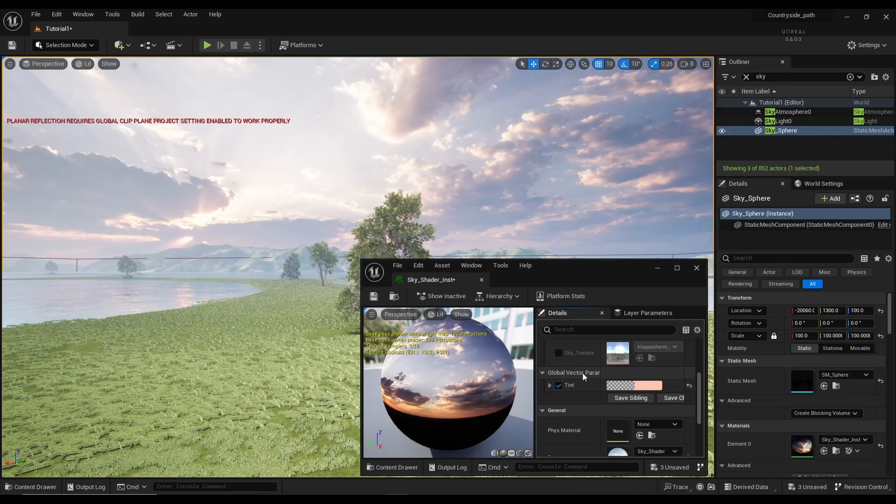
{"action": "left_click", "coordinate": [550, 386]}
{"action": "left_click", "coordinate": [551, 386]}
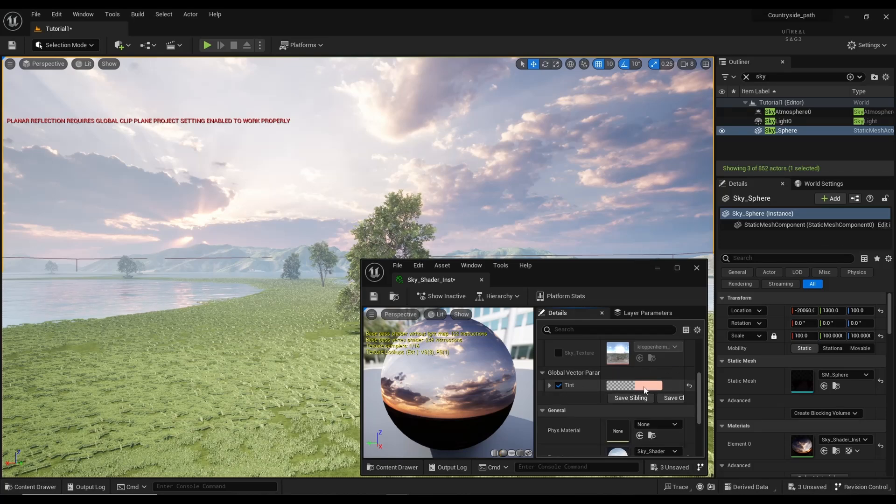
{"action": "left_click", "coordinate": [645, 388]}
{"action": "left_click_drag", "start_coordinate": [737, 335], "coordinate": [766, 292]}
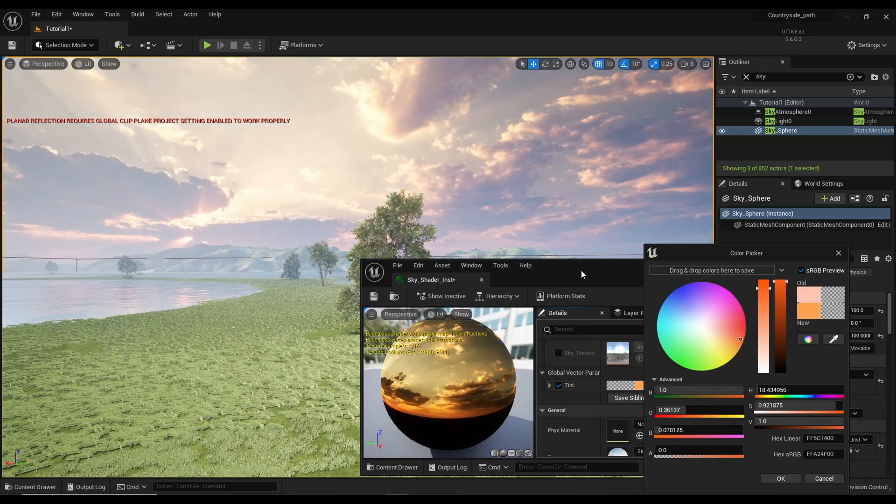
{"action": "left_click_drag", "start_coordinate": [581, 271], "coordinate": [388, 284]}
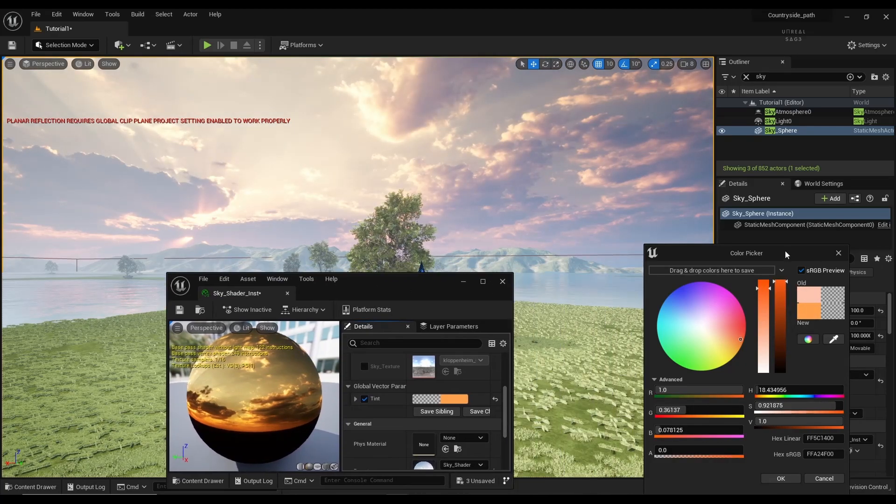
{"action": "left_click_drag", "start_coordinate": [785, 253], "coordinate": [691, 270]}
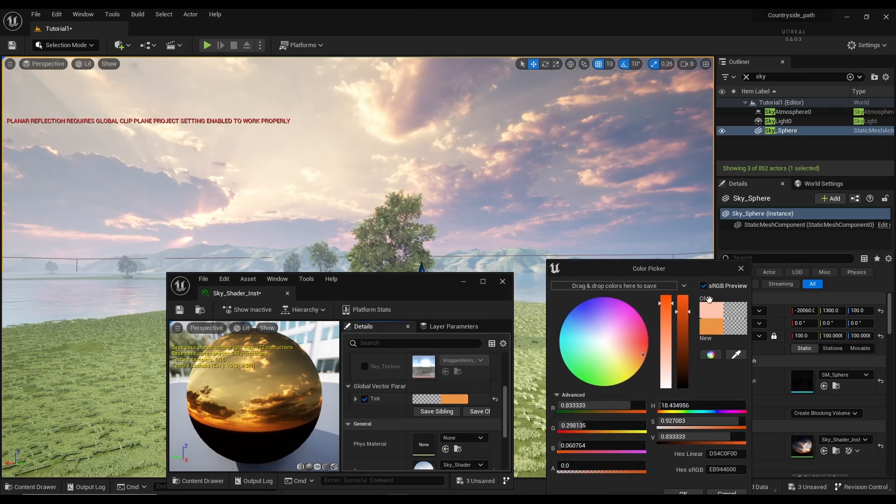
{"action": "left_click", "coordinate": [741, 269]}
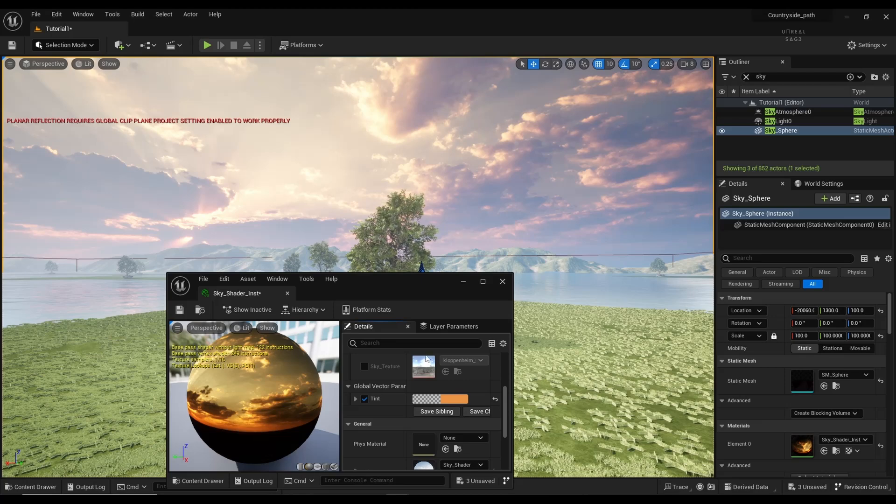
Step: Raise Brightness to about 0.51 and Power to about 2.36, then minimize the material editor
{"action": "scroll", "coordinate": [413, 394], "scroll_direction": "up", "scroll_amount": 4}
{"action": "left_click_drag", "start_coordinate": [439, 383], "coordinate": [469, 384]}
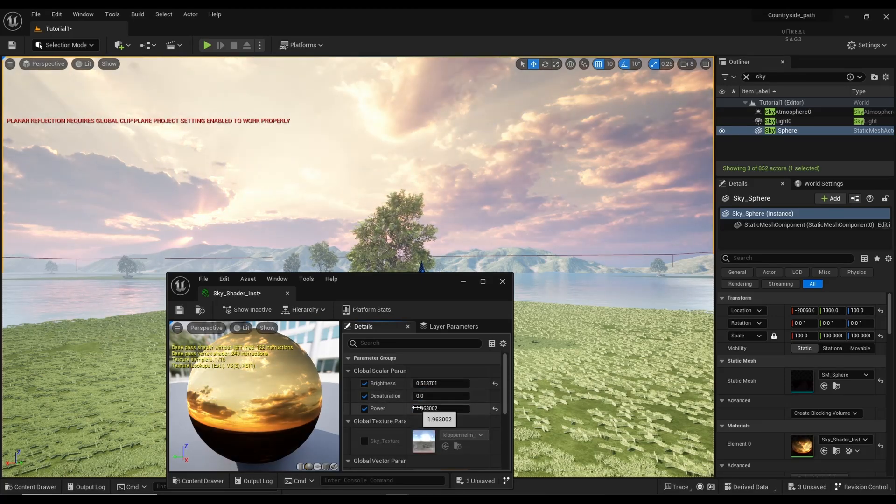
{"action": "mouse_move", "coordinate": [430, 408]}
{"action": "left_mouse_down"}
{"action": "mouse_move", "coordinate": [466, 409]}
{"action": "mouse_move", "coordinate": [444, 409]}
{"action": "left_mouse_up"}
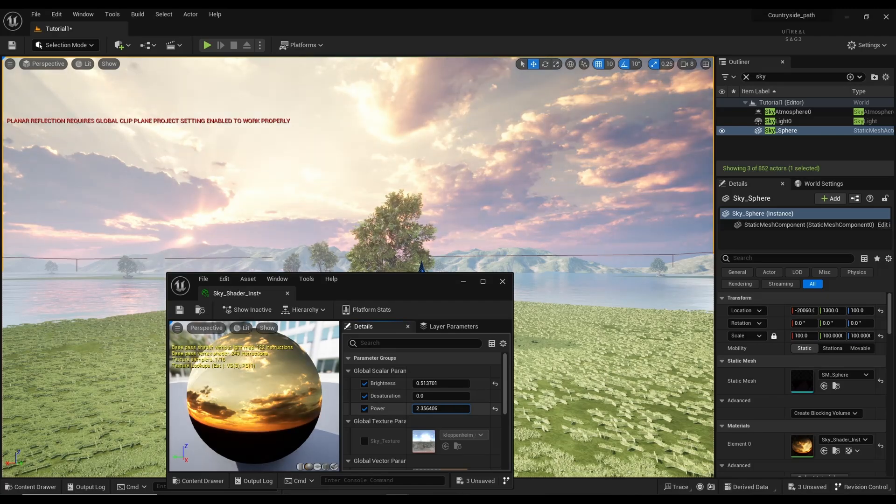
{"action": "left_click", "coordinate": [463, 283]}
{"action": "right_click_drag", "start_coordinate": [427, 340], "coordinate": [443, 373]}
{"action": "key", "text": "e"}
{"action": "key", "text": "w"}
{"action": "key", "text": "w"}
{"action": "key", "text": "s"}
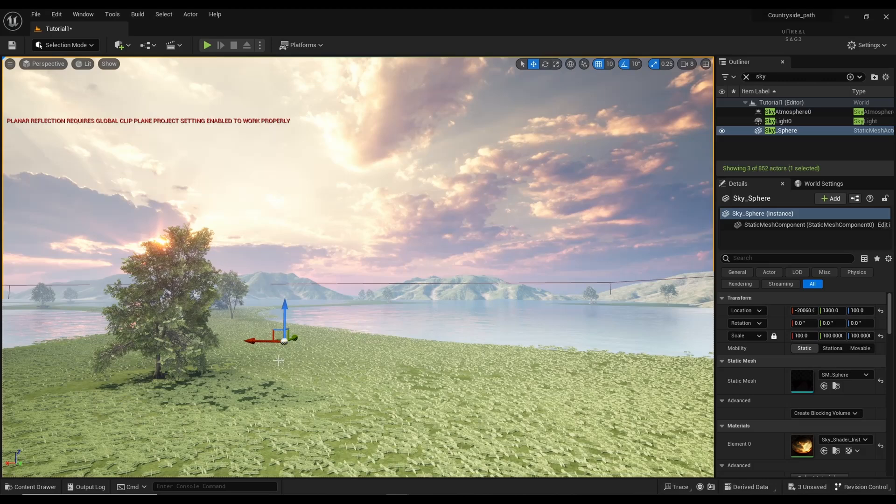
Step: Search the Outliner for 'direc' and select the DirectionalLight0 sun
{"action": "left_click", "coordinate": [748, 78]}
{"action": "type", "text": "d"}
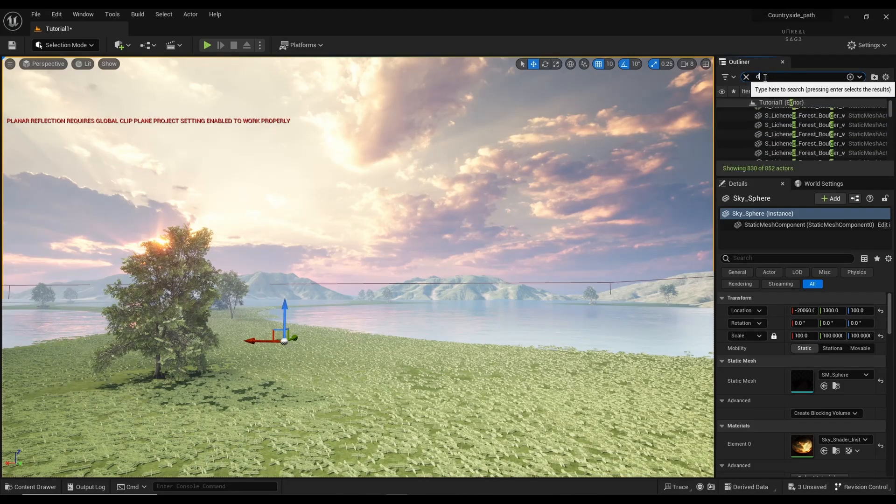
{"action": "type", "text": "irec"}
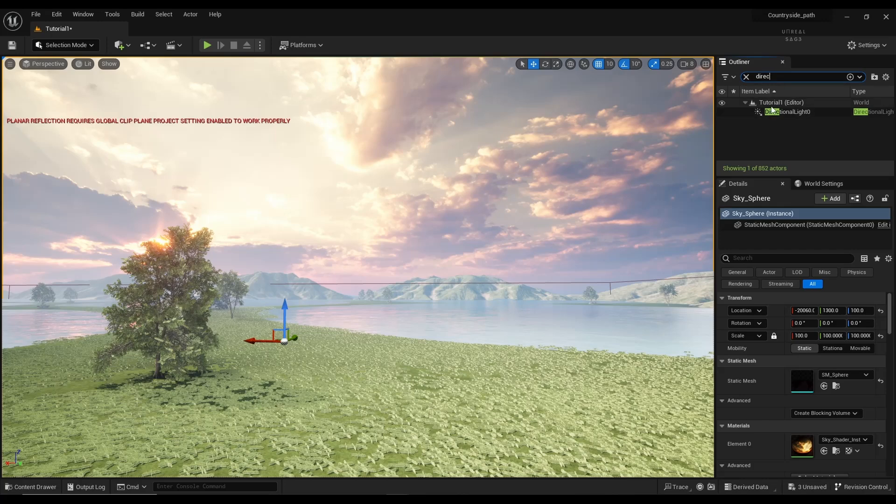
{"action": "key", "text": "Return"}
{"action": "scroll", "coordinate": [765, 407], "scroll_direction": "down", "scroll_amount": 8}
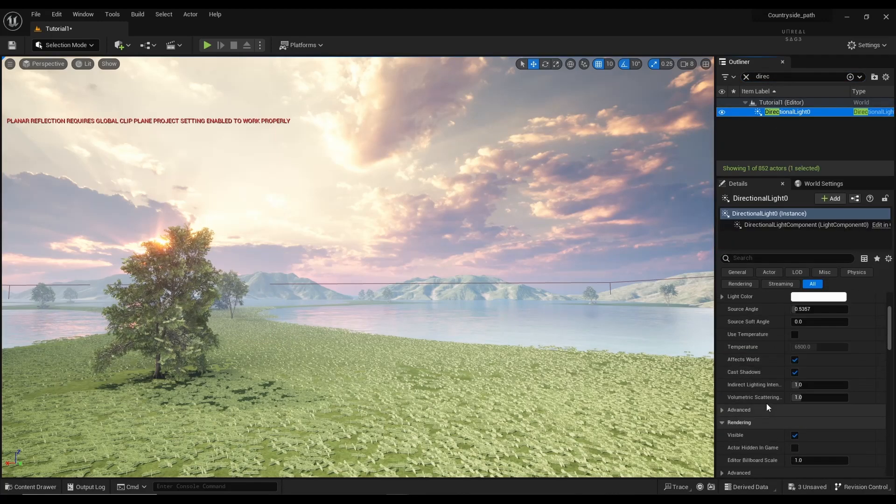
{"action": "scroll", "coordinate": [788, 363], "scroll_direction": "up", "scroll_amount": 6}
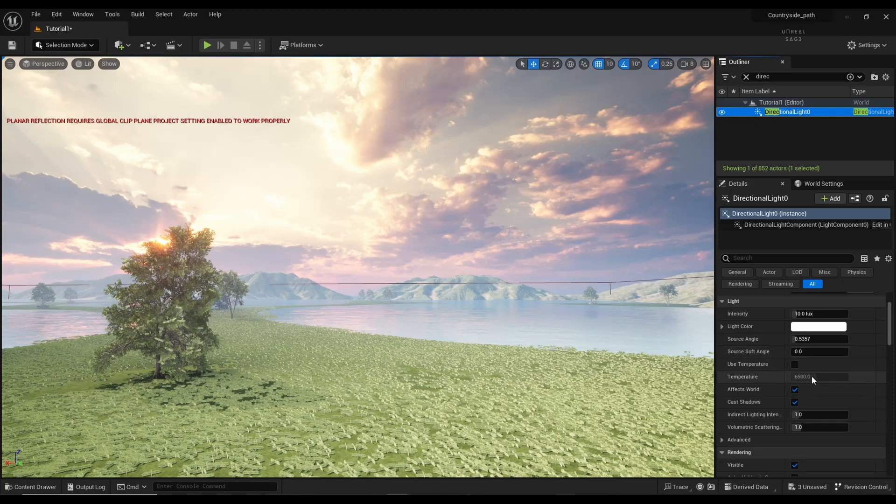
Step: Enable Use Temperature on the sun, set it to 3500, and look over the warmer landscape
{"action": "left_click", "coordinate": [794, 365]}
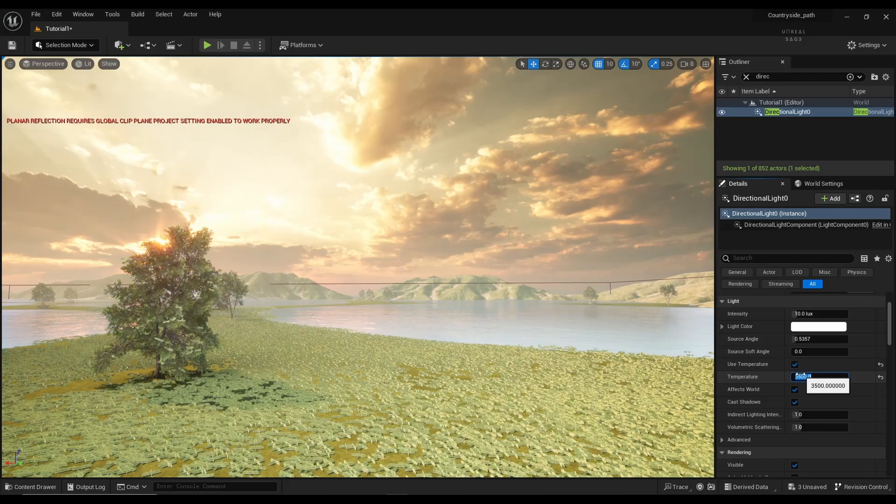
{"action": "left_click", "coordinate": [804, 376]}
{"action": "right_click_drag", "start_coordinate": [358, 267], "coordinate": [372, 254]}
{"action": "key", "text": "w"}
{"action": "key", "text": "w"}
{"action": "key", "text": "w"}
{"action": "key", "text": "d"}
{"action": "key", "text": "w"}
{"action": "key", "text": "w"}
{"action": "key", "text": "s"}
{"action": "key", "text": "w"}
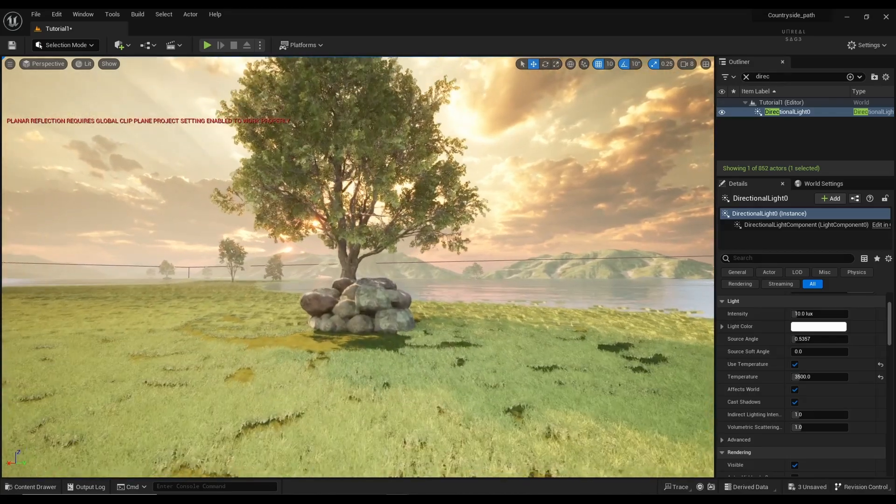
{"action": "key", "text": "s"}
{"action": "key", "text": "s"}
{"action": "mouse_move", "coordinate": [372, 254]}
{"action": "right_mouse_down"}
{"action": "mouse_move", "coordinate": [360, 273]}
{"action": "mouse_move", "coordinate": [369, 264]}
{"action": "right_mouse_up"}
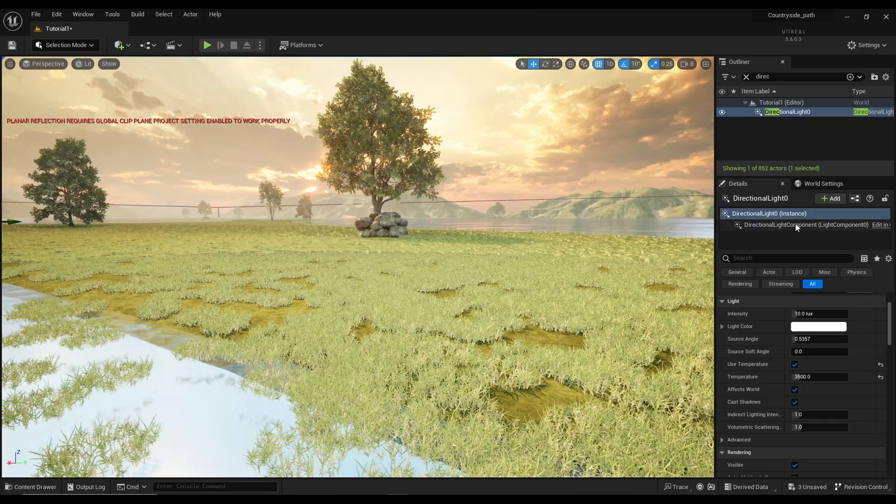
Step: Set the sun intensity to 8 lux and fly across the meadow toward the lake
{"action": "left_click", "coordinate": [809, 313]}
{"action": "type", "text": "8"}
{"action": "key", "text": "Return"}
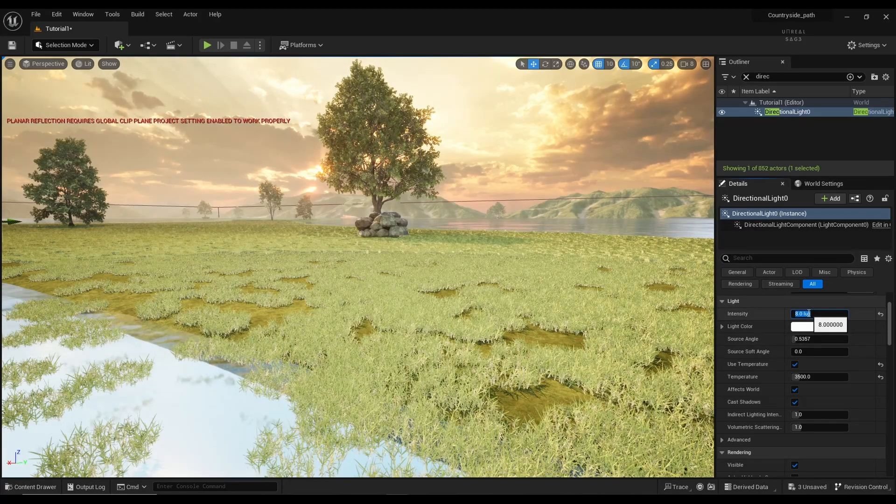
{"action": "mouse_move", "coordinate": [673, 336]}
{"action": "right_mouse_down"}
{"action": "mouse_move", "coordinate": [683, 327]}
{"action": "mouse_move", "coordinate": [675, 336]}
{"action": "right_mouse_up"}
{"action": "key", "text": "w"}
{"action": "key", "text": "e"}
{"action": "key", "text": "d"}
{"action": "key", "text": "s"}
{"action": "key", "text": "a"}
{"action": "key", "text": "w"}
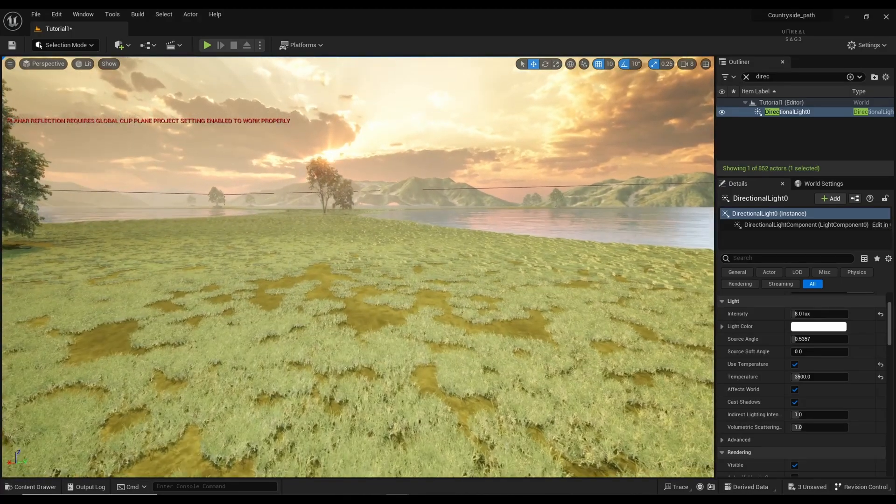
{"action": "left_click", "coordinate": [207, 45]}
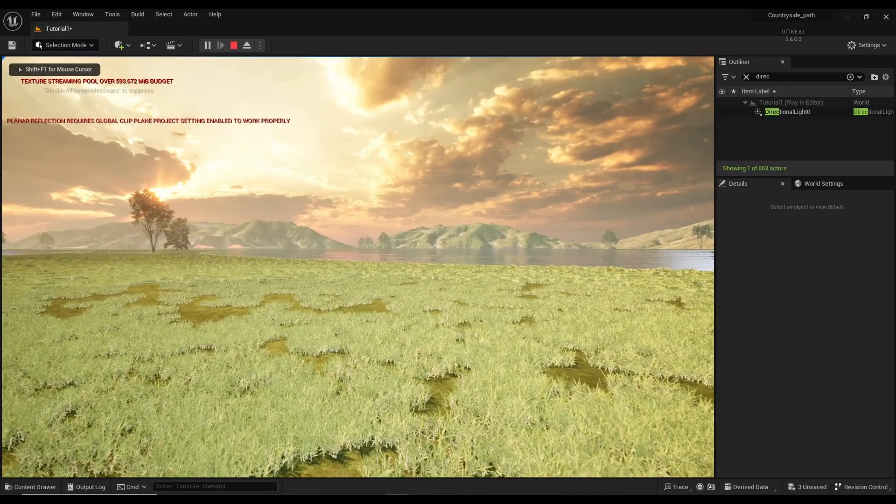
{"action": "key", "text": "w"}
{"action": "key", "text": "w"}
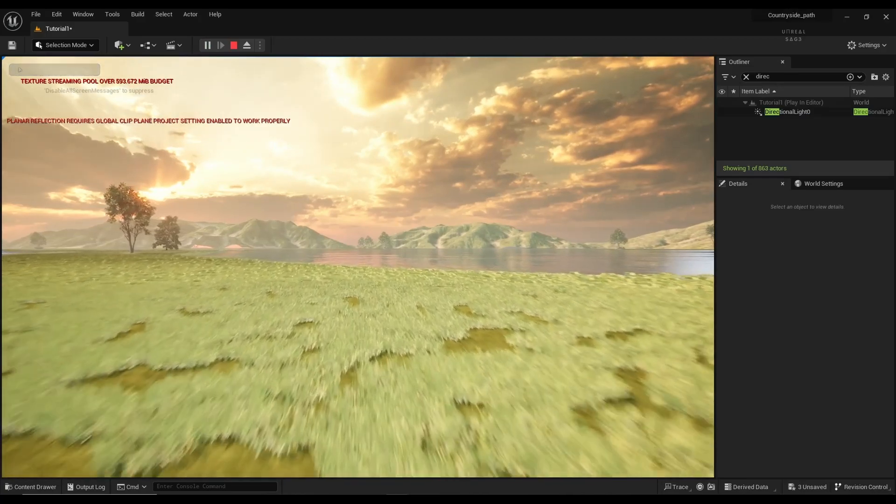
{"action": "key", "text": "w"}
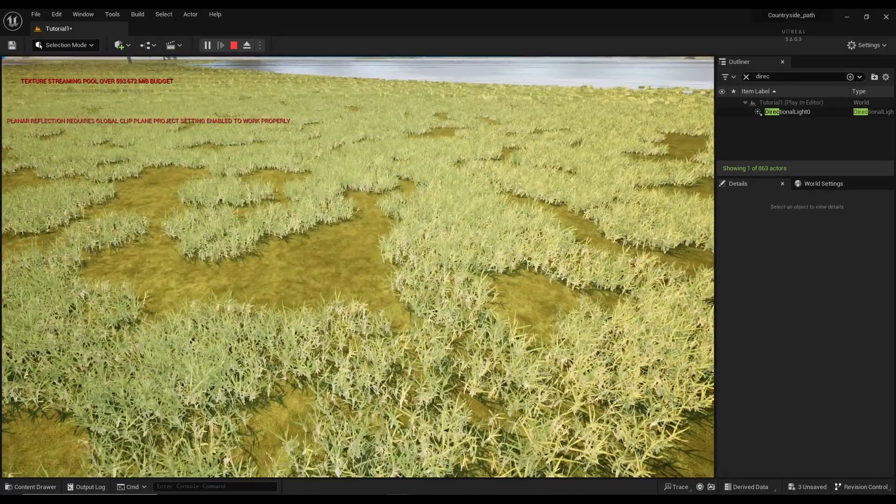
{"action": "key", "text": "Escape"}
{"action": "right_click_drag", "start_coordinate": [314, 270], "coordinate": [314, 220]}
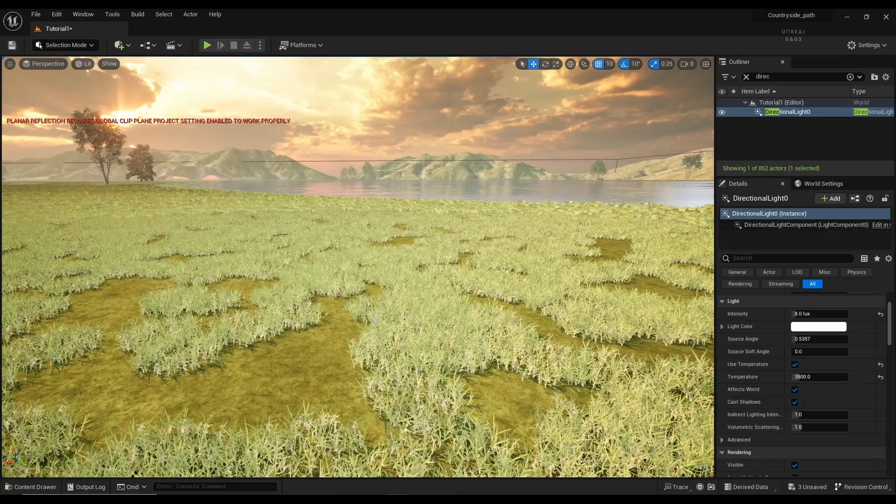
Step: Select the meadow grass and browse to Content > Megascans > 3D_Plants > Grass_Clumps_rbojr
{"action": "left_click", "coordinate": [376, 320]}
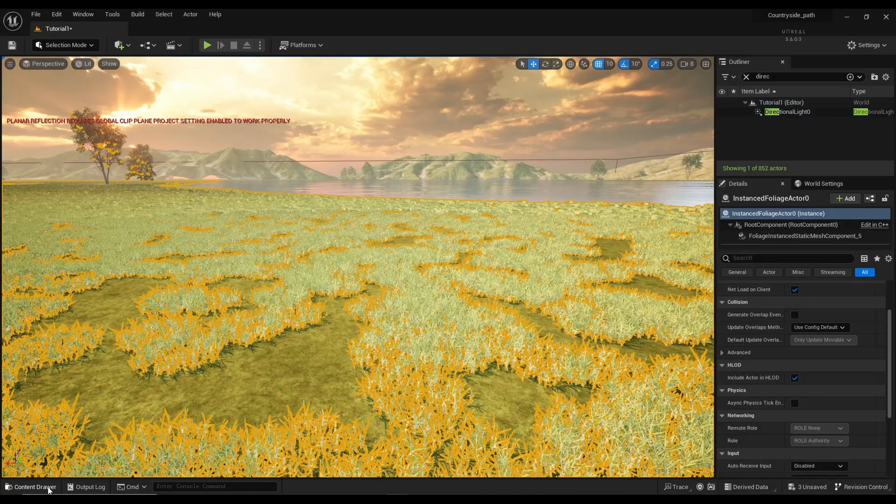
{"action": "left_click", "coordinate": [35, 487]}
{"action": "left_click", "coordinate": [190, 326]}
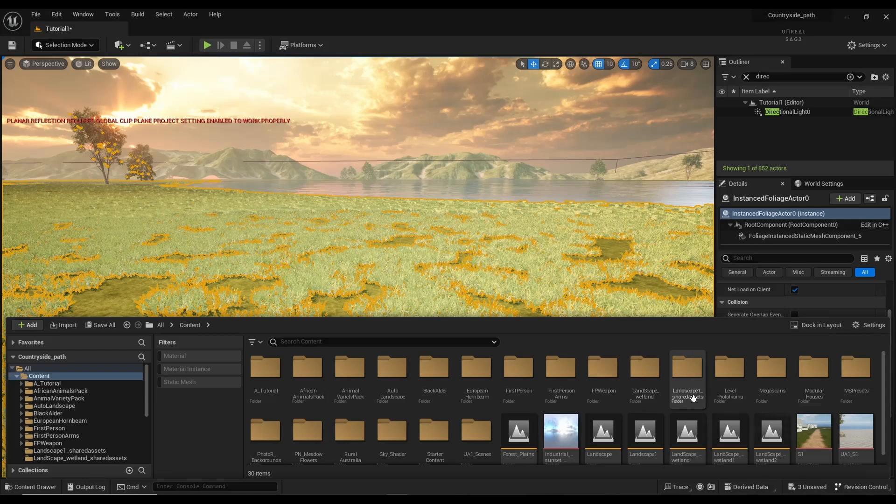
{"action": "double_click", "coordinate": [772, 380]}
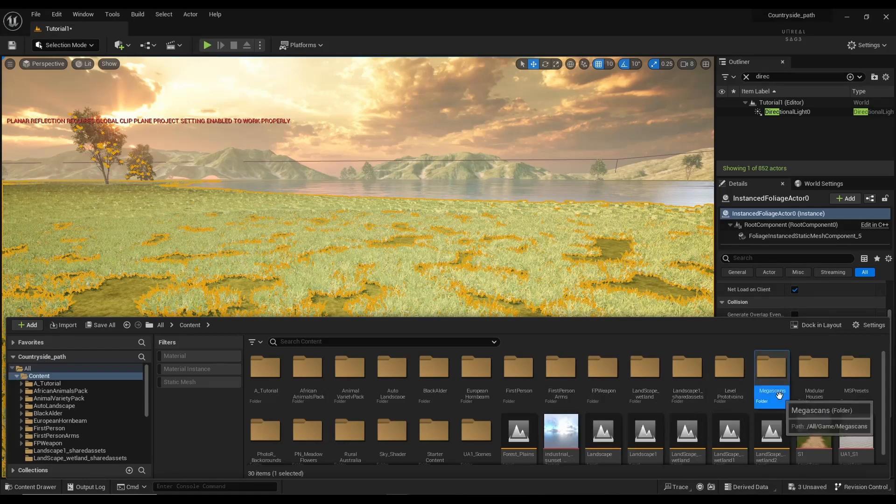
{"action": "left_click", "coordinate": [301, 394]}
{"action": "double_click", "coordinate": [301, 394]}
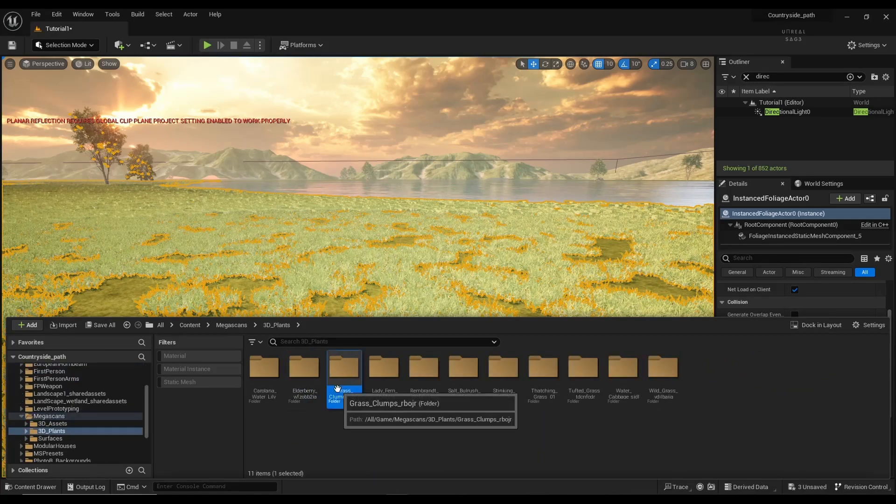
{"action": "double_click", "coordinate": [344, 388]}
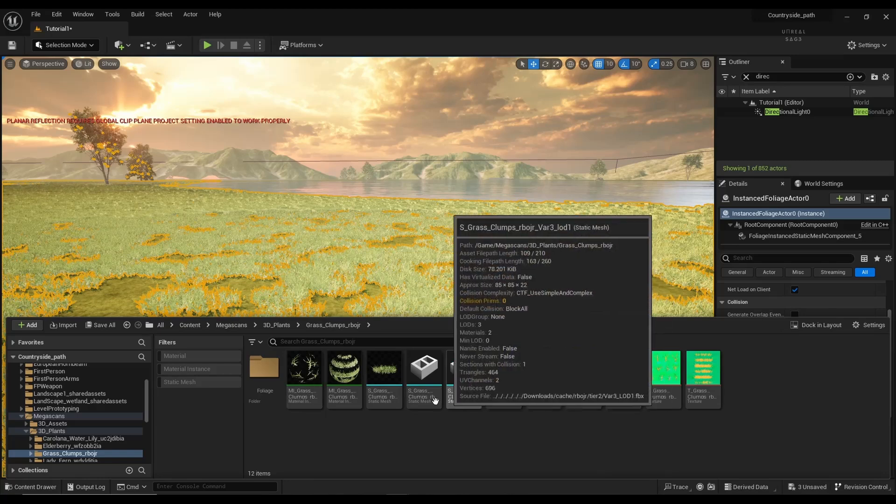
Step: Open MI_Grass_Clumps_rbojr and scroll through its parameters
{"action": "double_click", "coordinate": [303, 376]}
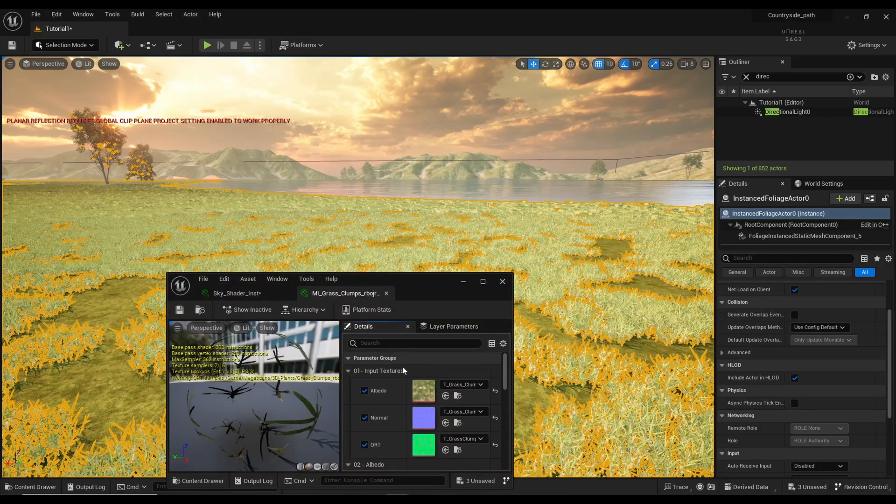
{"action": "scroll", "coordinate": [390, 405], "scroll_direction": "down", "scroll_amount": 4}
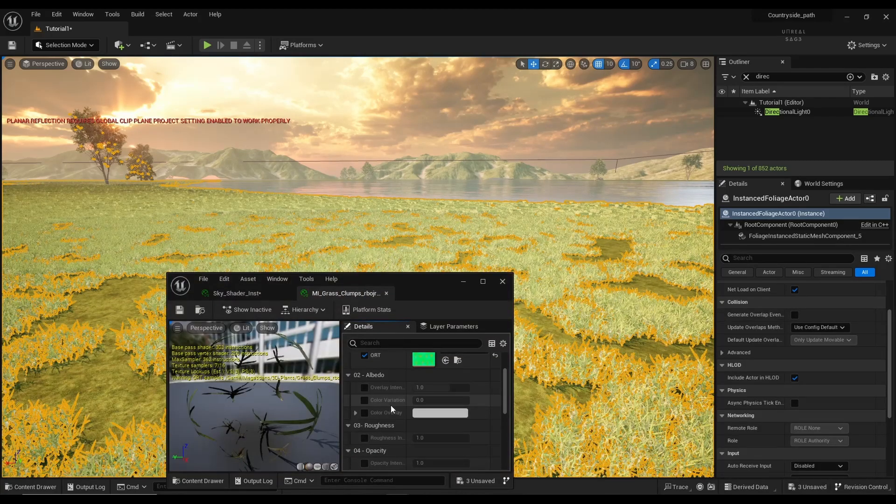
{"action": "scroll", "coordinate": [391, 405], "scroll_direction": "down", "scroll_amount": 5}
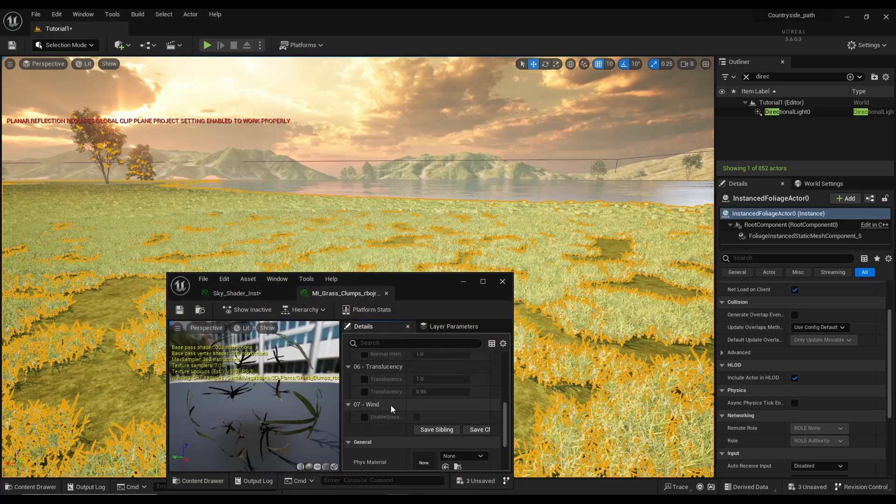
{"action": "scroll", "coordinate": [391, 405], "scroll_direction": "down", "scroll_amount": 5}
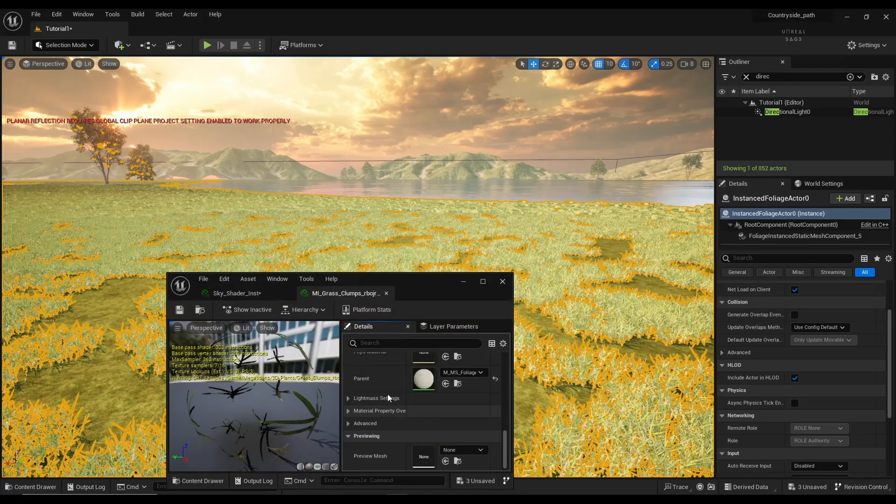
{"action": "scroll", "coordinate": [388, 394], "scroll_direction": "up", "scroll_amount": 10}
{"action": "scroll", "coordinate": [382, 394], "scroll_direction": "down", "scroll_amount": 2}
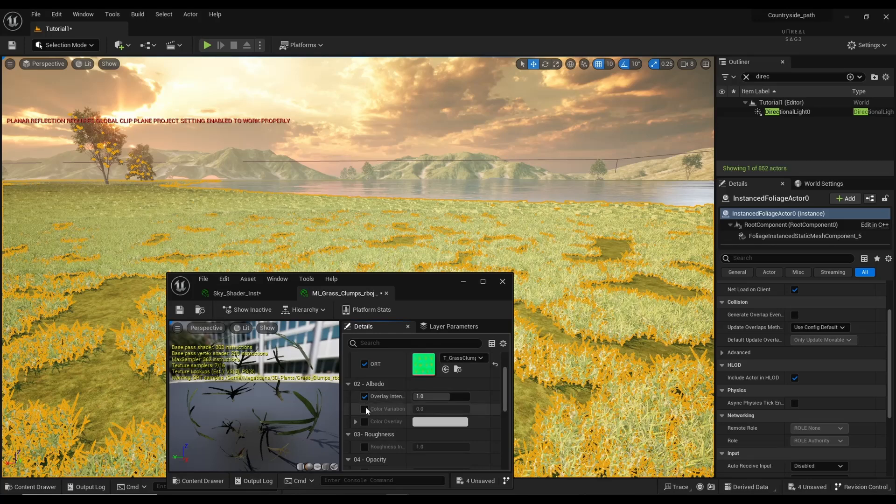
Step: Eyedrop an olive-yellow (776C20FF) Color Overlay for the grass, close the editor, and inspect the meadow
{"action": "left_click", "coordinate": [430, 424]}
{"action": "left_click_drag", "start_coordinate": [505, 329], "coordinate": [483, 331]}
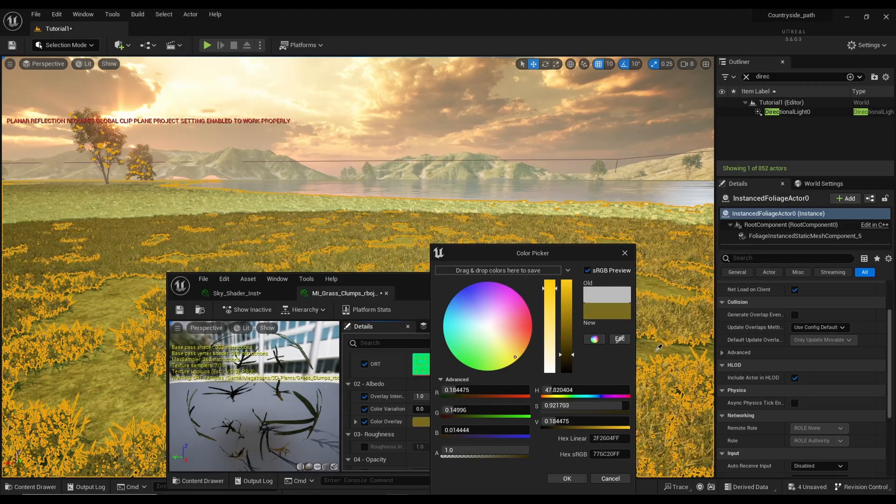
{"action": "left_click", "coordinate": [641, 352]}
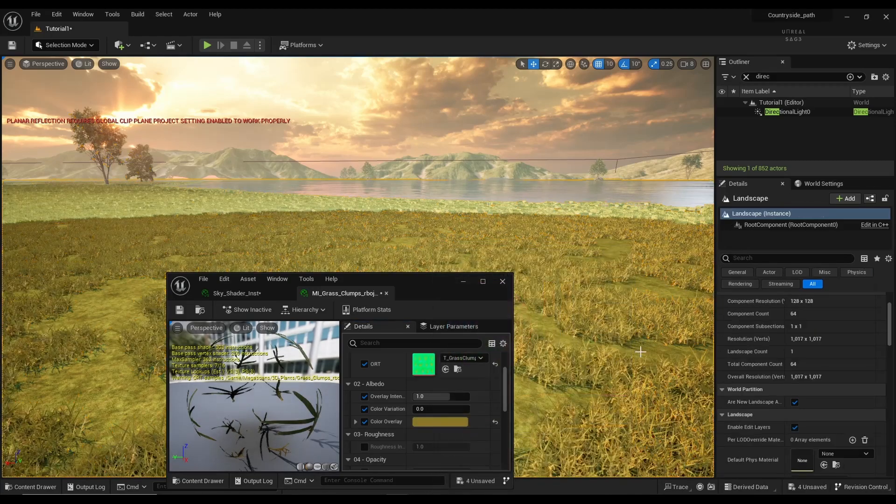
{"action": "left_click", "coordinate": [503, 282]}
{"action": "right_click_drag", "start_coordinate": [314, 367], "coordinate": [303, 388]}
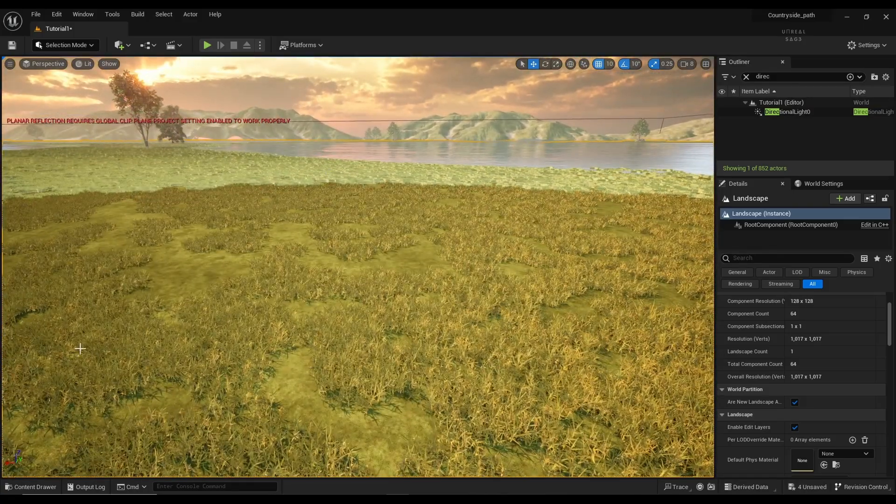
Step: Open the second grass clump instance and enable Color Overlay, Color Variation and Overlay Intensity
{"action": "left_click", "coordinate": [31, 487]}
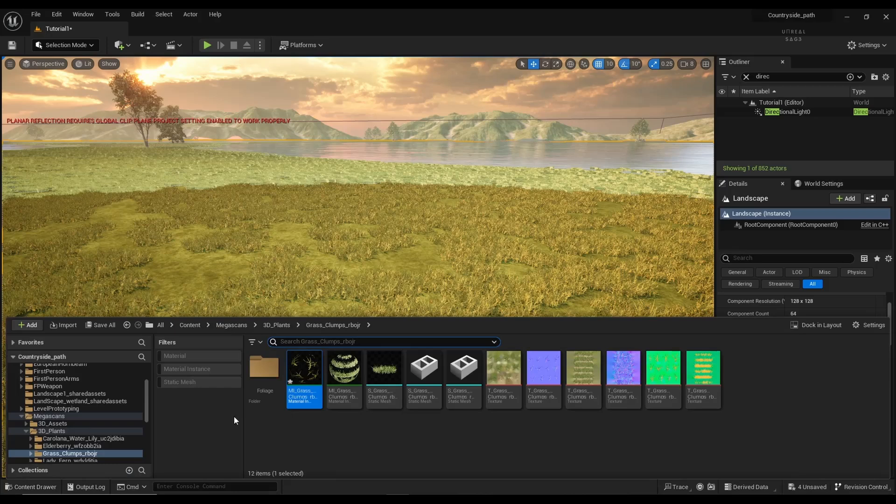
{"action": "double_click", "coordinate": [351, 384]}
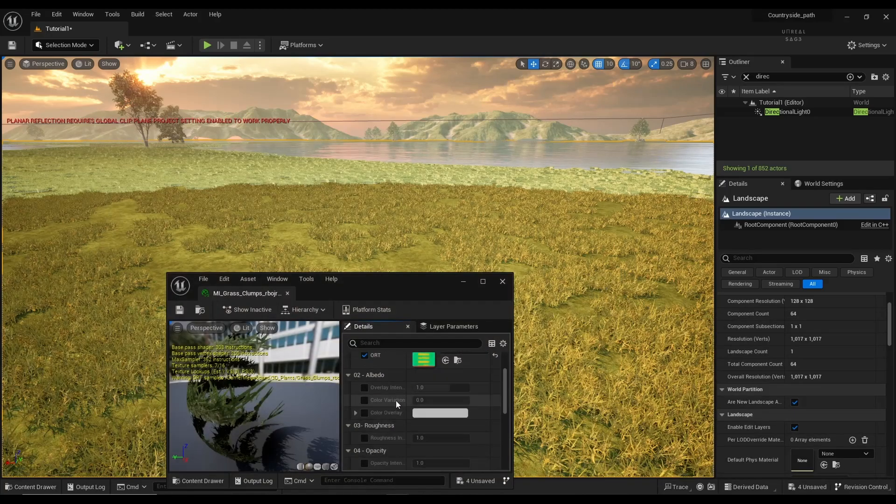
{"action": "left_click", "coordinate": [365, 413]}
{"action": "left_click", "coordinate": [365, 400]}
{"action": "left_click", "coordinate": [364, 388]}
Step: Eyedrop the olive overlay colour 7A7224FF, confirm, close the editor, and fly over the meadow
{"action": "left_click", "coordinate": [440, 412]}
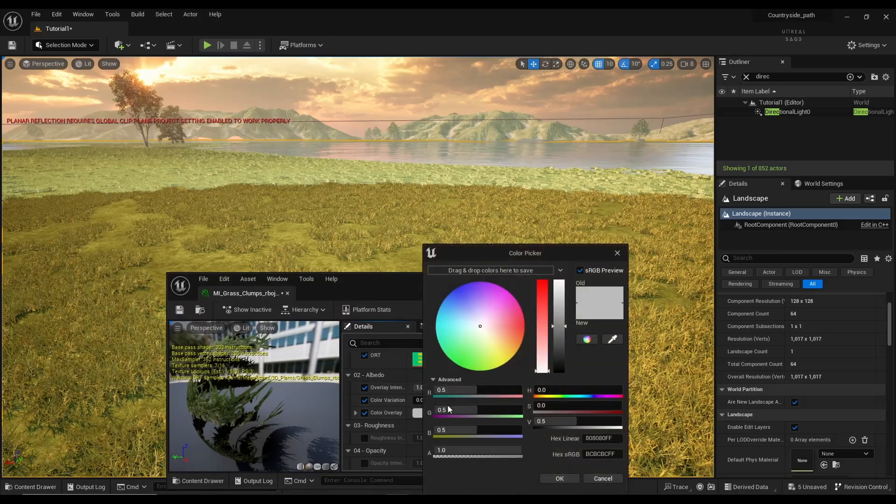
{"action": "left_click", "coordinate": [613, 339]}
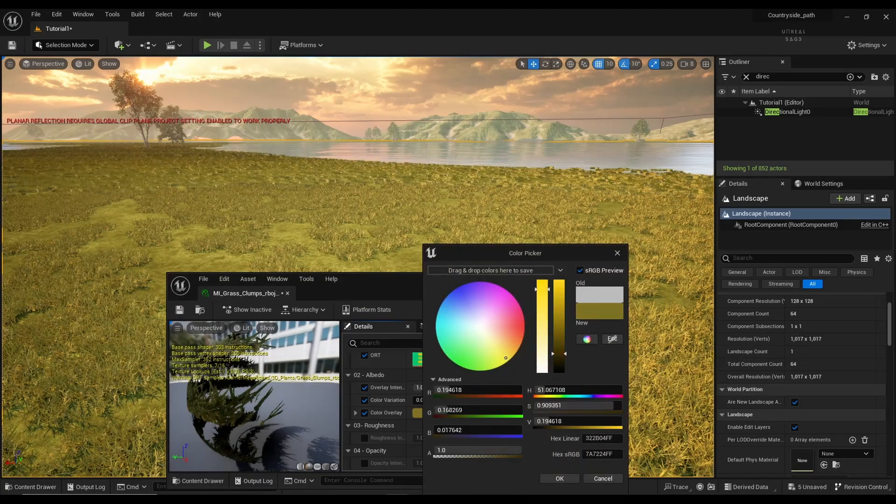
{"action": "left_click", "coordinate": [560, 479]}
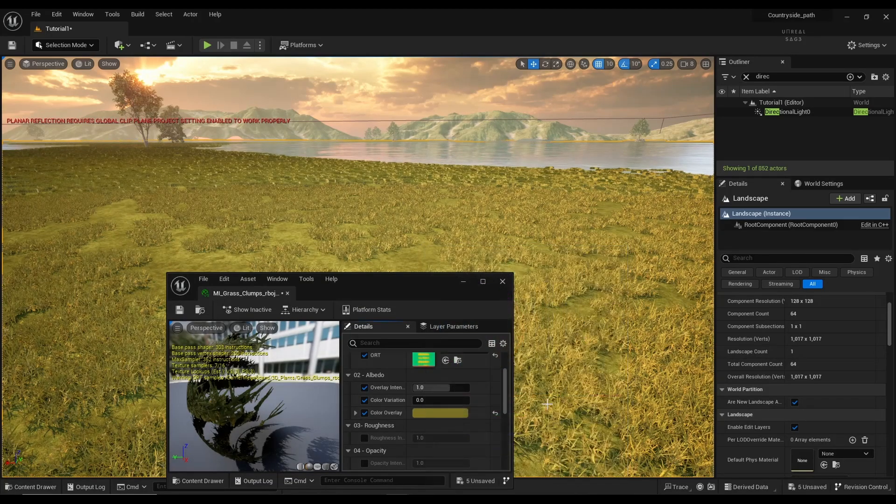
{"action": "left_click", "coordinate": [505, 281]}
{"action": "key", "text": "w"}
{"action": "right_click_drag", "start_coordinate": [346, 352], "coordinate": [330, 244]}
{"action": "key", "text": "s"}
{"action": "key", "text": "s"}
{"action": "key", "text": "w"}
{"action": "left_click", "coordinate": [207, 45]}
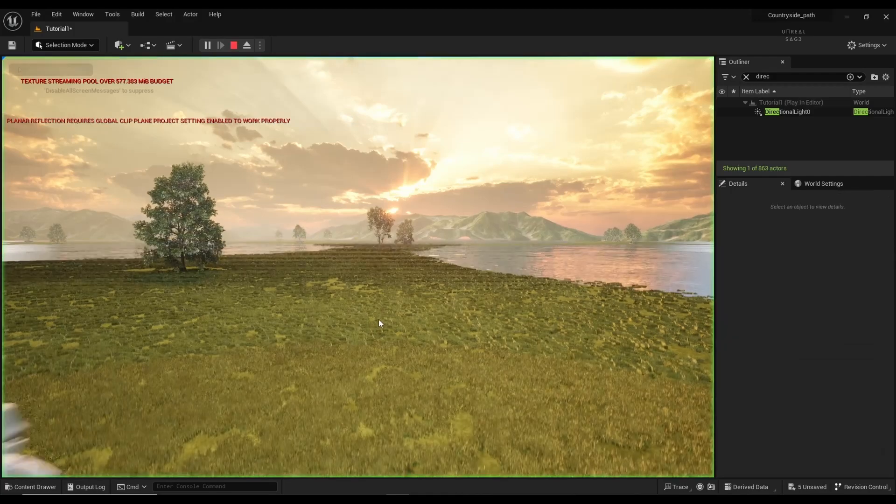
{"action": "left_click", "coordinate": [397, 309]}
{"action": "key", "text": "w"}
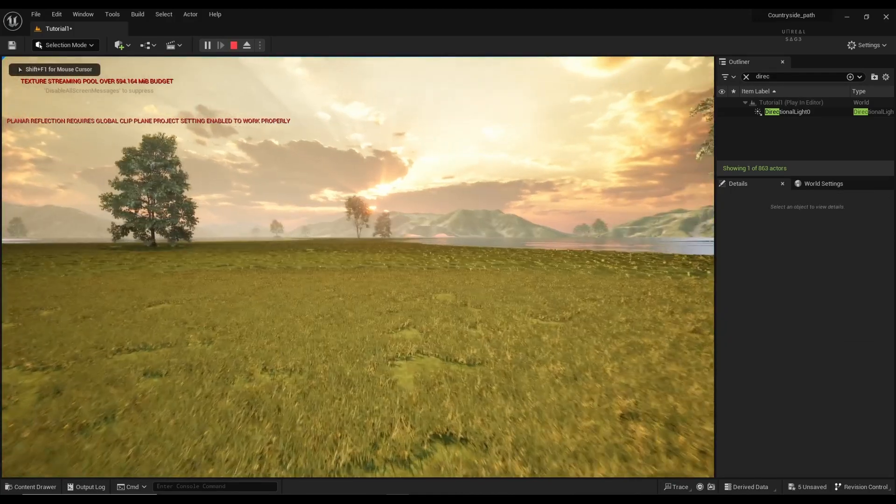
{"action": "key", "text": "w"}
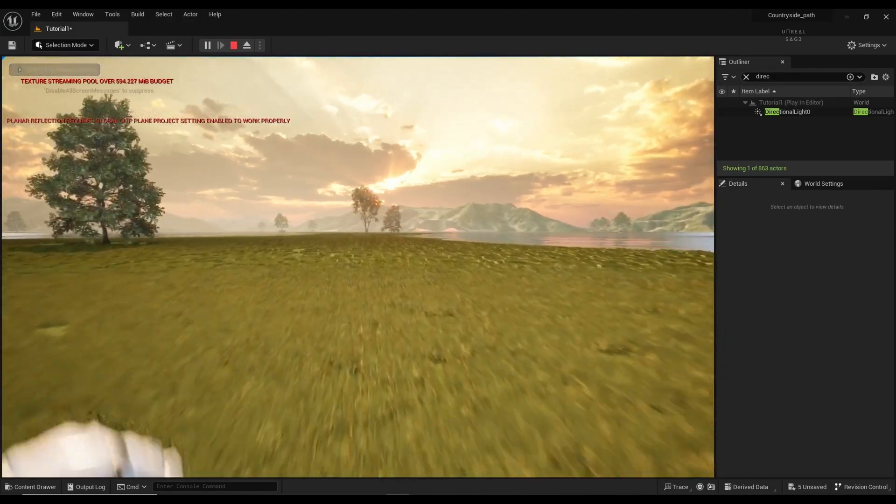
{"action": "key", "text": "w"}
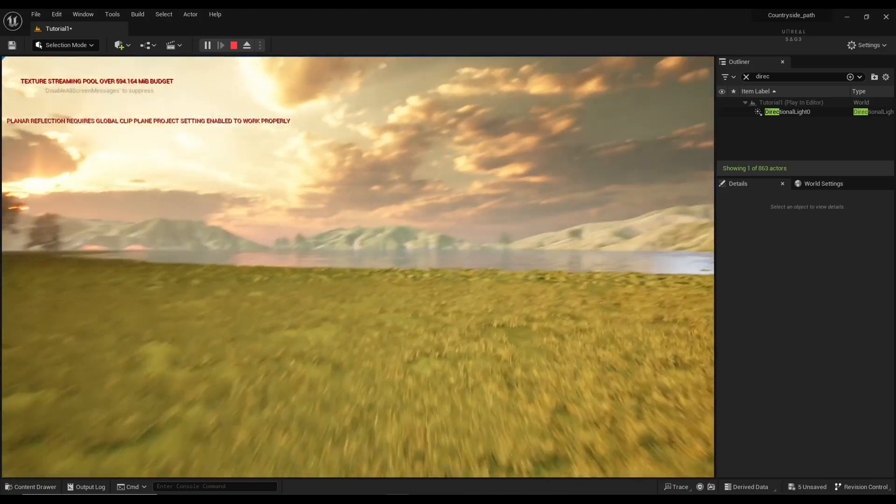
{"action": "key", "text": "w"}
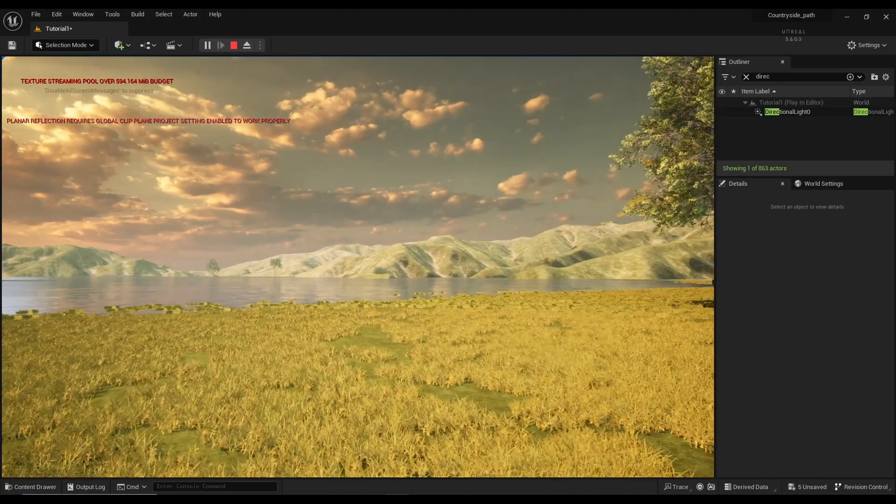
{"action": "key", "text": "w"}
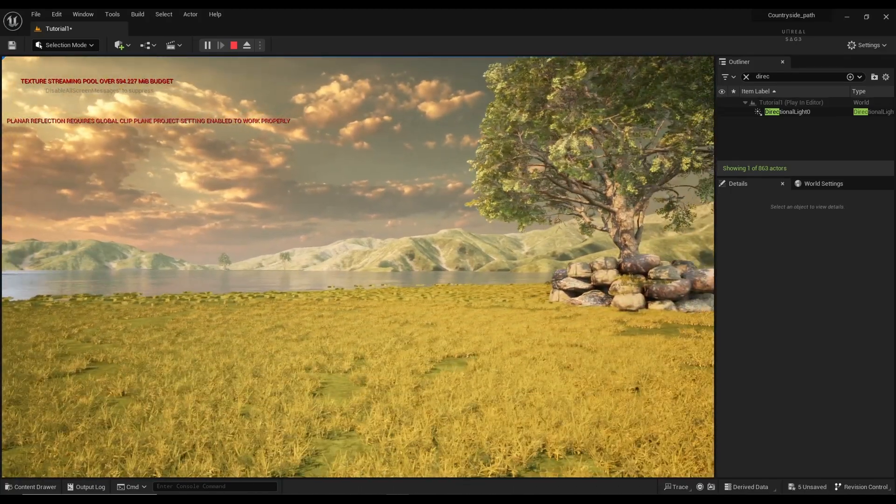
{"action": "key", "text": "w"}
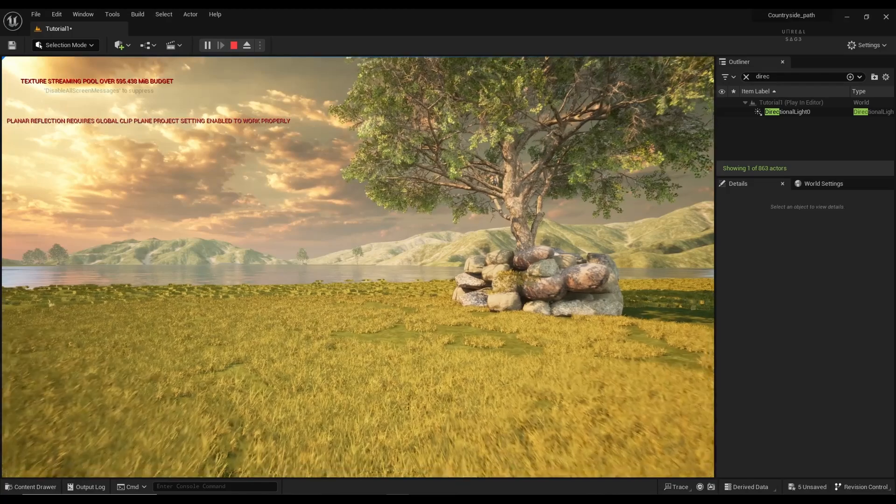
{"action": "key", "text": "w"}
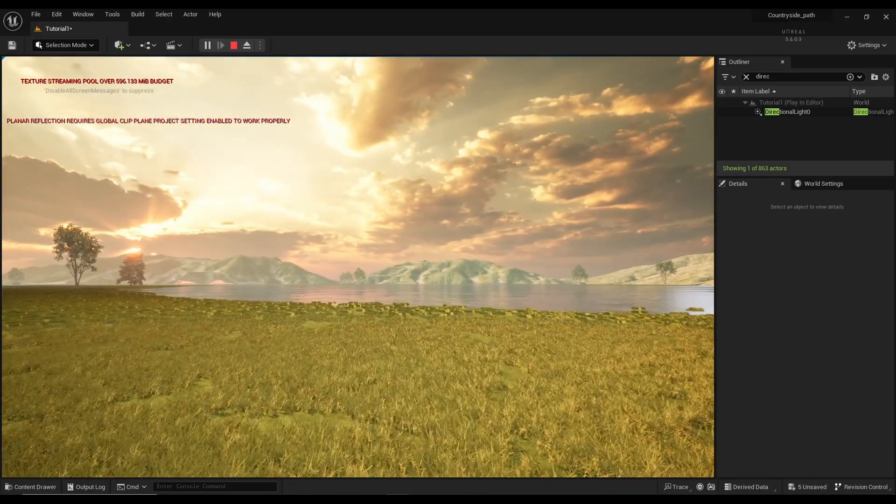
{"action": "key", "text": "w"}
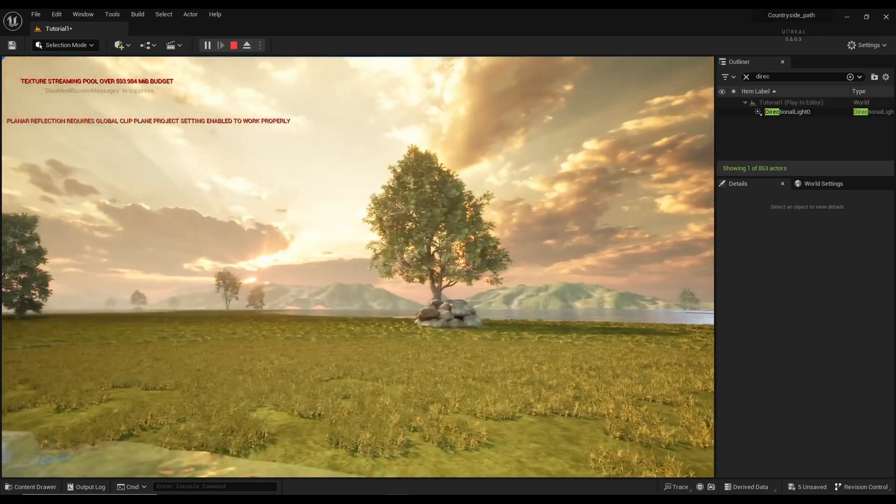
{"action": "key", "text": "grave"}
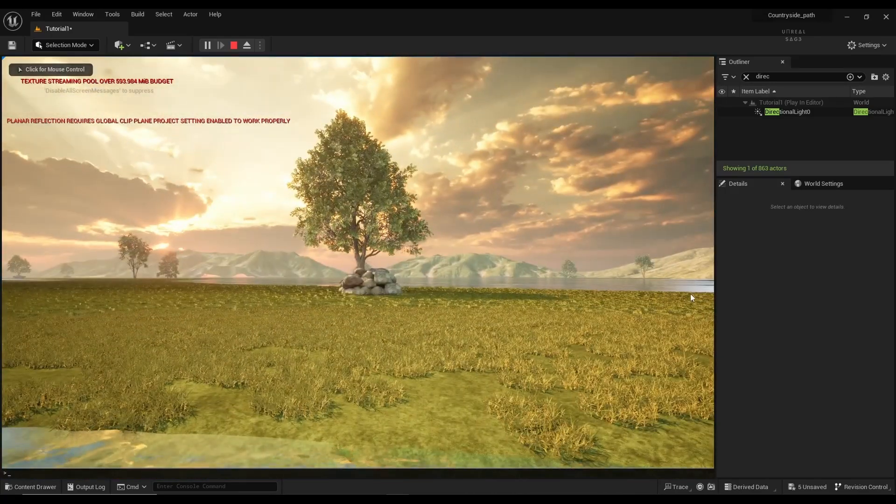
Step: Stop the play test and open the Content > A_Tutorial folder
{"action": "key", "text": "Escape"}
{"action": "left_click", "coordinate": [687, 297]}
{"action": "left_click", "coordinate": [31, 487]}
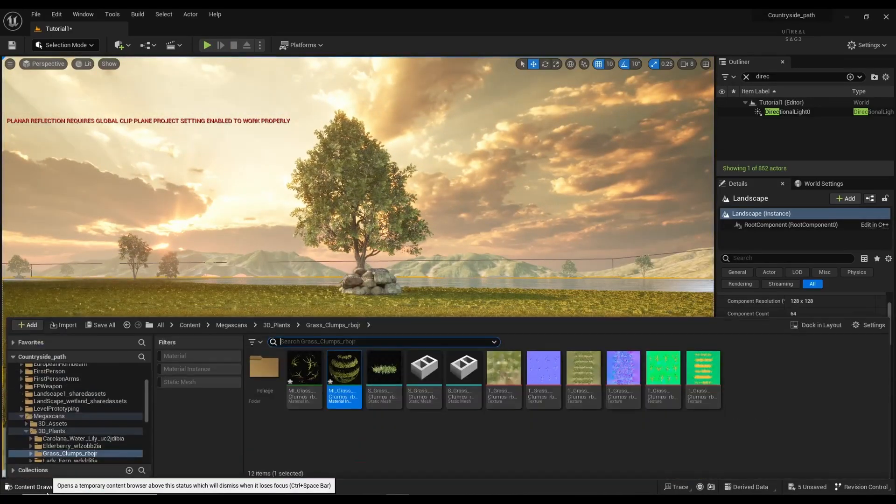
{"action": "left_click", "coordinate": [187, 325]}
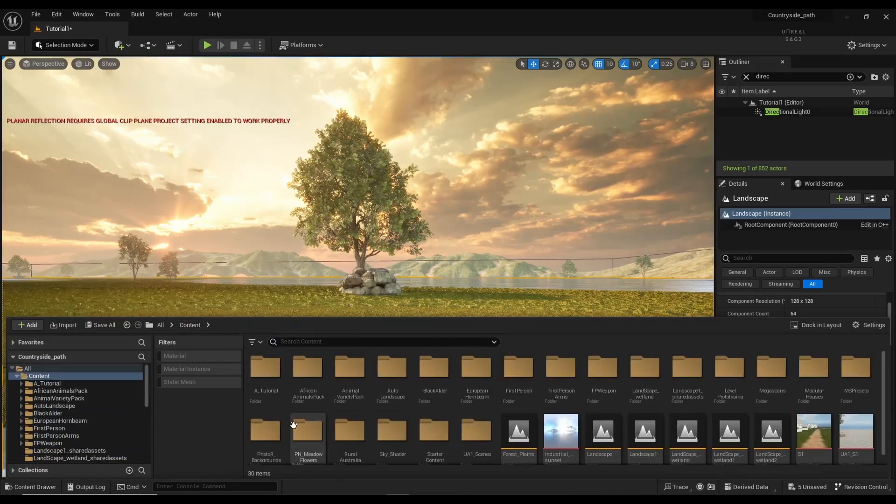
{"action": "double_click", "coordinate": [264, 368]}
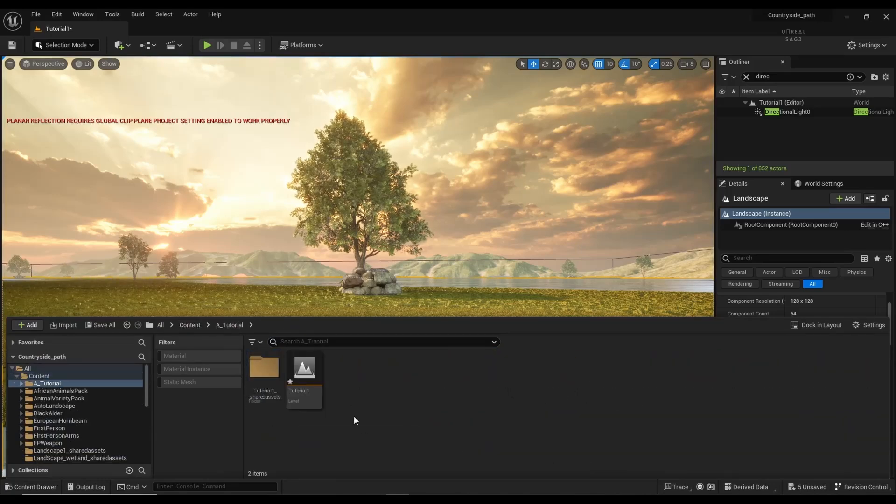
Step: Create a Cinematics > Level Sequence named S1 and open it
{"action": "right_click", "coordinate": [379, 389]}
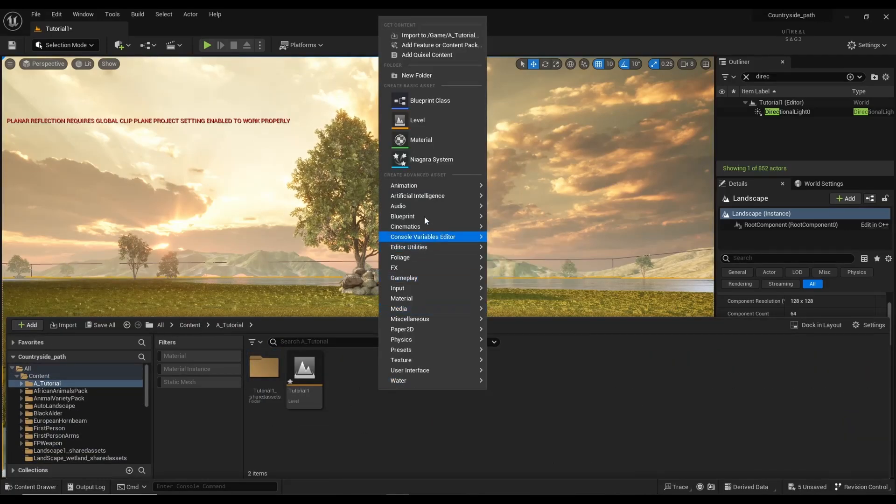
{"action": "mouse_move", "coordinate": [431, 192]}
{"action": "mouse_move", "coordinate": [439, 226]}
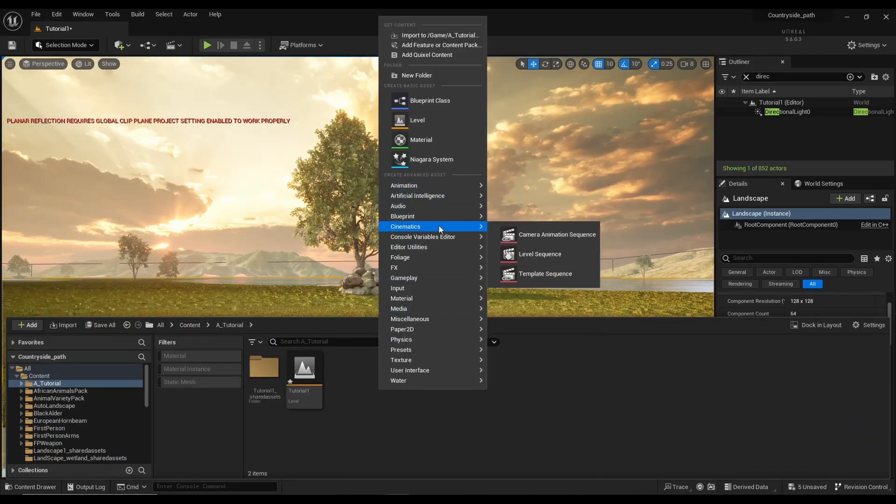
{"action": "left_click", "coordinate": [549, 254]}
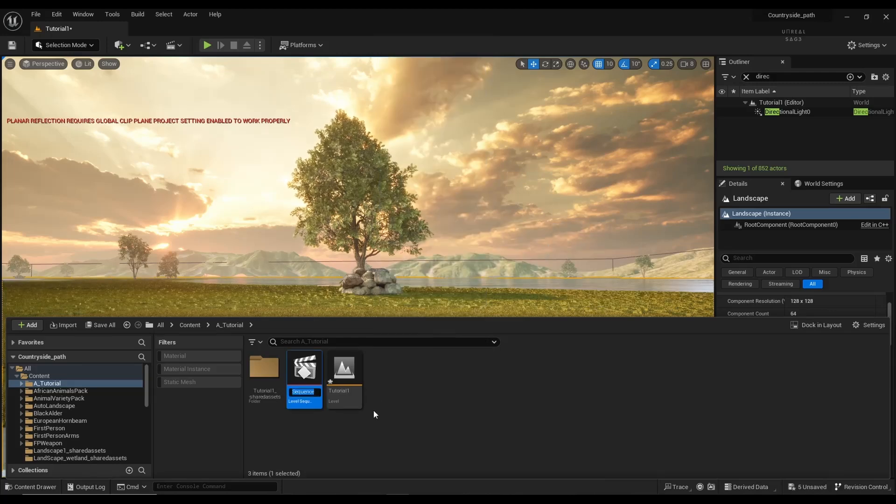
{"action": "type", "text": "S1"}
{"action": "key", "text": "Return"}
{"action": "key", "text": "Return"}
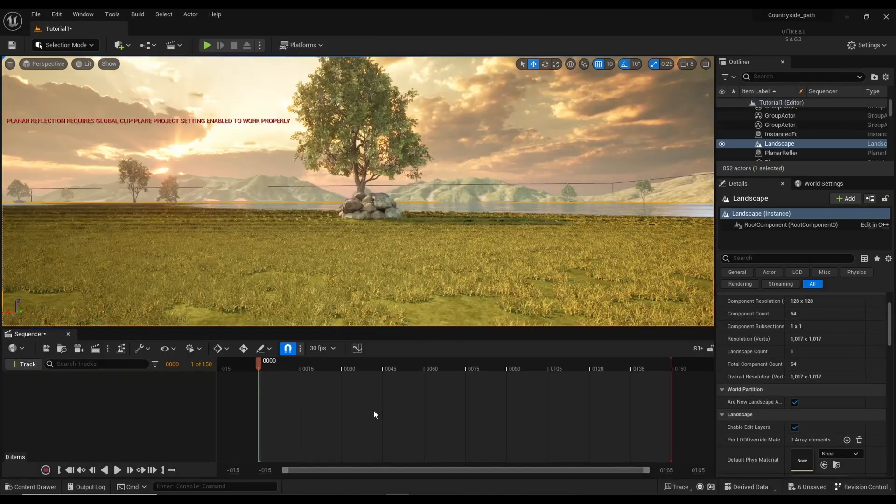
Step: Add a cine camera to S1, try the 16:9 DSLR filmback, and reset sensor width and height
{"action": "left_click", "coordinate": [78, 349]}
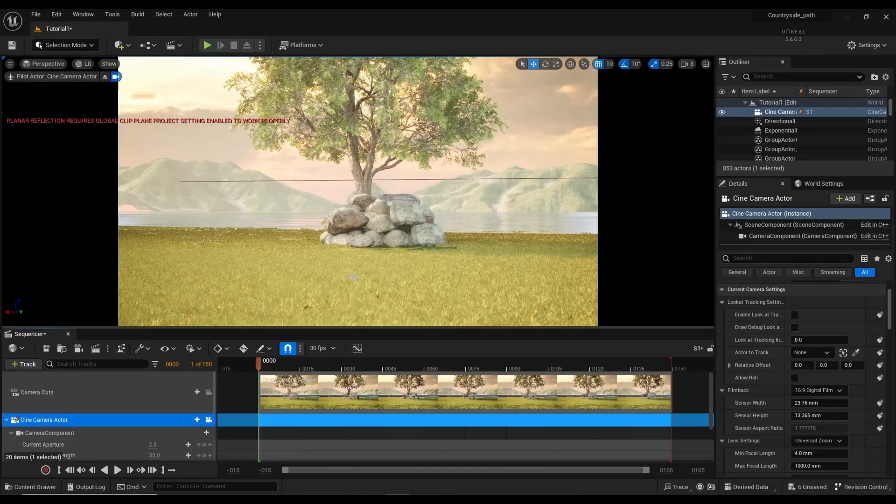
{"action": "left_click", "coordinate": [819, 390]}
{"action": "left_click", "coordinate": [821, 290]}
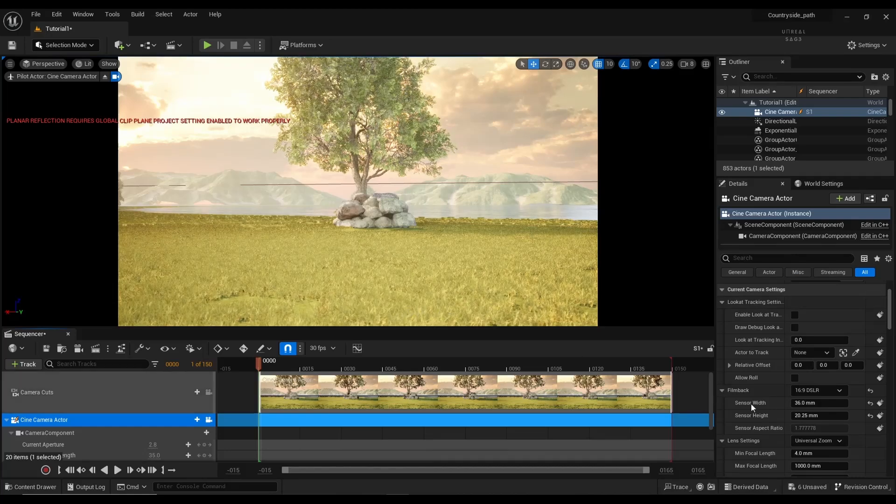
{"action": "left_click_drag", "start_coordinate": [809, 403], "coordinate": [831, 404]}
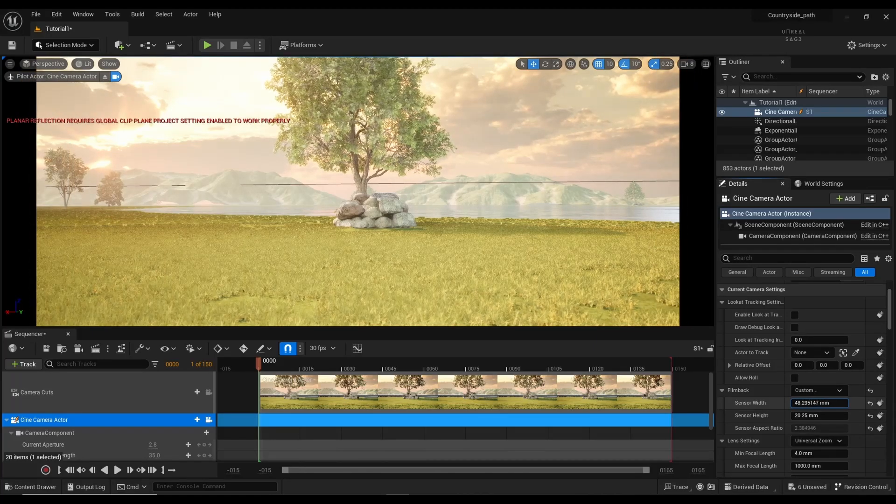
{"action": "left_click", "coordinate": [871, 404]}
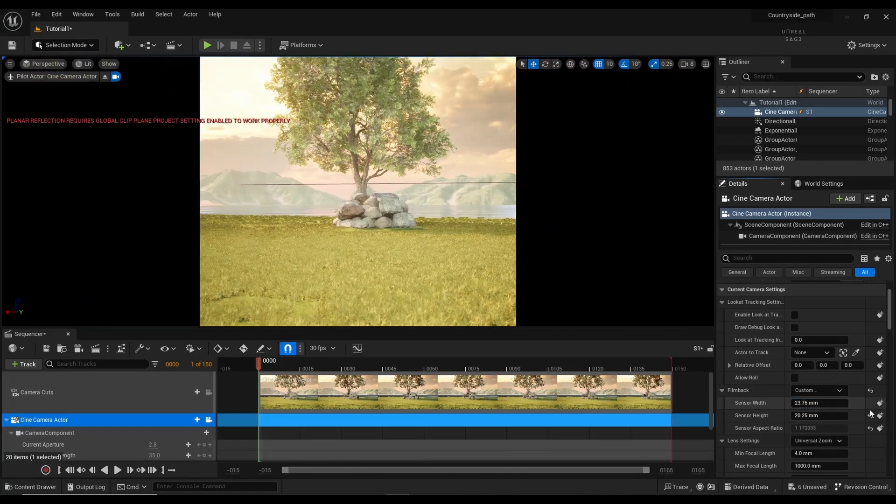
{"action": "left_click", "coordinate": [870, 417]}
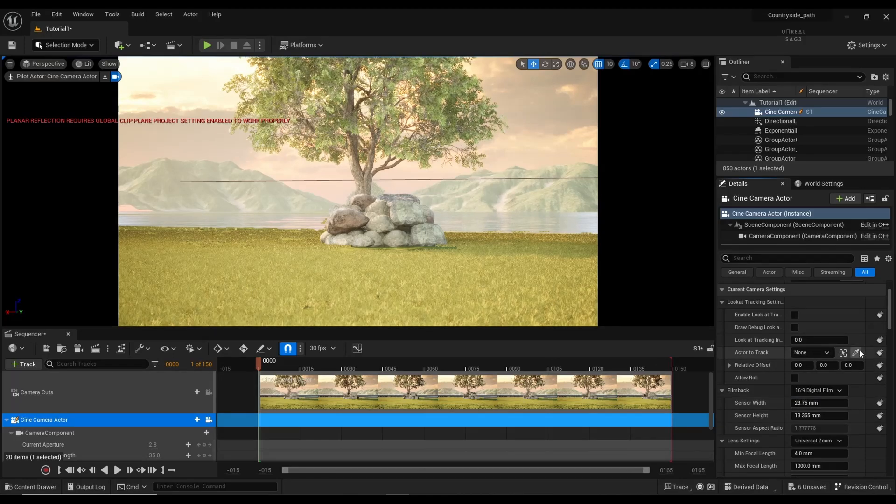
Step: Pilot the camera over the water to frame the lakeside tree
{"action": "key", "text": "s"}
{"action": "mouse_move", "coordinate": [361, 292]}
{"action": "right_mouse_down"}
{"action": "mouse_move", "coordinate": [405, 273]}
{"action": "mouse_move", "coordinate": [403, 292]}
{"action": "mouse_move", "coordinate": [287, 282]}
{"action": "mouse_move", "coordinate": [381, 283]}
{"action": "mouse_move", "coordinate": [357, 285]}
{"action": "mouse_move", "coordinate": [357, 302]}
{"action": "mouse_move", "coordinate": [370, 274]}
{"action": "mouse_move", "coordinate": [357, 287]}
{"action": "right_mouse_up"}
{"action": "key", "text": "w"}
{"action": "key", "text": "s"}
{"action": "key", "text": "s"}
{"action": "key", "text": "w"}
{"action": "key", "text": "s"}
{"action": "key", "text": "w"}
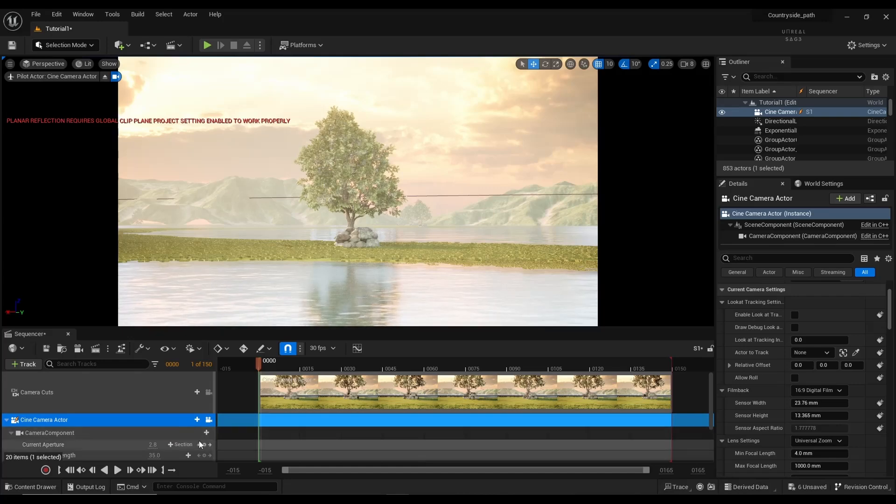
Step: Set camera movement speed to 1 and frame the opening lake view at frame 0
{"action": "scroll", "coordinate": [113, 446], "scroll_direction": "down", "scroll_amount": 2}
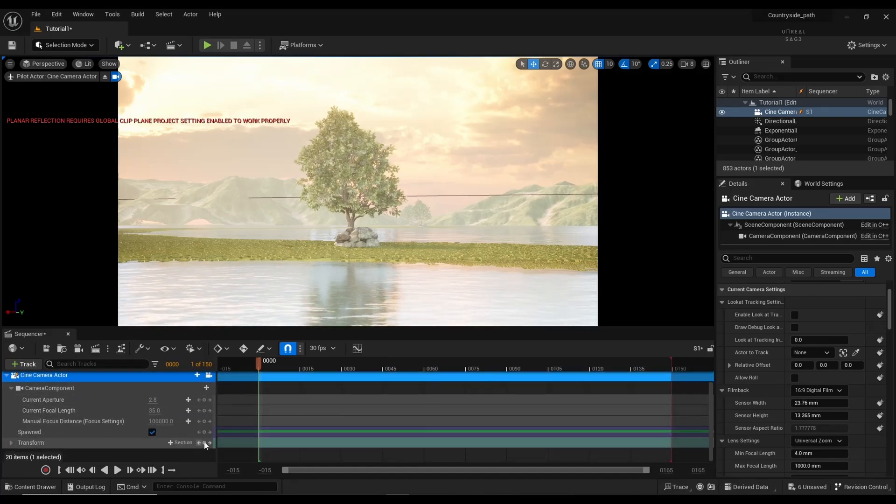
{"action": "mouse_move", "coordinate": [348, 315]}
{"action": "right_mouse_down"}
{"action": "mouse_move", "coordinate": [339, 324]}
{"action": "mouse_move", "coordinate": [361, 308]}
{"action": "mouse_move", "coordinate": [346, 303]}
{"action": "right_mouse_up"}
{"action": "key", "text": "w"}
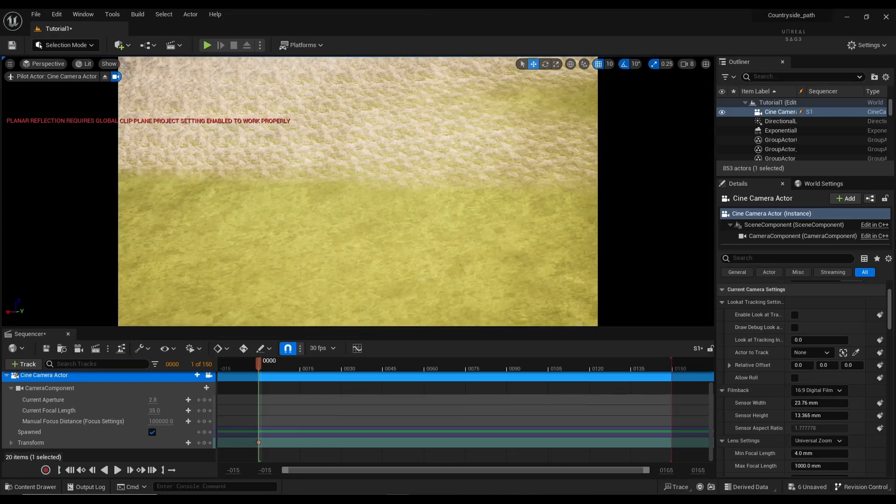
{"action": "key", "text": "s"}
{"action": "right_click_drag", "start_coordinate": [594, 192], "coordinate": [594, 193]}
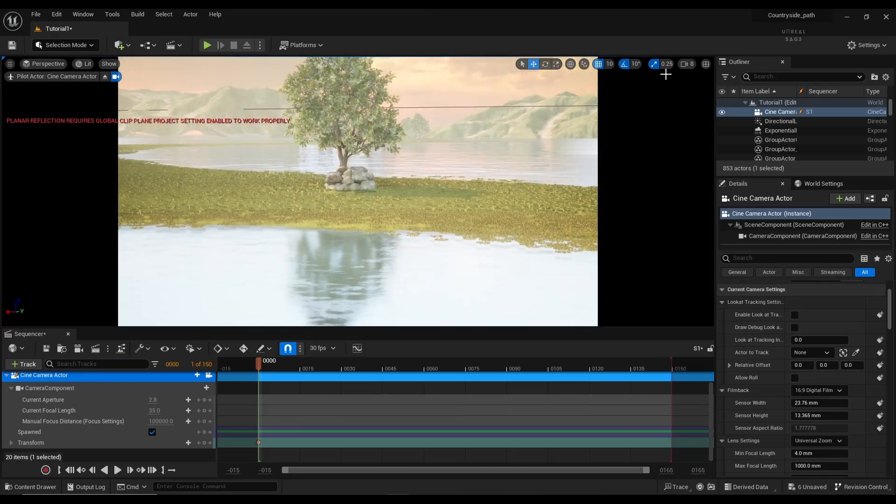
{"action": "left_click", "coordinate": [691, 65]}
{"action": "left_click_drag", "start_coordinate": [703, 83], "coordinate": [714, 83]}
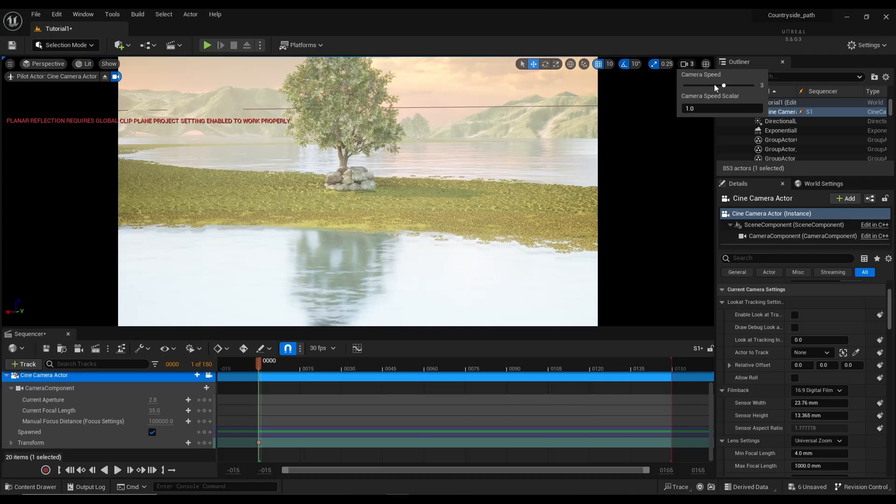
{"action": "left_click", "coordinate": [713, 83]}
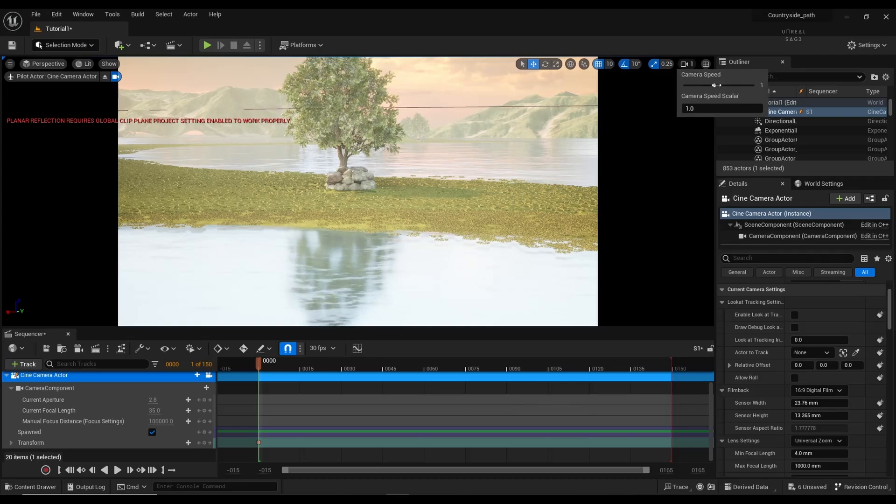
{"action": "mouse_move", "coordinate": [301, 311]}
{"action": "right_mouse_down"}
{"action": "mouse_move", "coordinate": [329, 299]}
{"action": "mouse_move", "coordinate": [301, 317]}
{"action": "mouse_move", "coordinate": [308, 300]}
{"action": "right_mouse_up"}
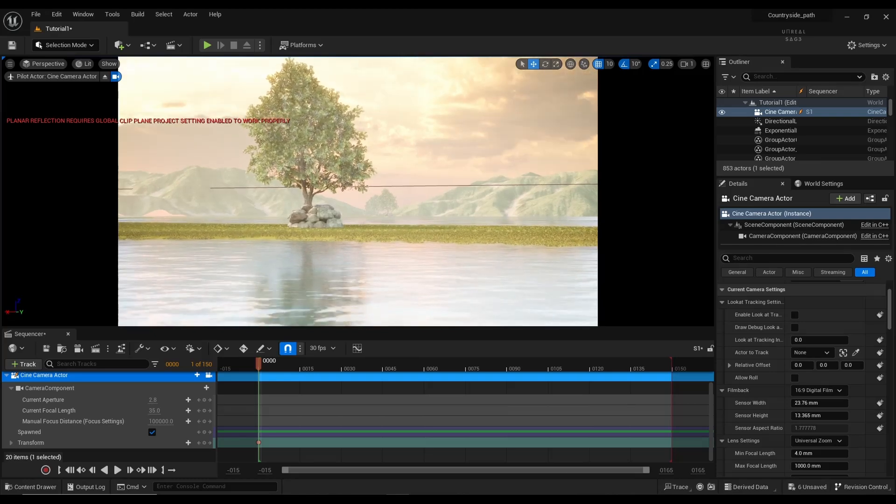
{"action": "key", "text": "w"}
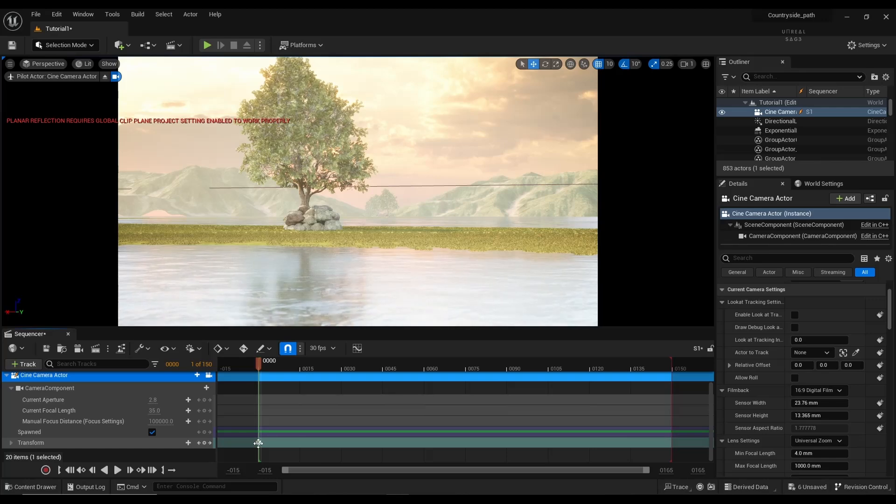
Step: At frame 150, fly close to the rocks, key the camera transform, play, and save
{"action": "left_click_drag", "start_coordinate": [257, 361], "coordinate": [554, 361]}
{"action": "left_click_drag", "start_coordinate": [668, 388], "coordinate": [673, 388]}
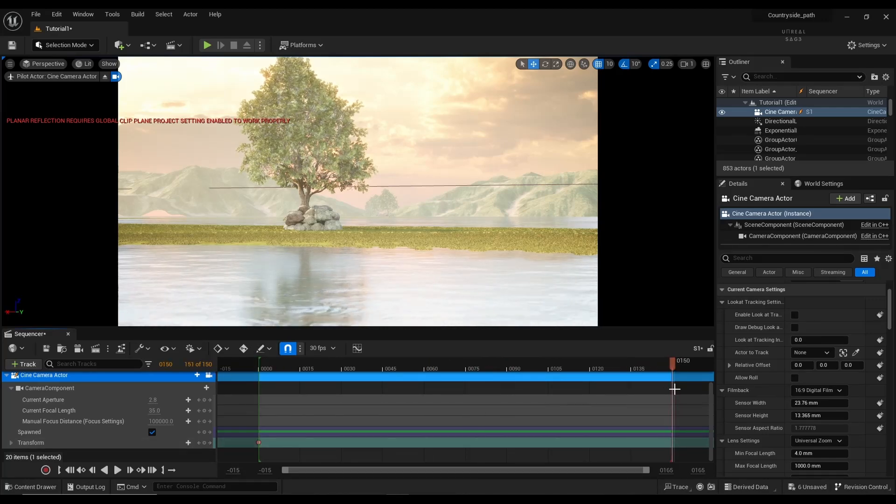
{"action": "mouse_move", "coordinate": [358, 191]}
{"action": "right_mouse_down"}
{"action": "mouse_move", "coordinate": [363, 214]}
{"action": "mouse_move", "coordinate": [354, 202]}
{"action": "mouse_move", "coordinate": [358, 188]}
{"action": "mouse_move", "coordinate": [373, 217]}
{"action": "mouse_move", "coordinate": [371, 182]}
{"action": "mouse_move", "coordinate": [357, 184]}
{"action": "mouse_move", "coordinate": [384, 185]}
{"action": "mouse_move", "coordinate": [359, 184]}
{"action": "right_mouse_up"}
{"action": "key", "text": "w"}
{"action": "key", "text": "w"}
{"action": "key", "text": "w"}
{"action": "key", "text": "w"}
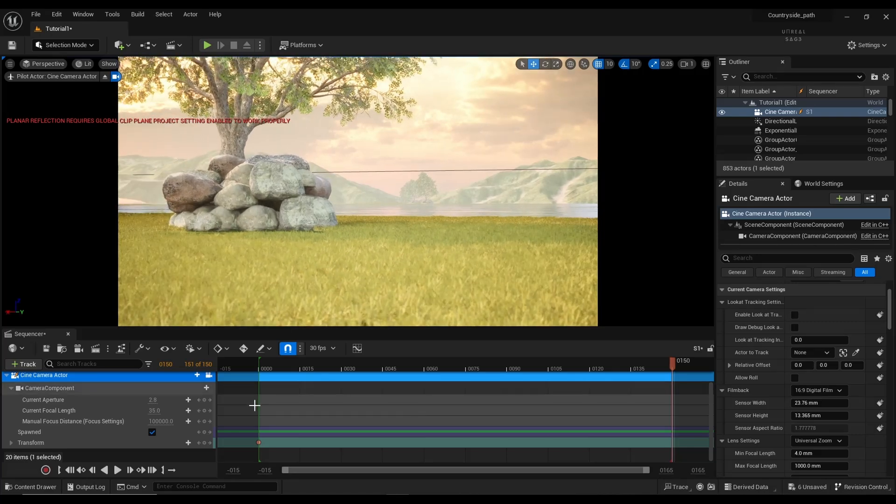
{"action": "left_click", "coordinate": [205, 444]}
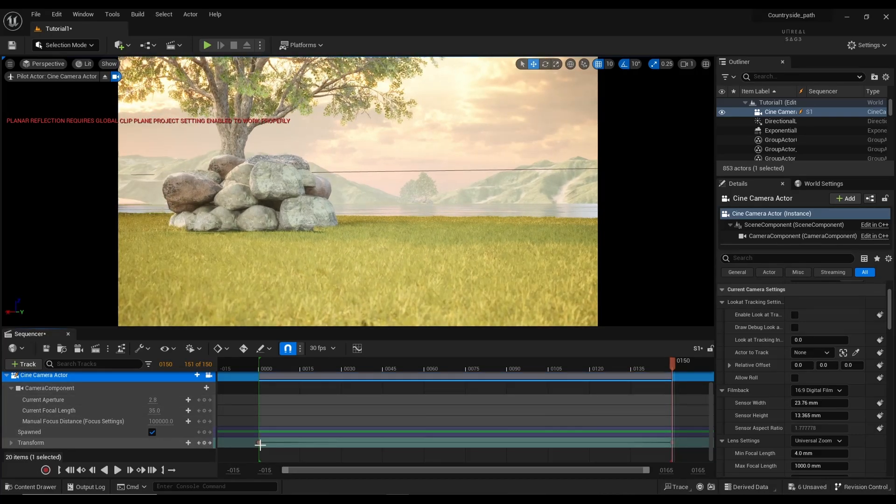
{"action": "key", "text": "space"}
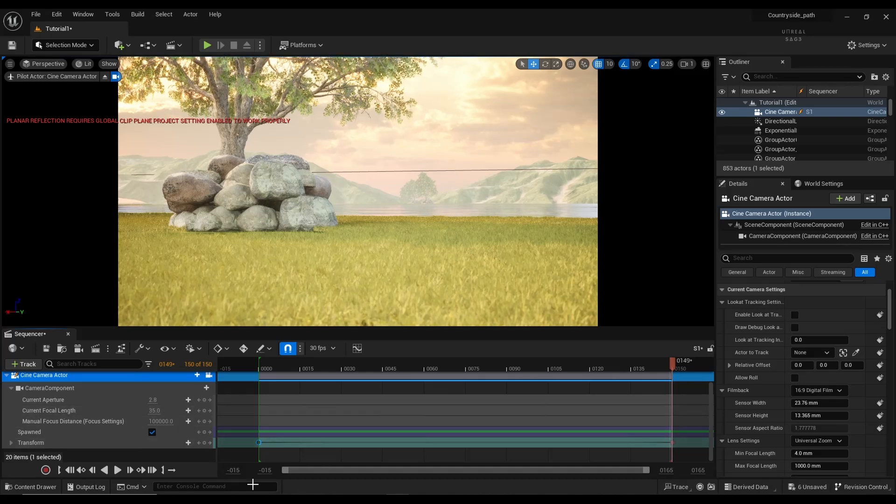
{"action": "key", "text": "ctrl+s"}
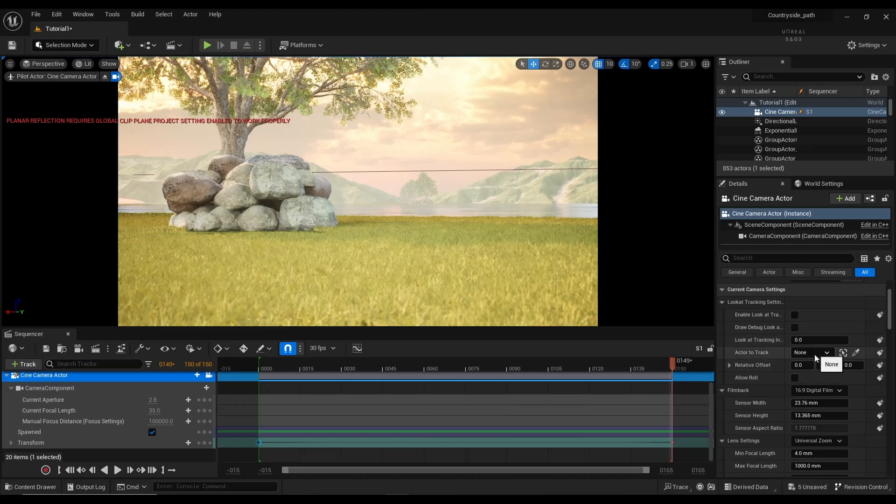
Step: Change the cine camera's lens preset to 30mm Prime f/1.4
{"action": "scroll", "coordinate": [816, 364], "scroll_direction": "up", "scroll_amount": 2}
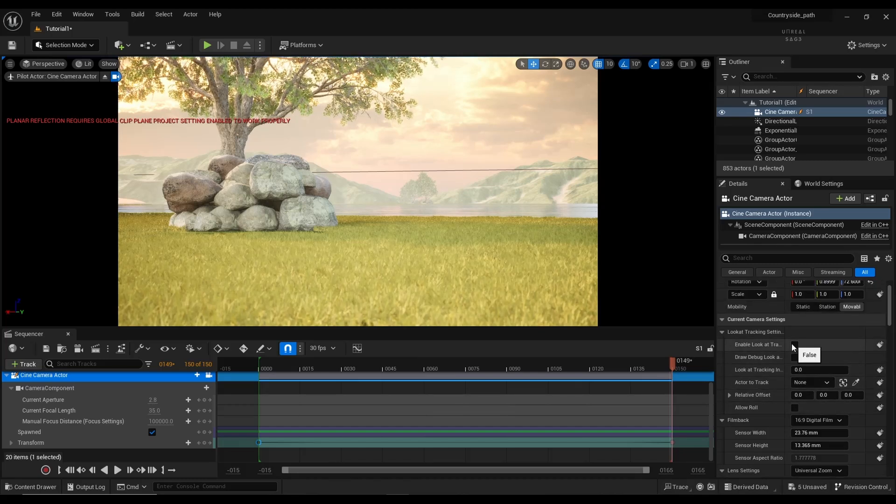
{"action": "left_click", "coordinate": [823, 384]}
{"action": "left_click", "coordinate": [824, 384]}
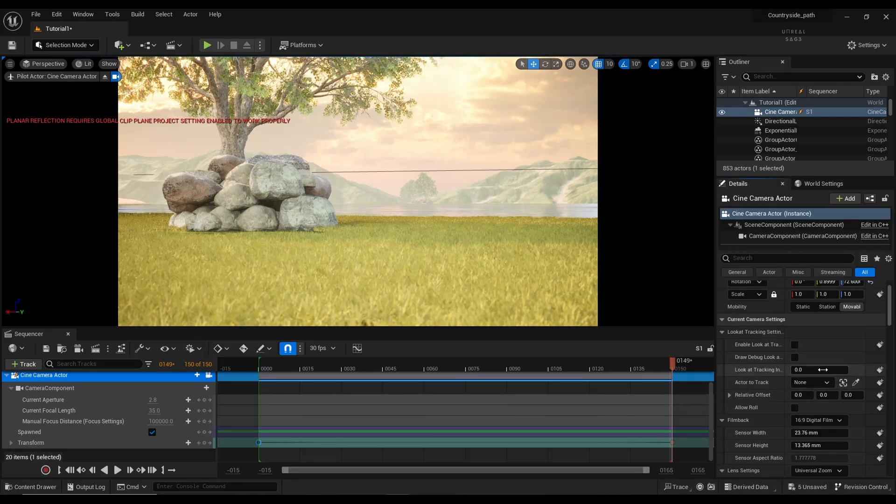
{"action": "scroll", "coordinate": [792, 409], "scroll_direction": "down", "scroll_amount": 5}
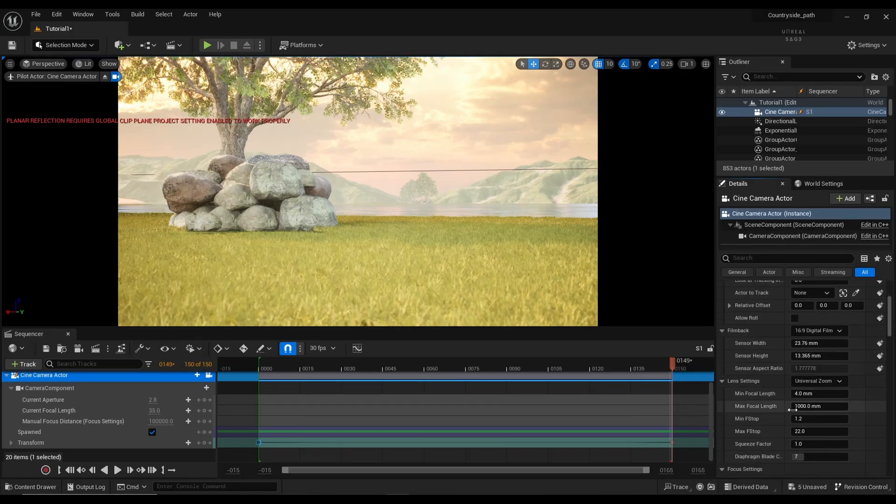
{"action": "scroll", "coordinate": [795, 408], "scroll_direction": "down", "scroll_amount": 2}
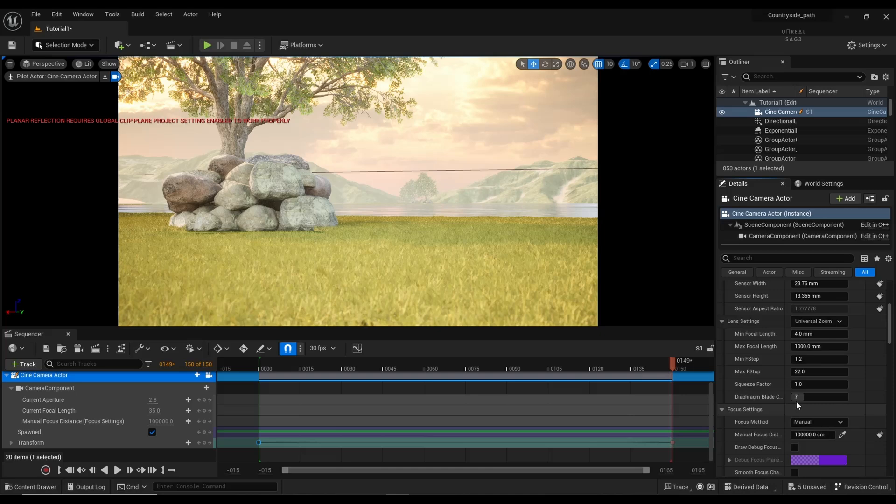
{"action": "left_click", "coordinate": [825, 322]}
{"action": "left_click", "coordinate": [825, 326]}
{"action": "left_click", "coordinate": [826, 324]}
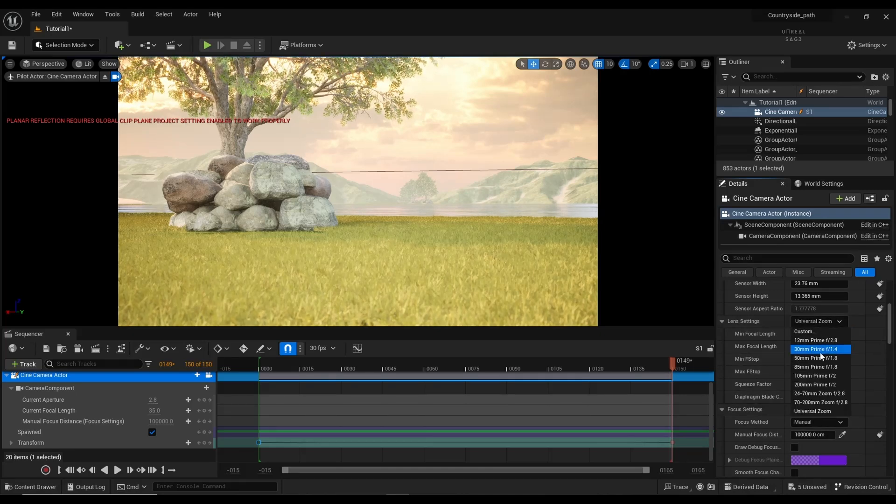
{"action": "left_click", "coordinate": [822, 349]}
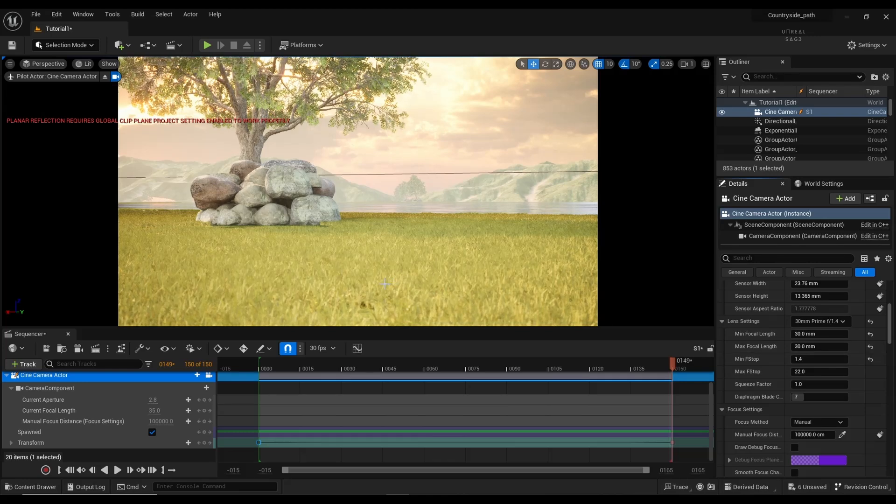
Step: Eyedrop the manual focus distance on the rocks (484.848572 cm) and play the shot
{"action": "left_click", "coordinate": [842, 435]}
{"action": "left_click", "coordinate": [391, 295]}
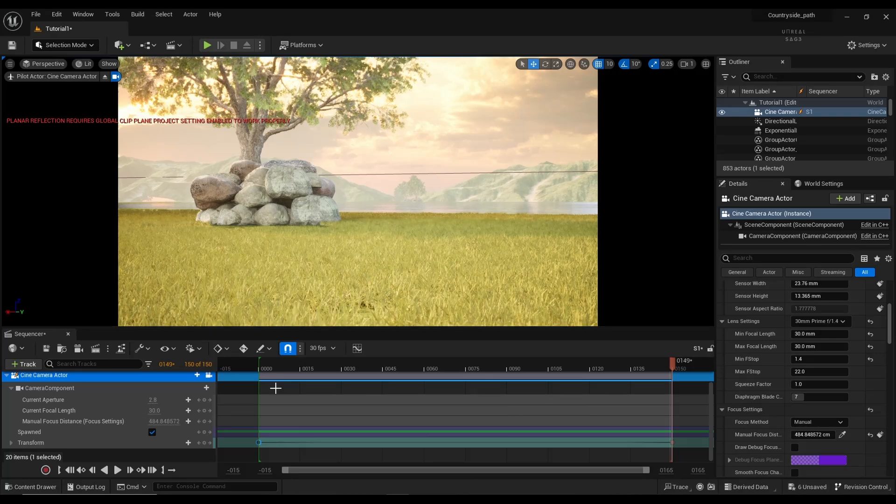
{"action": "key", "text": "space"}
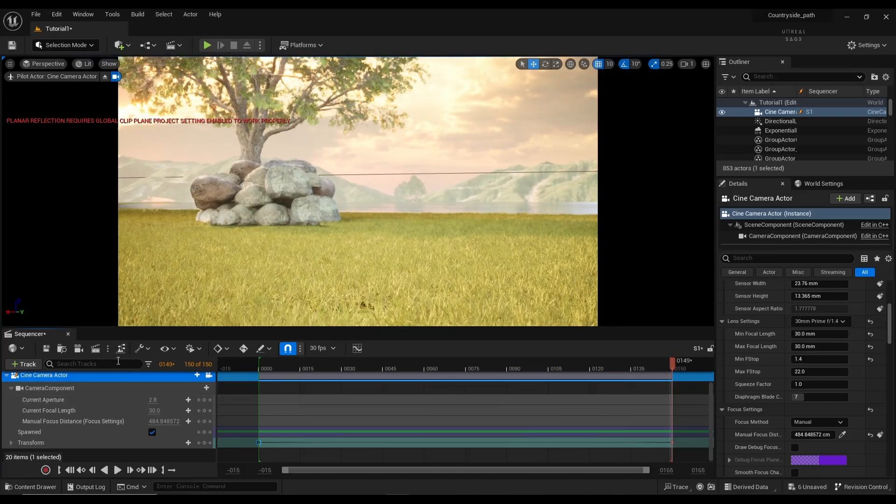
Step: Queue S1 in Movie Render Queue and add an .exr Sequence [16bit] output setting
{"action": "left_click", "coordinate": [95, 349]}
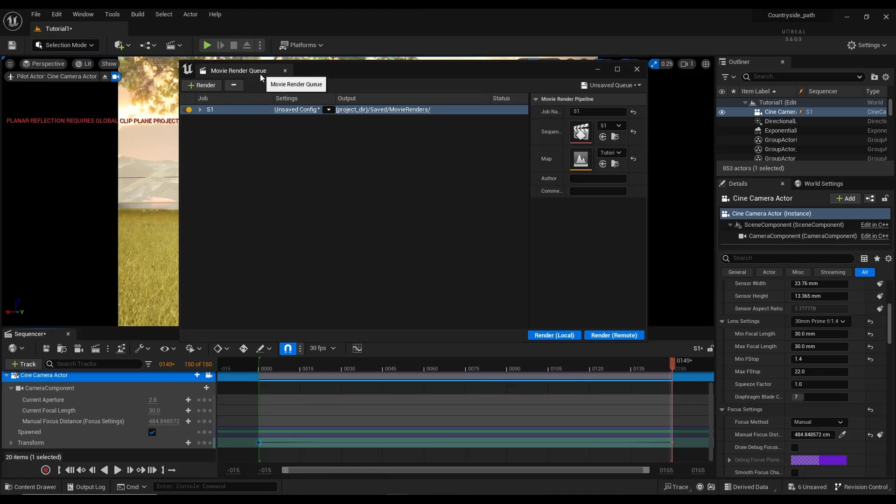
{"action": "left_click", "coordinate": [55, 16]}
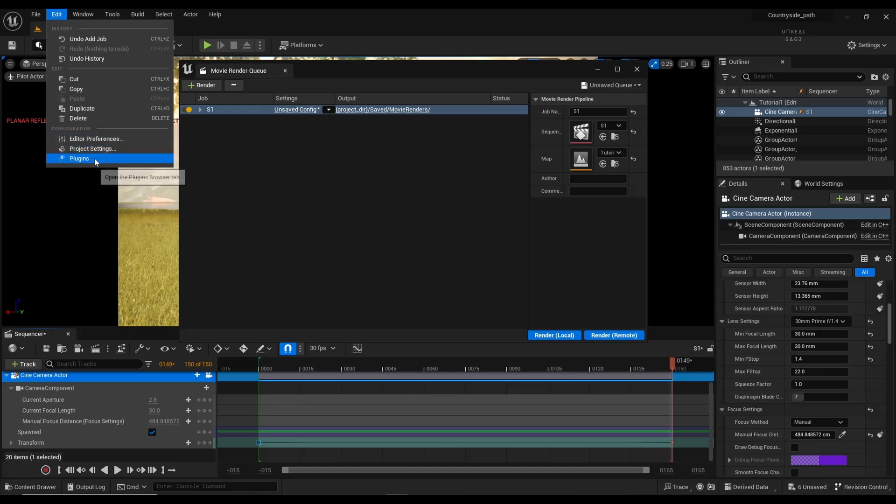
{"action": "left_click", "coordinate": [254, 130]}
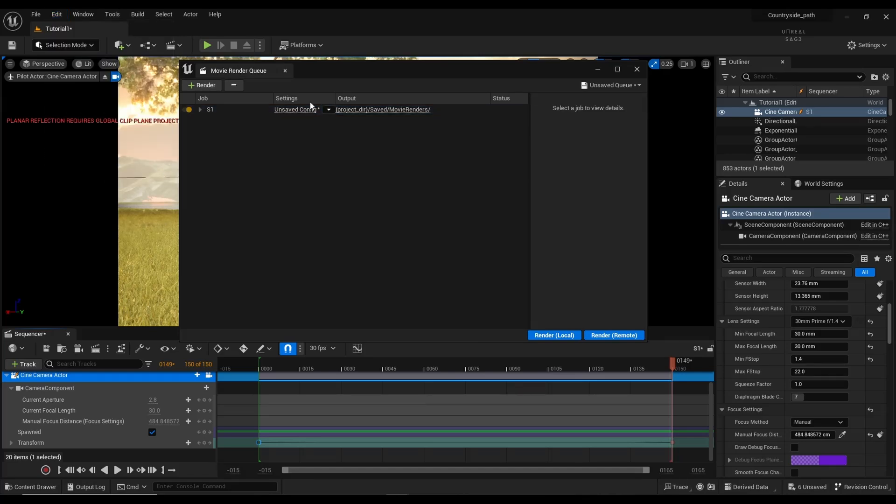
{"action": "left_click", "coordinate": [289, 110]}
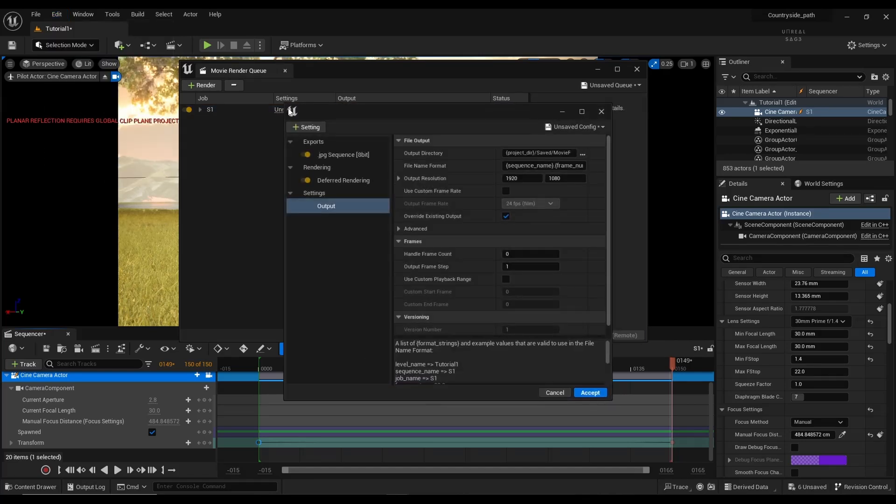
{"action": "left_click", "coordinate": [325, 155]}
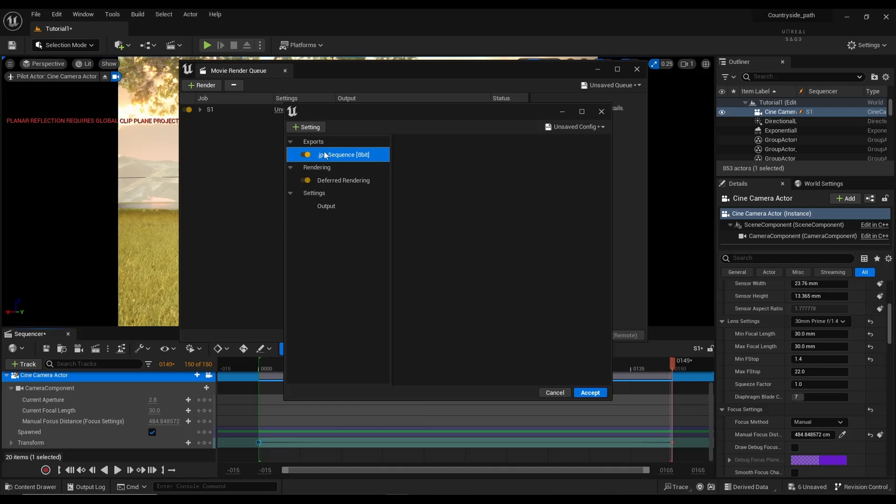
{"action": "left_click", "coordinate": [307, 127]}
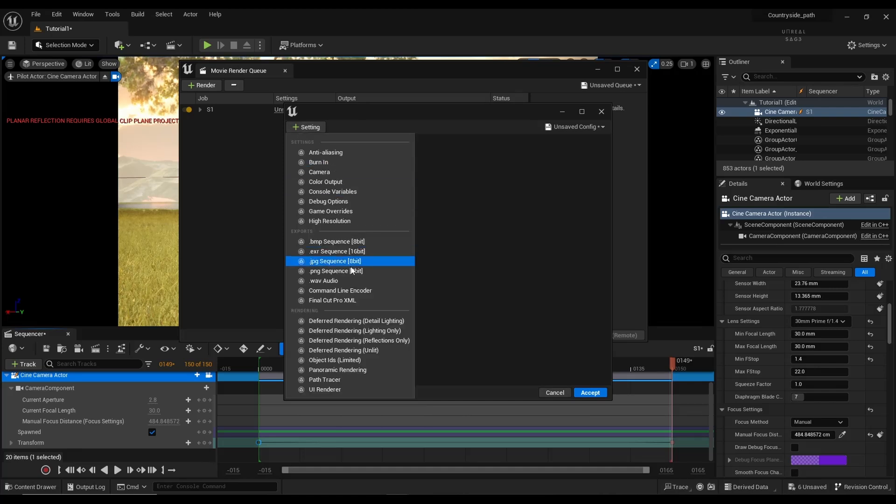
{"action": "left_click", "coordinate": [351, 252]}
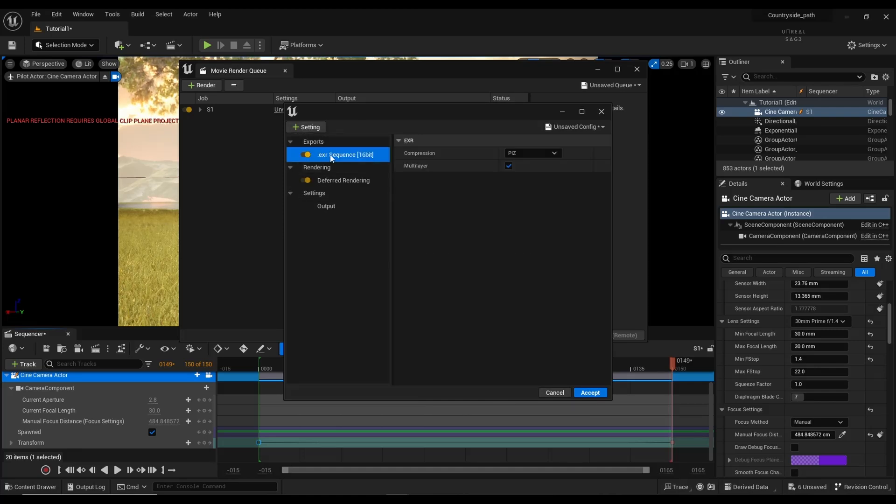
Step: Set the render output directory to the Videos folder
{"action": "left_click", "coordinate": [321, 180]}
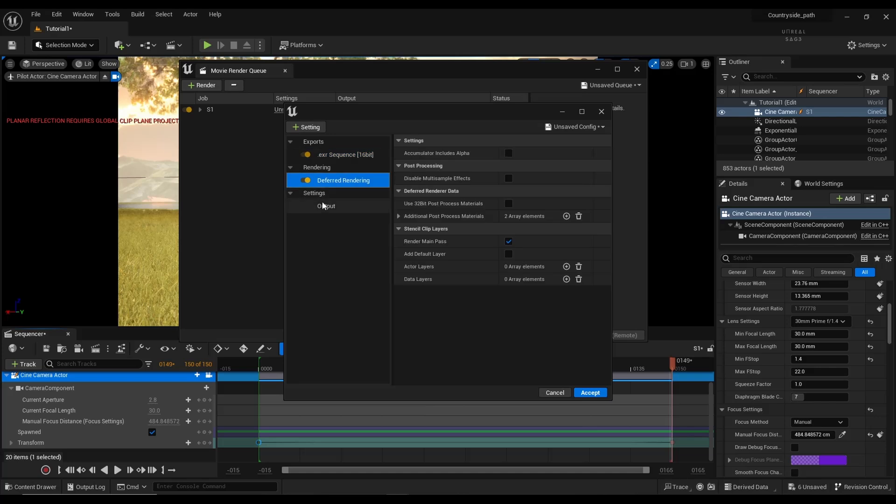
{"action": "left_click", "coordinate": [336, 206]}
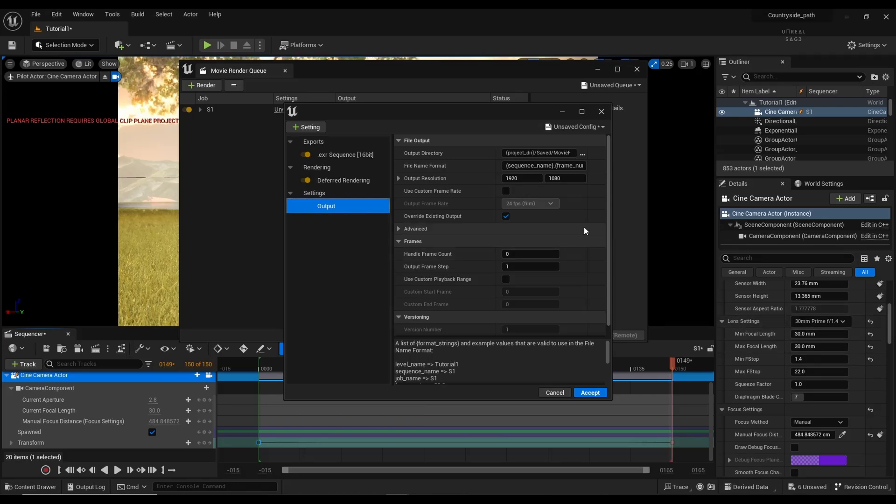
{"action": "scroll", "coordinate": [780, 351], "scroll_direction": "up", "scroll_amount": 3}
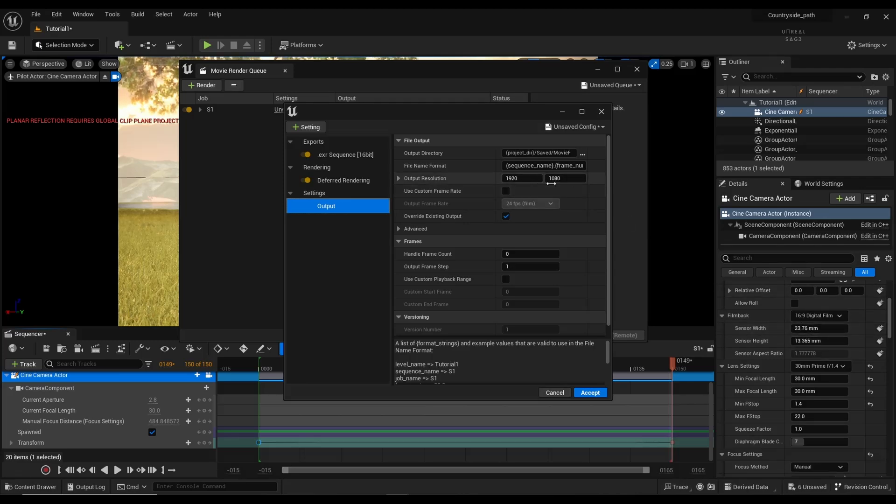
{"action": "left_click", "coordinate": [583, 154]}
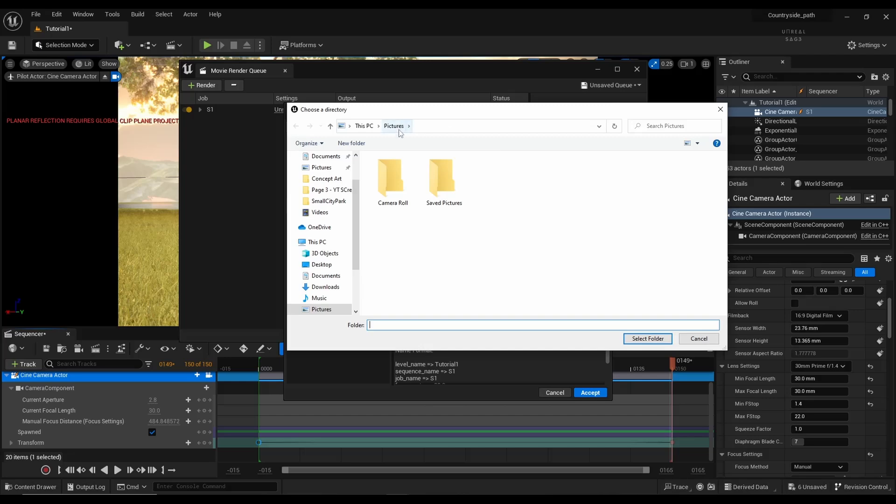
{"action": "left_click", "coordinate": [332, 212]}
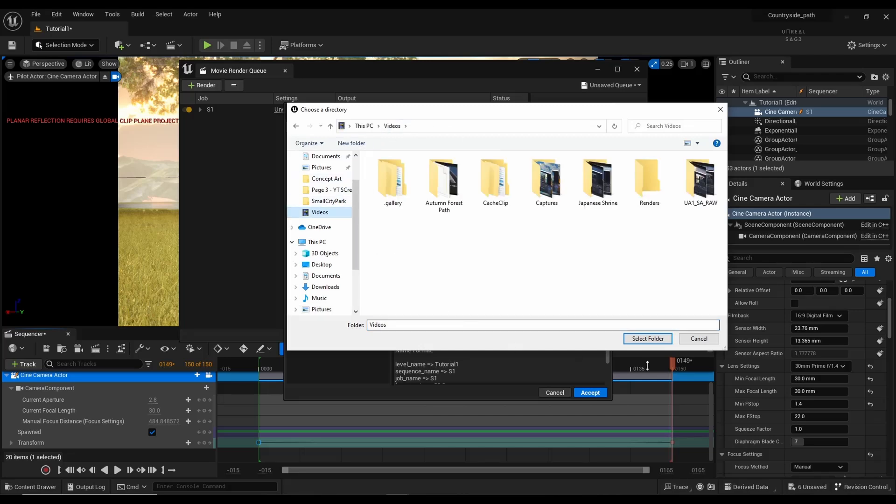
{"action": "left_click", "coordinate": [644, 339]}
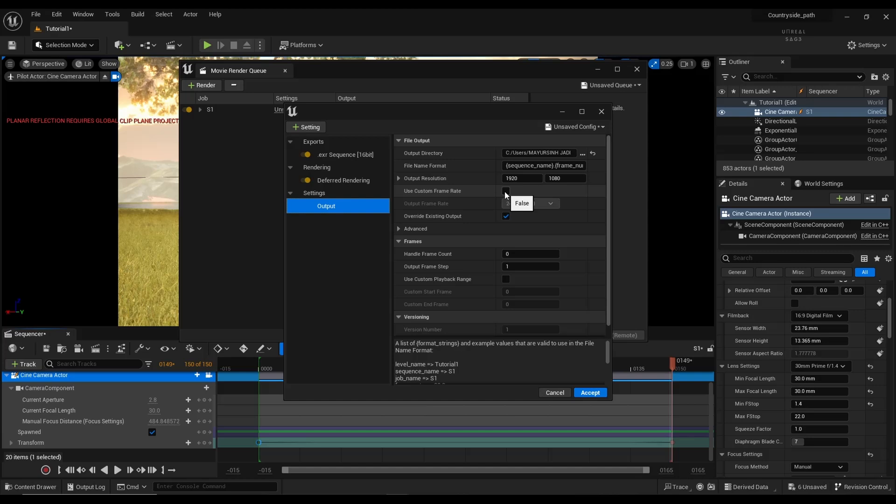
Step: Use a custom 30 fps frame rate and custom 0–150 frame range, then accept
{"action": "left_click", "coordinate": [506, 191]}
{"action": "left_click", "coordinate": [513, 203]}
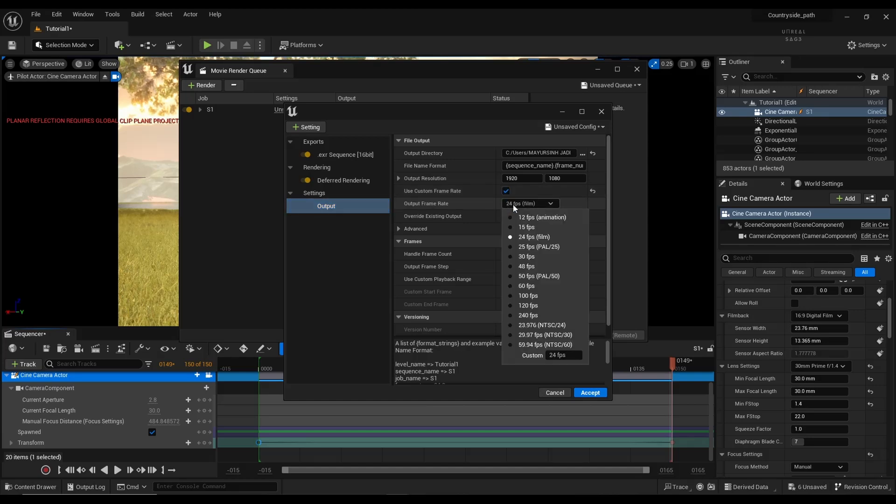
{"action": "left_click", "coordinate": [518, 257]}
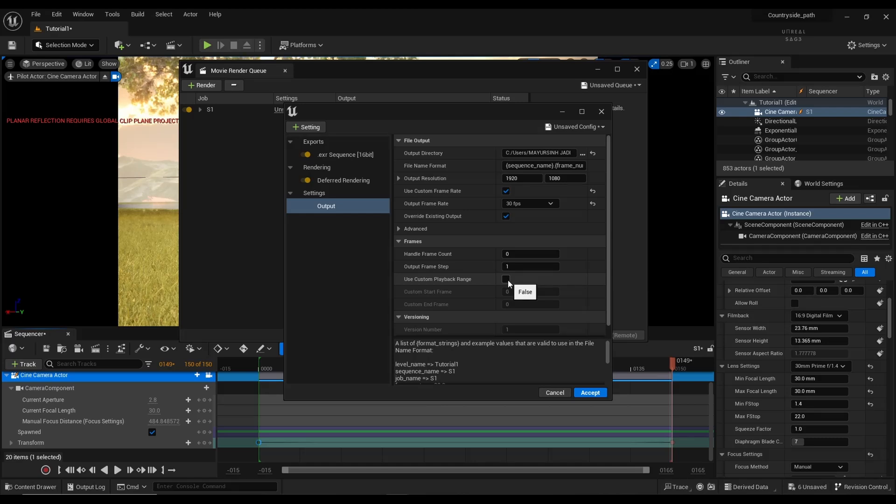
{"action": "left_click", "coordinate": [506, 279]}
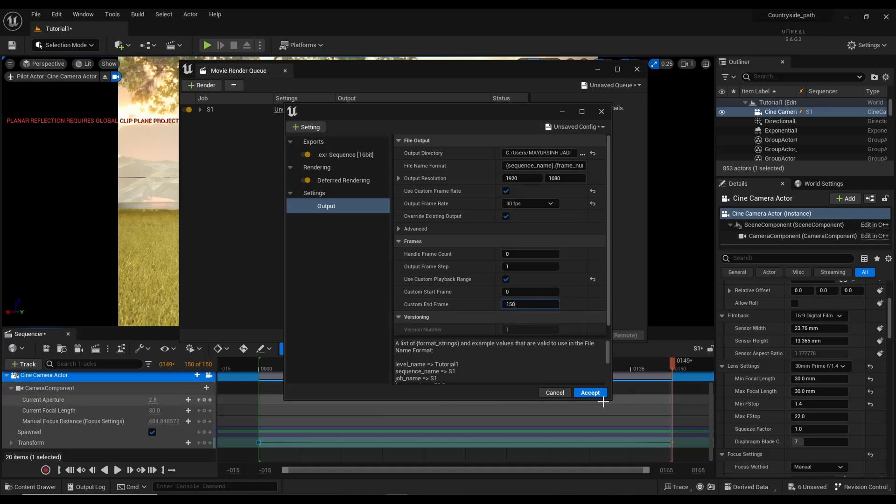
{"action": "left_click", "coordinate": [590, 393]}
{"action": "scroll", "coordinate": [486, 422], "scroll_direction": "up", "scroll_amount": 2}
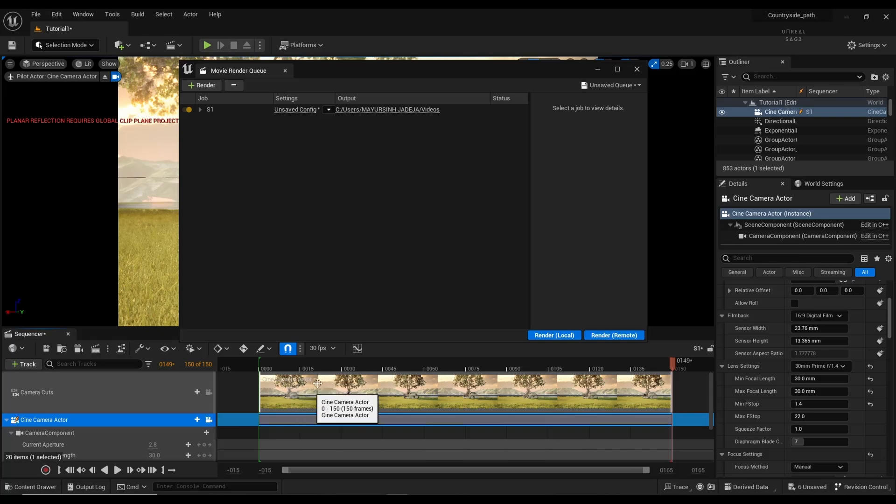
Step: Preview the shot by locking the viewport to the cinematic camera and playing it through
{"action": "left_click", "coordinate": [600, 69]}
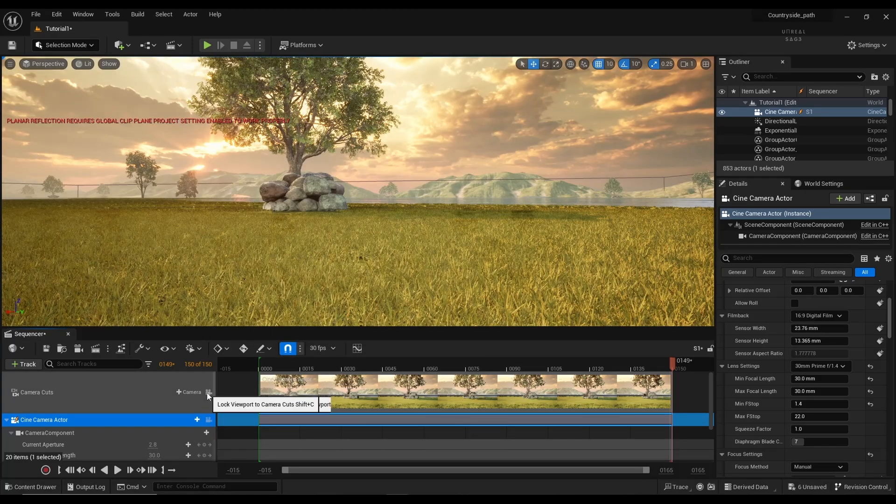
{"action": "left_click", "coordinate": [209, 392]}
{"action": "key", "text": "space"}
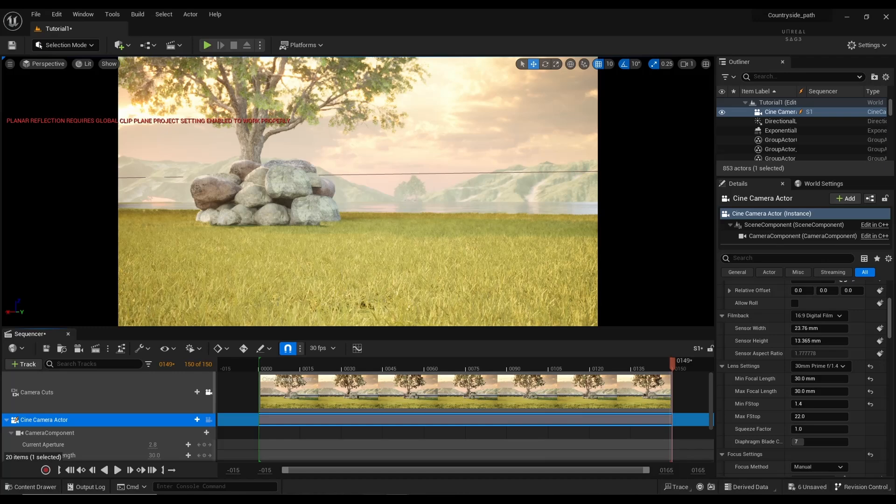
{"action": "left_click", "coordinate": [441, 469]}
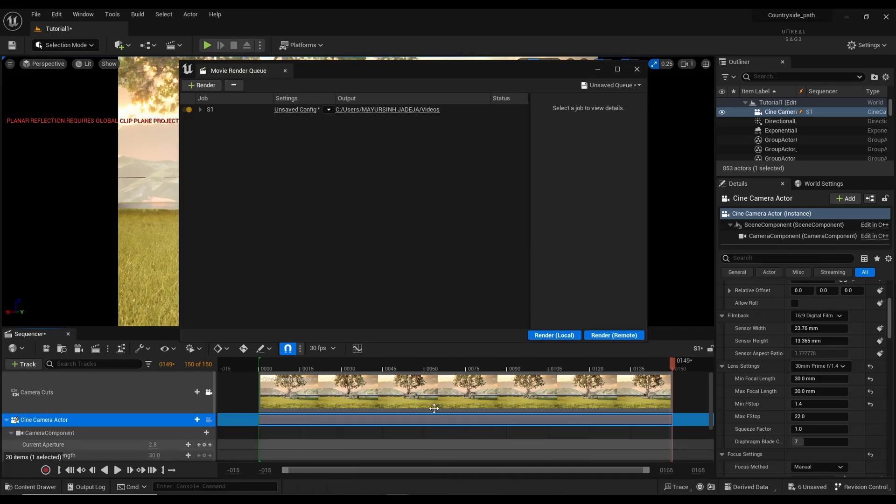
{"action": "left_click", "coordinate": [603, 69]}
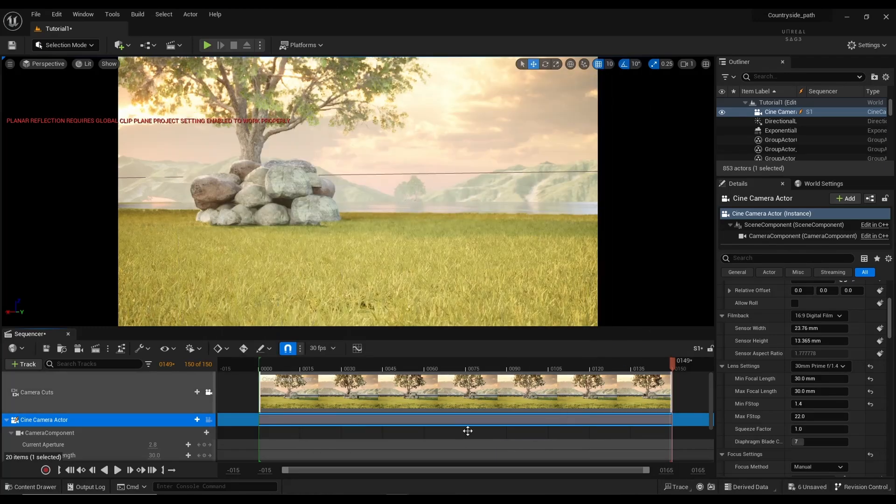
Step: Delete the existing camera cut section and return the playhead to frame 0
{"action": "left_click", "coordinate": [445, 395]}
{"action": "key", "text": "Delete"}
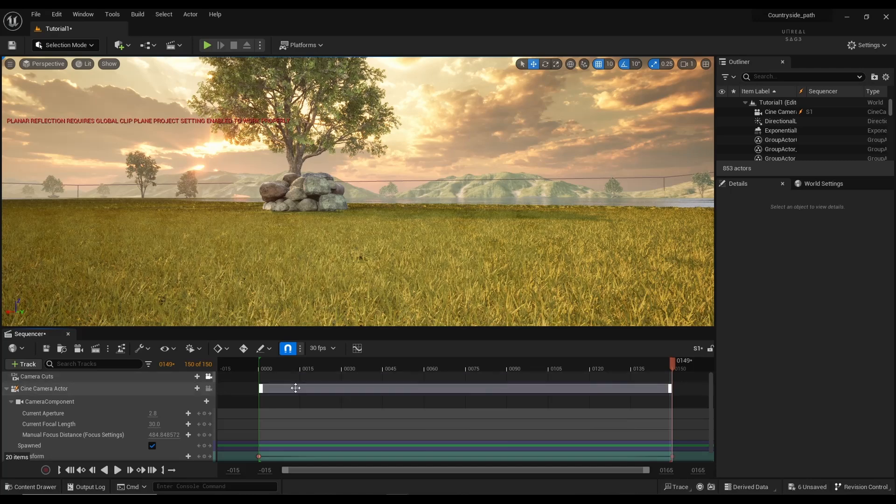
{"action": "left_click", "coordinate": [164, 364]}
{"action": "type", "text": "0"}
{"action": "key", "text": "Return"}
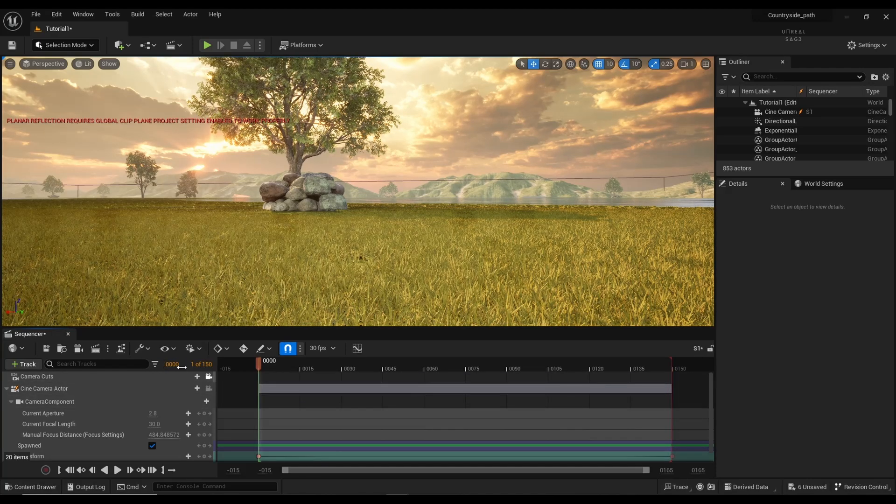
Step: Add a Camera Cuts section bound to the Cine Camera Actor and bring back the render queue
{"action": "left_click", "coordinate": [86, 375]}
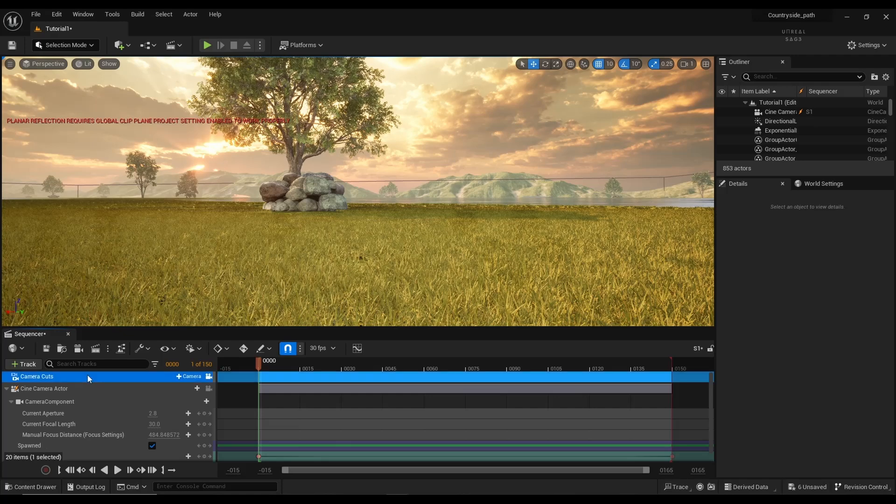
{"action": "left_click", "coordinate": [187, 377]}
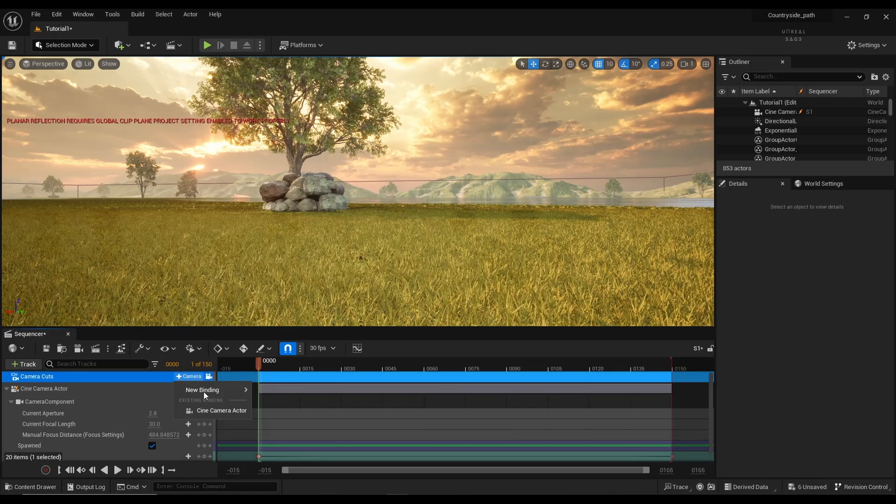
{"action": "left_click", "coordinate": [206, 412]}
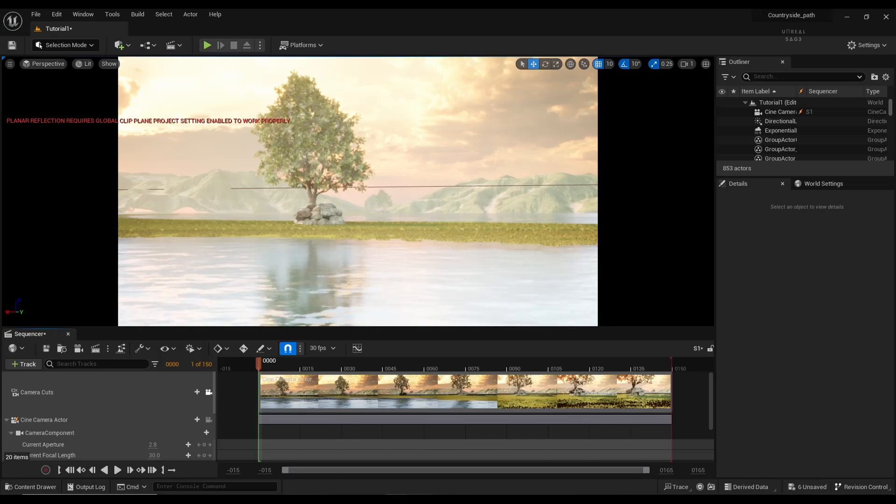
{"action": "left_click", "coordinate": [436, 470]}
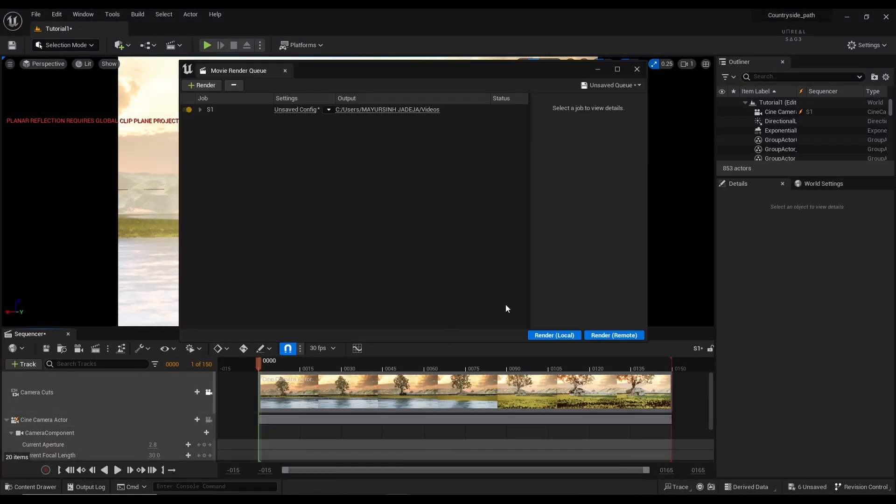
Step: Render the S1 job locally, then close the render queue and minimise the Unreal editor
{"action": "left_click", "coordinate": [549, 337]}
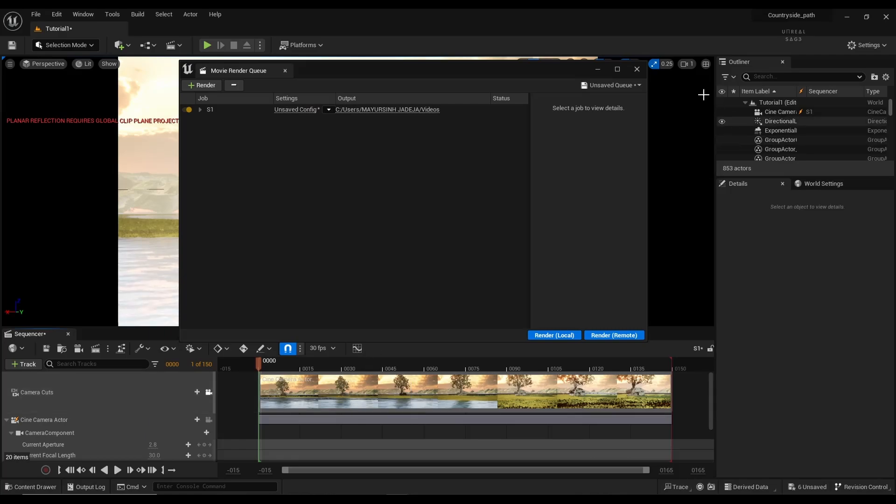
{"action": "left_click", "coordinate": [637, 69]}
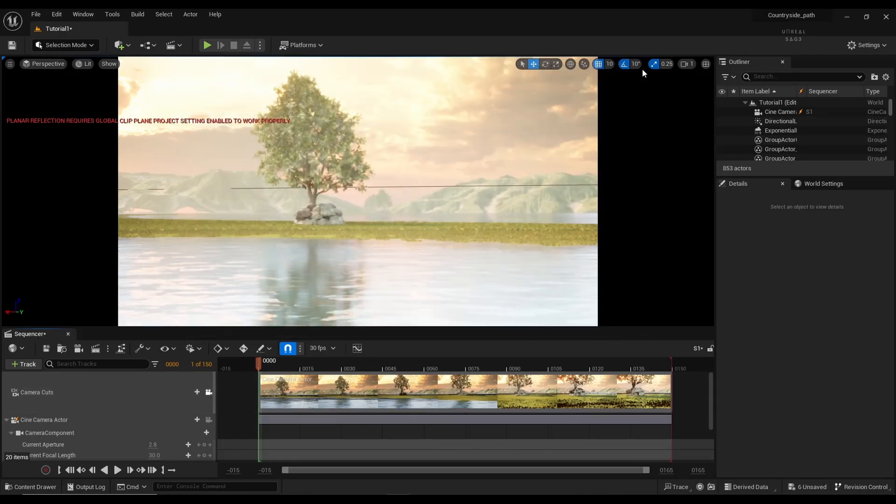
{"action": "left_click", "coordinate": [846, 18]}
Step: Switch between Resolve and the Unreal editor, reopening the sequence's movie render queue
{"action": "left_click", "coordinate": [397, 484]}
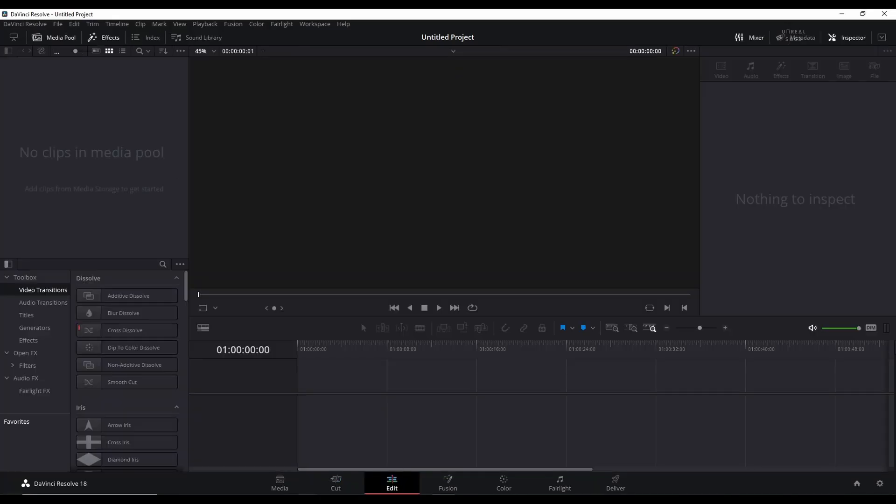
{"action": "left_click", "coordinate": [261, 499]}
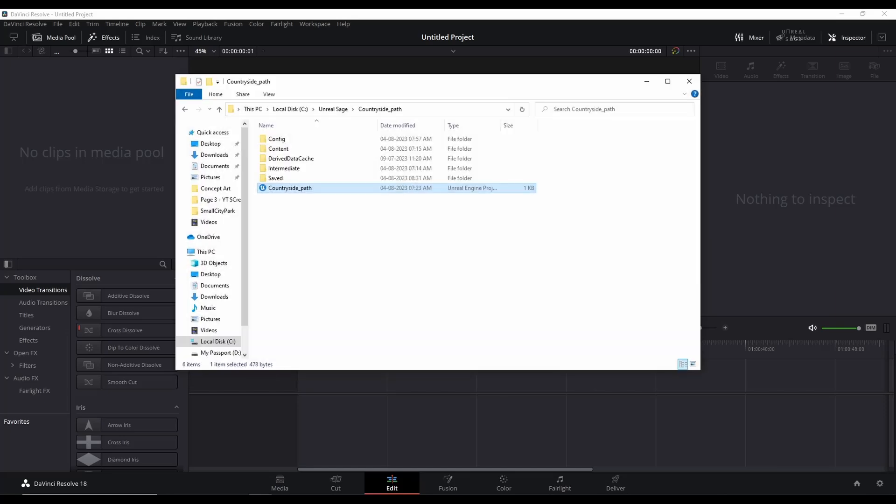
{"action": "left_click", "coordinate": [261, 499]}
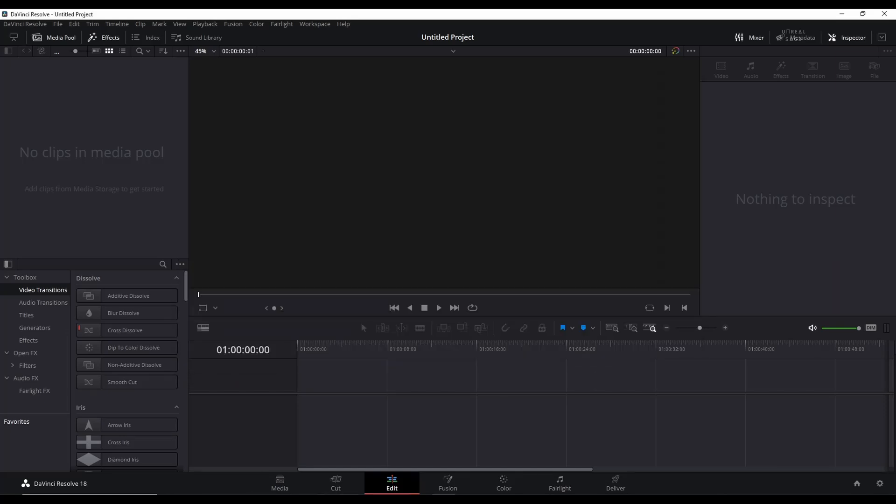
{"action": "left_click", "coordinate": [397, 499]}
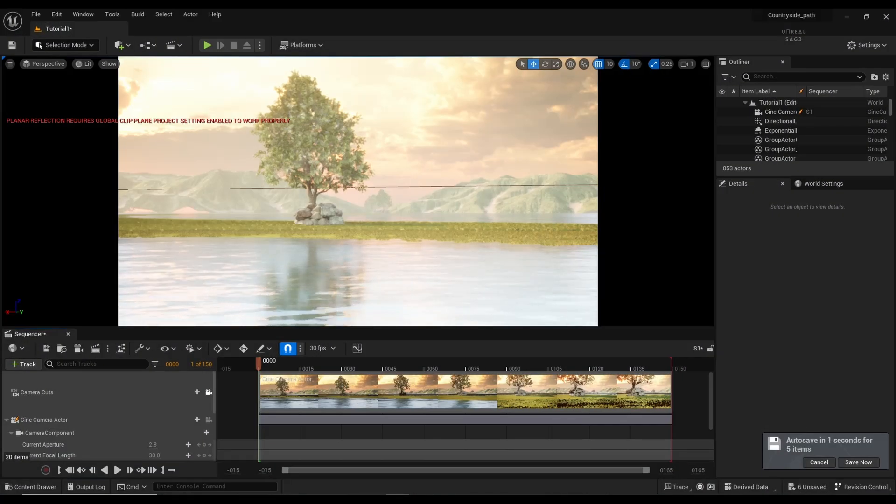
{"action": "left_click", "coordinate": [98, 350]}
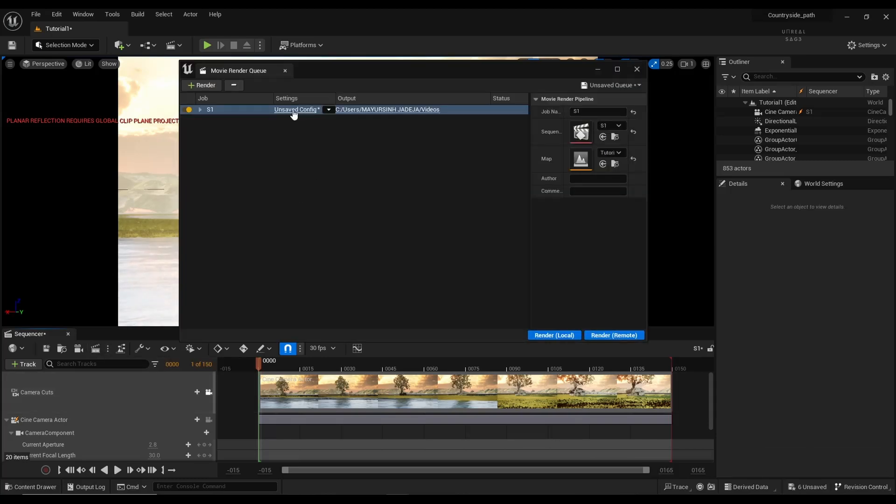
Step: In the Videos folder, select all 150 frames from S1.0000.exr to S1.0149.exr
{"action": "left_click", "coordinate": [260, 499]}
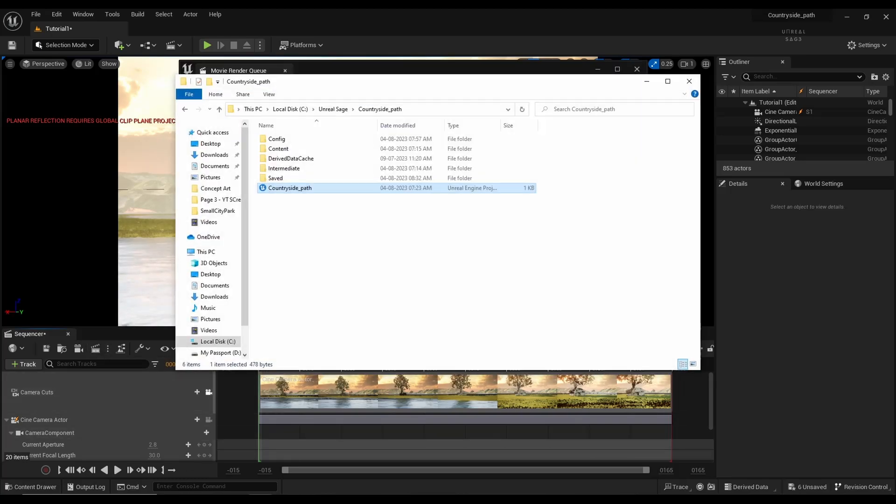
{"action": "left_click", "coordinate": [209, 222]}
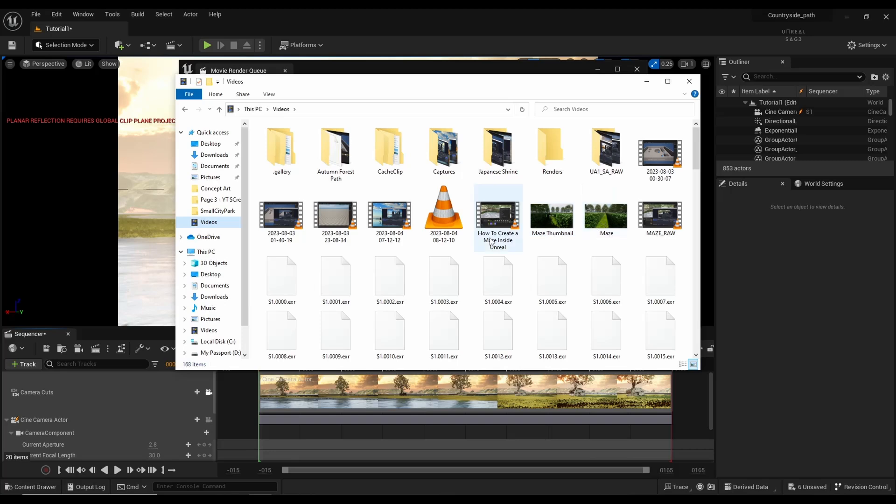
{"action": "scroll", "coordinate": [282, 280], "scroll_direction": "down", "scroll_amount": 10}
{"action": "left_click", "coordinate": [550, 326]}
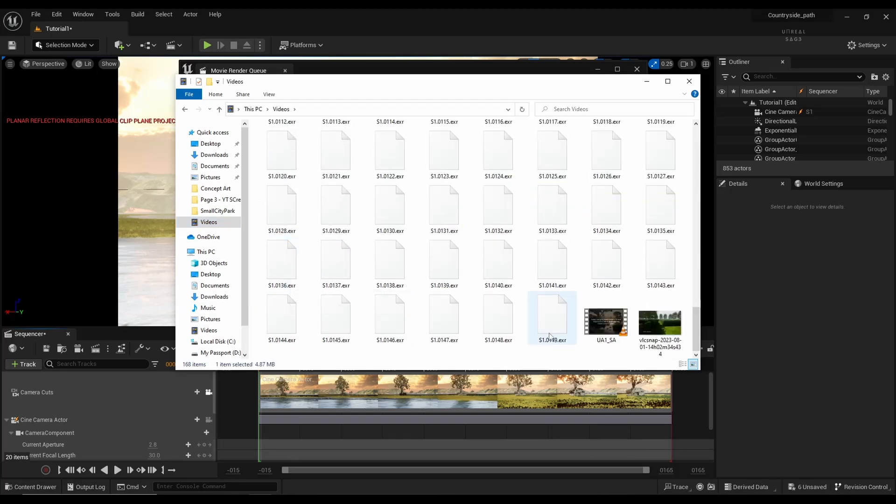
{"action": "left_click", "coordinate": [550, 327], "text": "shift"}
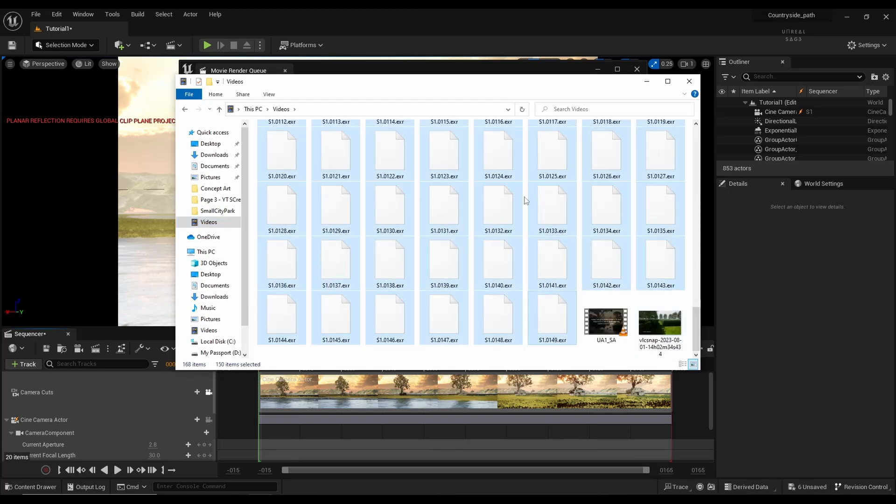
Step: Drop the 150 S1 EXR frames onto Resolve's timeline and play the clip twice from the start
{"action": "left_click_drag", "start_coordinate": [494, 247], "coordinate": [347, 395]}
{"action": "key", "text": "space"}
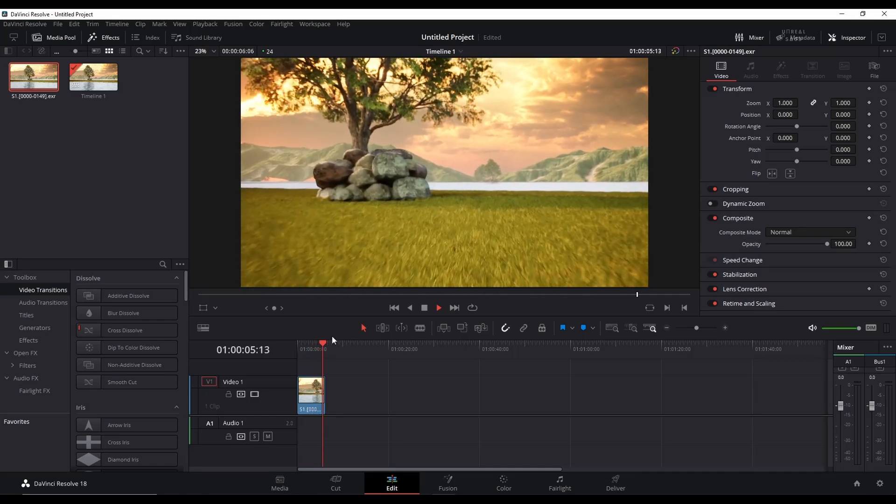
{"action": "left_click_drag", "start_coordinate": [312, 351], "coordinate": [300, 354]}
{"action": "key", "text": "space"}
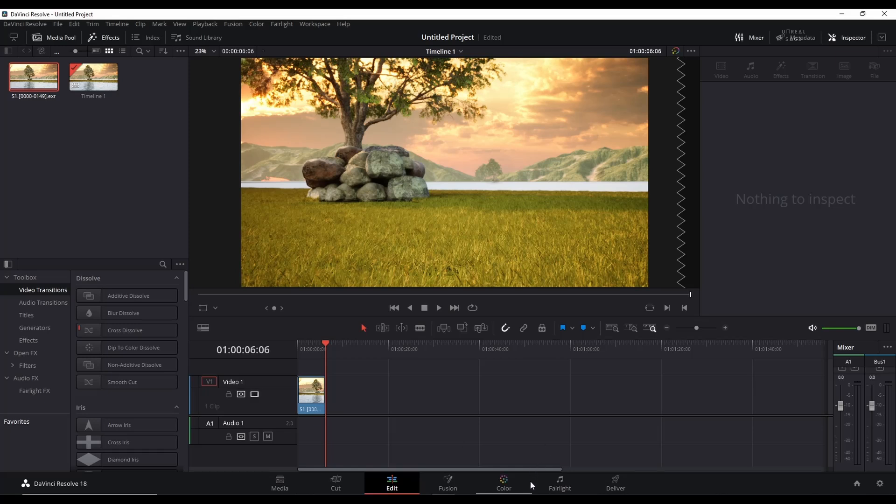
Step: On the Deliver page, name the output s1 and save it to the Videos folder
{"action": "left_click", "coordinate": [622, 489]}
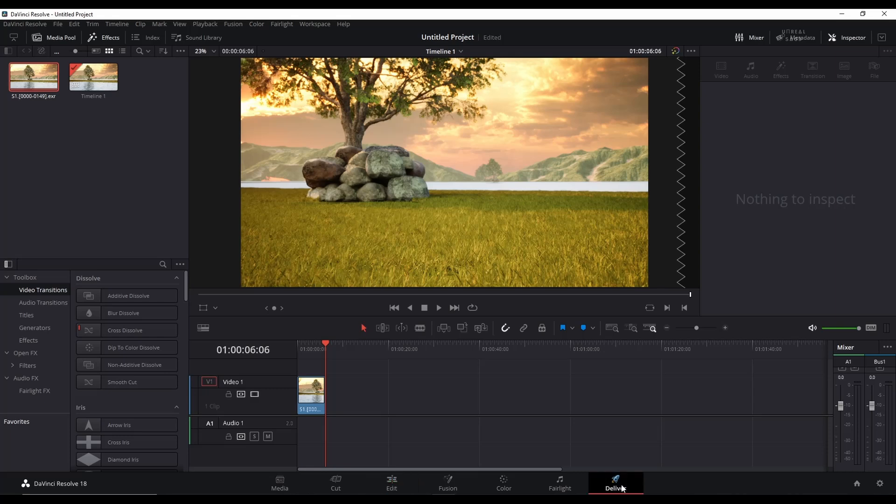
{"action": "left_click_drag", "start_coordinate": [78, 117], "coordinate": [41, 115]}
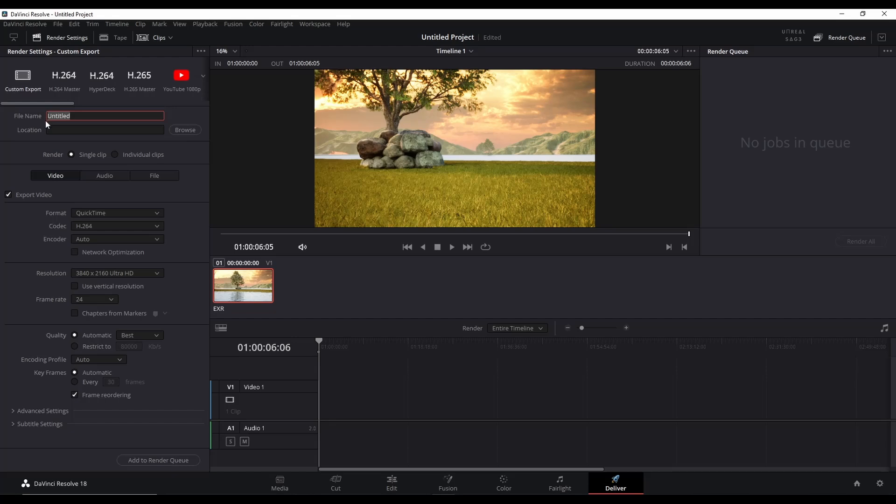
{"action": "left_click", "coordinate": [183, 129]}
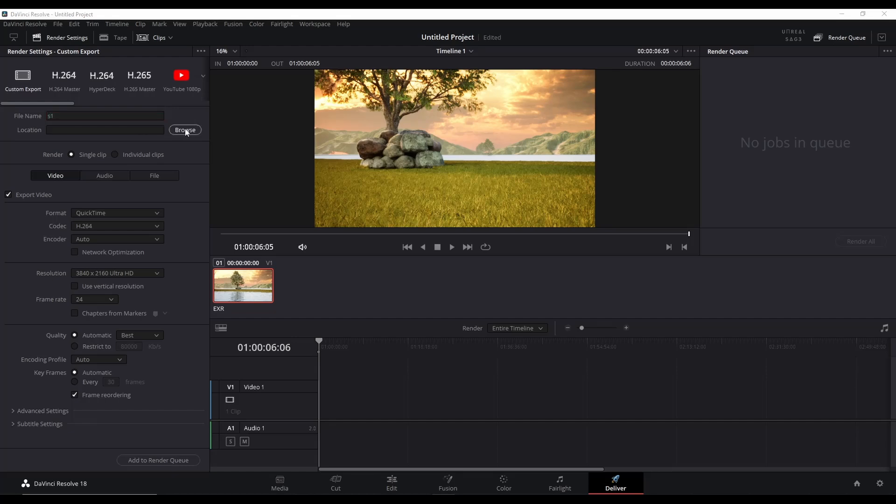
{"action": "left_click", "coordinate": [369, 256]}
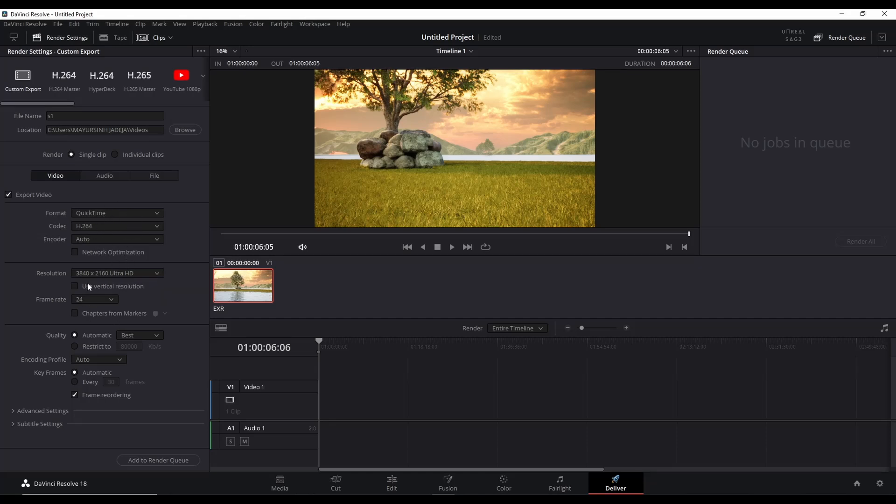
Step: Keep 3840x2160, set frame rate 30 (3:2) and Best quality, then add the job to the queue
{"action": "left_click", "coordinate": [107, 273]}
{"action": "left_click", "coordinate": [115, 275]}
{"action": "left_click", "coordinate": [113, 273]}
{"action": "left_click", "coordinate": [113, 273]}
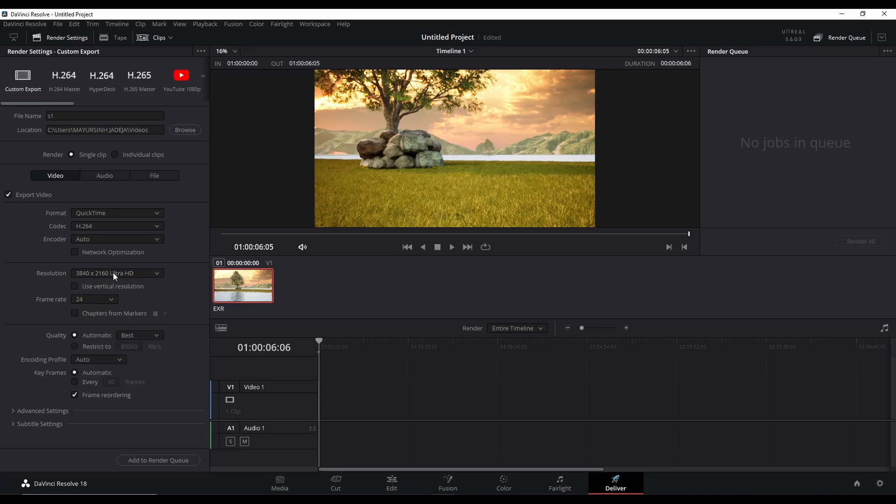
{"action": "left_click", "coordinate": [105, 299]}
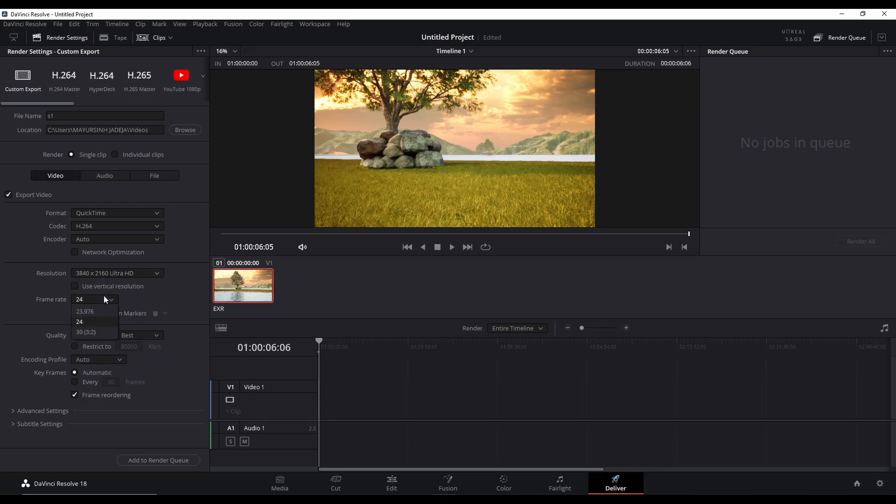
{"action": "left_click", "coordinate": [100, 332]}
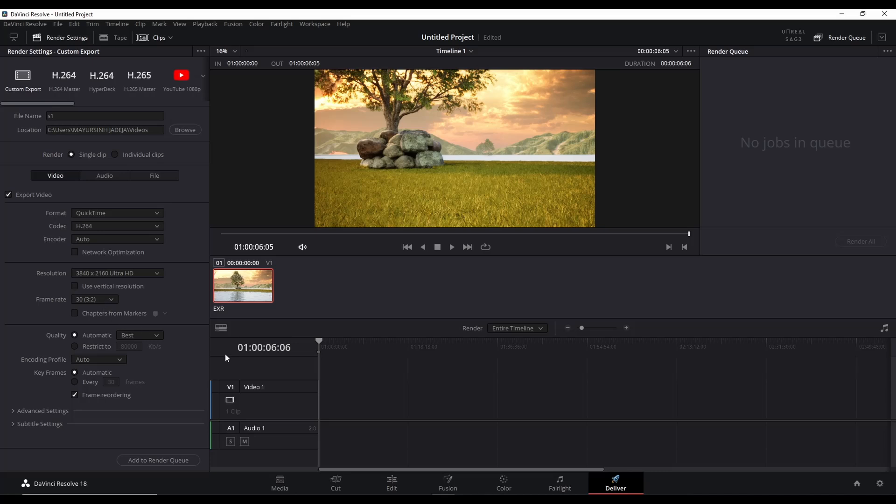
{"action": "left_click", "coordinate": [131, 334]}
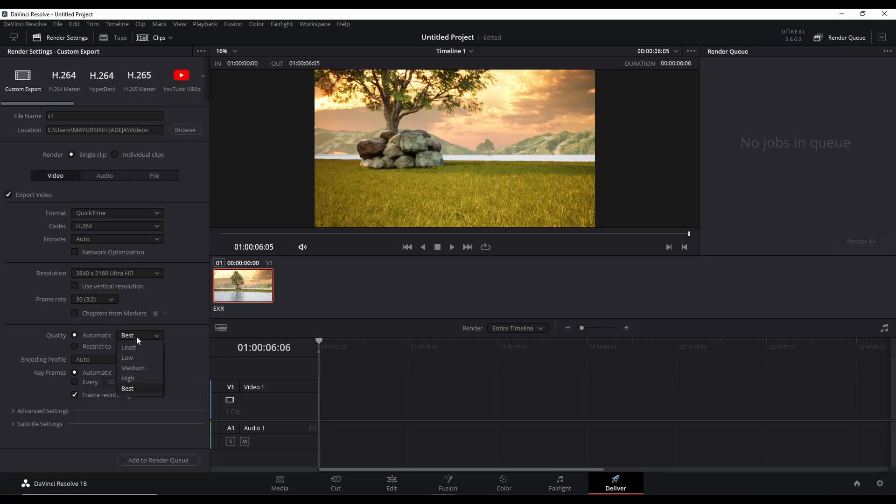
{"action": "left_click", "coordinate": [139, 388]}
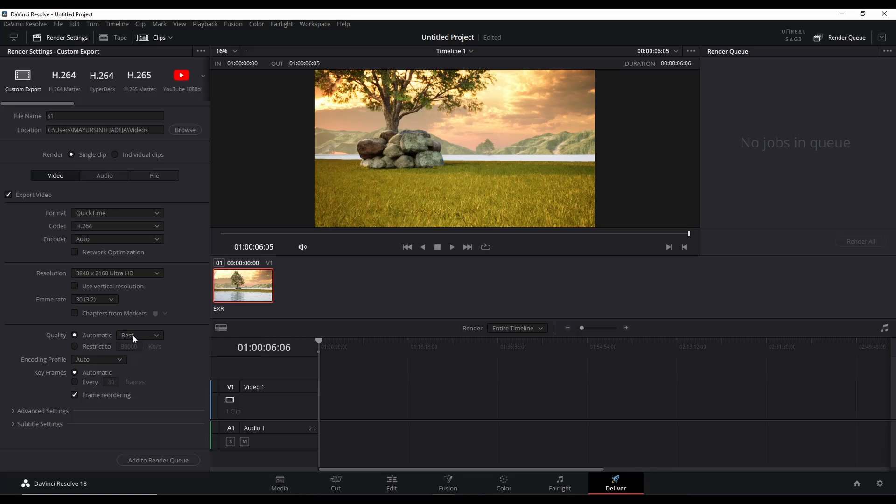
{"action": "left_click", "coordinate": [159, 461]}
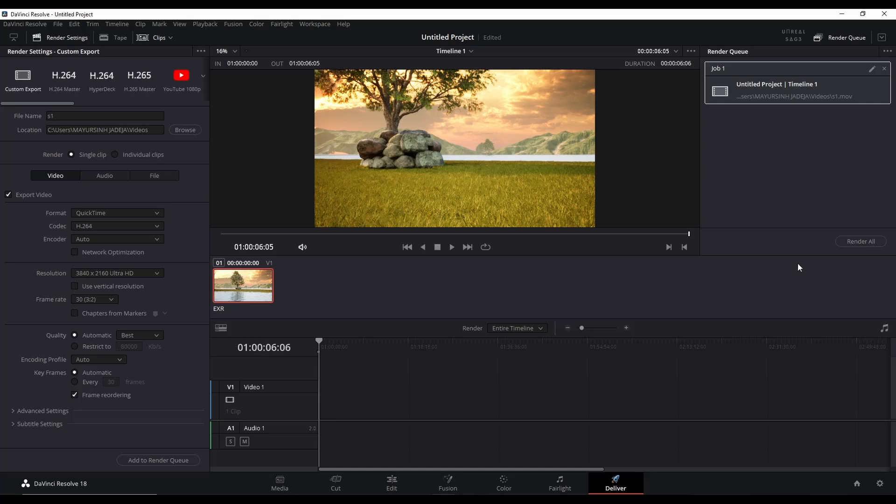
Step: Render Job 1, open its file location, and launch s1 for playback
{"action": "left_click", "coordinate": [861, 241]}
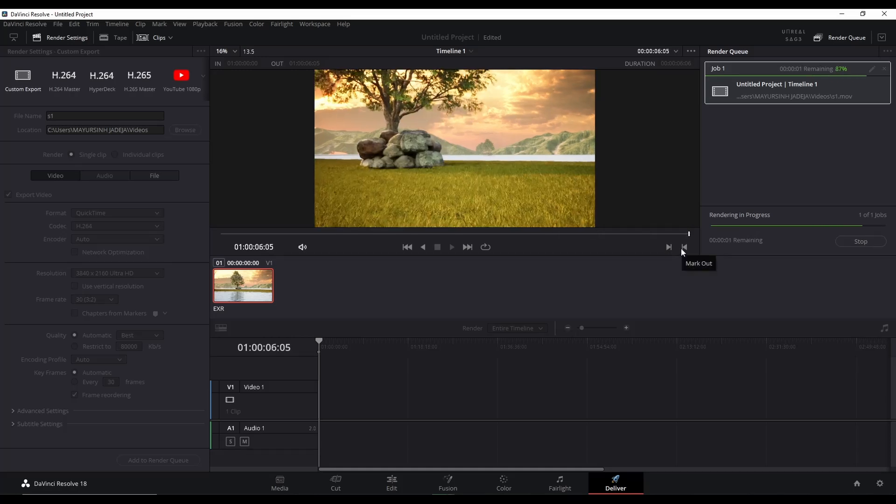
{"action": "right_click", "coordinate": [760, 87]}
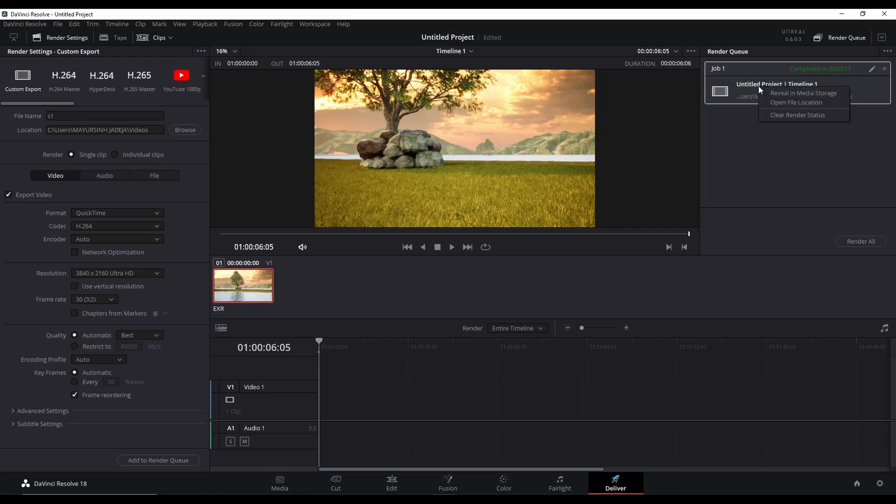
{"action": "left_click", "coordinate": [778, 103]}
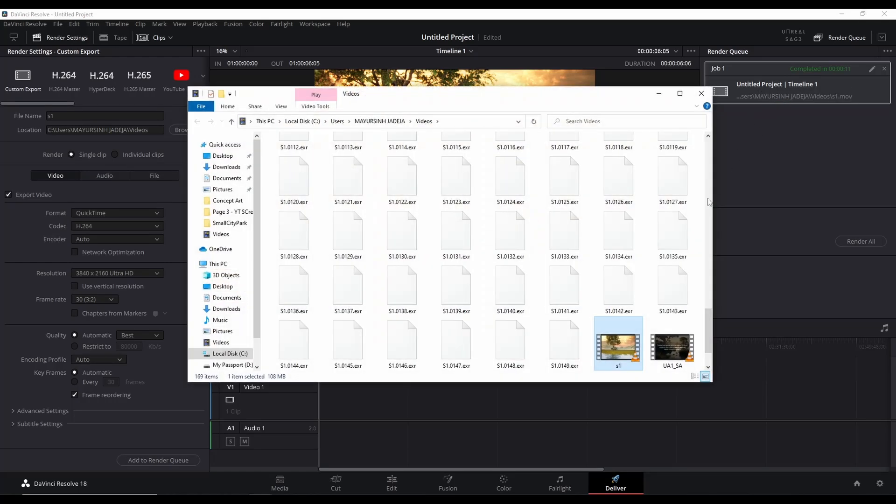
{"action": "double_click", "coordinate": [617, 352]}
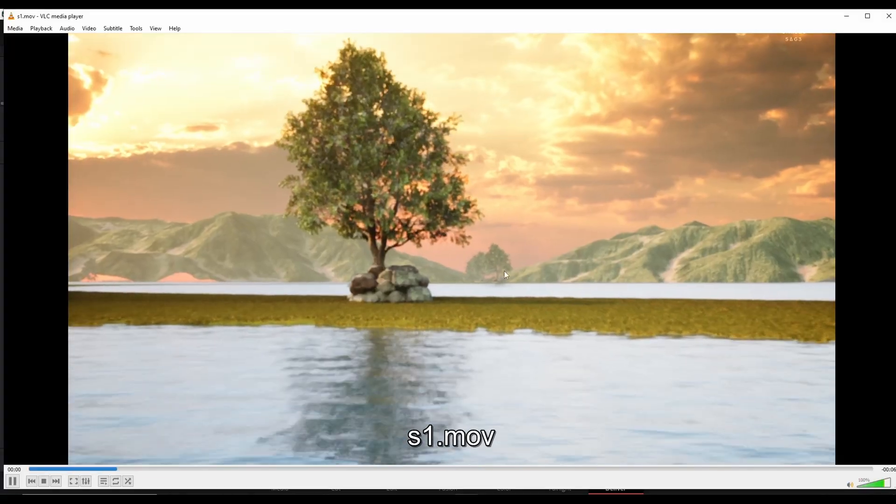
Step: Play s1.mov full-screen in VLC and restart it from the beginning
{"action": "double_click", "coordinate": [504, 271]}
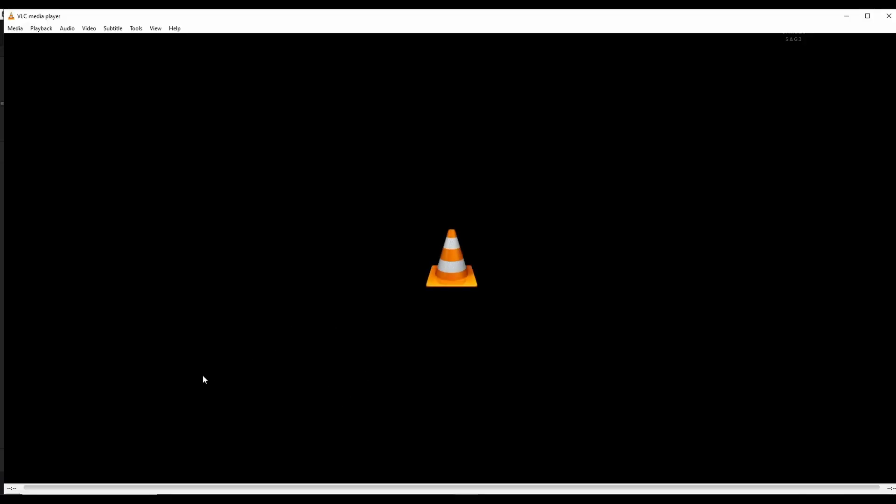
{"action": "key", "text": "space"}
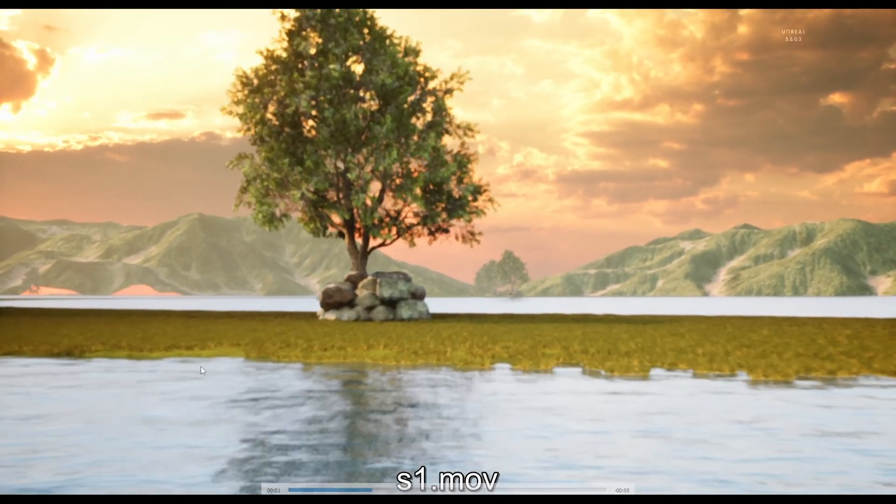